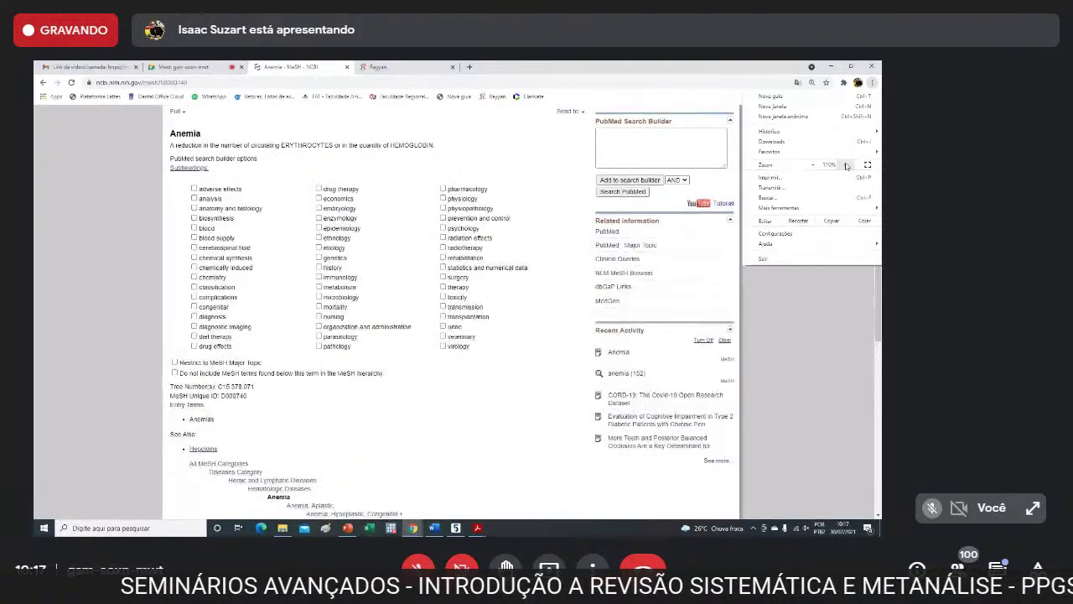
Enlarge the Anemia MeSH record to 125% and review its definition and subheadings.
click(846, 165)
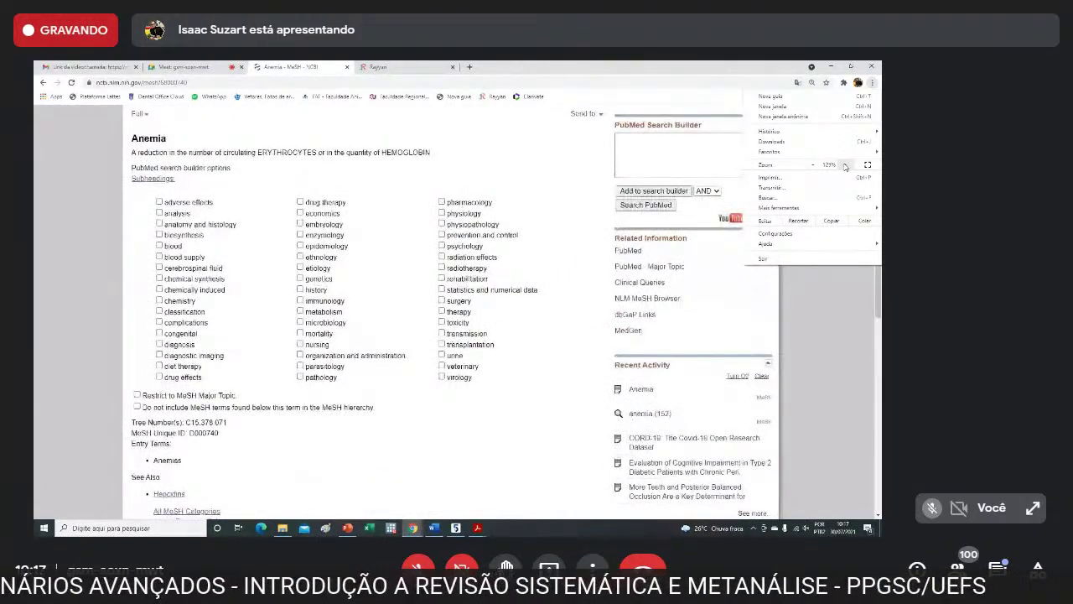
click(827, 322)
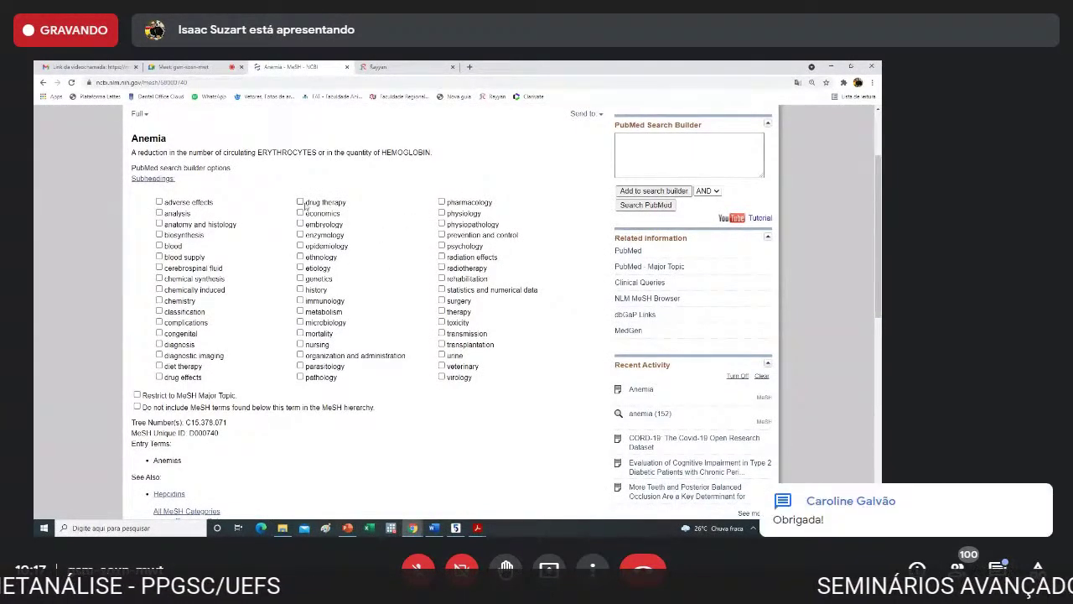
scroll(309, 212, up, 2)
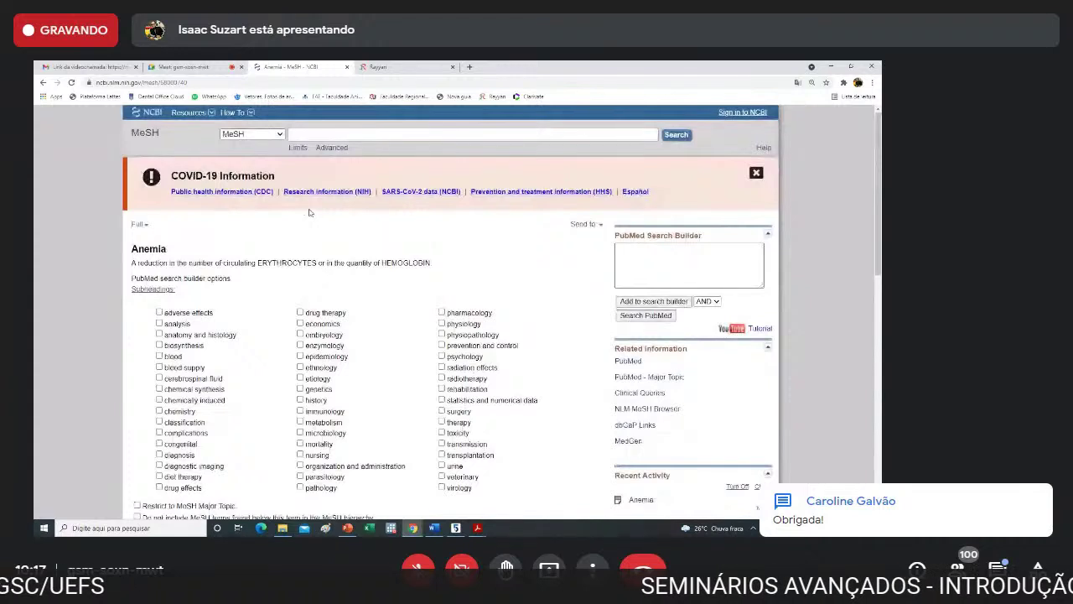
scroll(309, 214, down, 2)
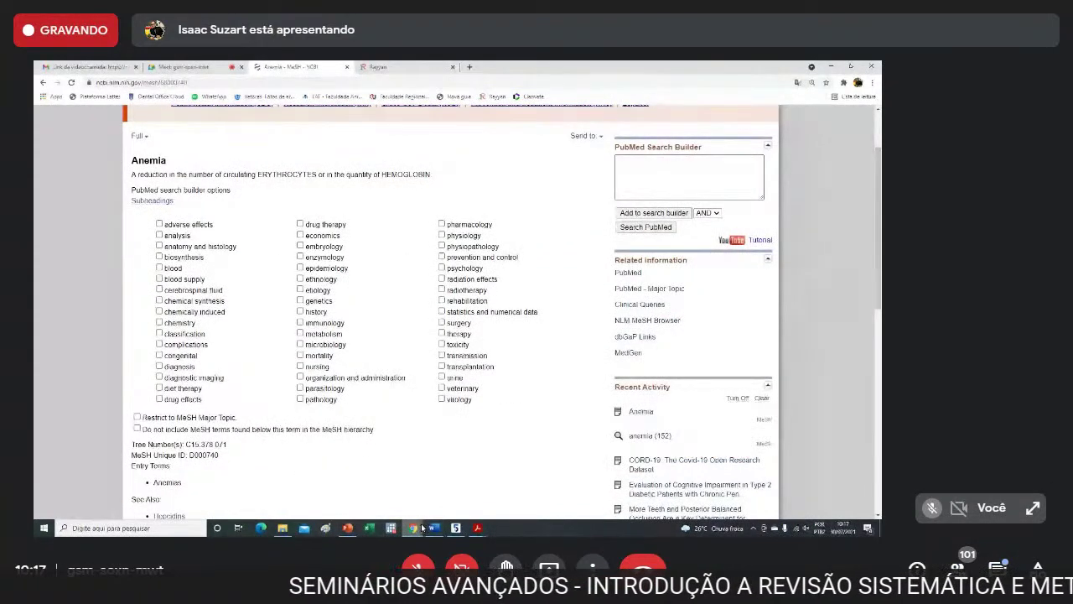
mouse_move(423, 527)
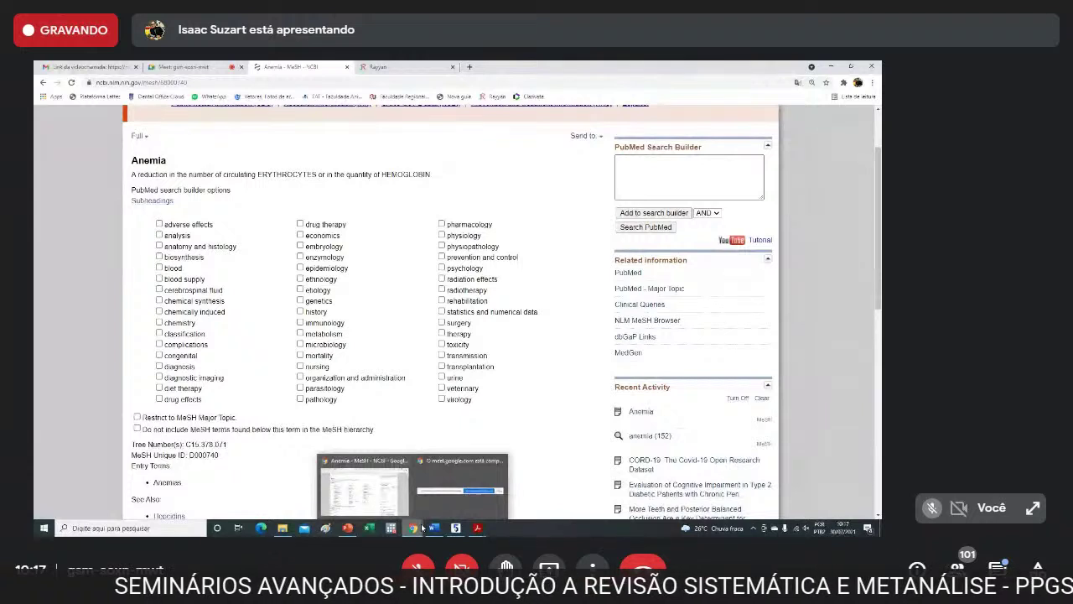
mouse_move(355, 532)
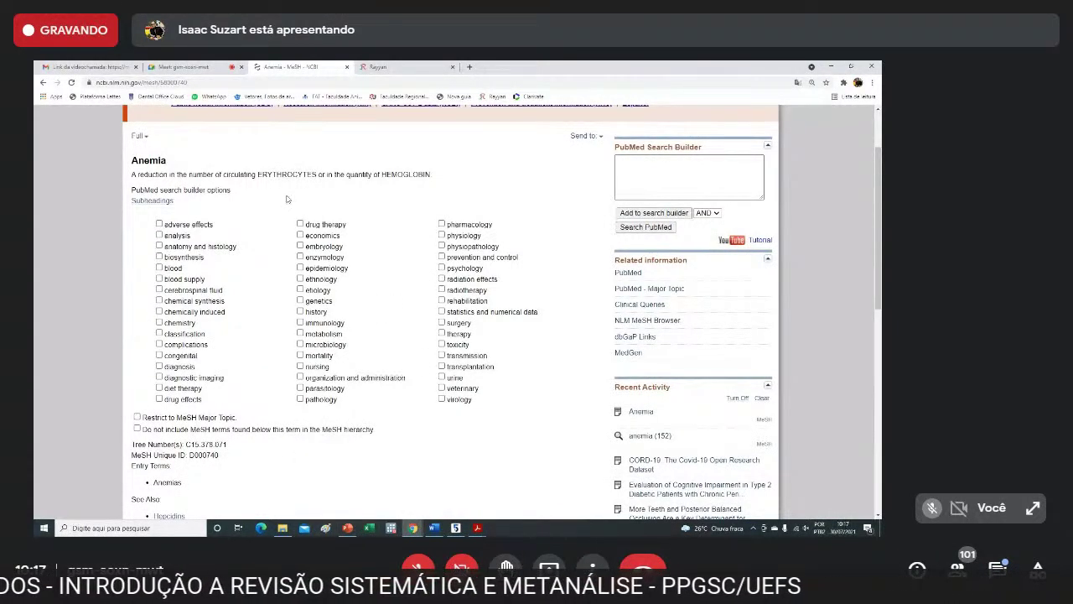
Leave the Anemia MeSH record, return to the PubMed home page and open its Advanced Search Builder.
click(42, 82)
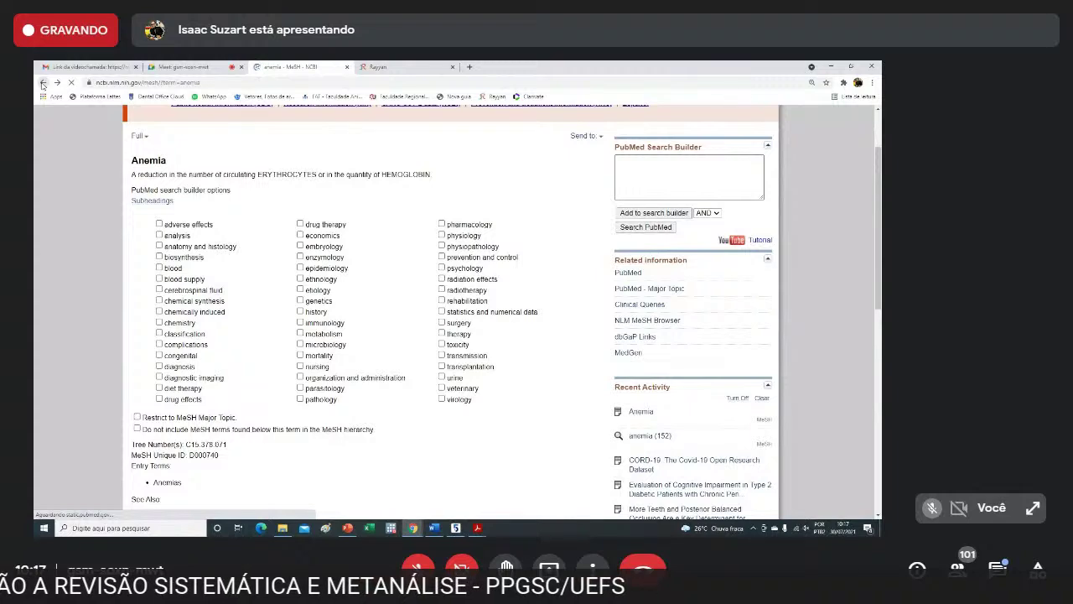
click(41, 82)
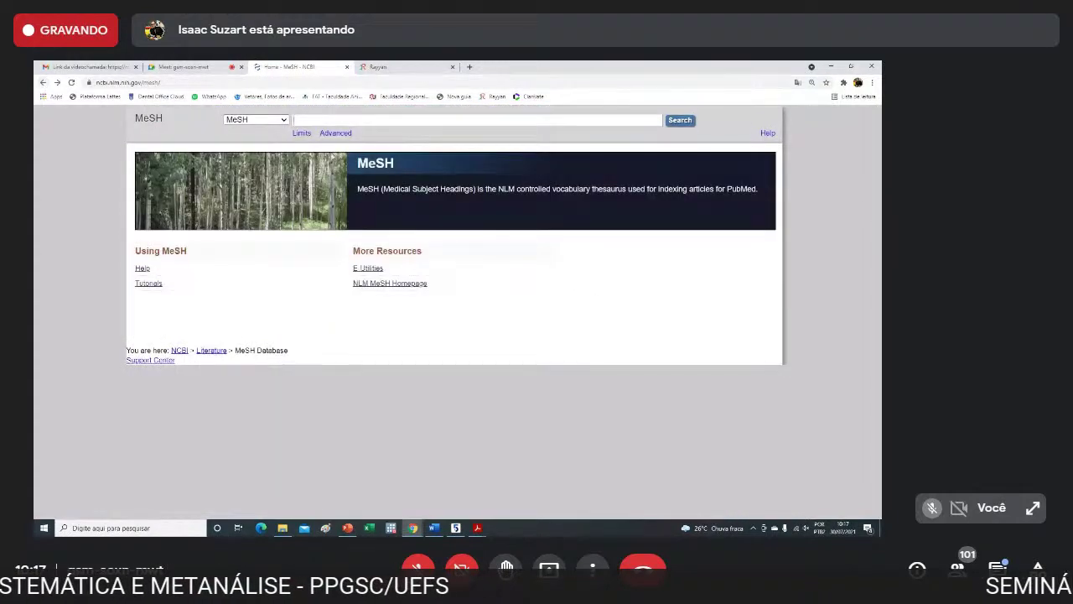
click(335, 134)
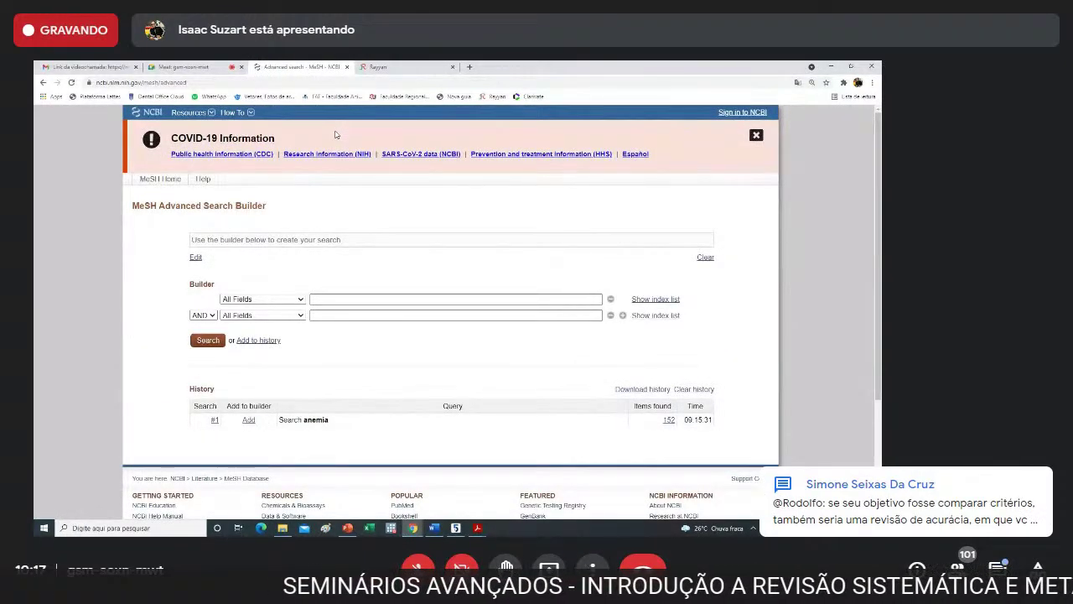
click(43, 83)
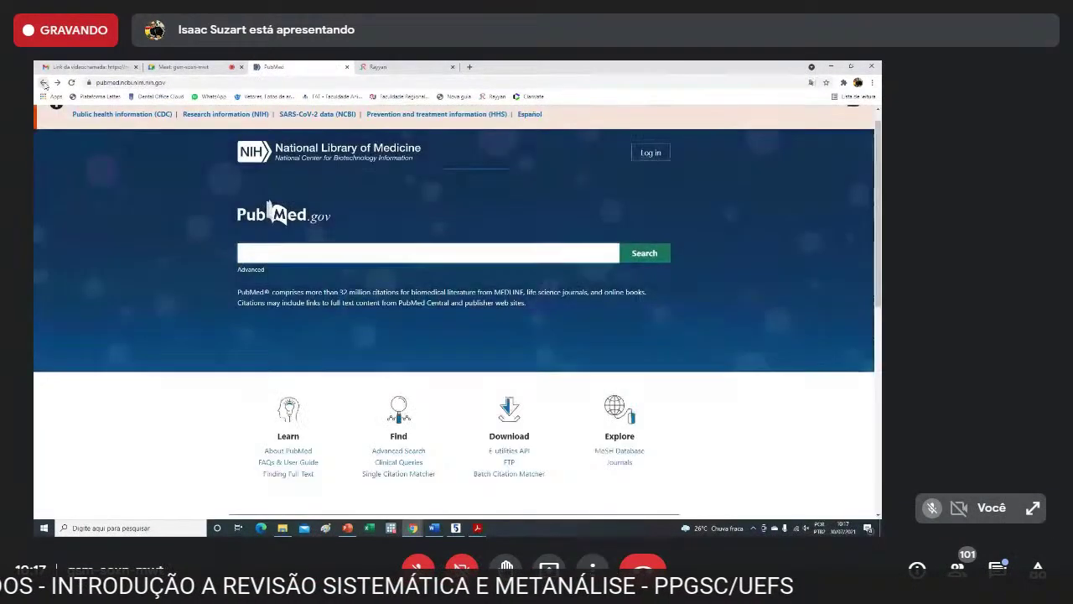
click(250, 269)
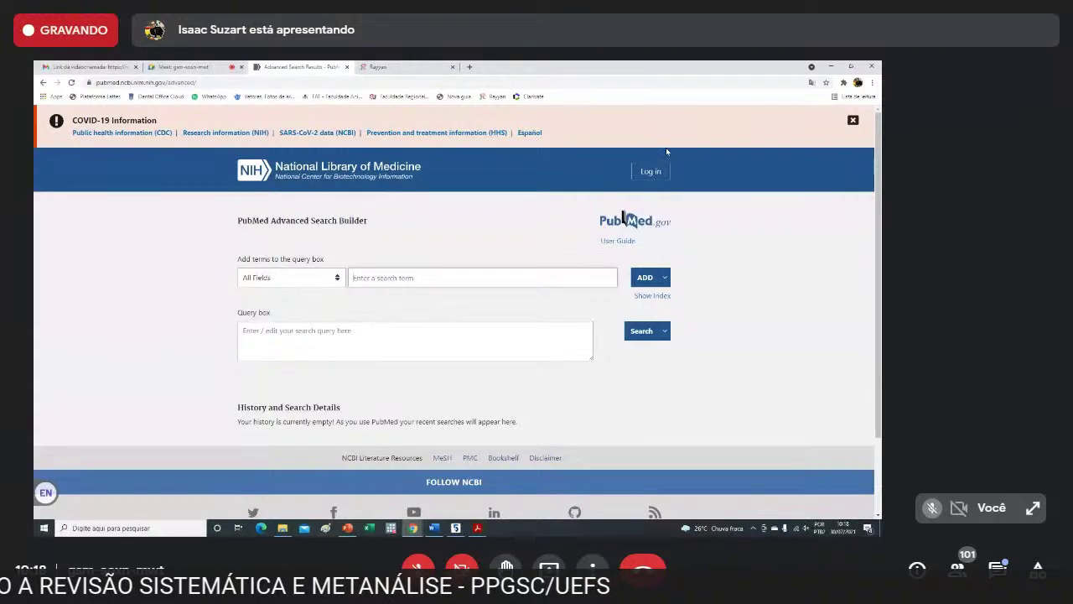
Enlarge the PubMed Advanced Search Builder page to 150%.
click(872, 83)
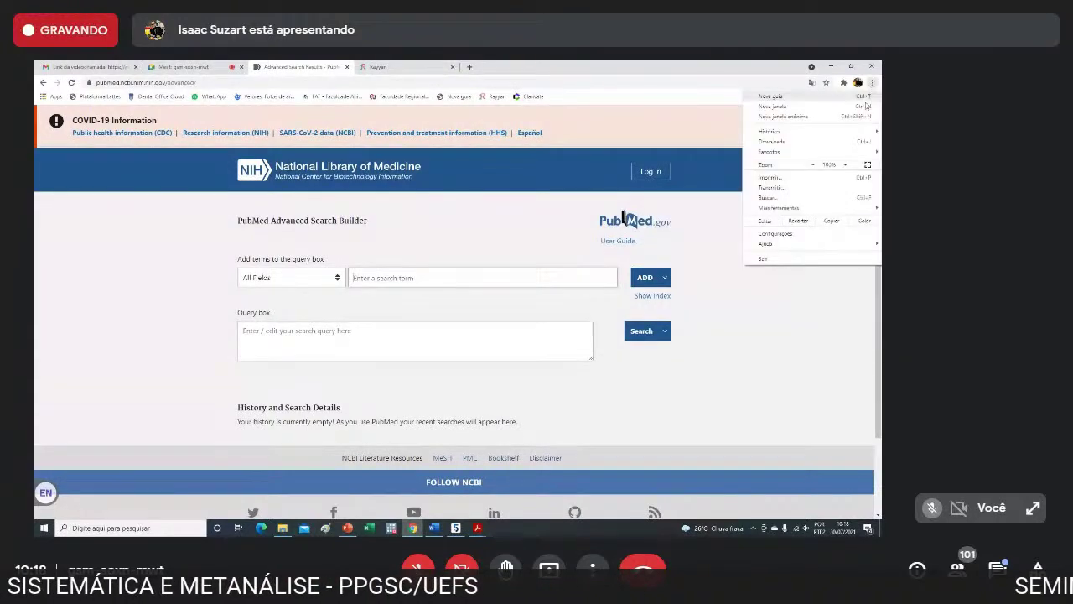
click(844, 165)
click(844, 165)
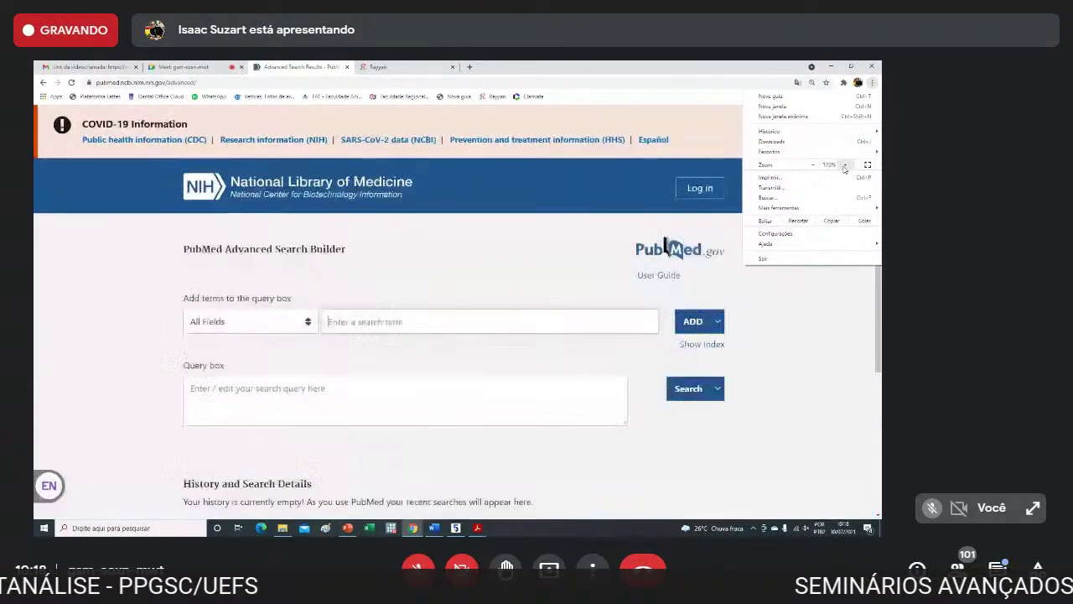
click(845, 165)
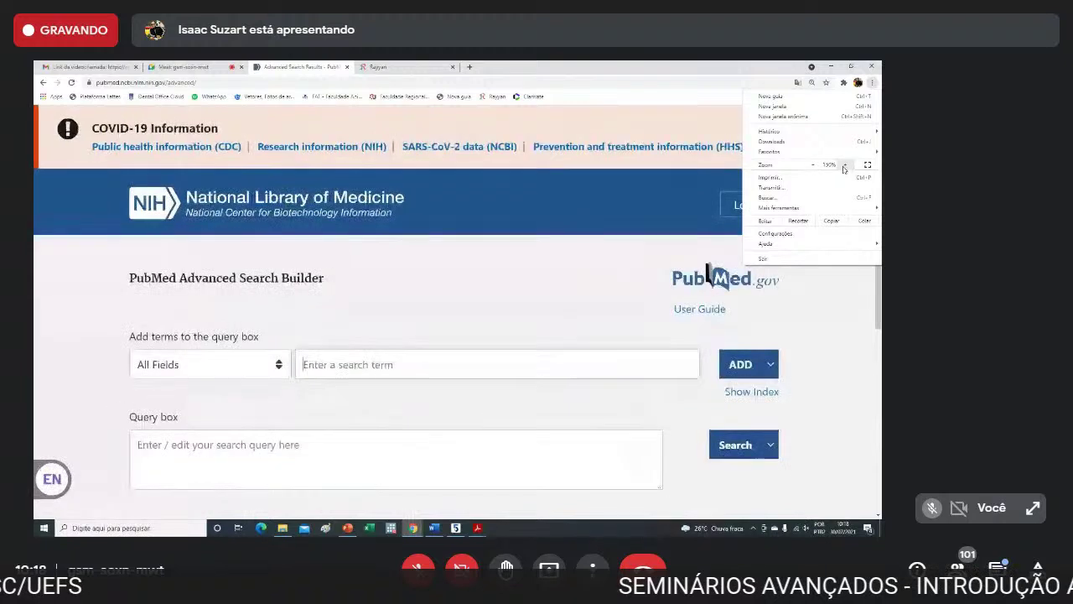
click(506, 275)
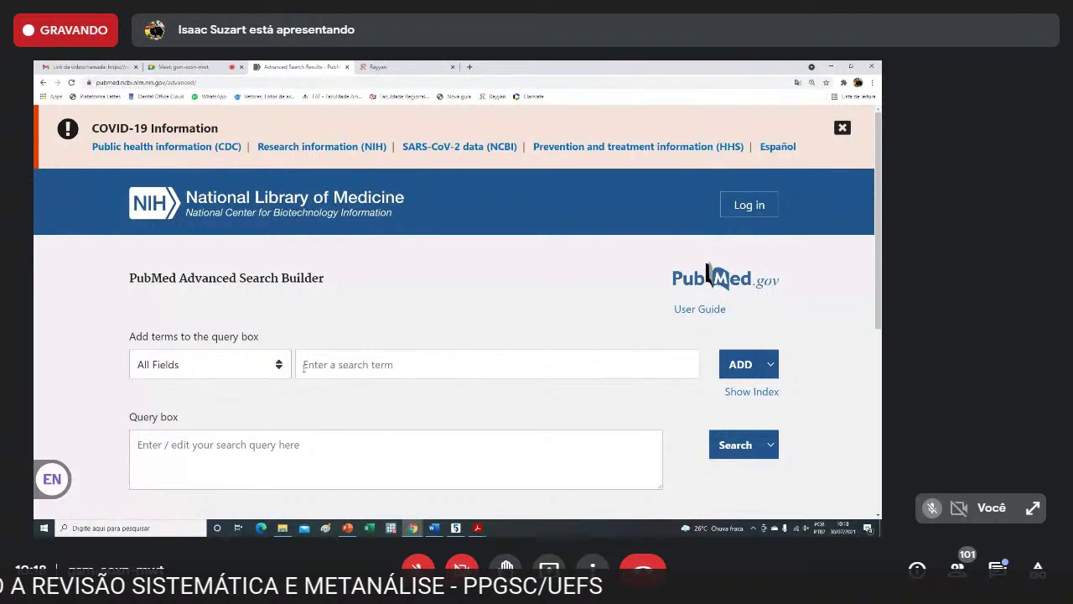
Search the web for "google tradutor" in a new browser tab and open Google Tradutor.
click(469, 66)
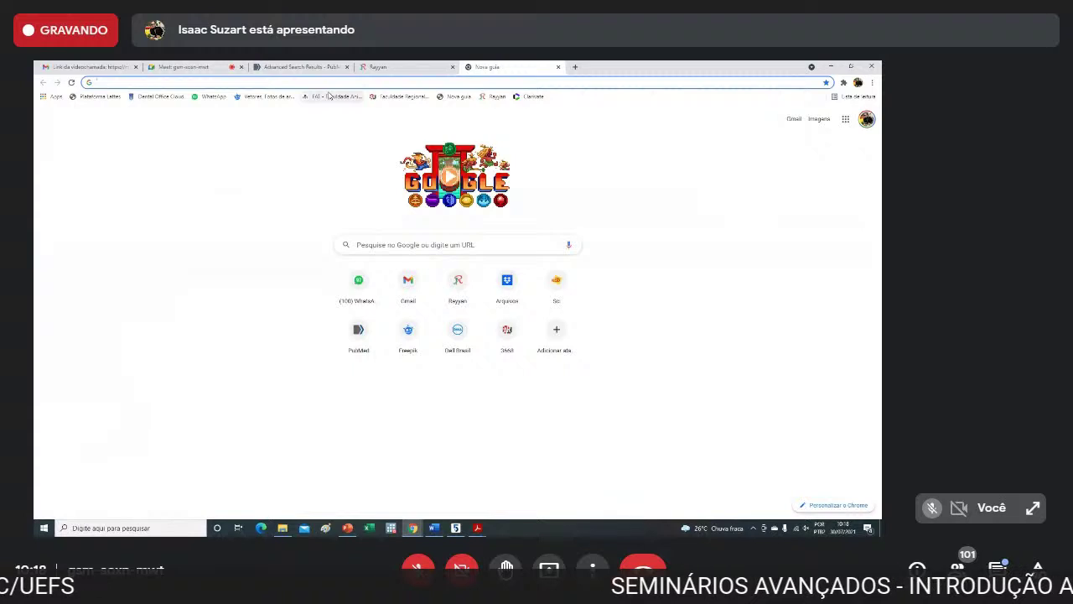
text(google tradutor)
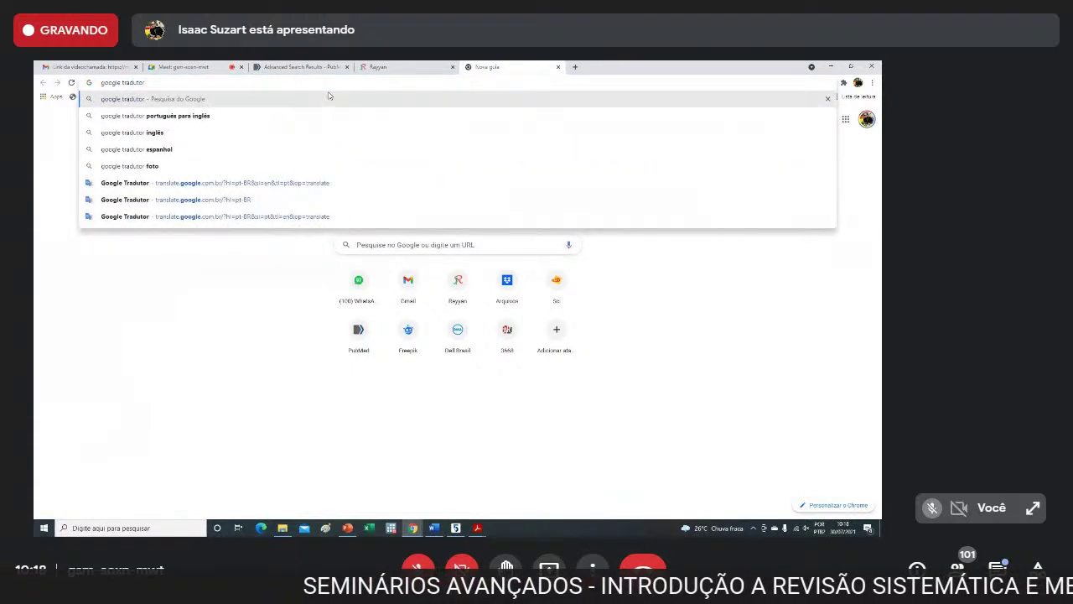
key(Return)
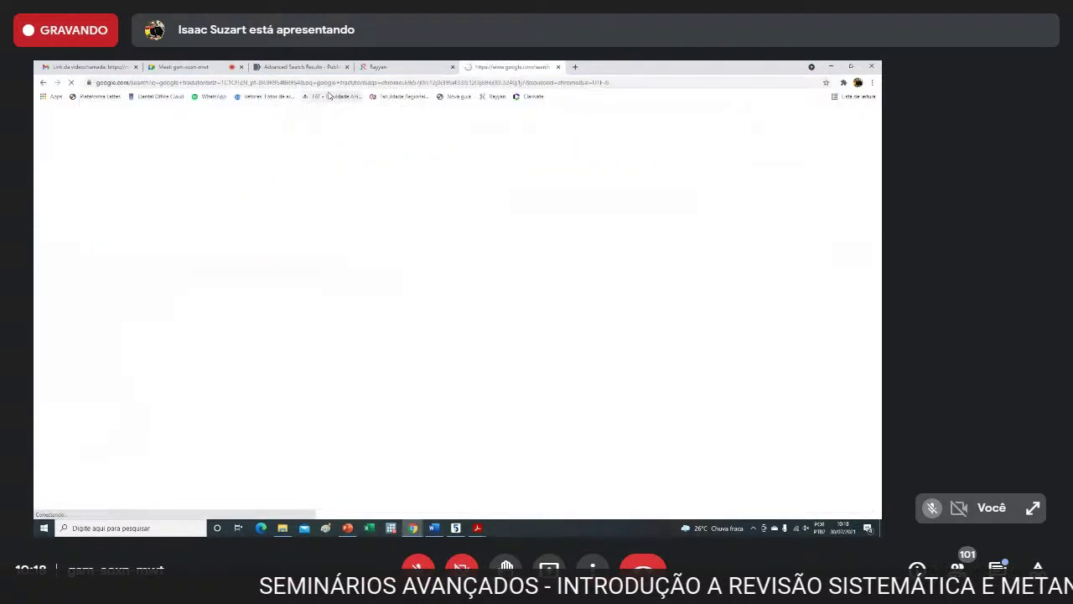
click(159, 336)
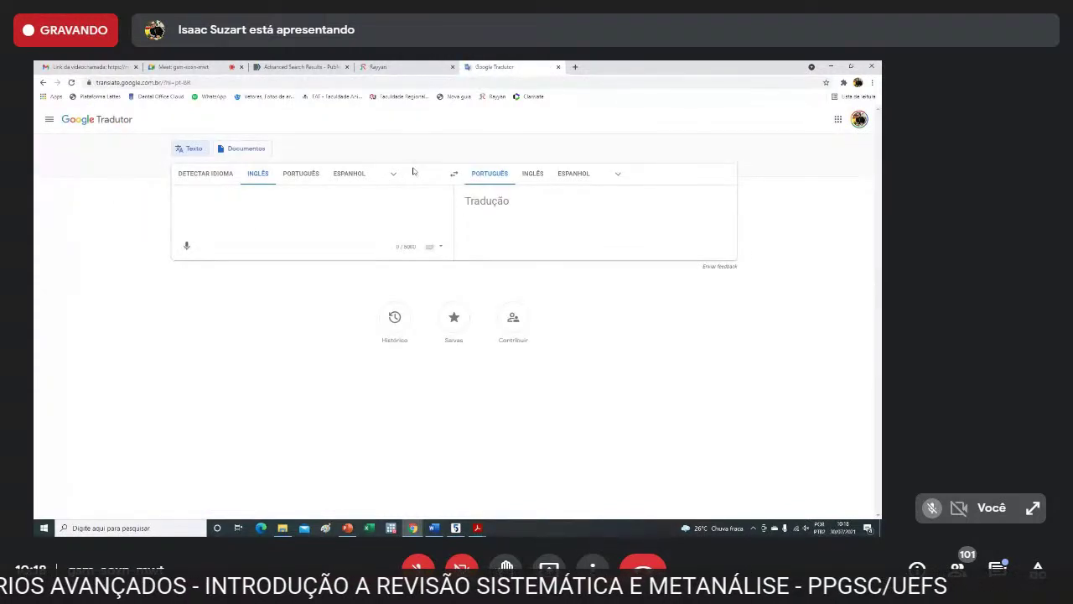
Translate "Mulheres gestantes" from Portuguese to English and copy the translation.
click(428, 182)
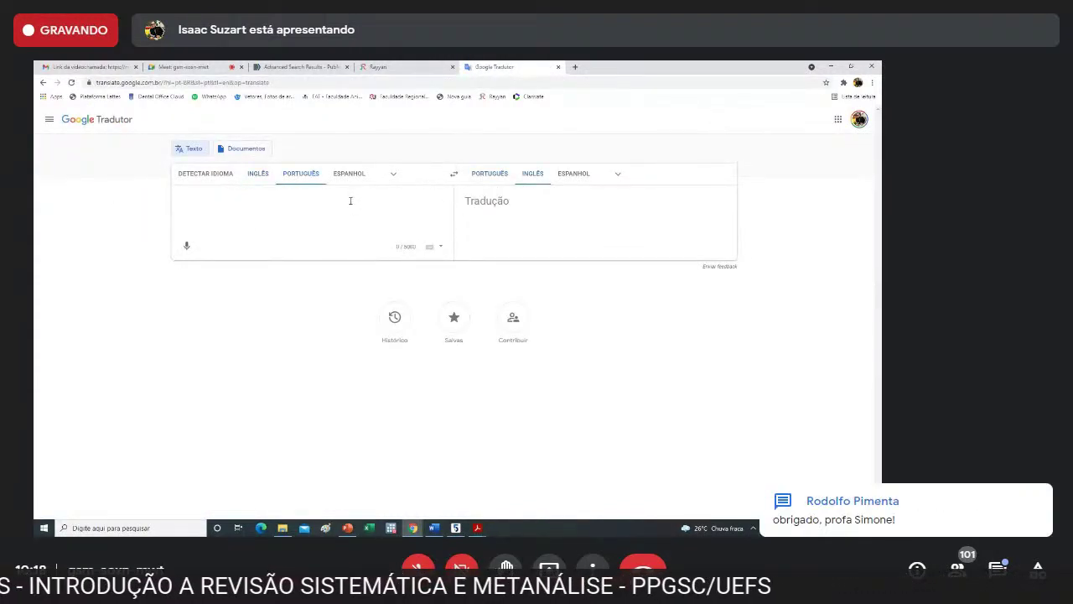
text(Mulhers=)
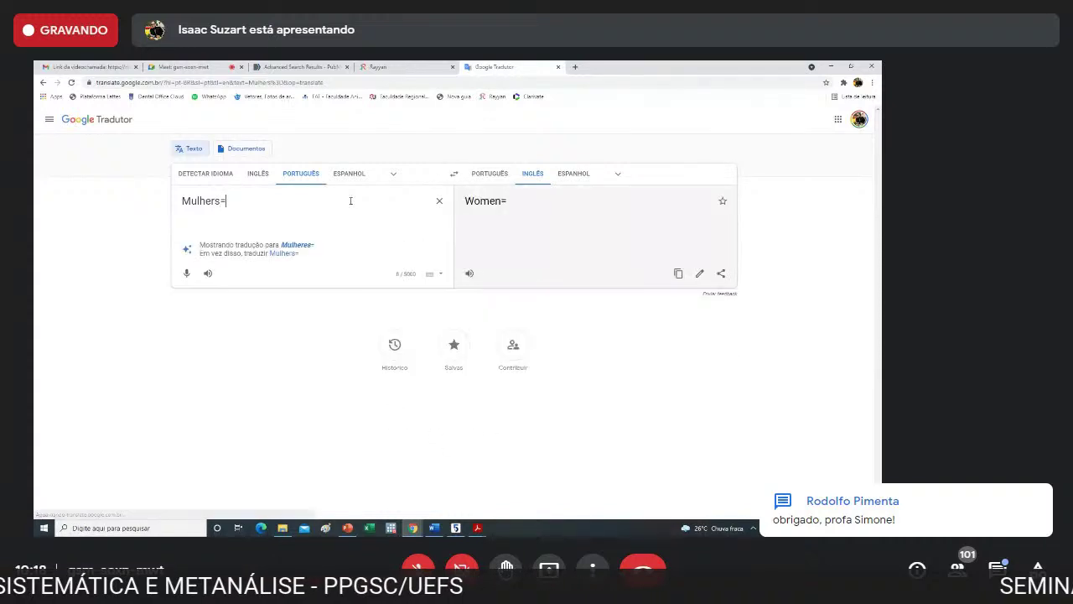
key(BackSpace)
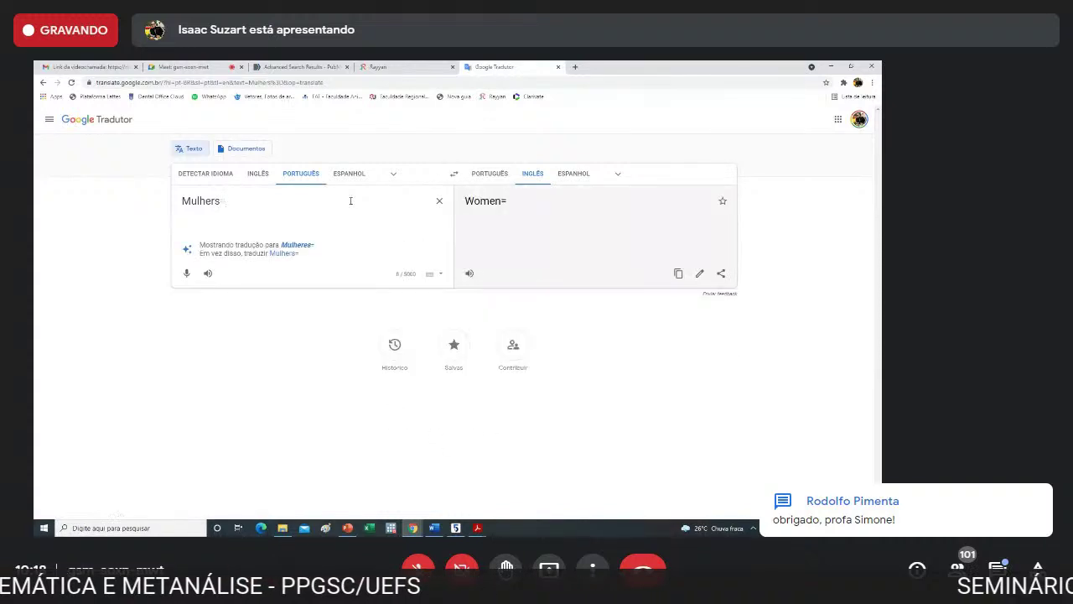
text(es gestantes)
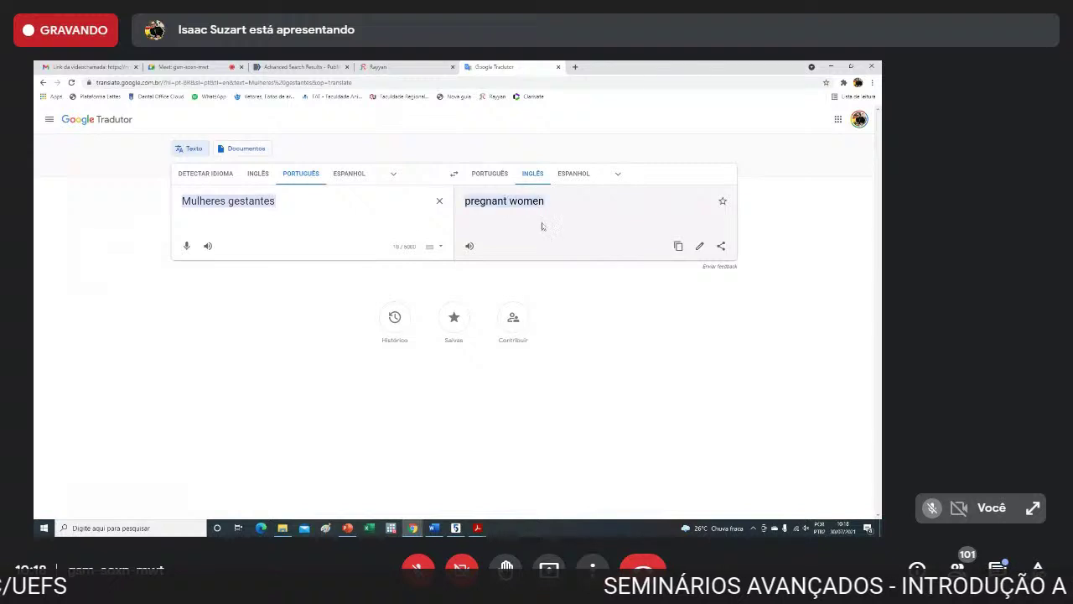
click(679, 246)
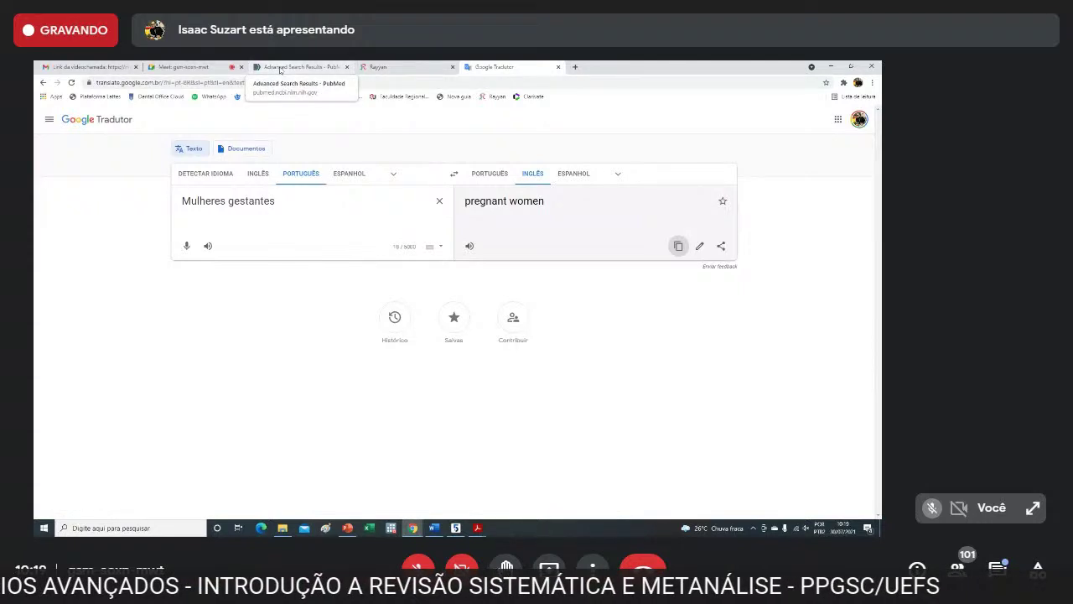
Open PubMed in another browser tab, go to its home page and open the MeSH Database.
click(280, 67)
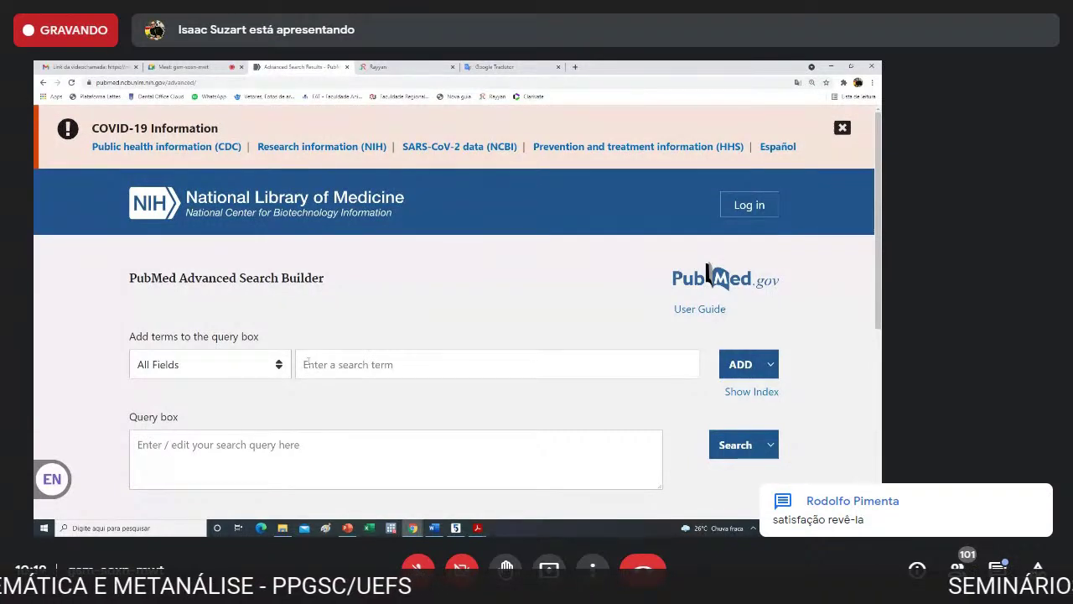
click(307, 363)
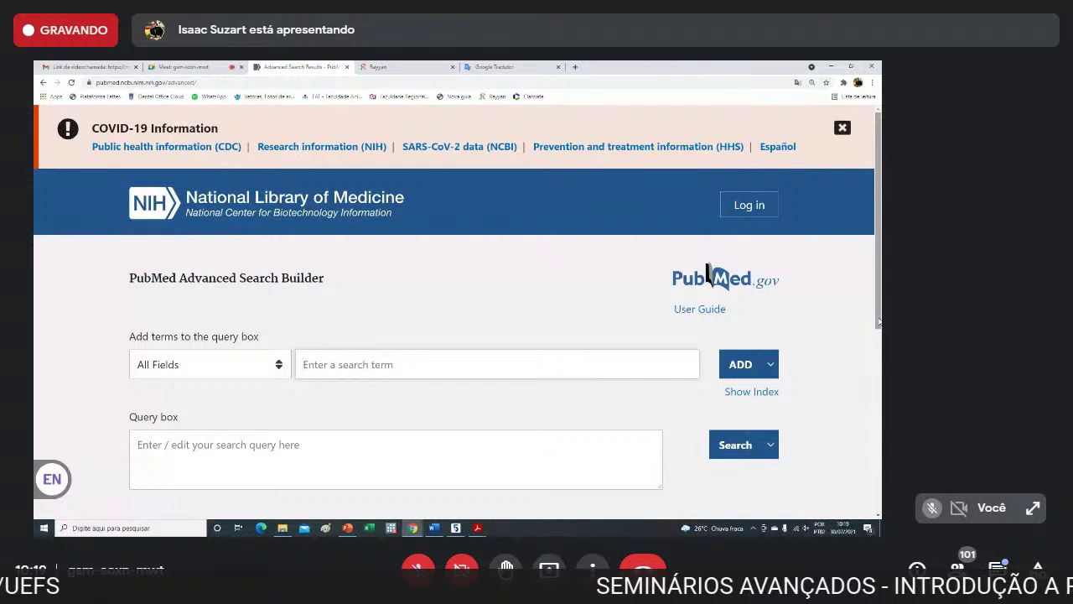
click(575, 67)
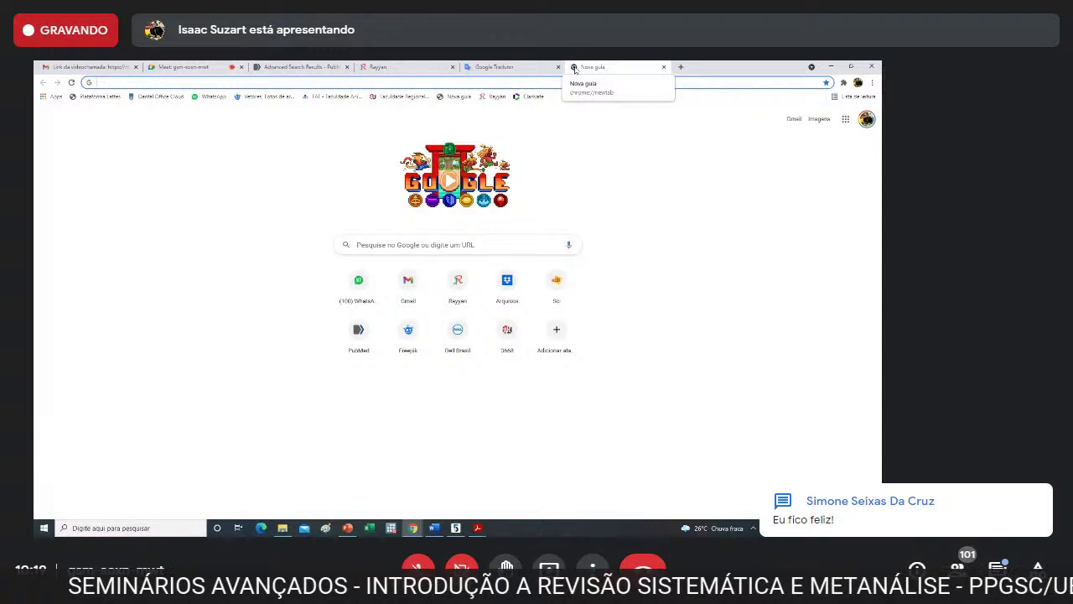
click(360, 329)
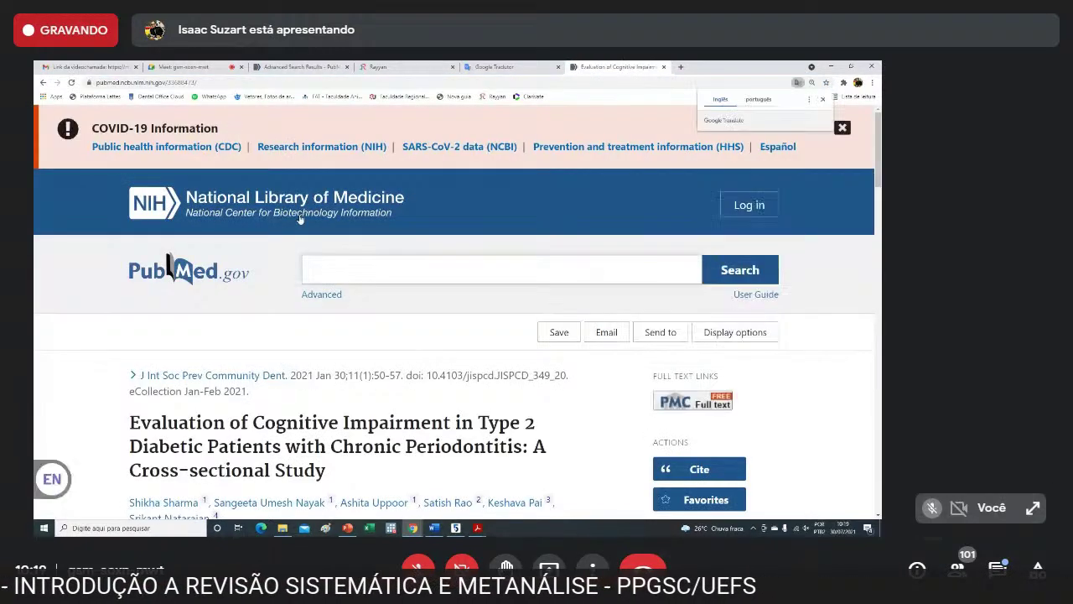
click(332, 263)
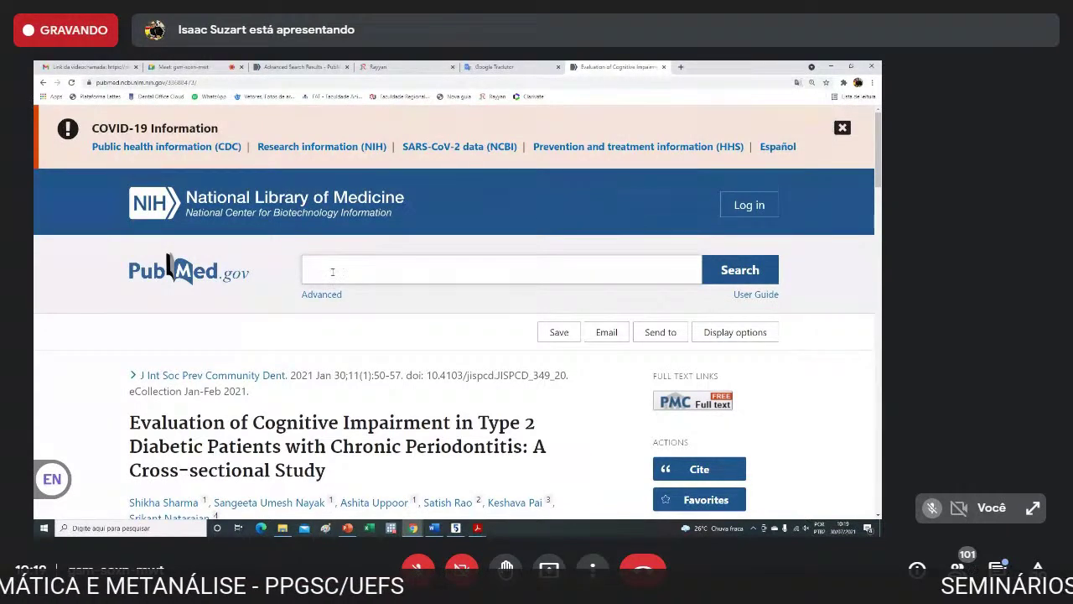
click(171, 266)
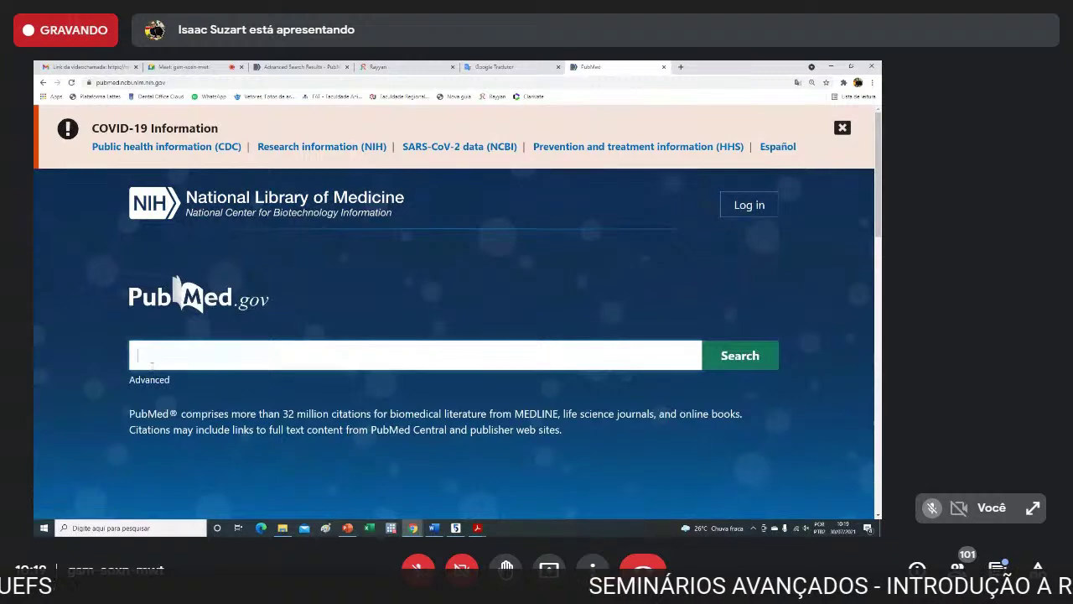
scroll(503, 352, down, 3)
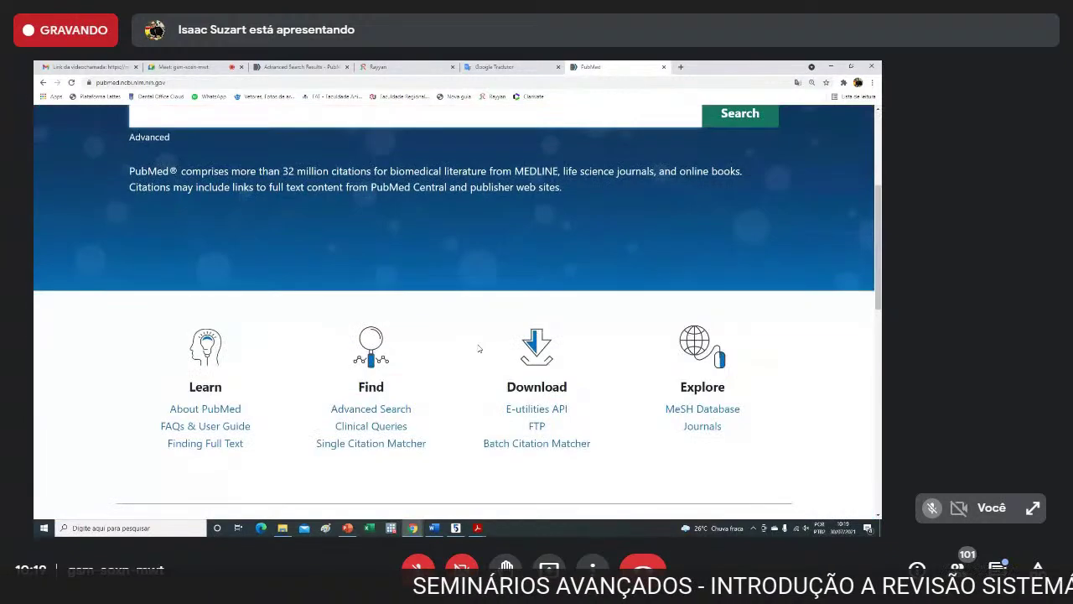
click(703, 386)
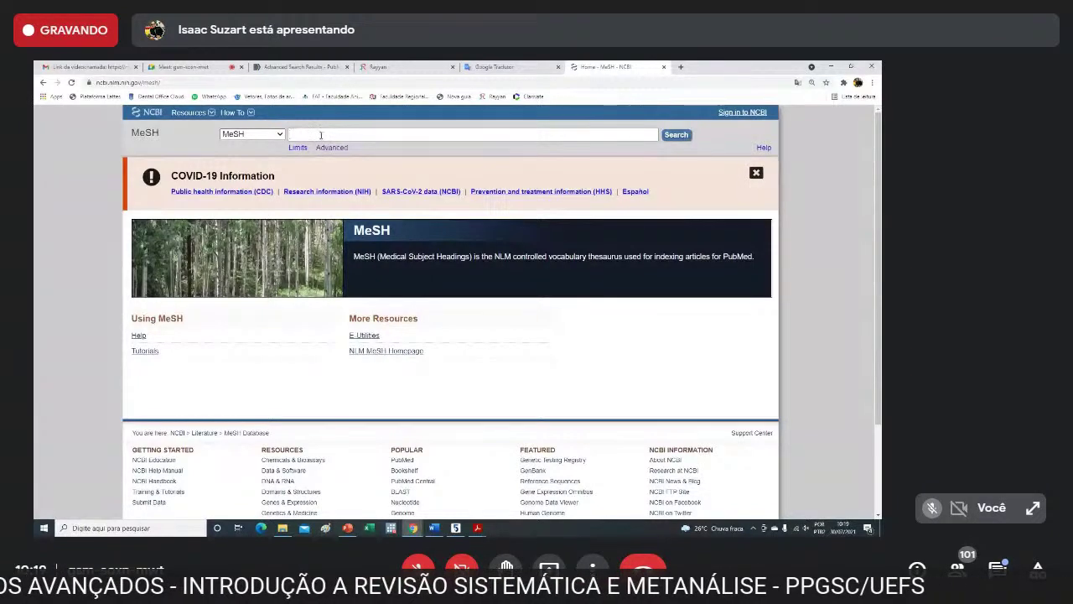
Search MeSH for "pregnant women" and review the entry terms of the Pregnant Women record.
text(pregnant women)
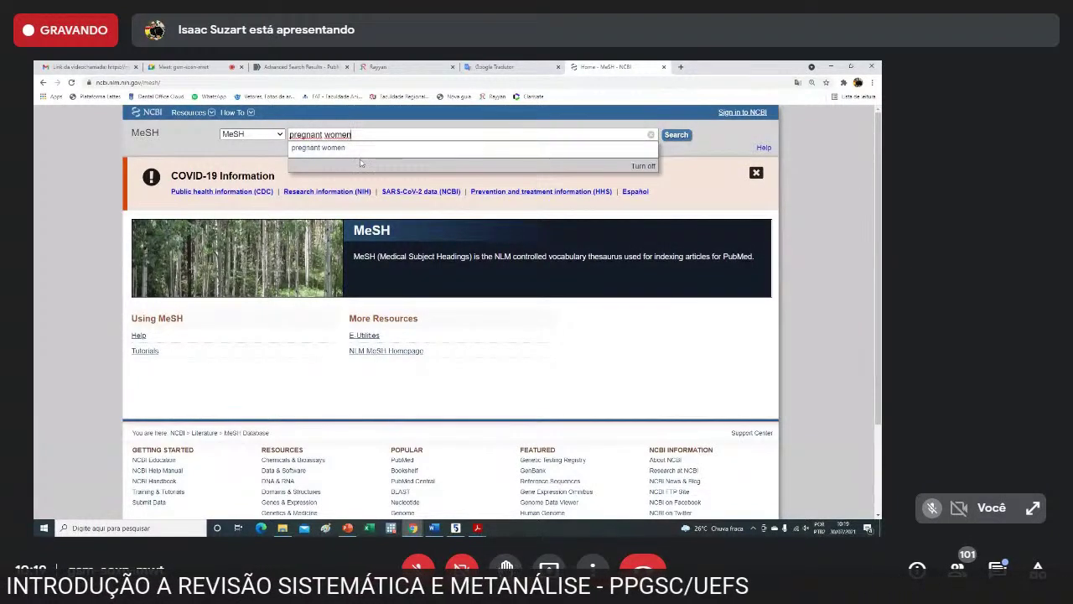
key(Return)
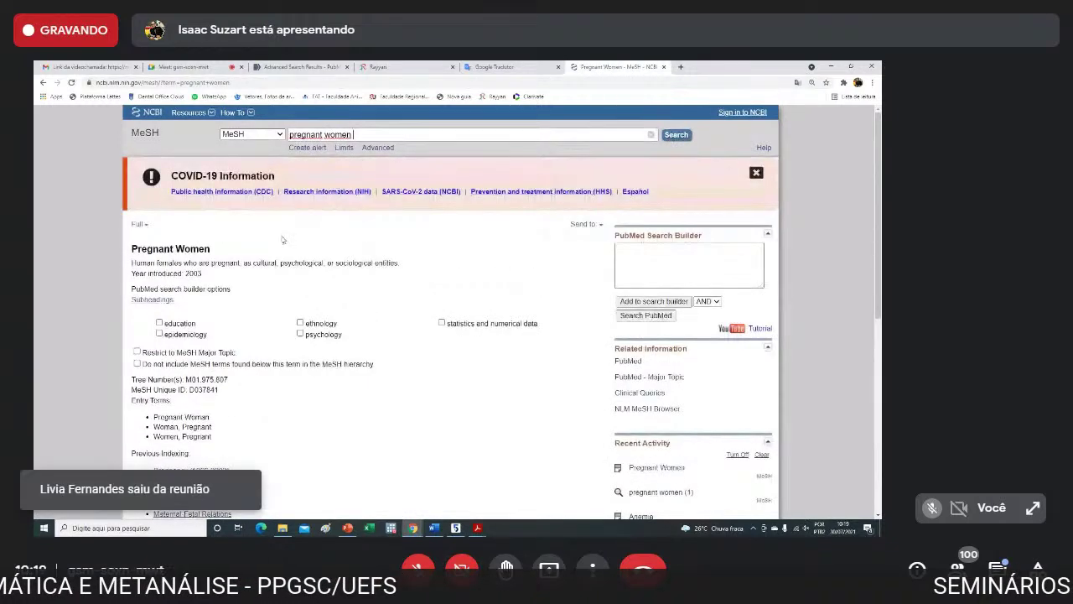
scroll(280, 244, down, 2)
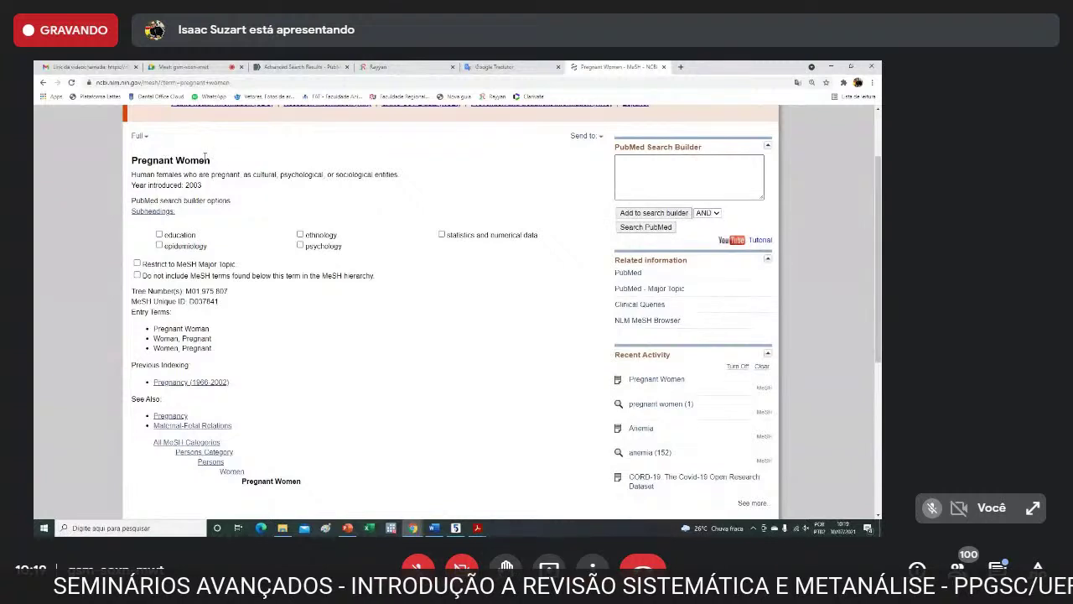
Copy the descriptor "Pregnant Women" from its MeSH record into the search term field of the PubMed Advanced Search Builder.
click(506, 68)
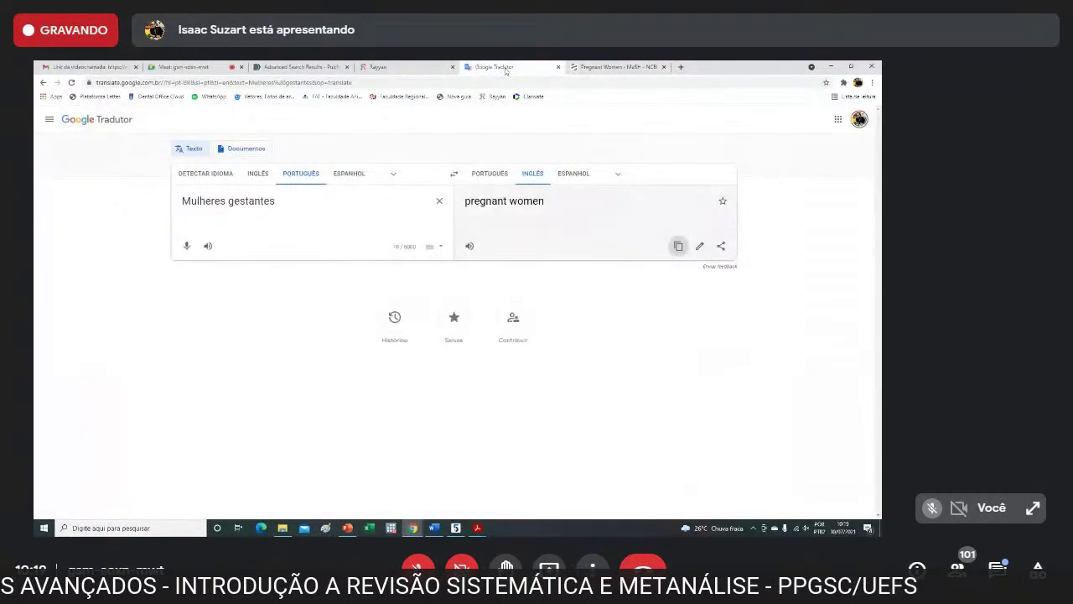
click(604, 67)
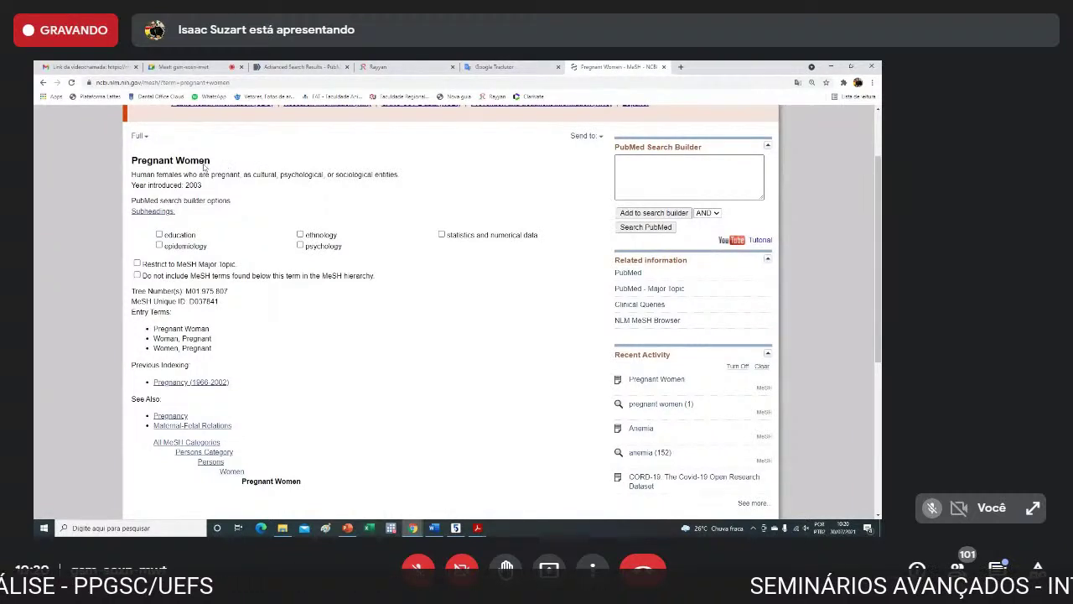
drag(132, 160, 213, 167)
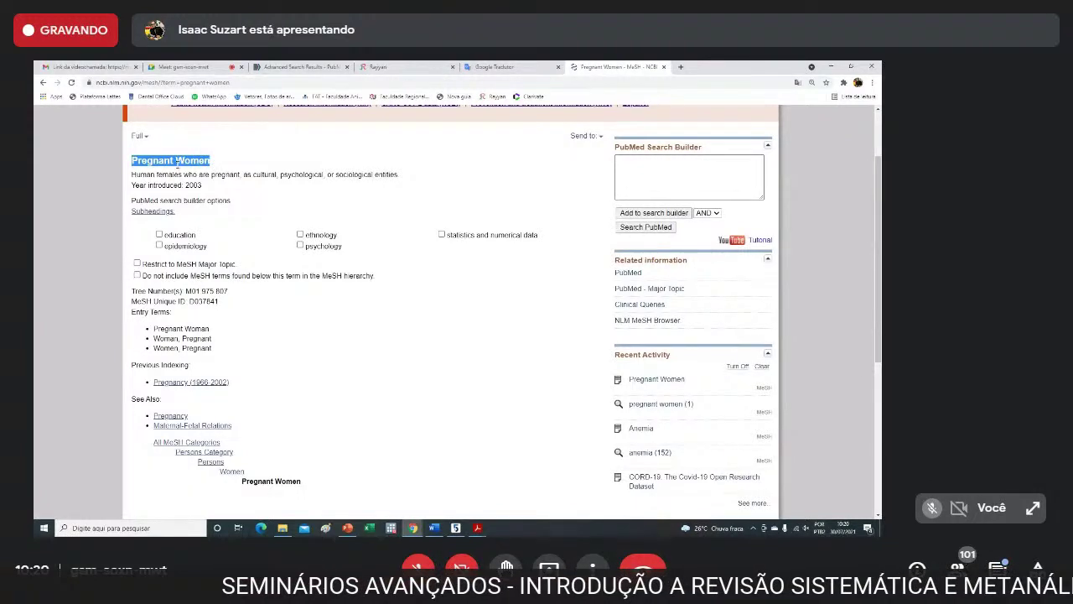
right_click(177, 163)
click(196, 175)
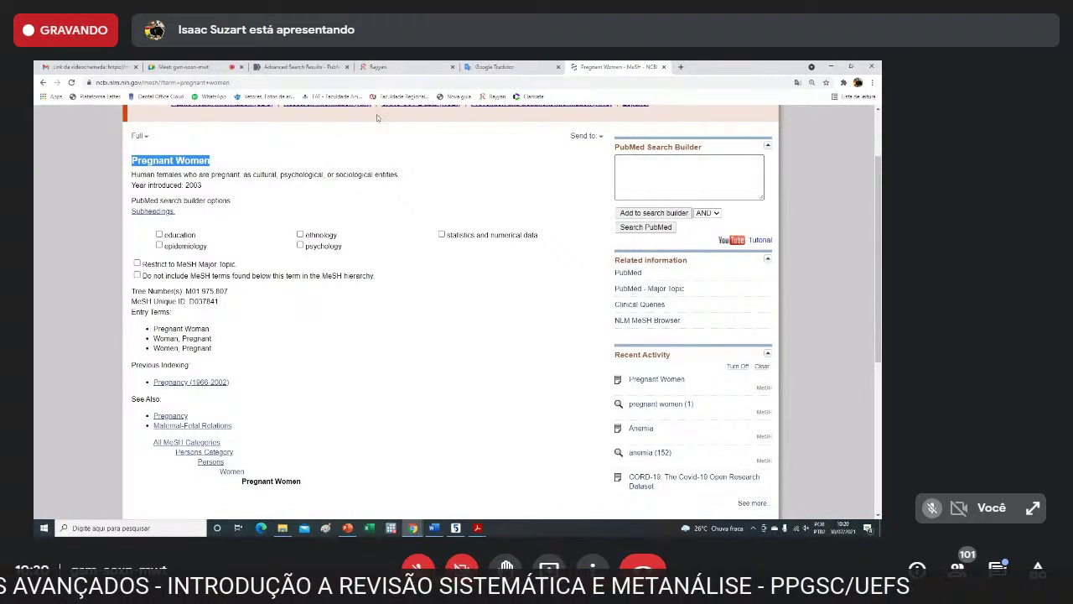
click(301, 67)
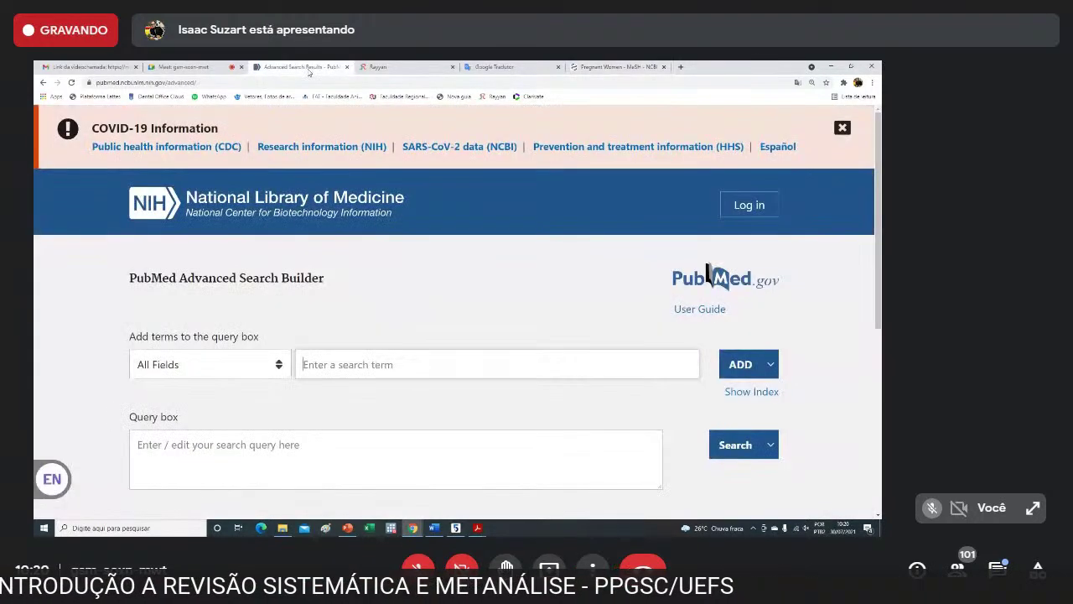
right_click(303, 367)
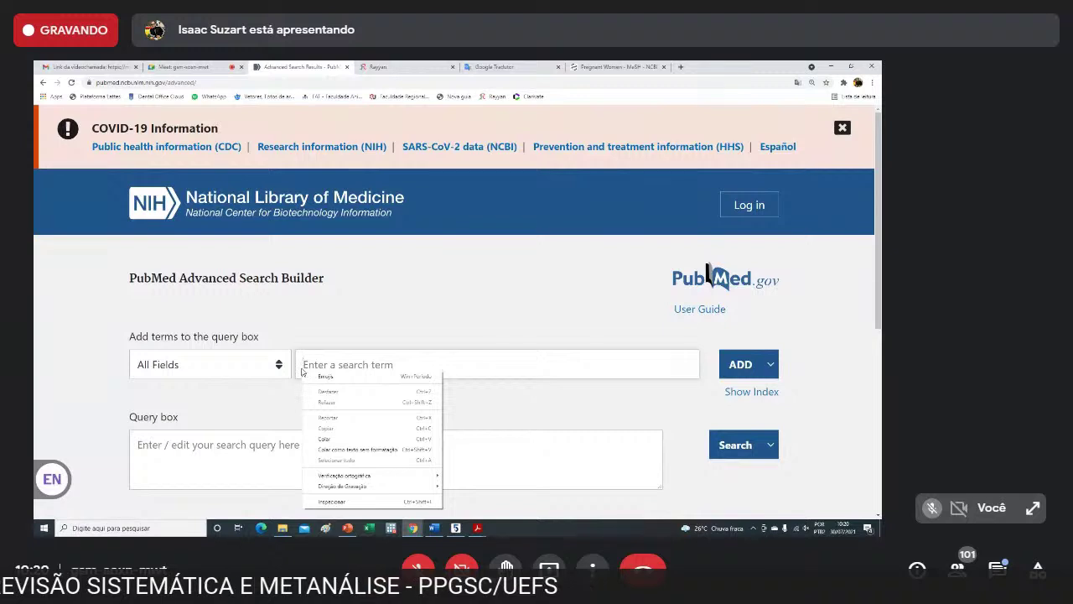
click(324, 439)
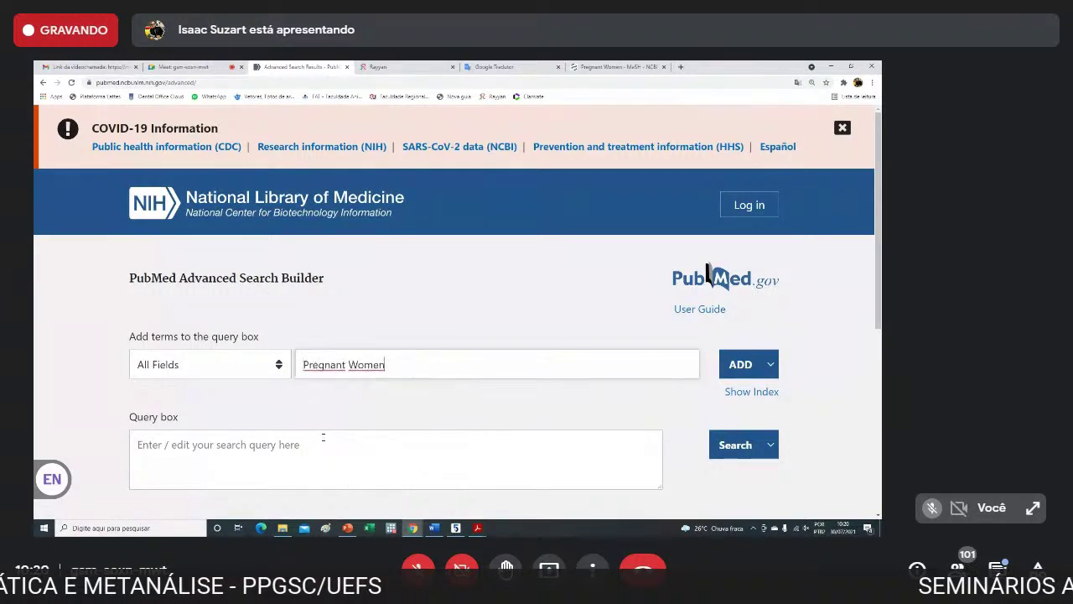
Restrict the "Pregnant Women" term to the Title/Abstract field and add it to the query box.
click(279, 364)
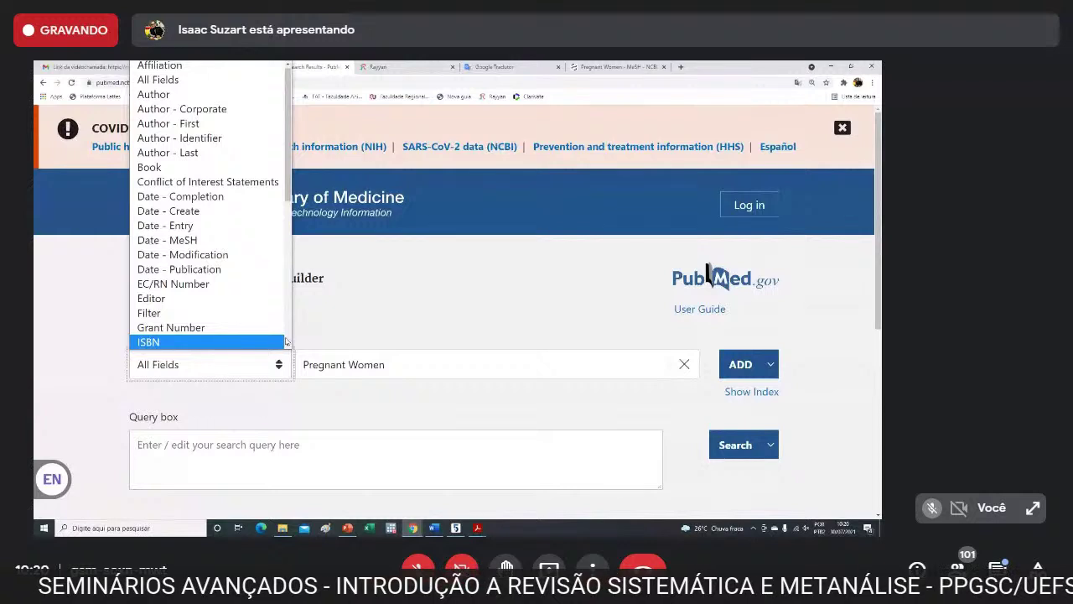
scroll(286, 342, down, 3)
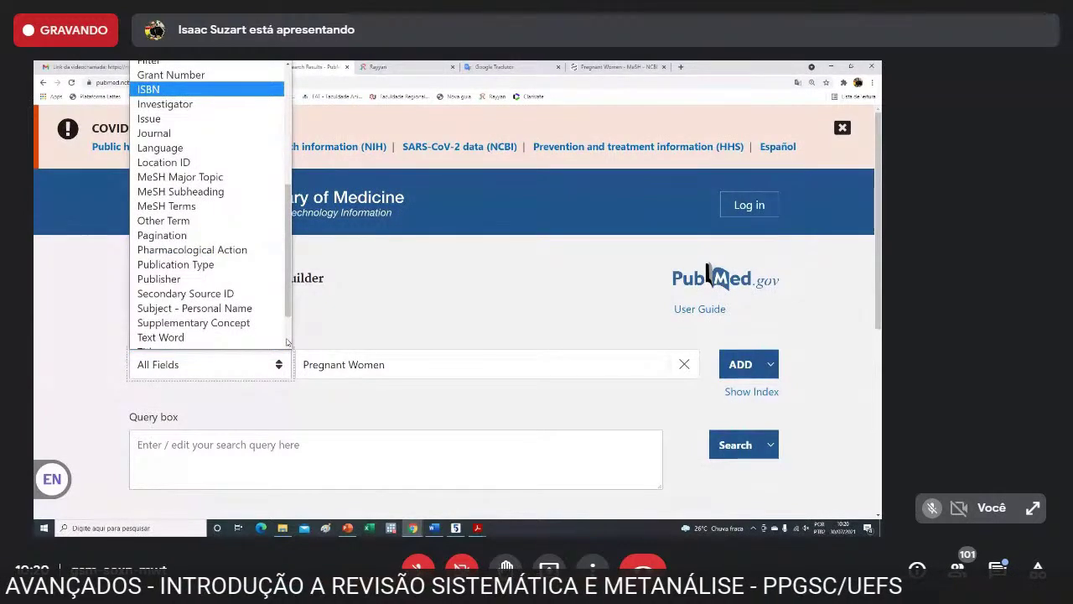
scroll(287, 342, down, 2)
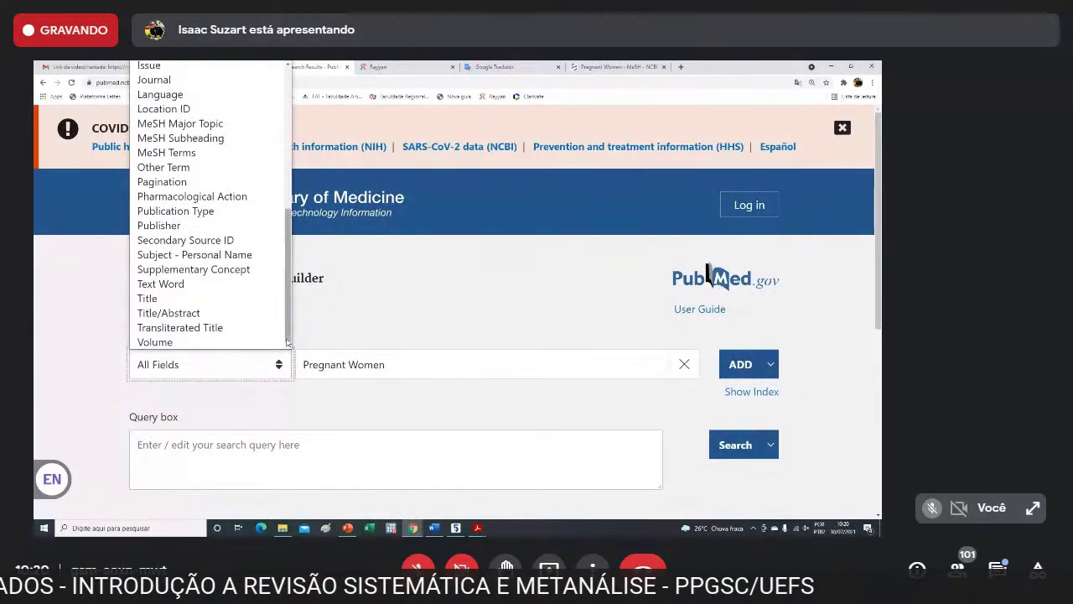
click(189, 317)
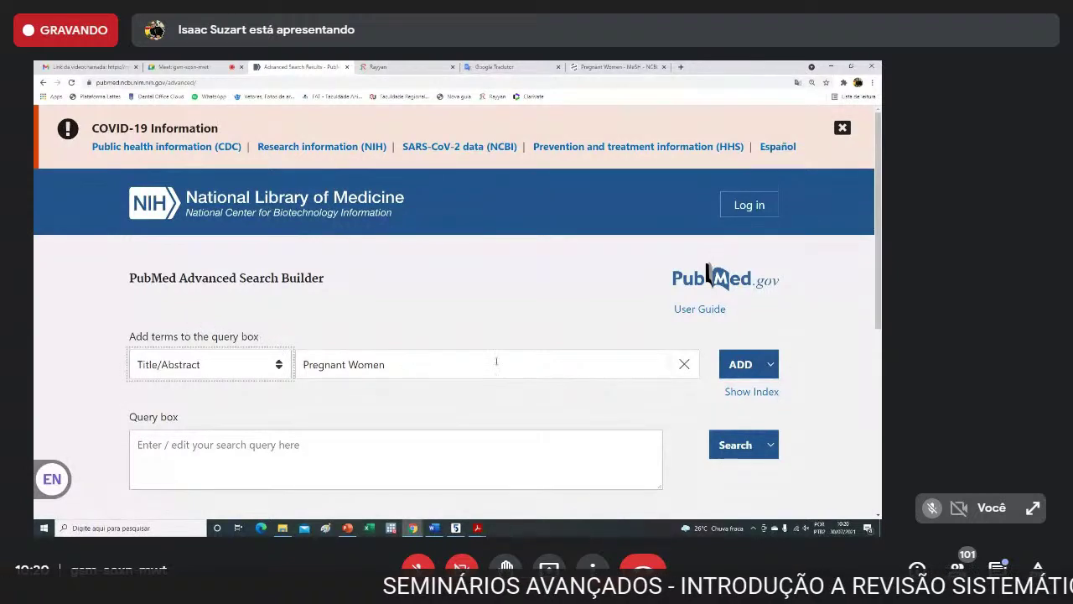
click(751, 366)
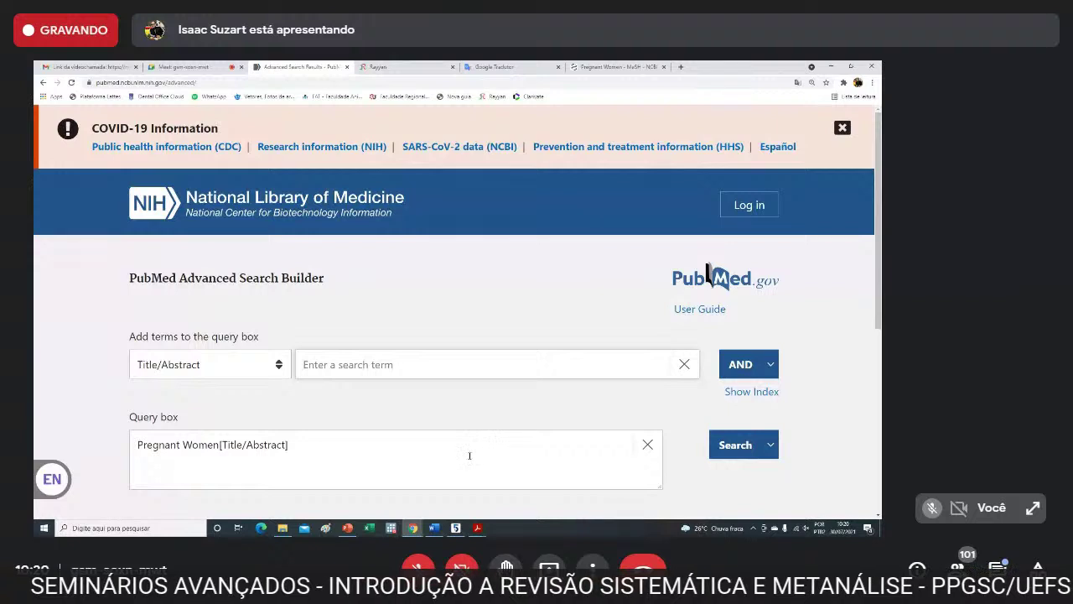
Copy the entry term "Woman, Pregnant" from the MeSH record and add it to the PubMed query with OR as Title/Abstract.
click(606, 67)
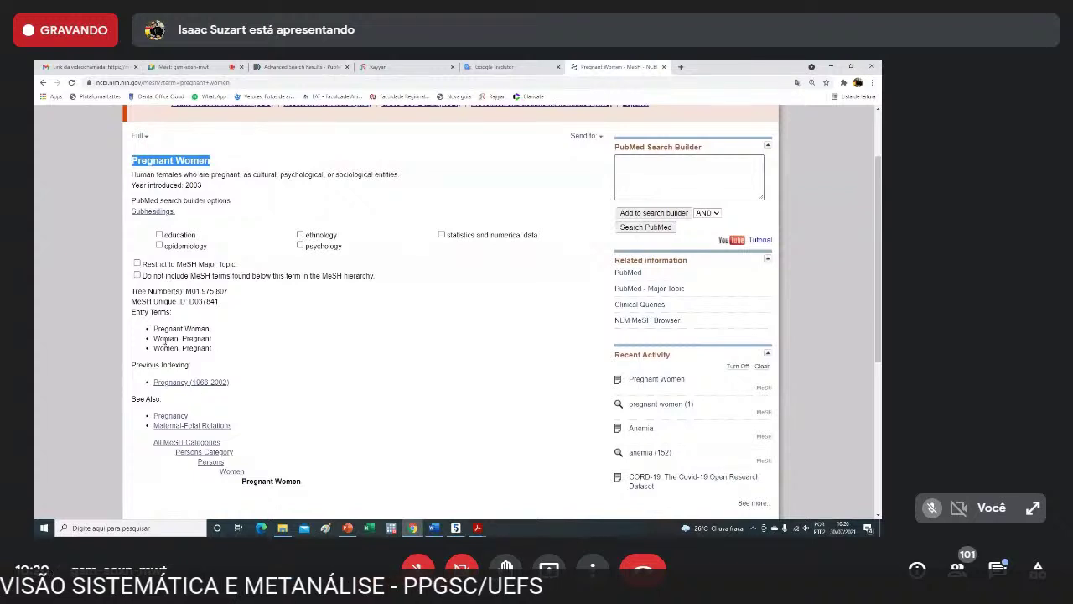
drag(153, 338, 211, 337)
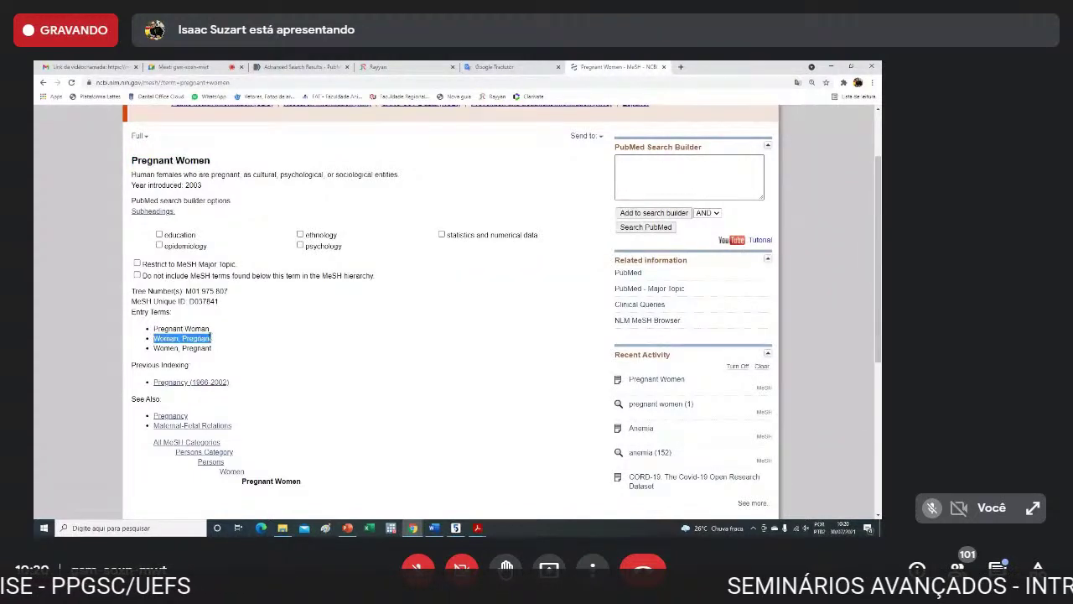
right_click(209, 337)
click(226, 345)
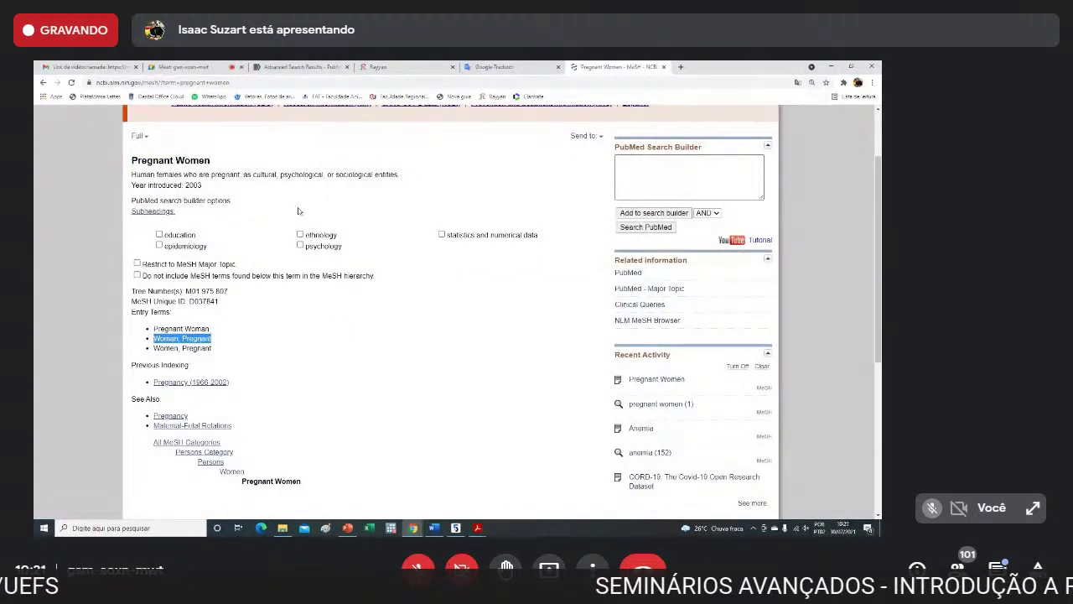
click(302, 67)
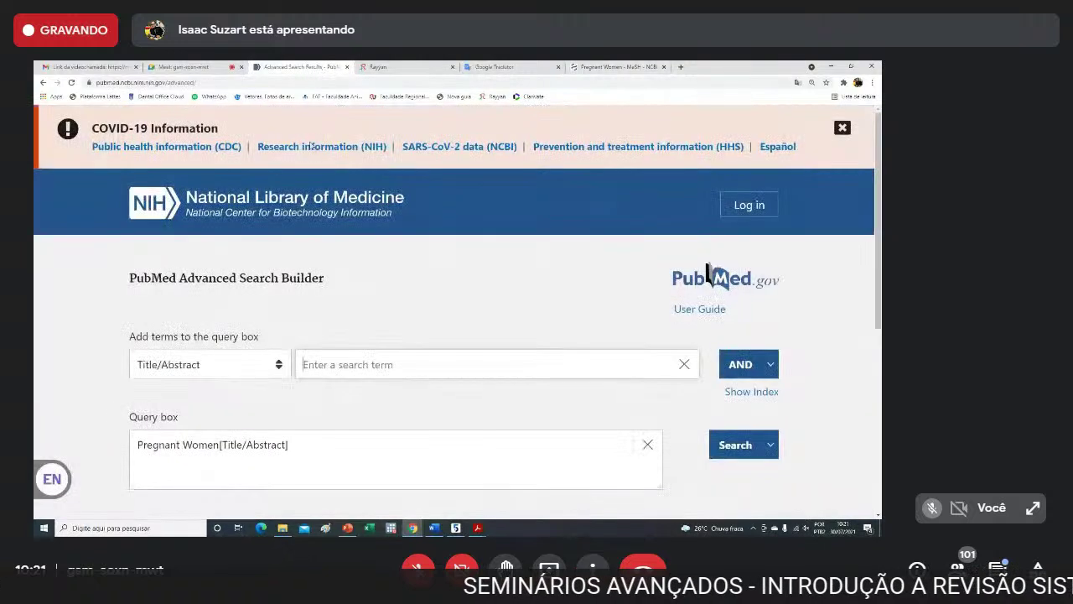
click(314, 362)
key(ctrl+v)
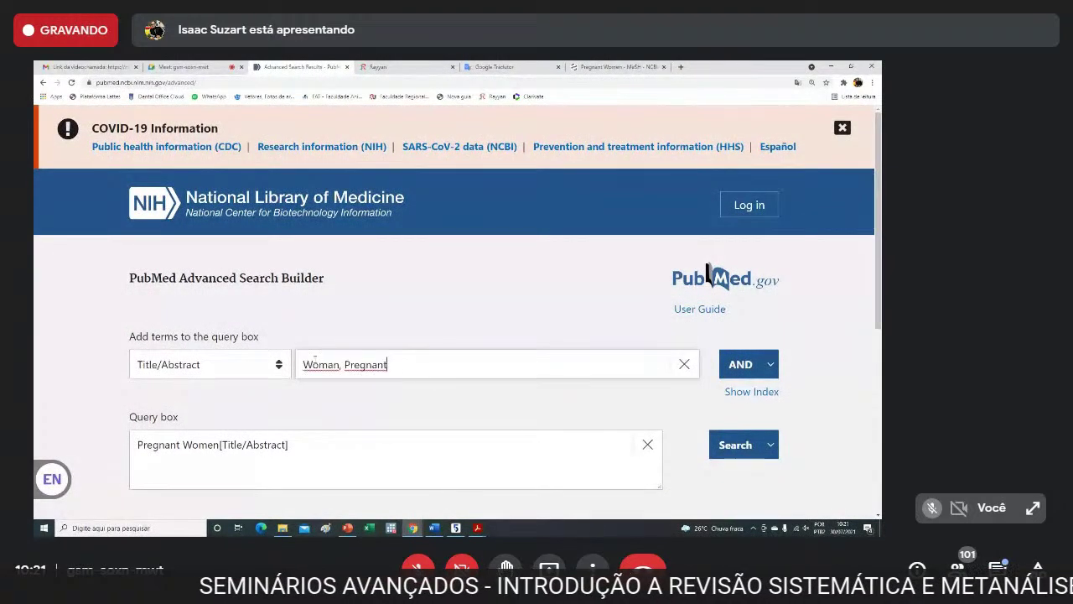
click(771, 365)
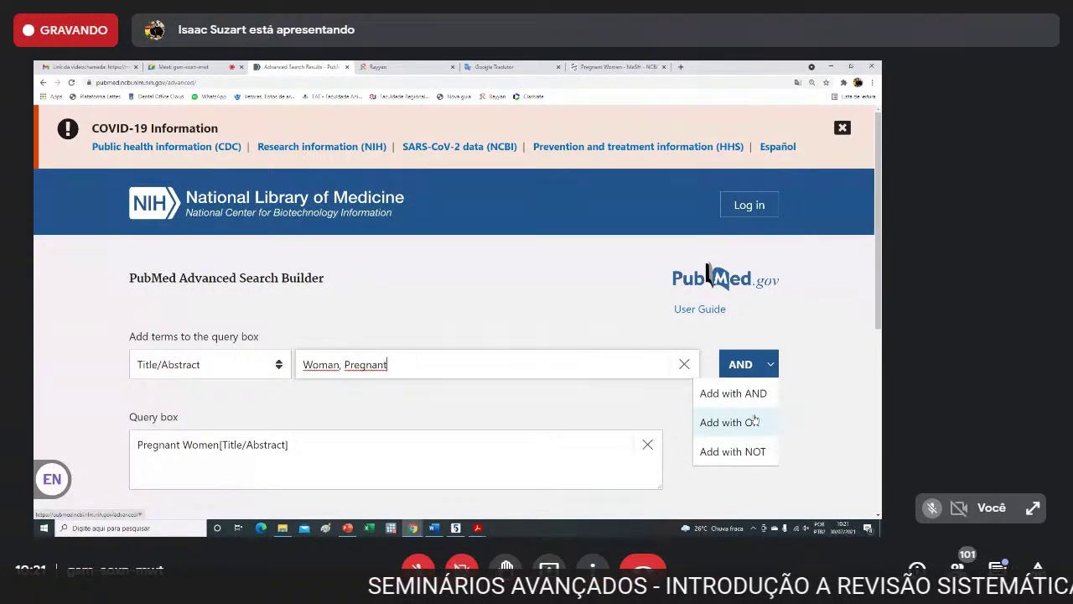
click(754, 421)
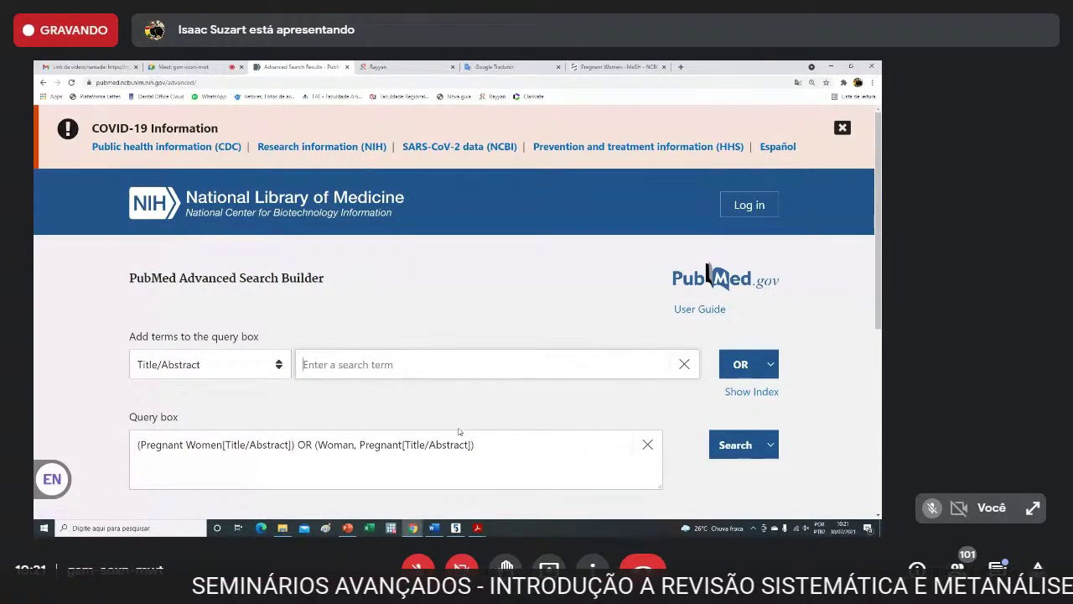
Copy the entry term "Women, Pregnant" from the MeSH record and add it to the PubMed query with OR as Title/Abstract.
click(588, 67)
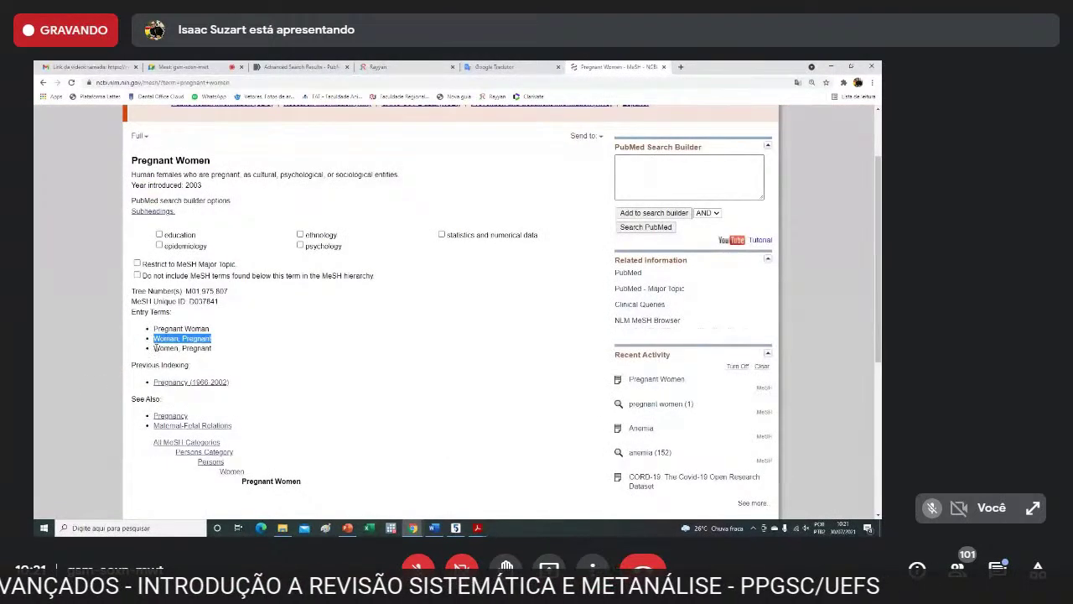
drag(154, 347, 207, 350)
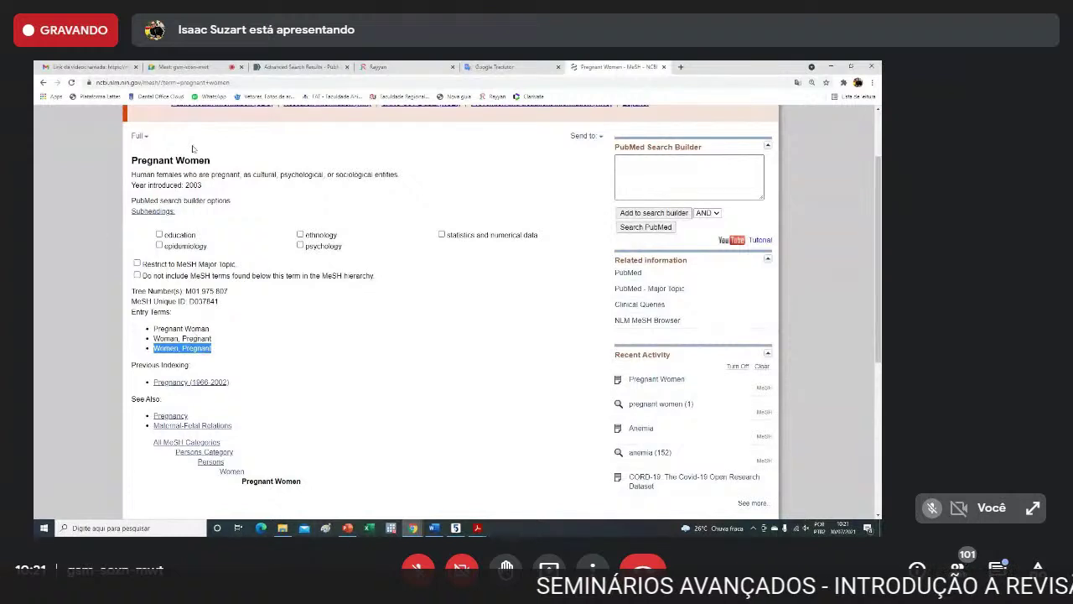
click(303, 67)
click(352, 364)
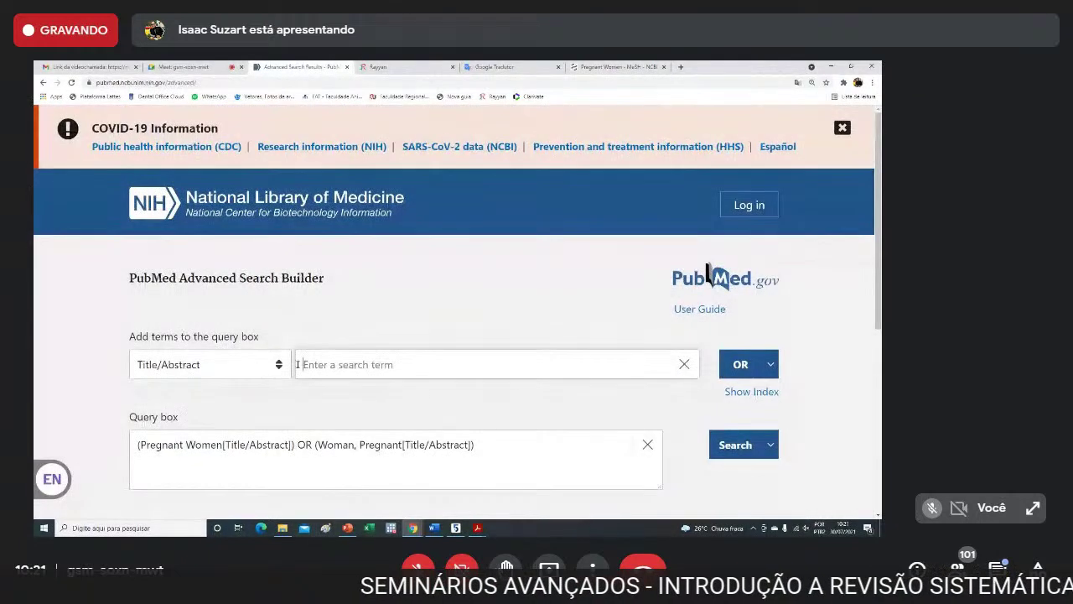
key(ctrl+v)
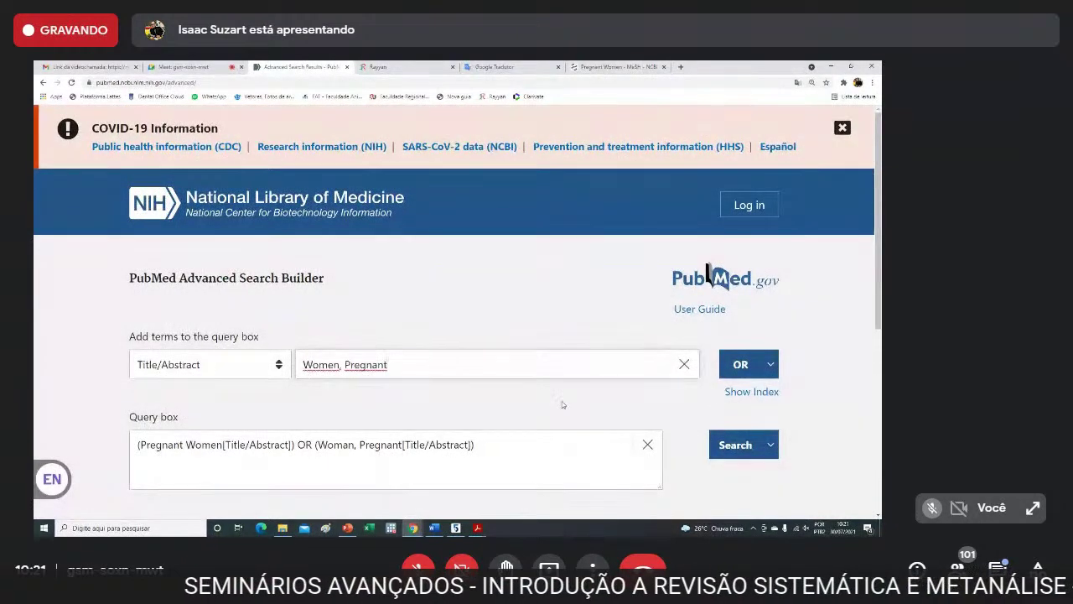
click(743, 377)
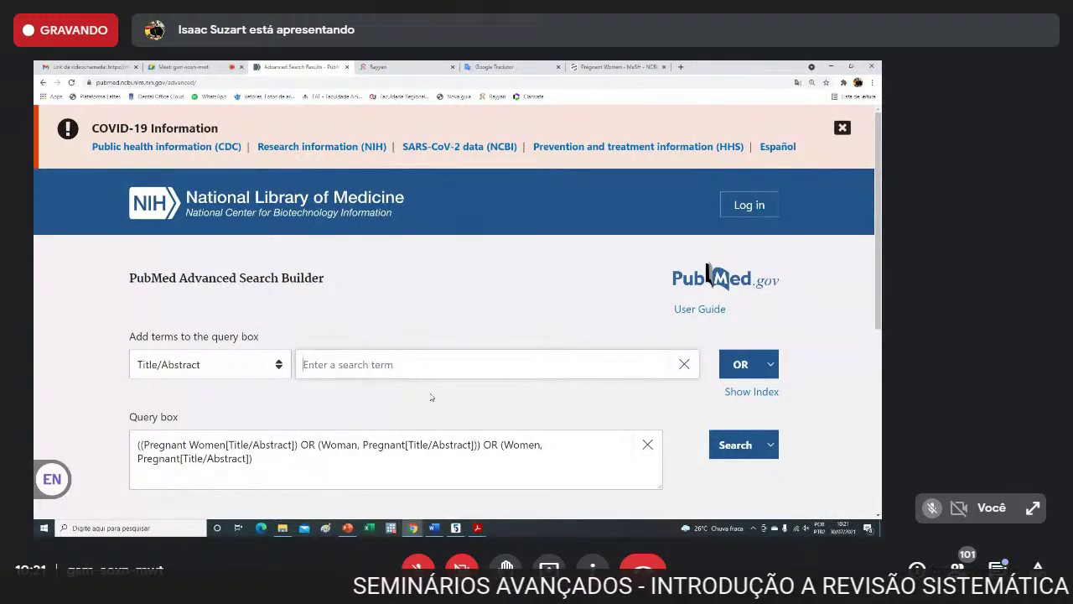
Add the combined pregnant women query to the PubMed search history and view its entry in History and Search Details.
click(602, 67)
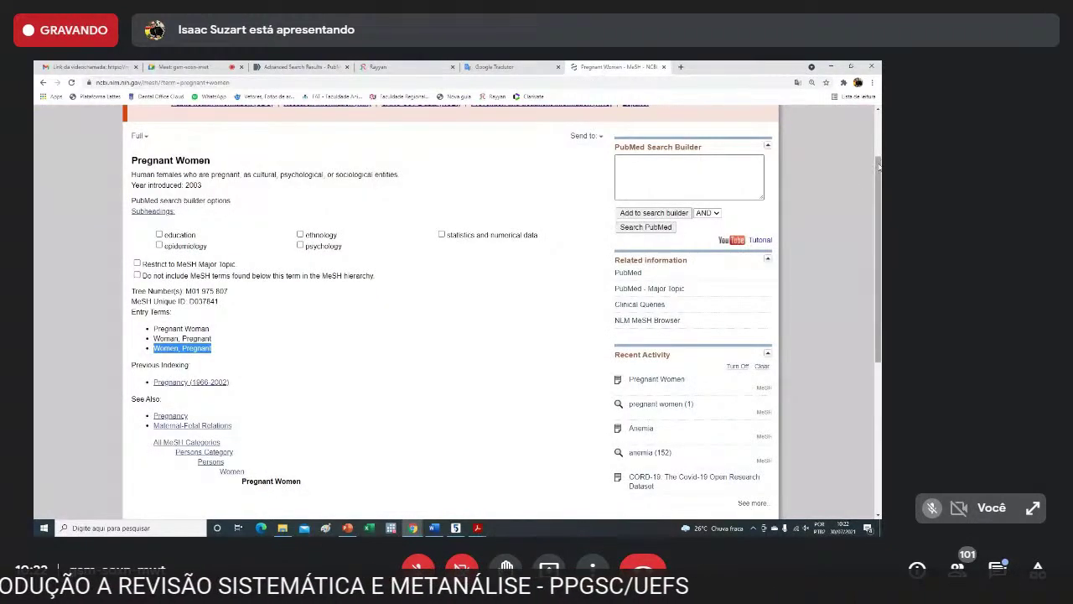
scroll(879, 153, up, 2)
scroll(878, 153, up, 3)
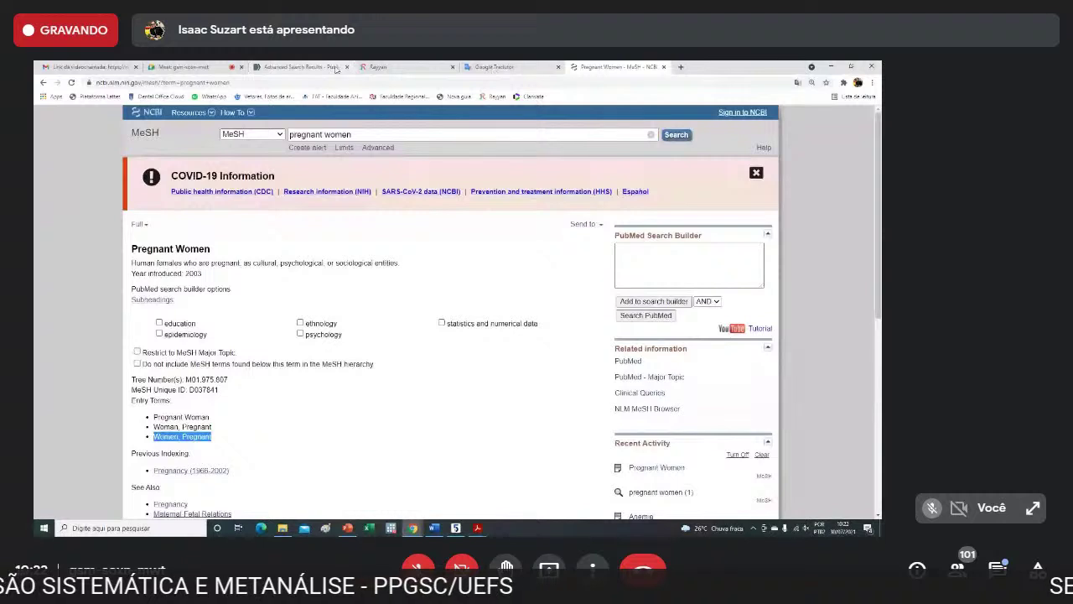
click(301, 67)
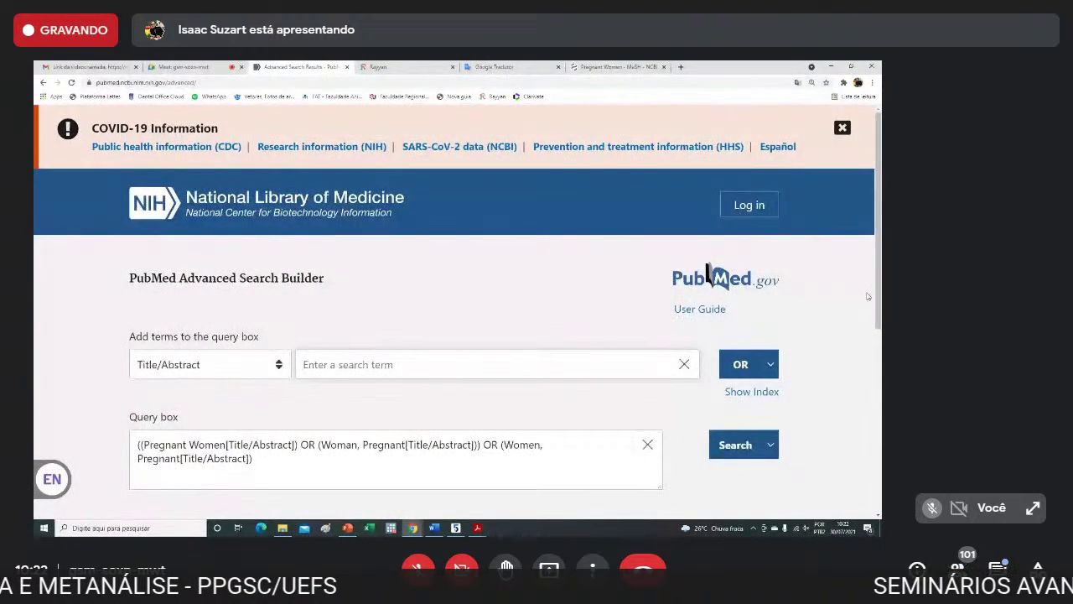
drag(879, 298, 879, 354)
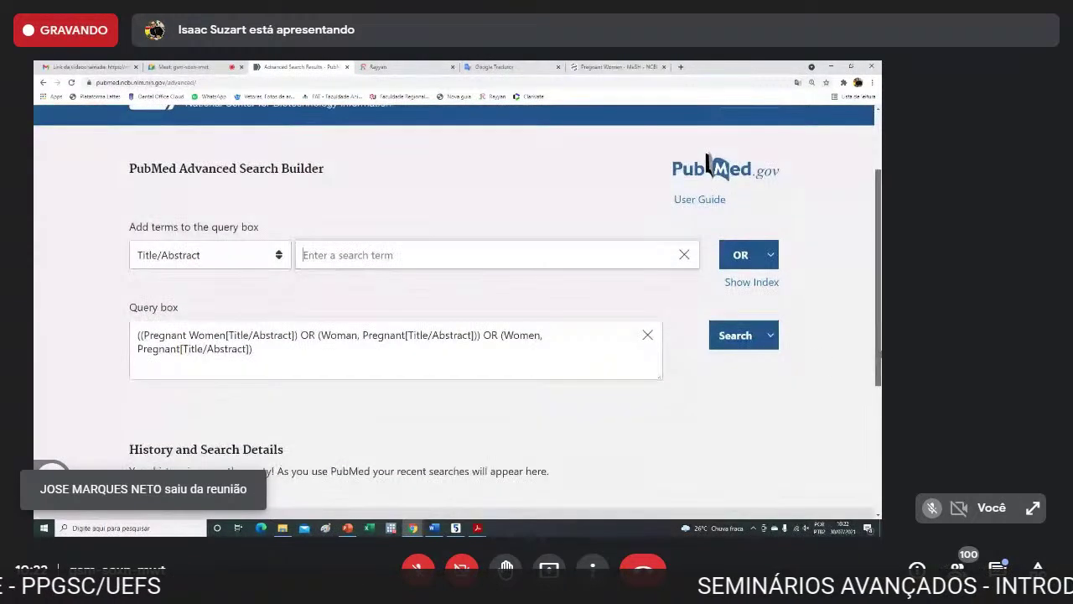
click(771, 335)
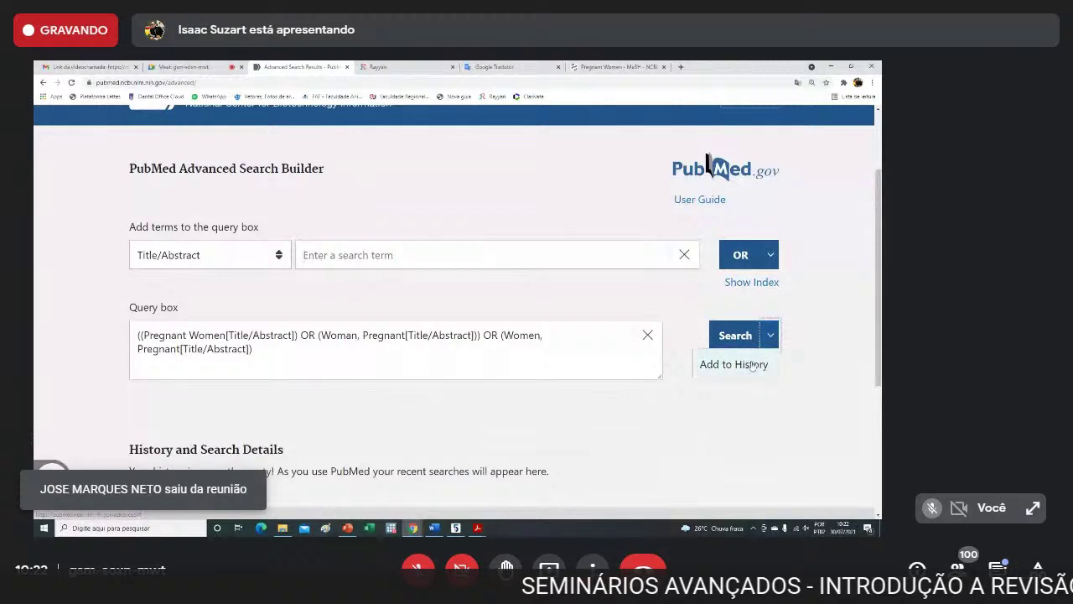
click(742, 365)
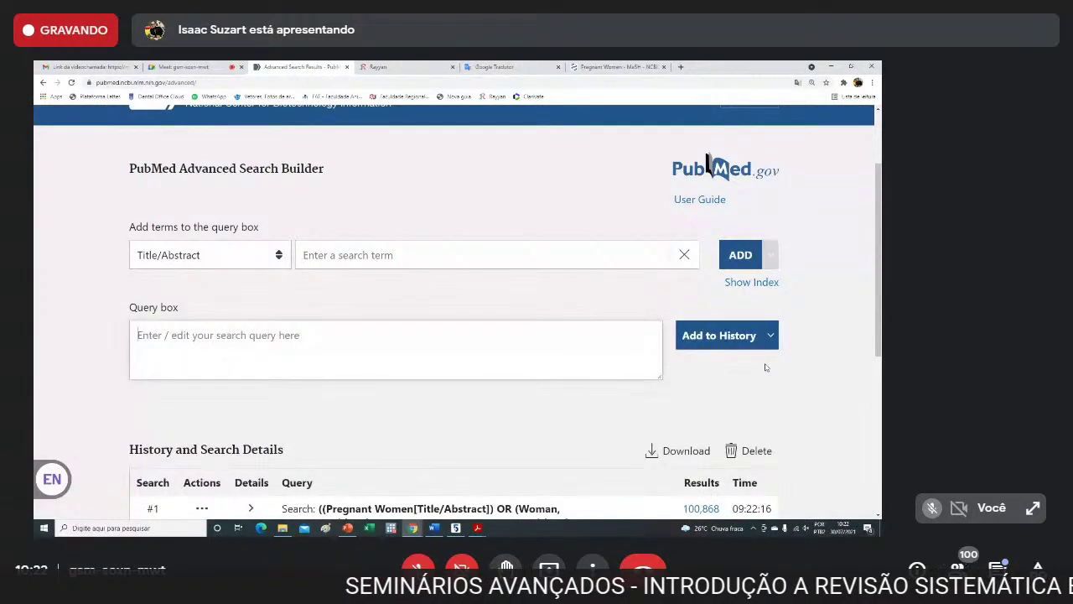
drag(878, 316, 879, 375)
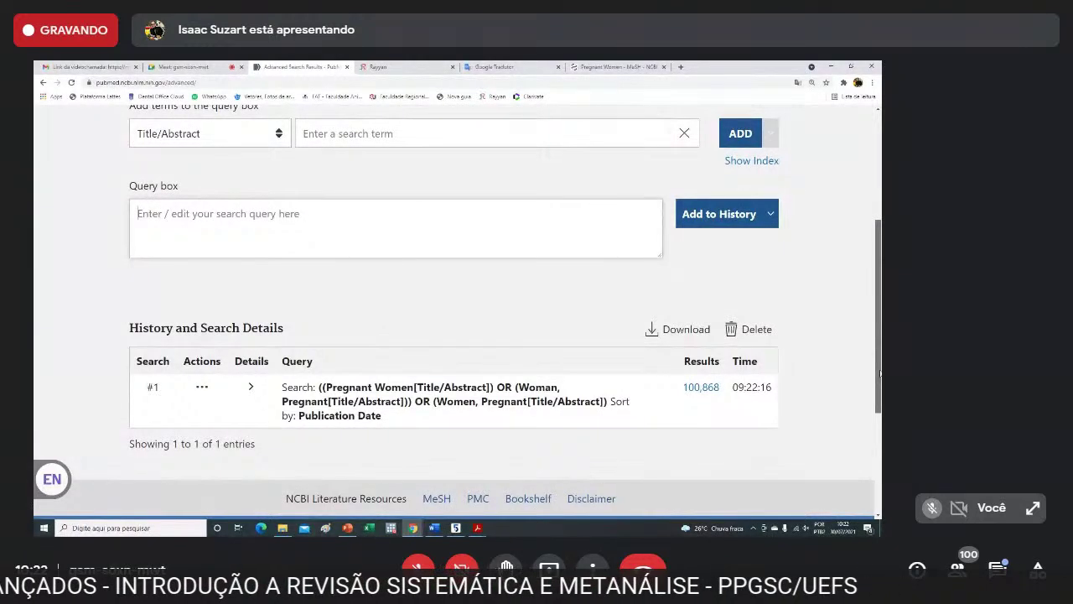
mouse_move(879, 375)
mouse_down()
mouse_move(877, 344)
mouse_move(877, 363)
mouse_up()
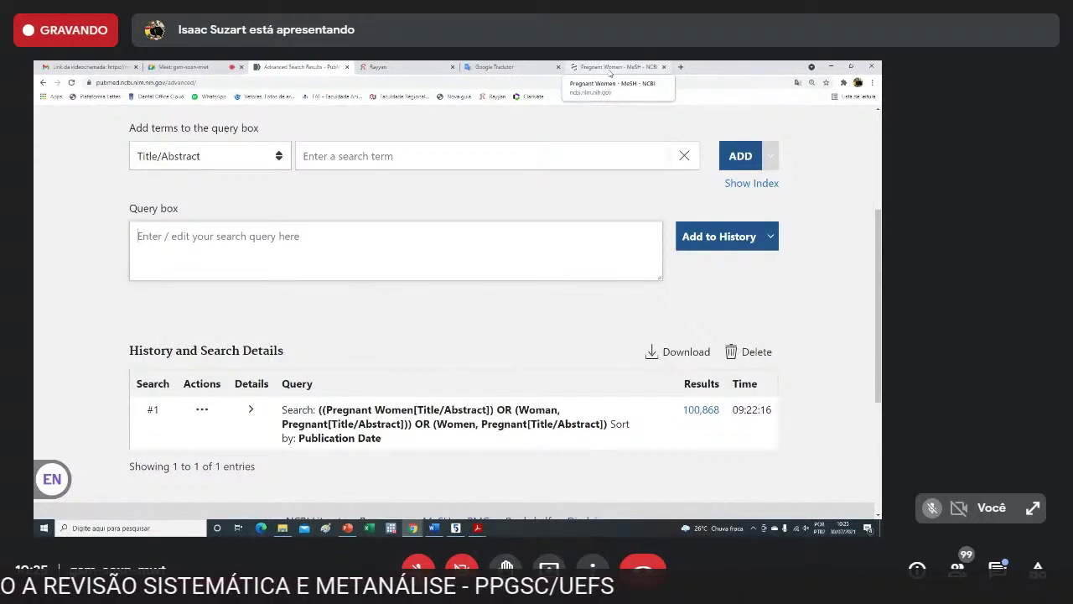
Replace the Portuguese source text in Google Tradutor with "Anemia" for translation into English.
click(503, 66)
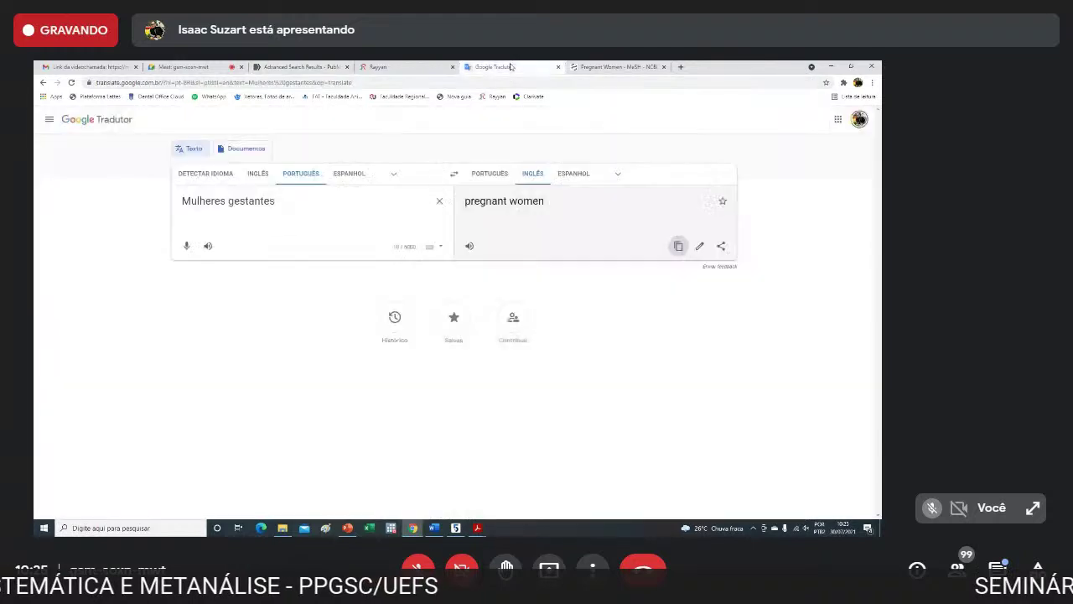
drag(282, 200, 157, 209)
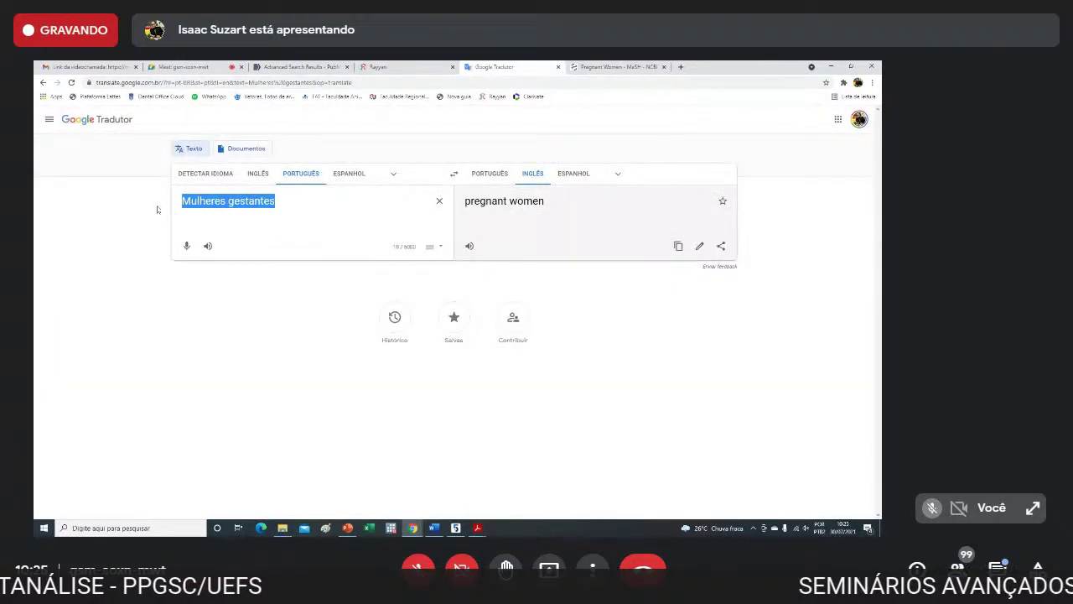
text(Anemia)
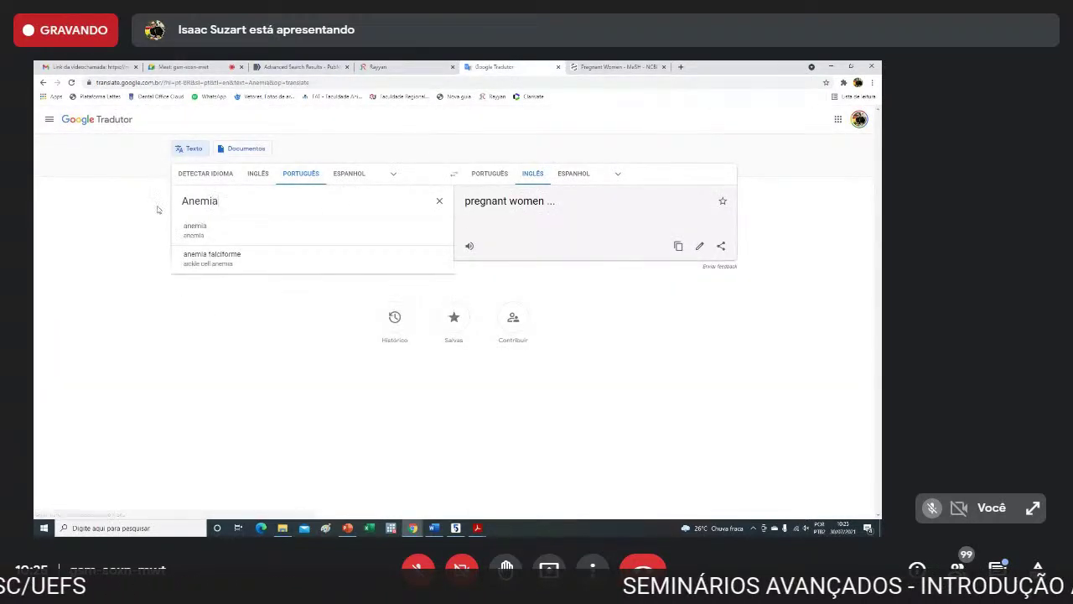
Copy the English translation "Anemia", search for it in MeSH, and open the Anemia descriptor record.
drag(523, 209, 461, 205)
key(ctrl+c)
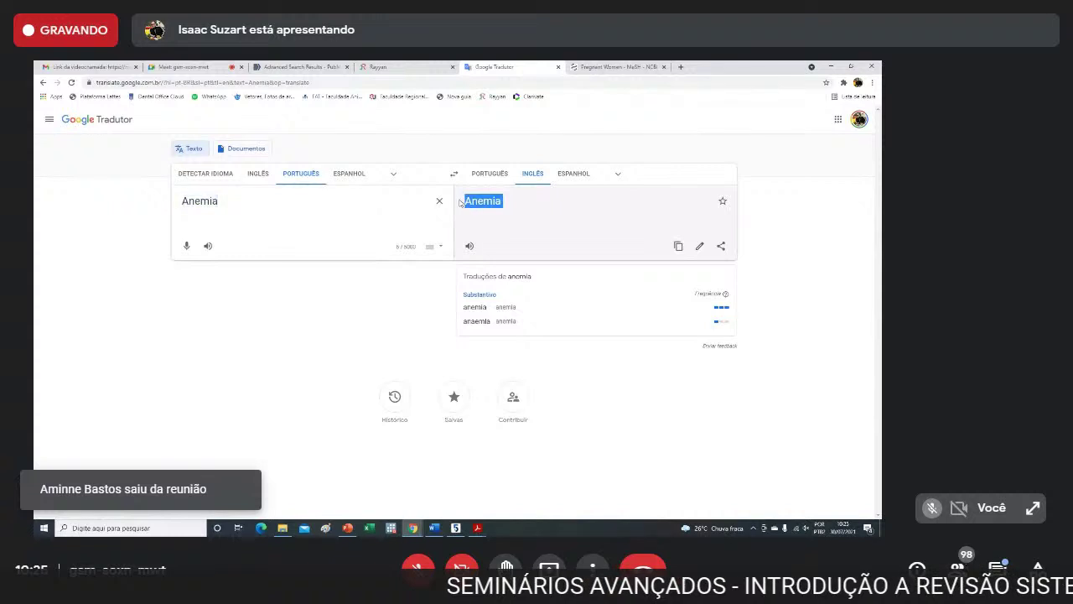
click(618, 70)
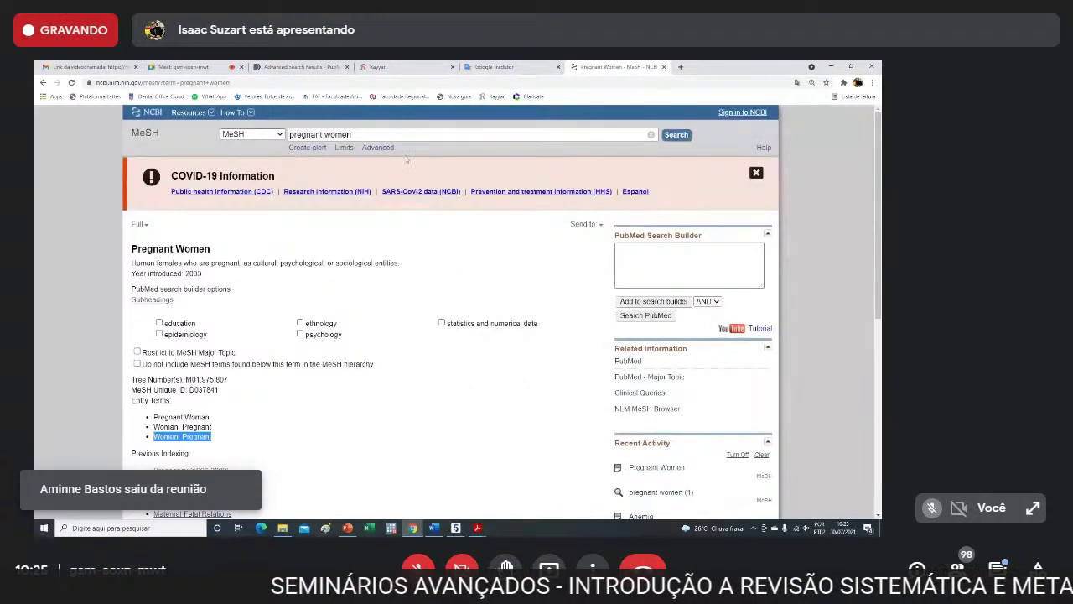
drag(354, 135, 286, 135)
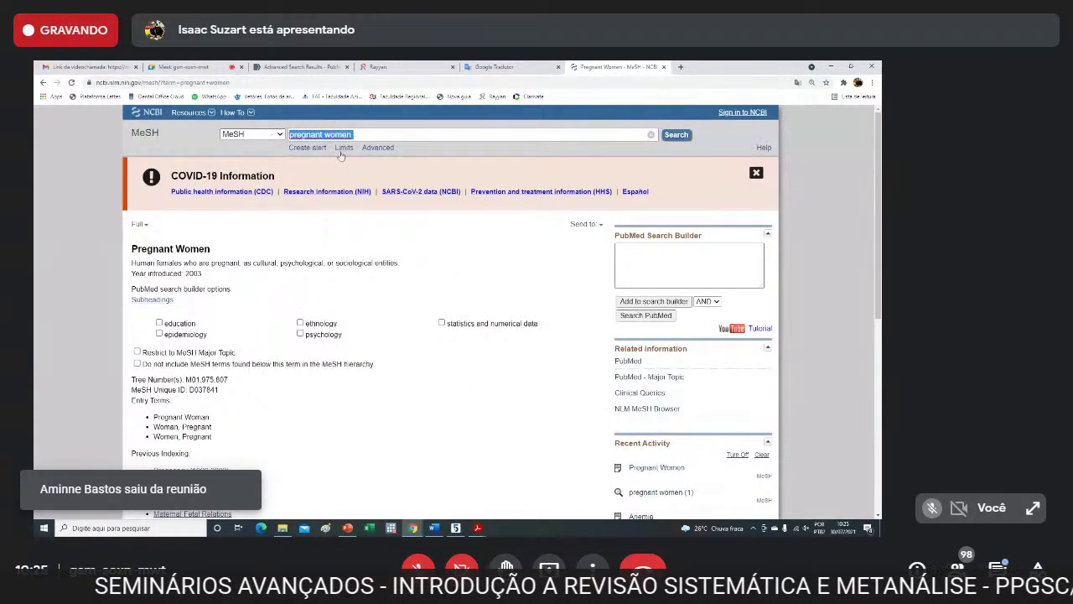
key(ctrl+v)
key(Return)
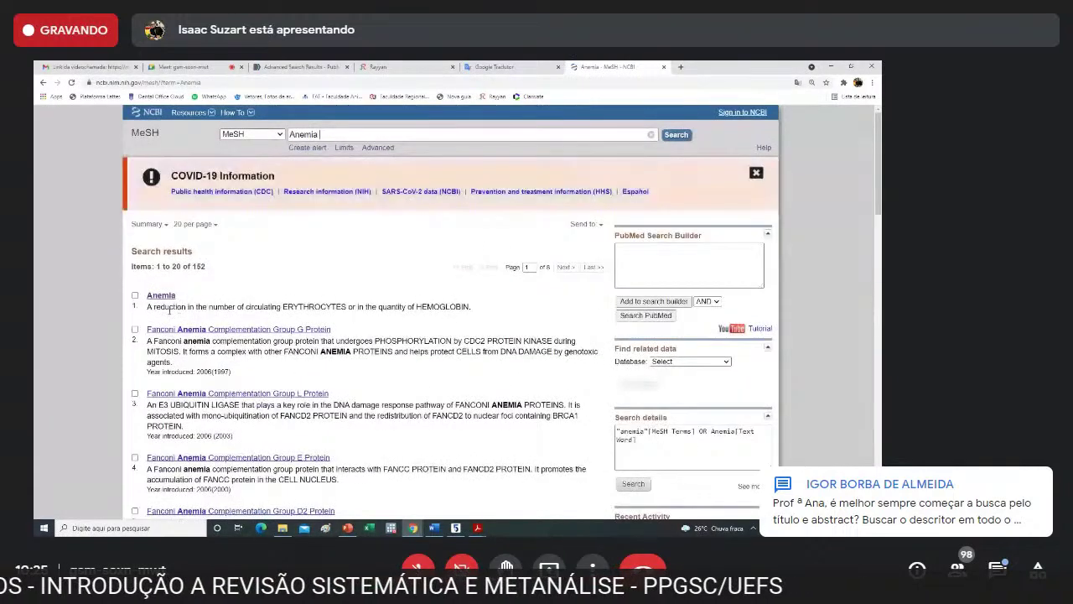
click(170, 297)
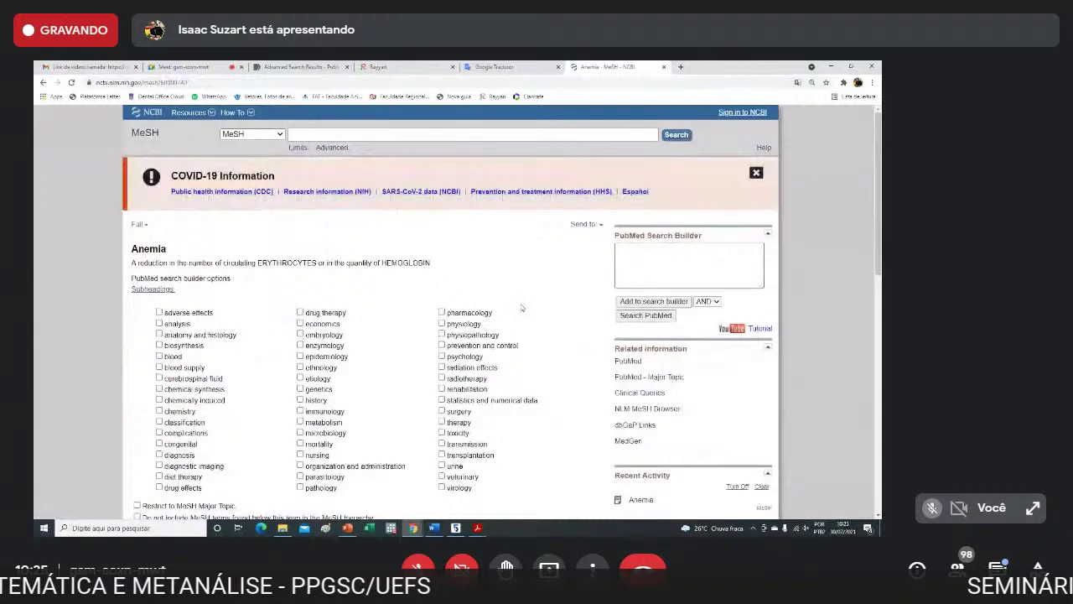
Copy the descriptor name "Anemia" from its MeSH record and add it to the empty PubMed query as Title/Abstract.
scroll(520, 308, down, 5)
scroll(495, 303, up, 1)
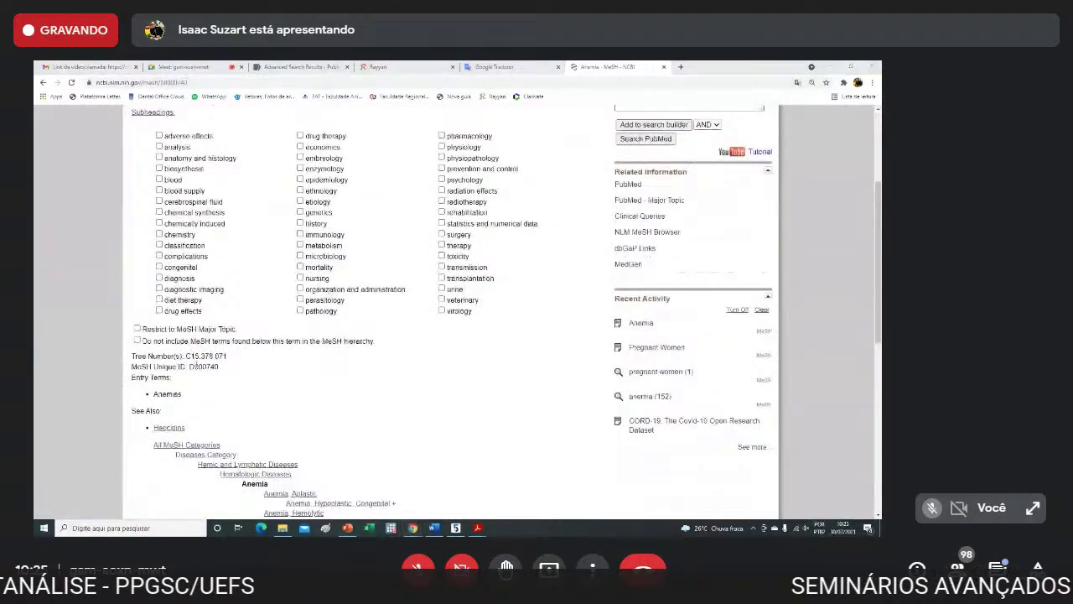
scroll(172, 394, up, 1)
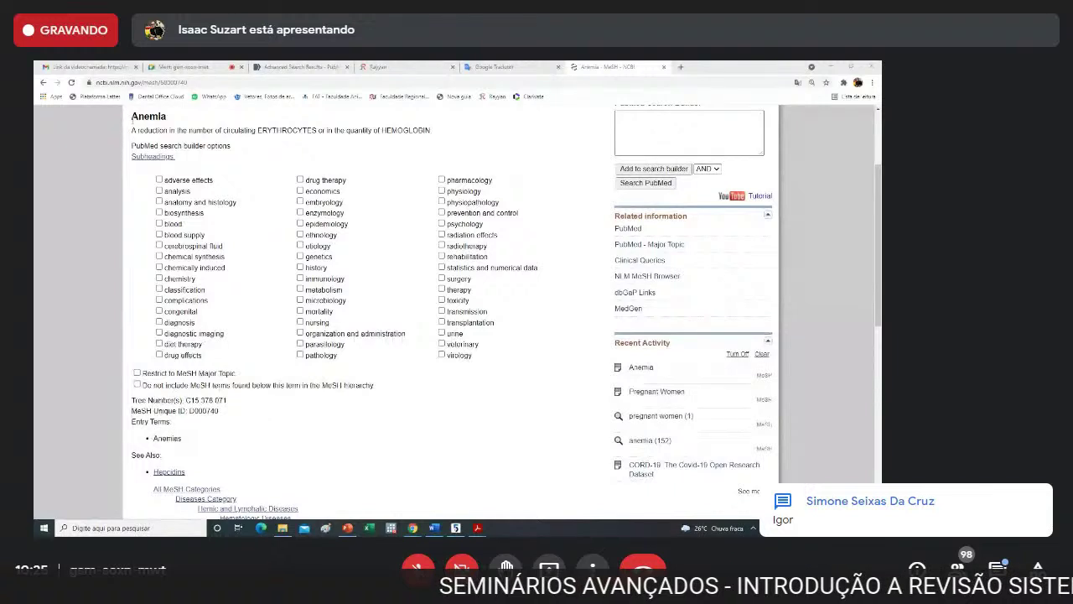
drag(133, 116, 166, 116)
key(ctrl+c)
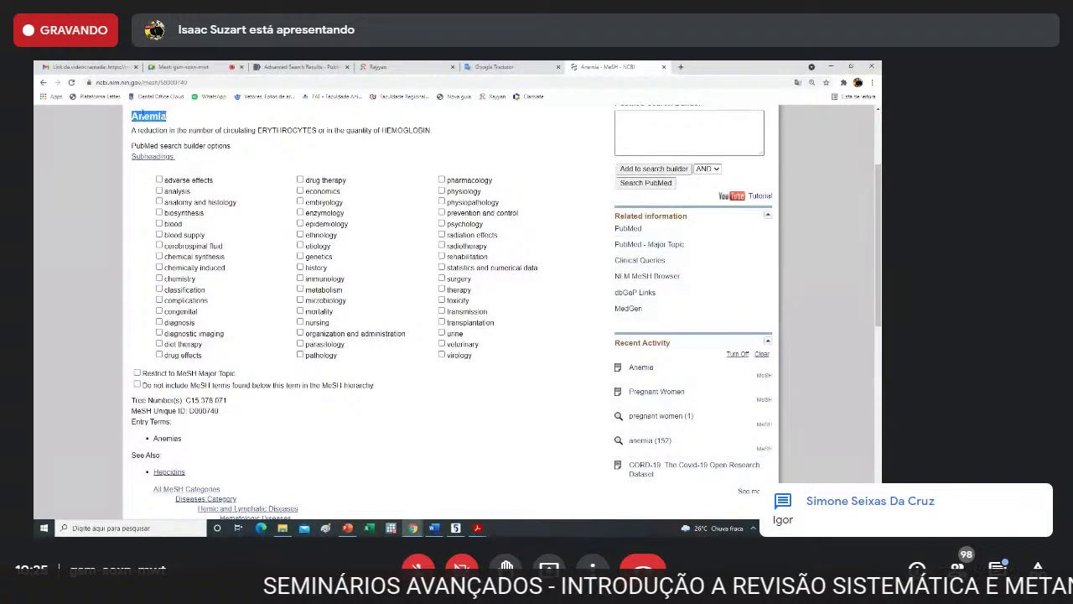
click(291, 67)
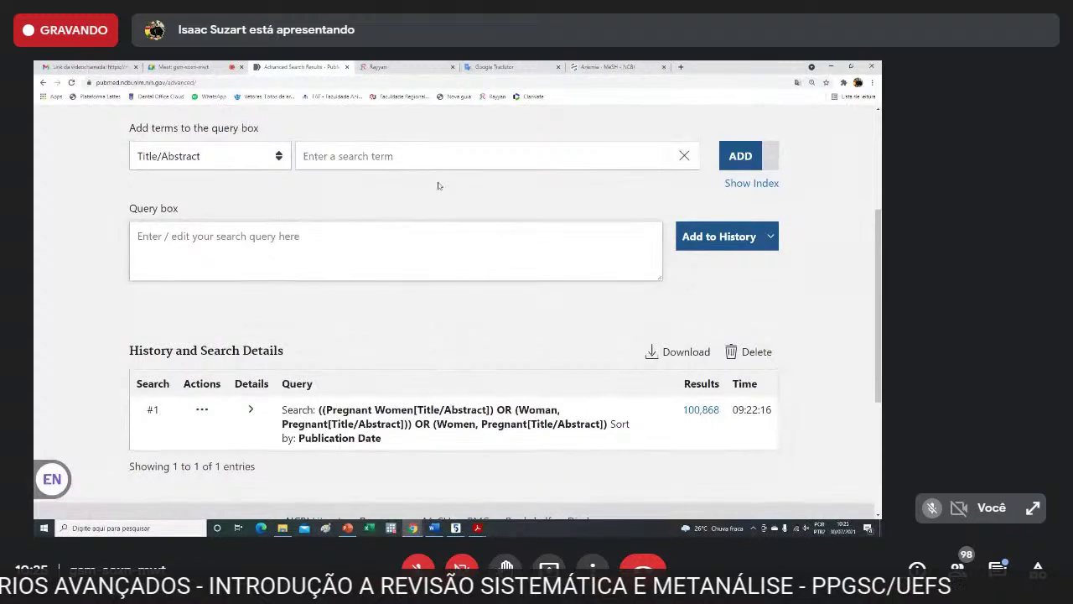
scroll(438, 184, up, 3)
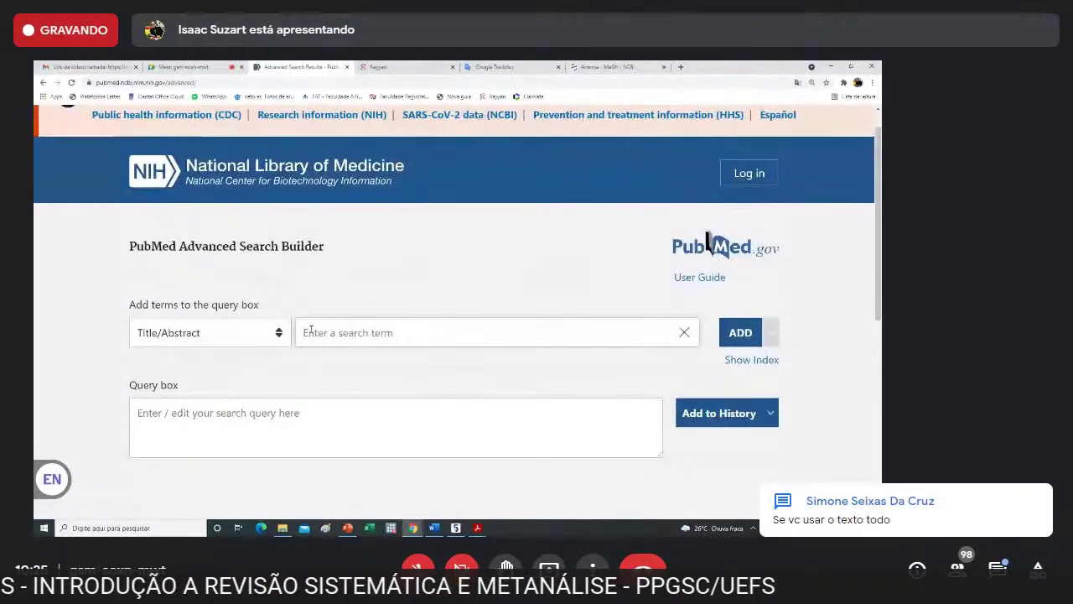
click(311, 332)
key(ctrl+v)
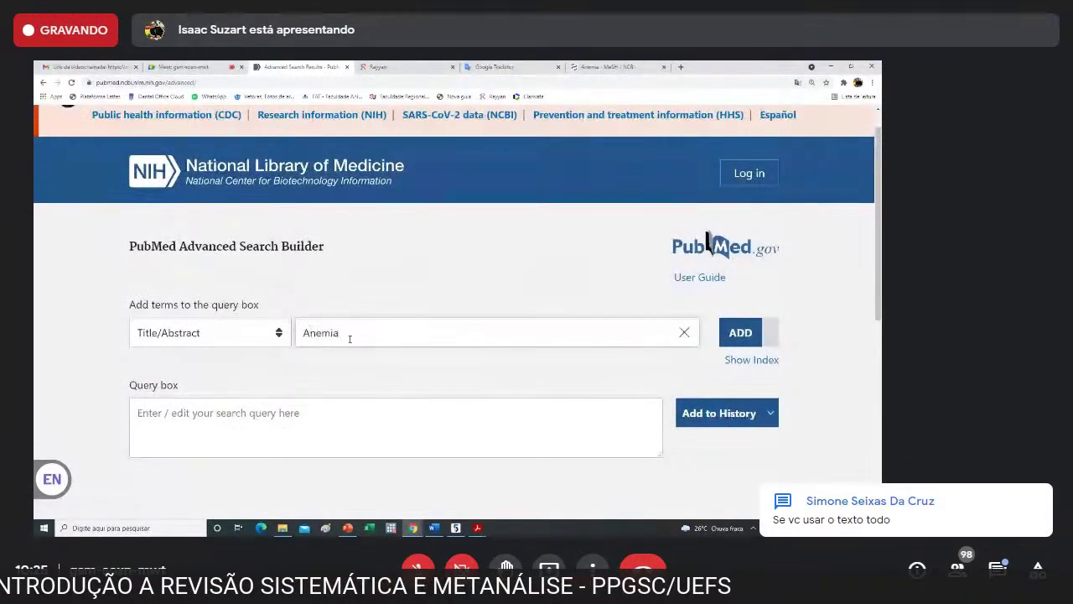
click(748, 333)
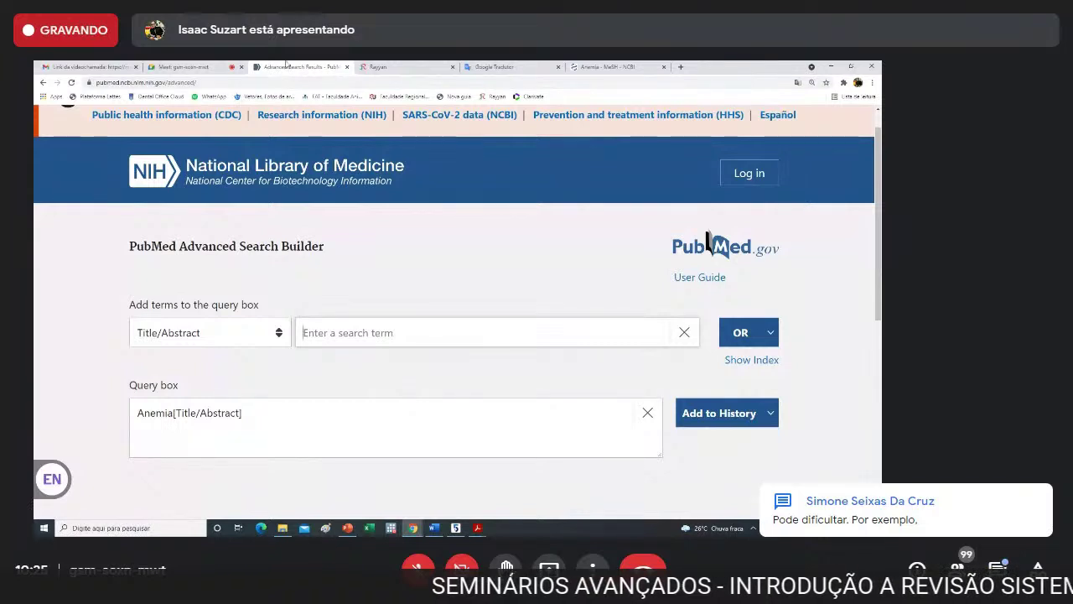
Copy the entry term "Anemias" from the MeSH record and add it to the PubMed query with OR as Title/Abstract.
click(597, 67)
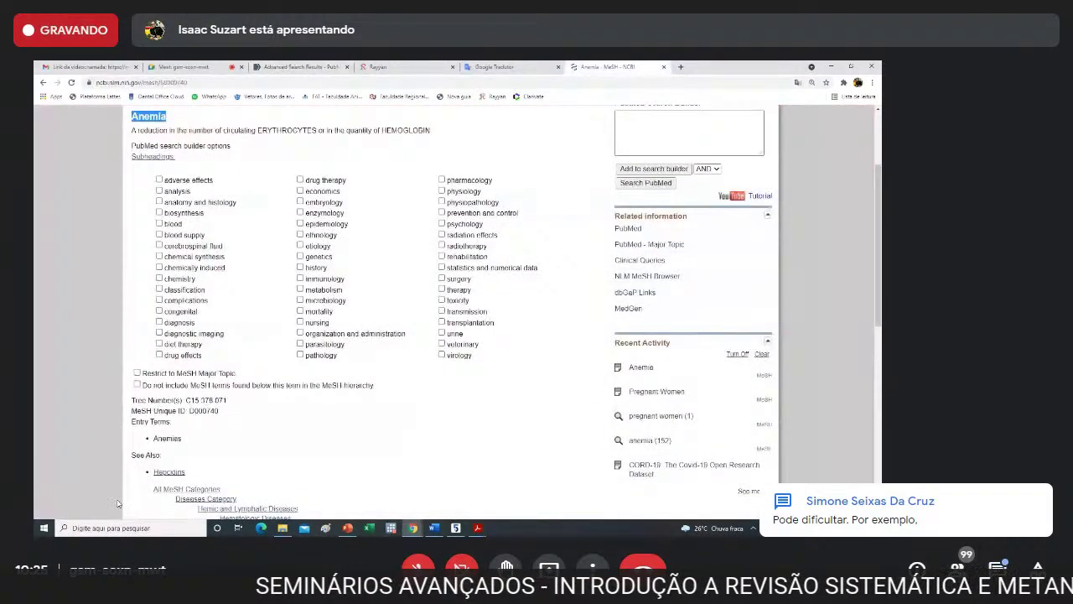
drag(154, 439, 181, 437)
key(ctrl+c)
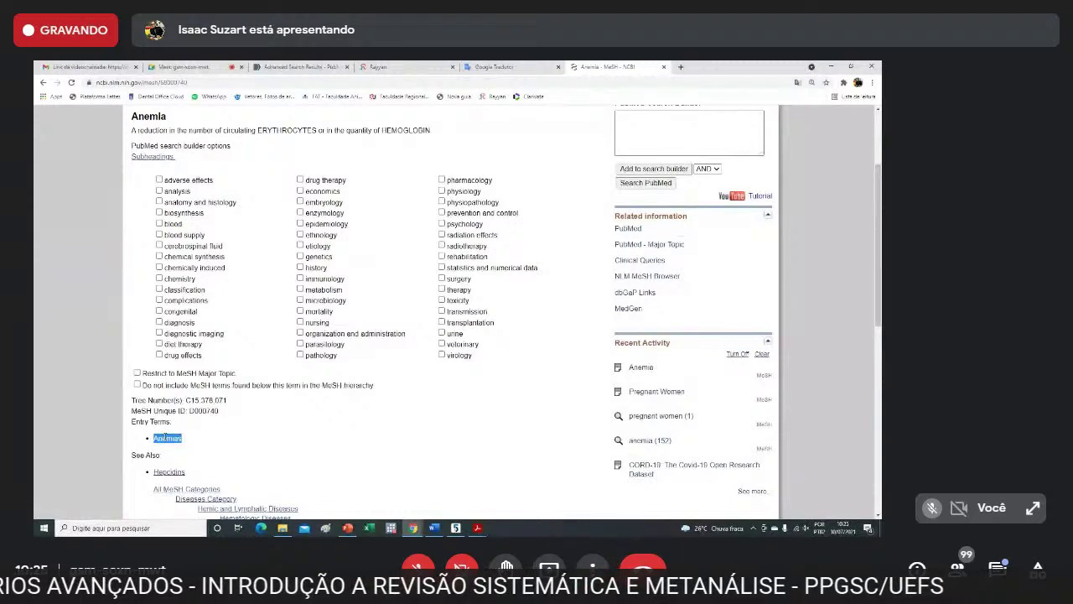
click(295, 66)
click(366, 339)
key(ctrl+v)
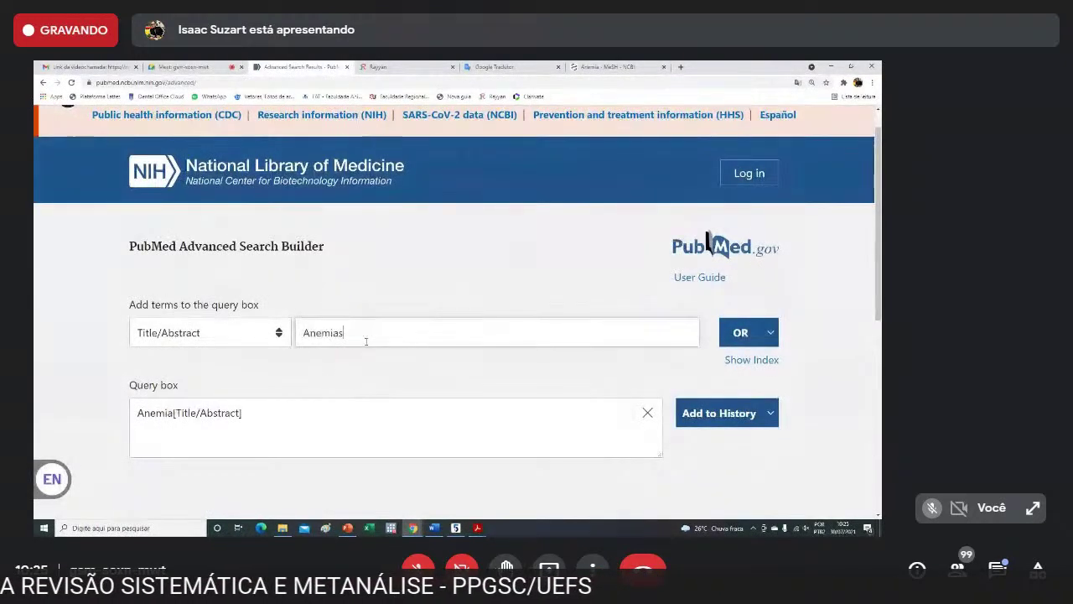
click(741, 333)
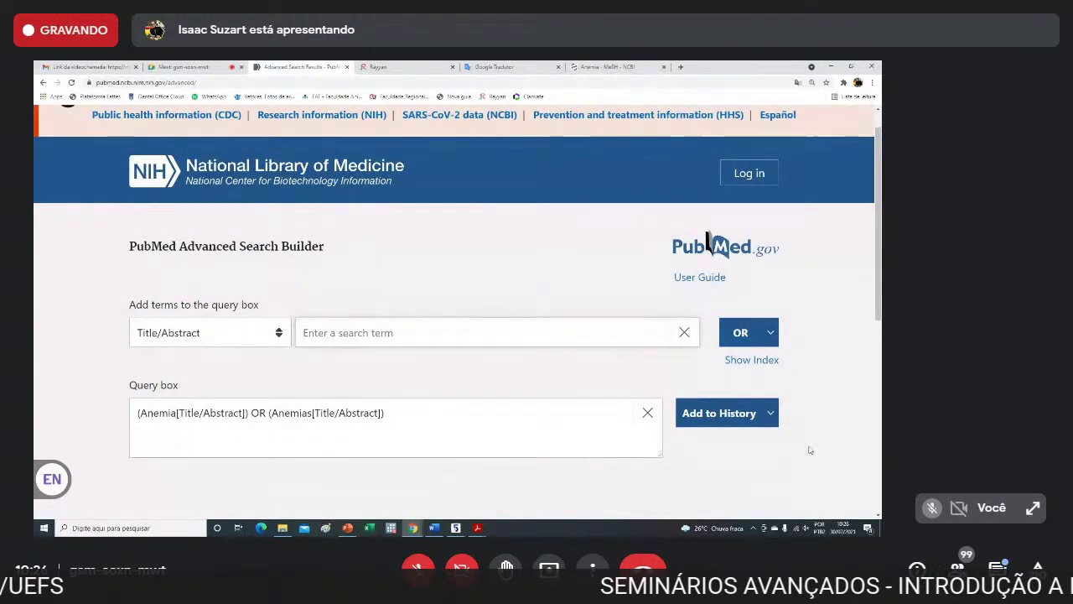
Add the combined anemia query to the PubMed search history and view its entry in History and Search Details.
scroll(878, 312, down, 2)
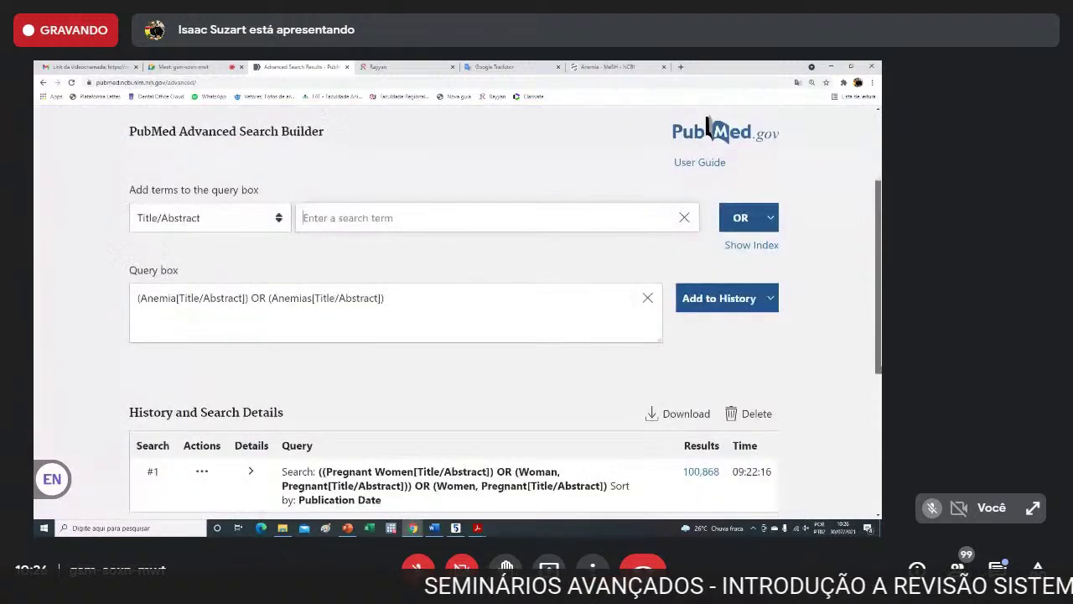
click(741, 284)
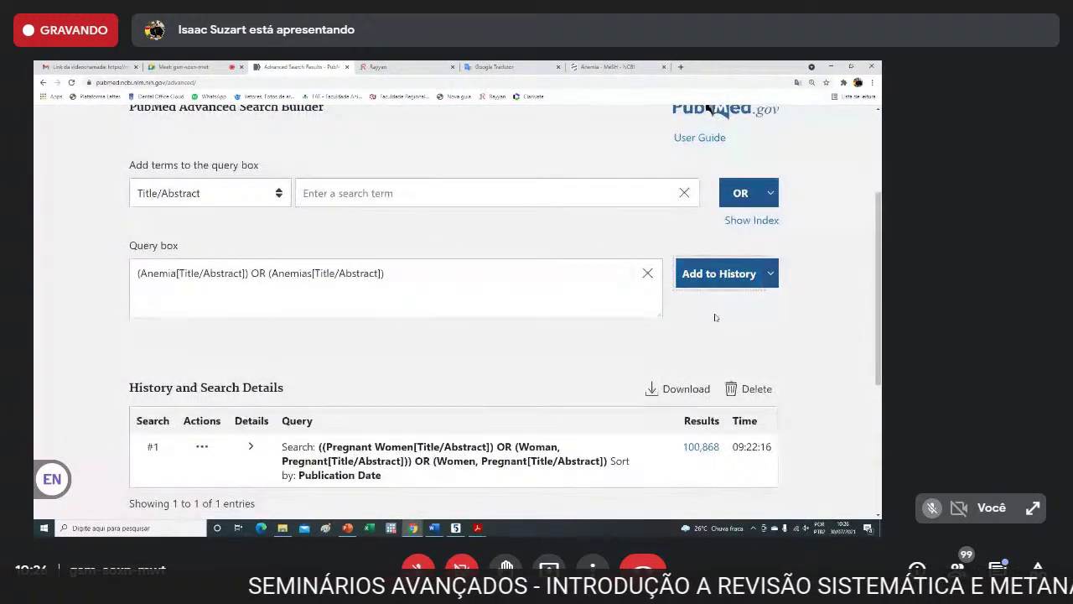
scroll(729, 336, down, 2)
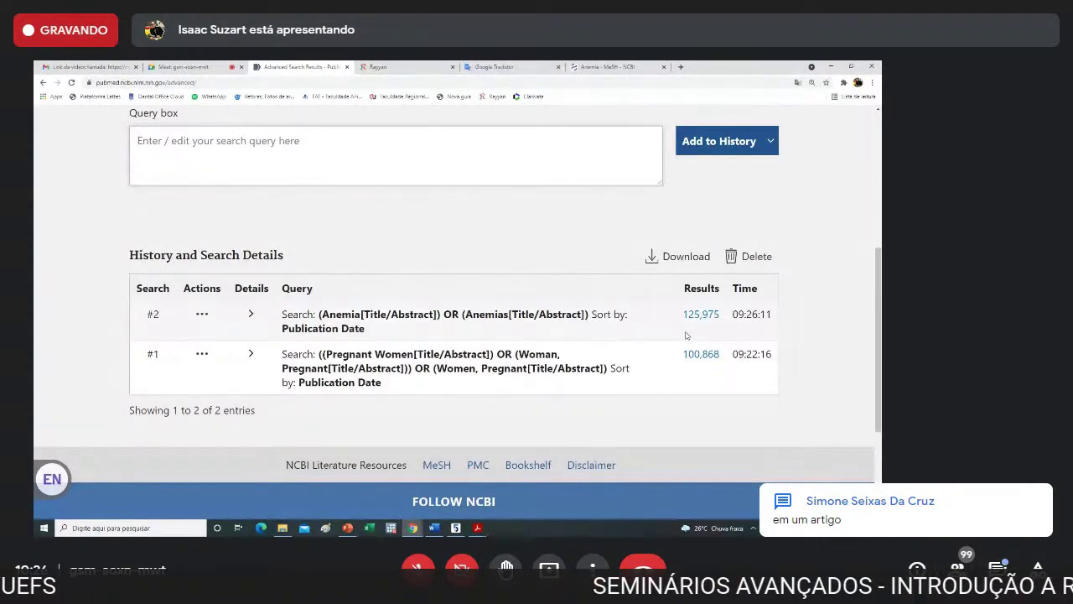
Replace the Portuguese source text in Google Tradutor with "Baixo peso ao nascer" and copy its English translation.
scroll(600, 350, up, 5)
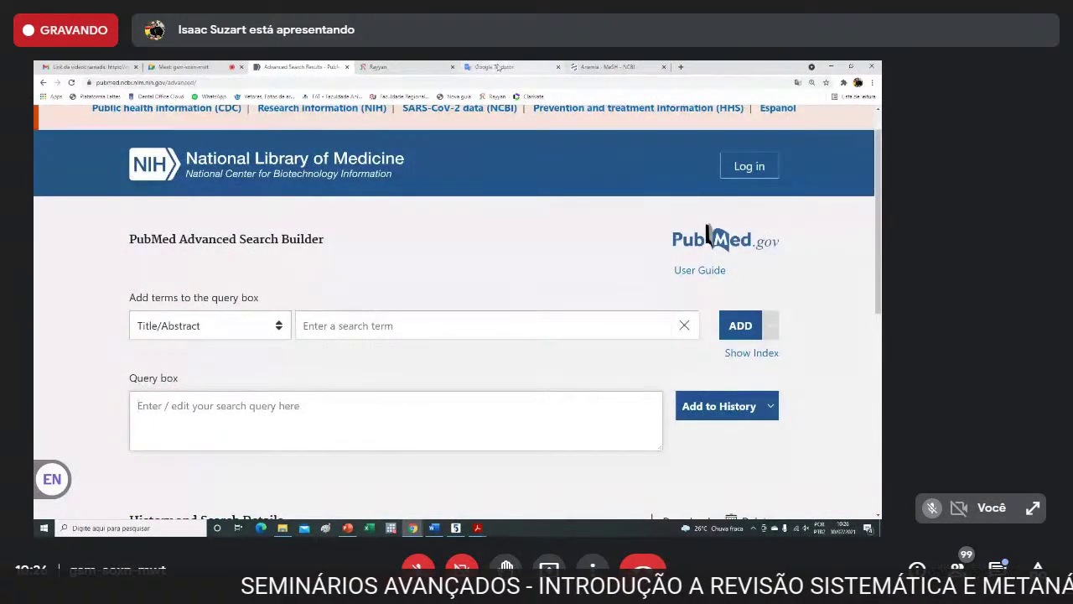
click(507, 66)
click(440, 201)
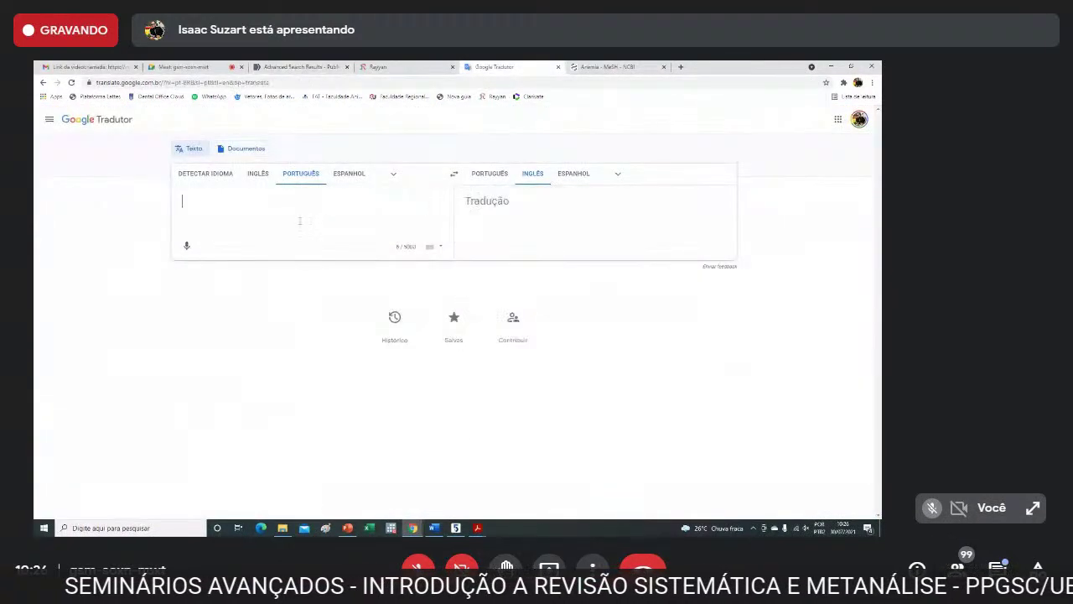
text(Baixo)
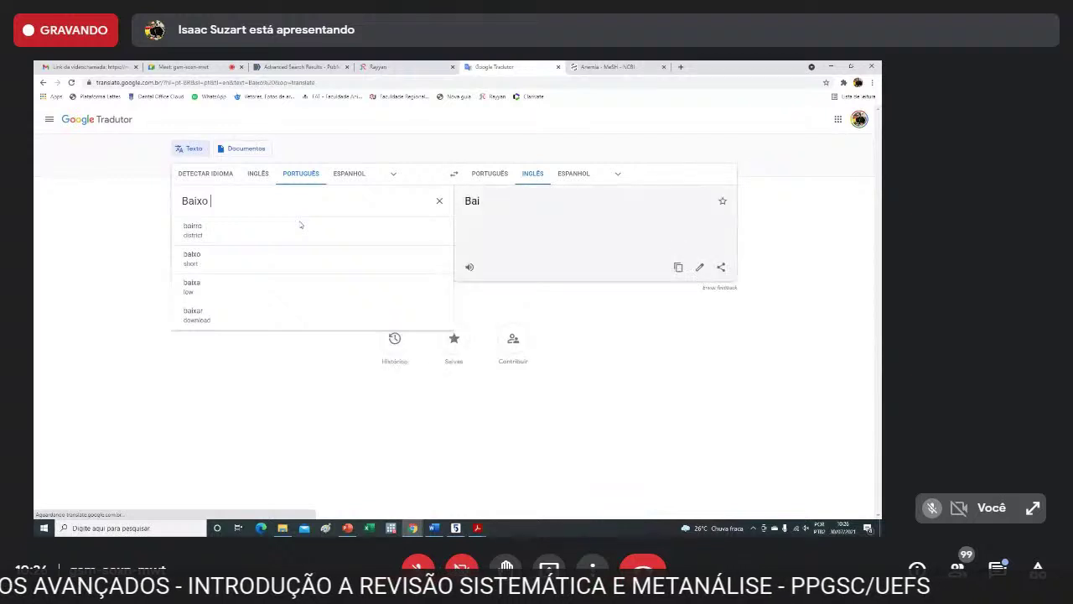
text( pe)
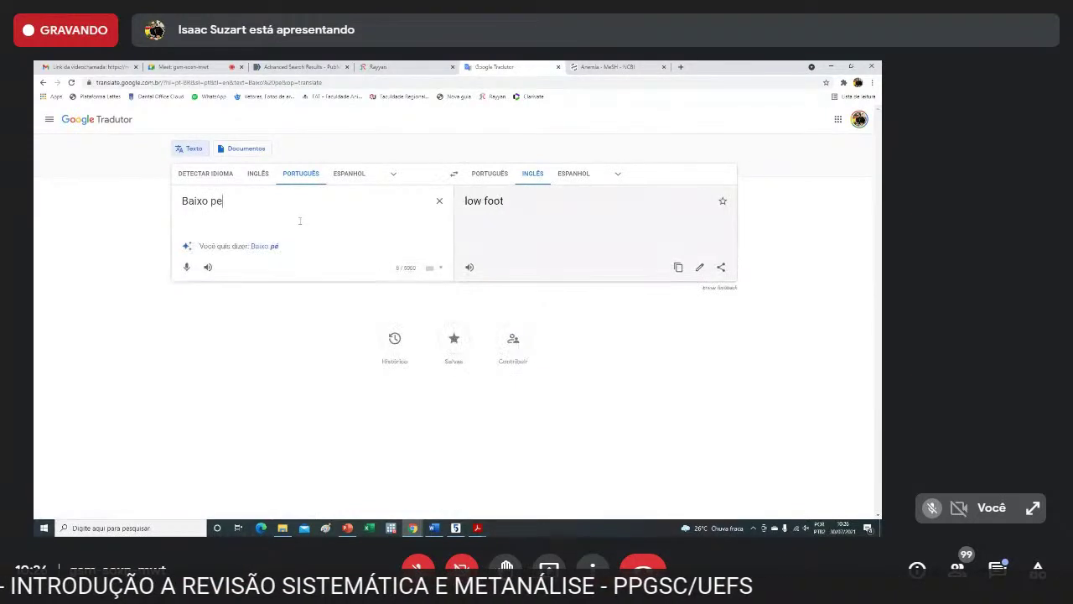
text(so a)
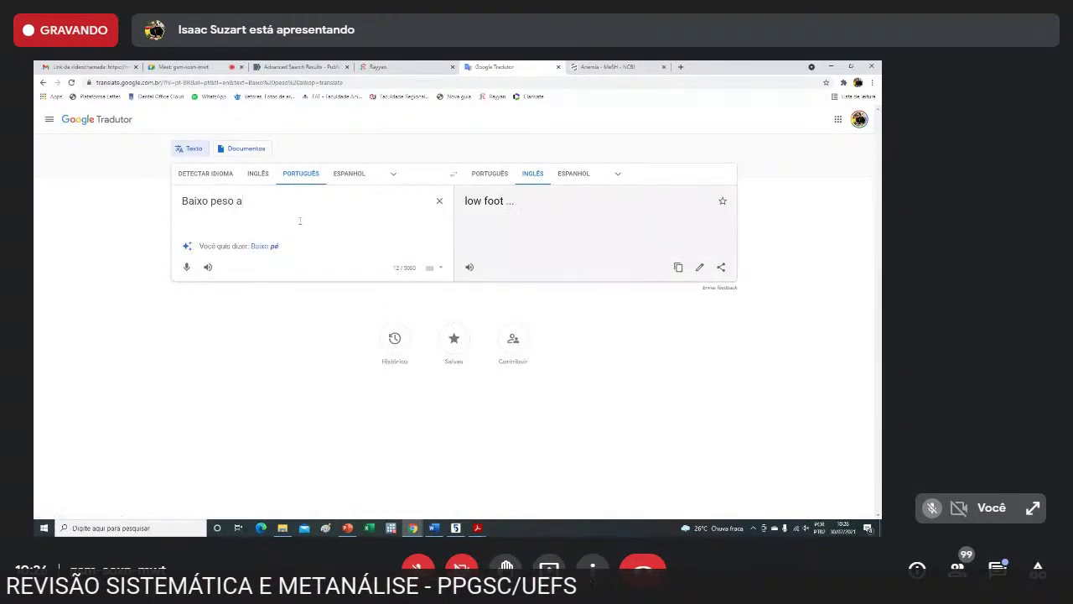
text(o nascer)
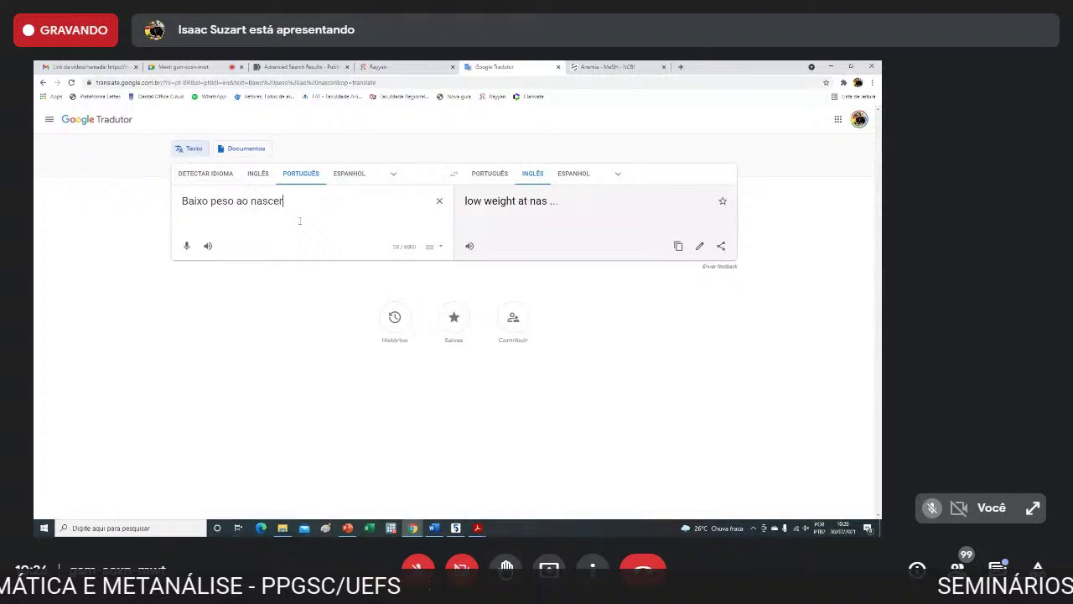
click(679, 247)
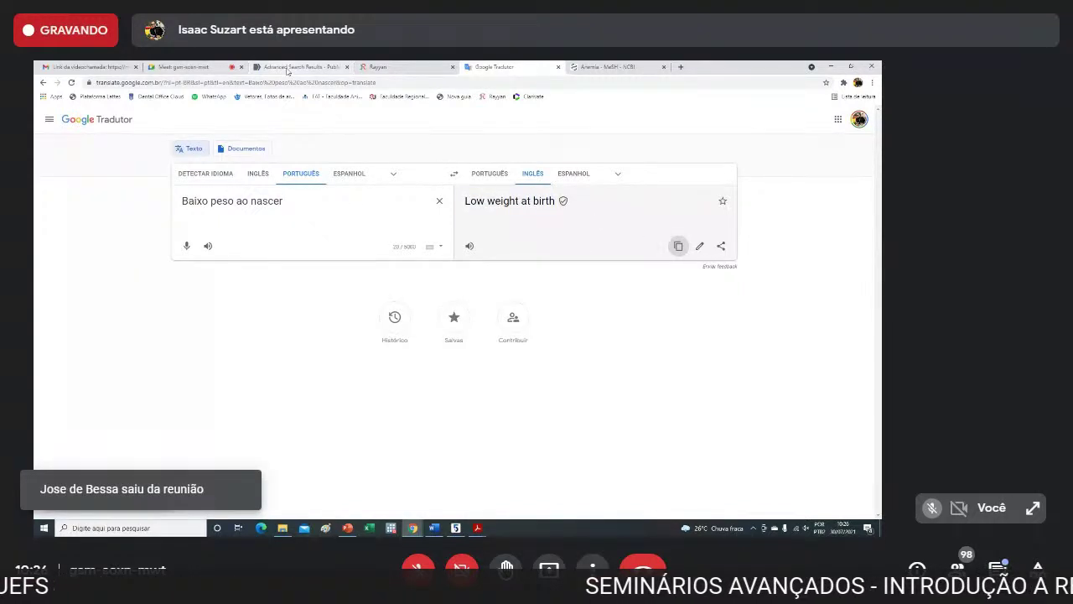
Search the MeSH database for the copied translation "Low weight at birth".
click(300, 67)
click(586, 66)
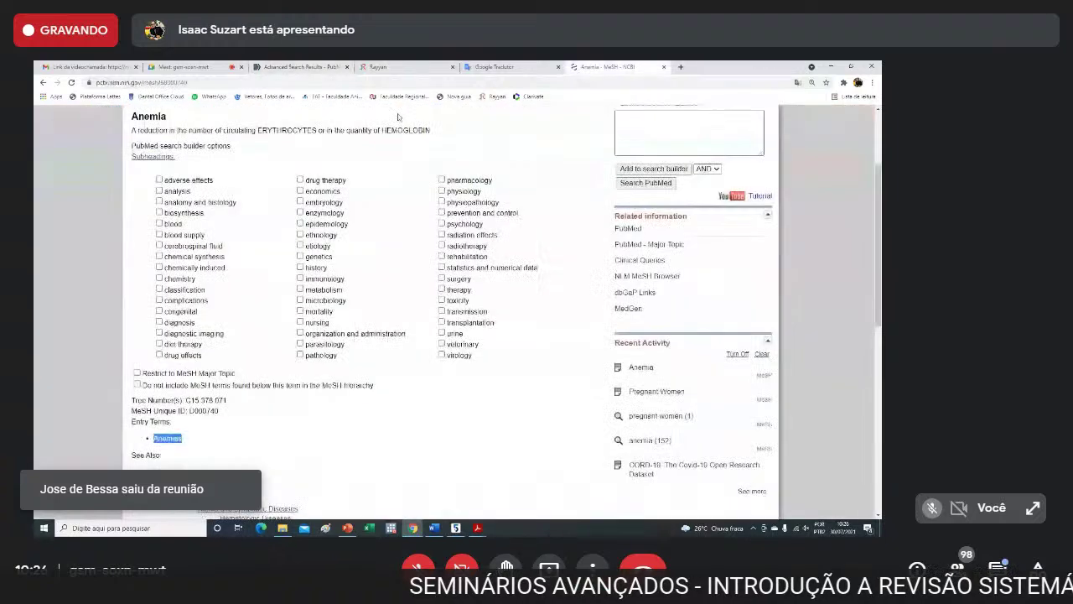
scroll(403, 146, up, 1)
scroll(402, 147, up, 2)
click(326, 134)
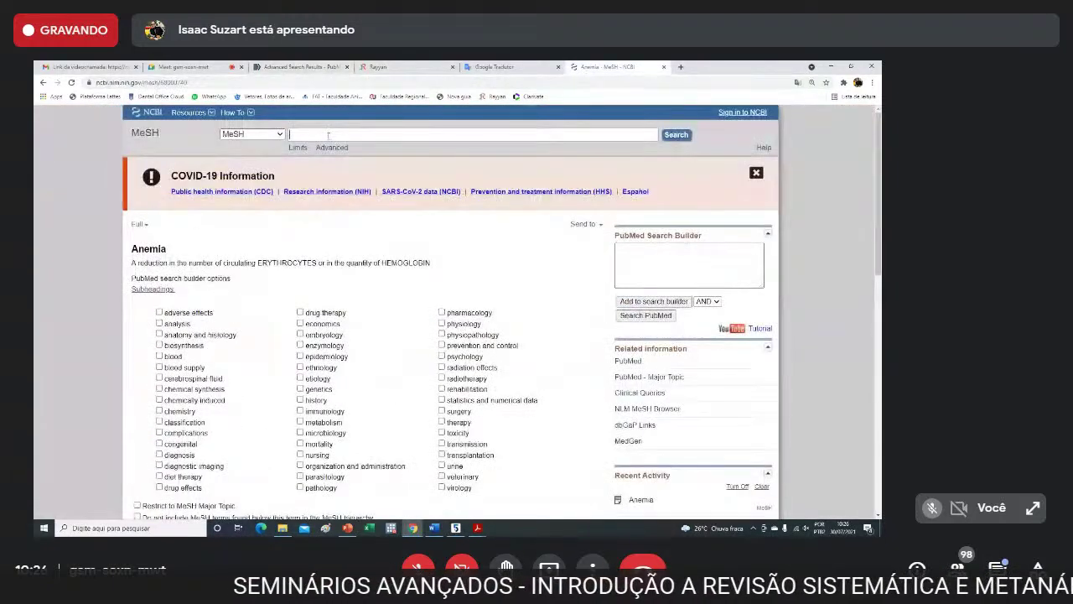
key(ctrl+v)
key(Return)
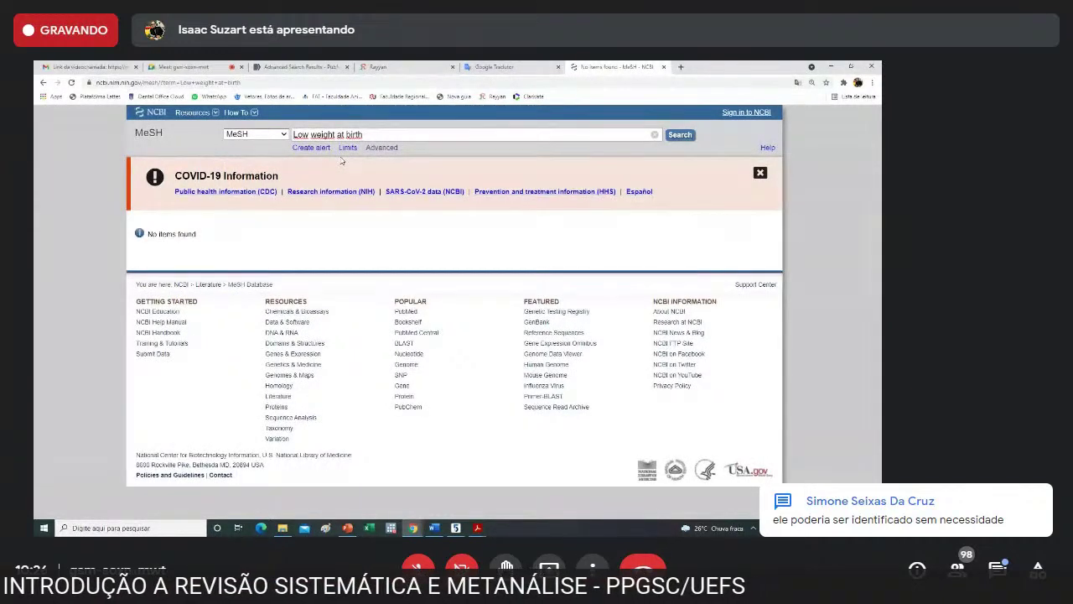
Shorten the MeSH search term to "Low weight" and run the search again.
key(BackSpace)
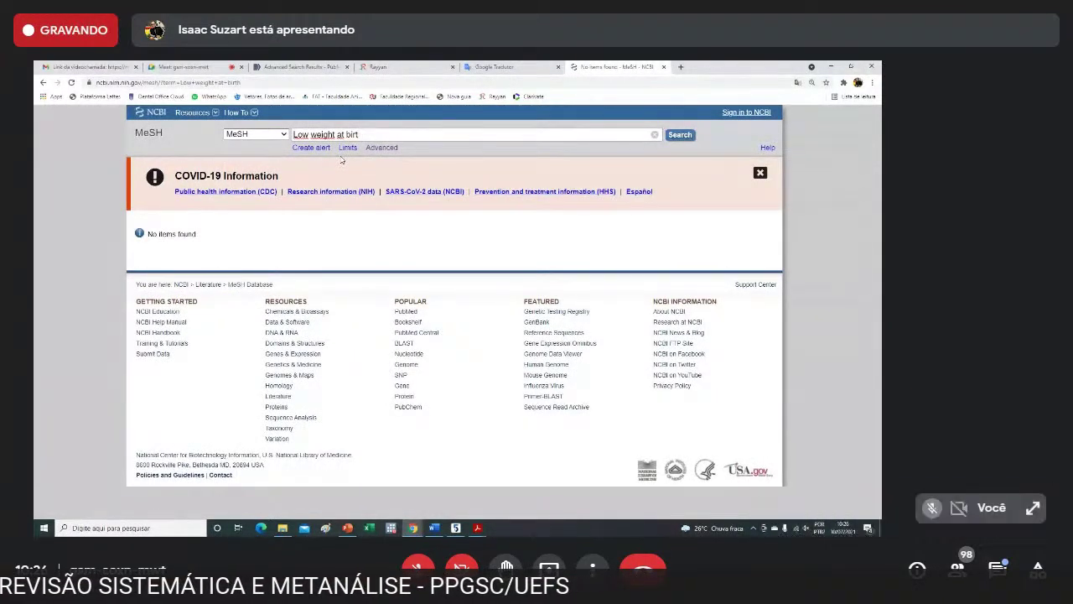
key(BackSpace)
key(BackSpace)
key(BackSpace)
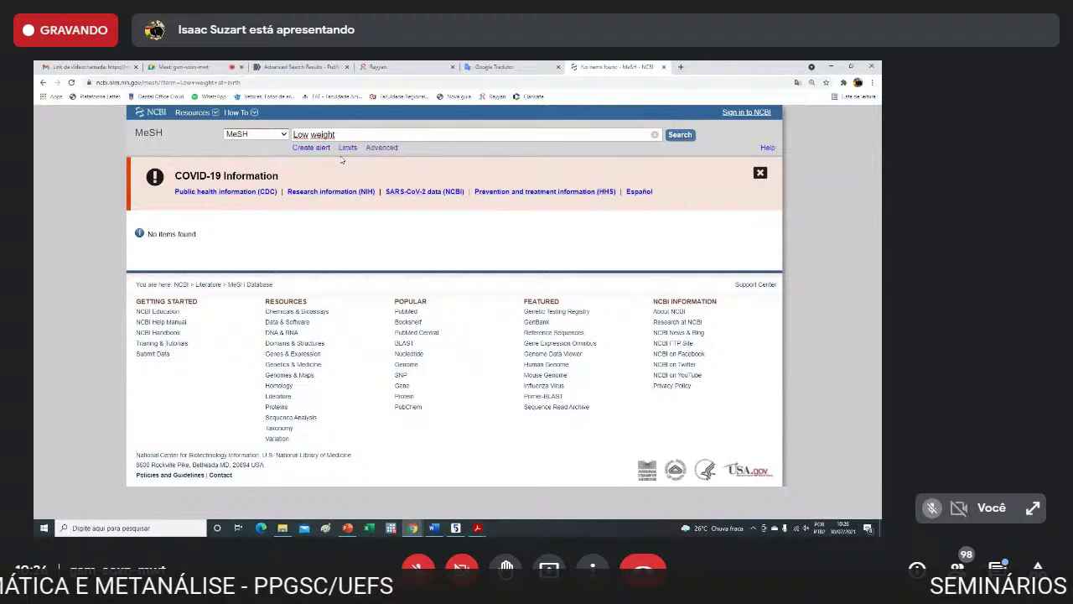
key(Return)
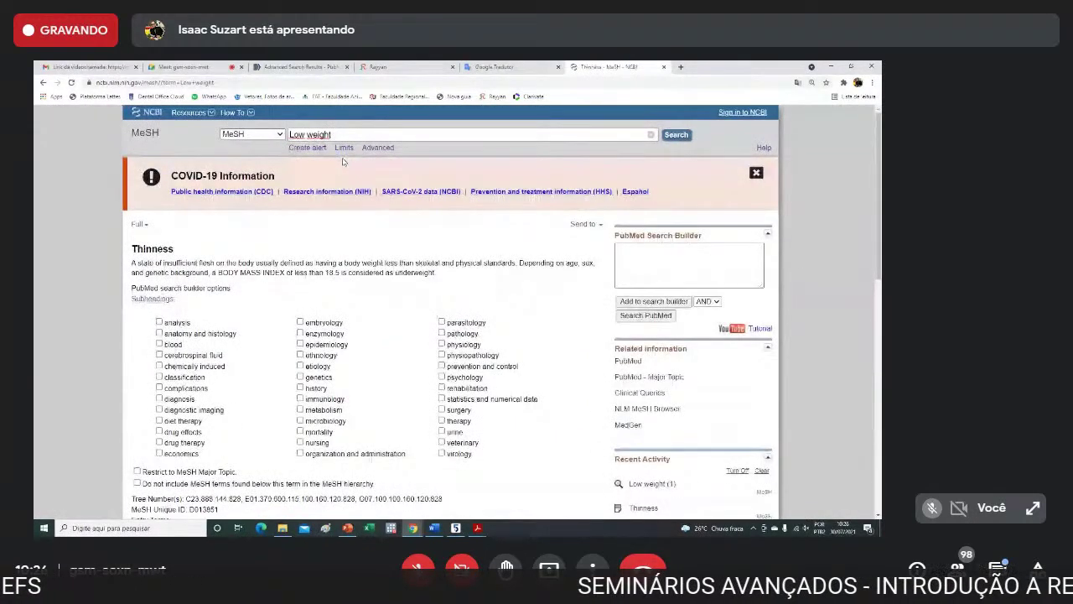
Return to Google Tradutor and change the Portuguese source text to "Baixo peso ao nascimento" for an alternative translation.
drag(352, 135, 256, 134)
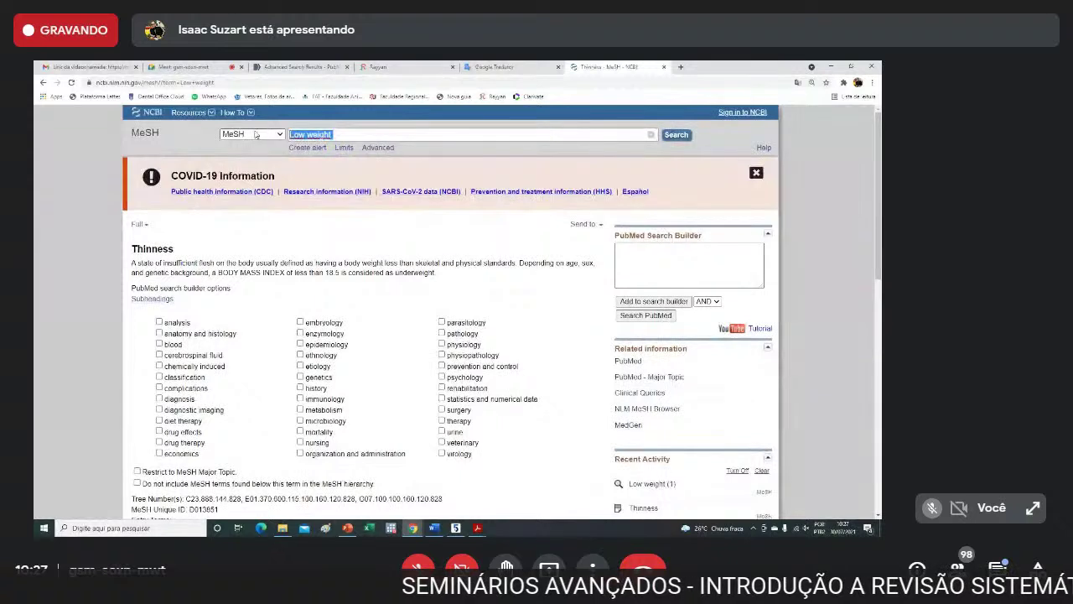
click(485, 67)
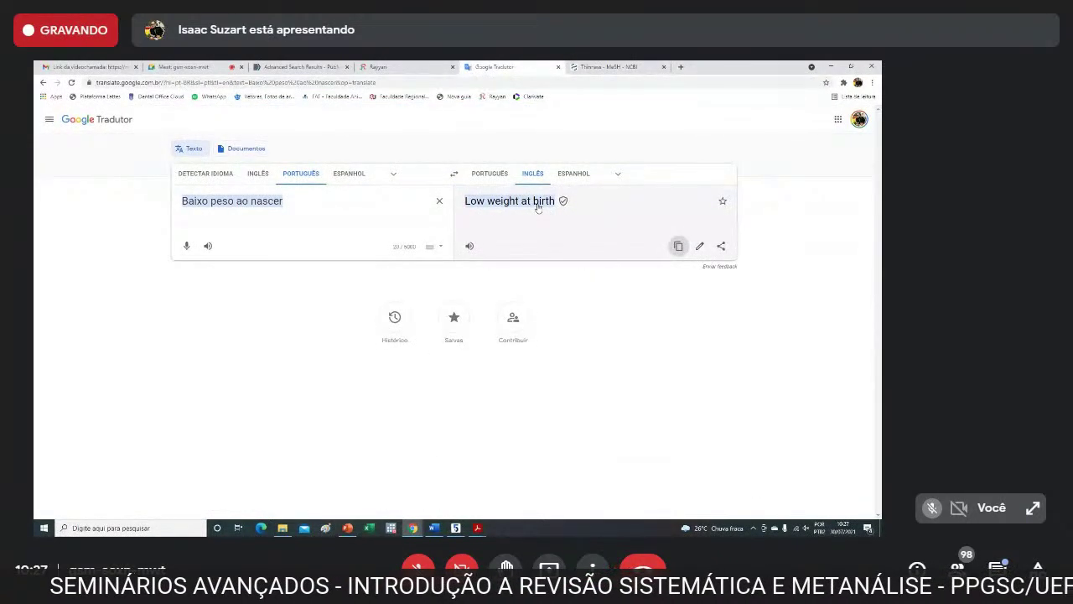
click(275, 201)
key(Delete)
key(Delete)
text(imento)
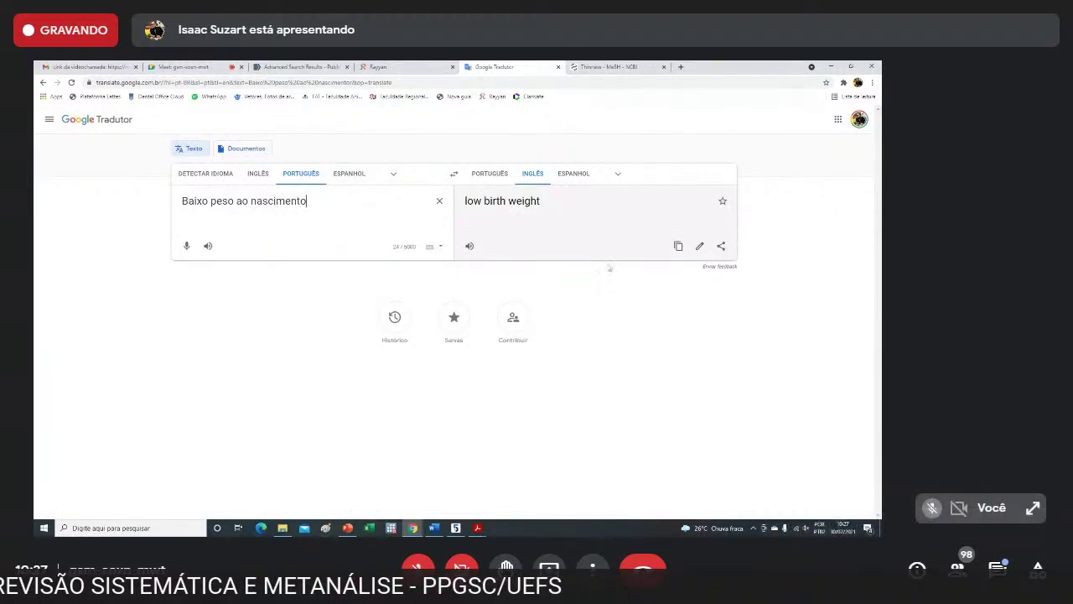
Search the MeSH database for "low birth weight" and open the "Infant, Low Birth Weight" descriptor record.
click(296, 67)
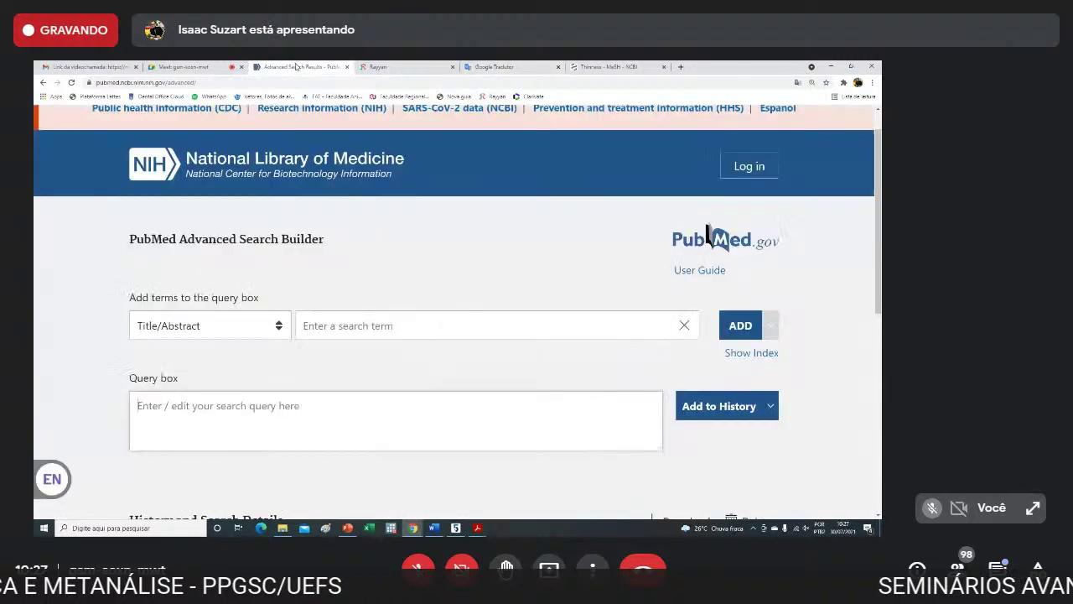
click(614, 67)
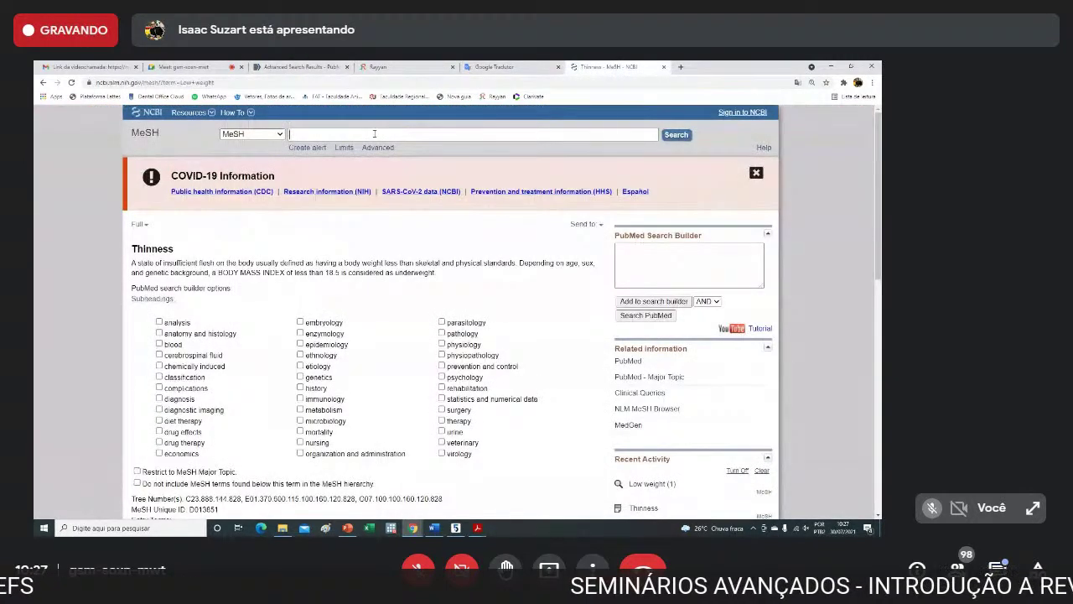
key(ctrl+v)
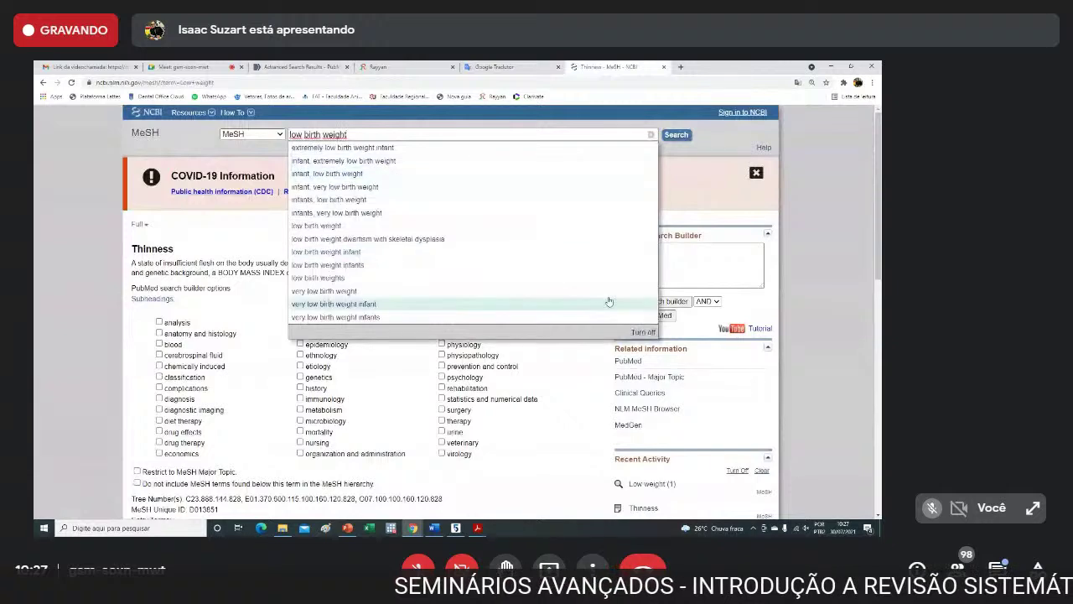
key(Return)
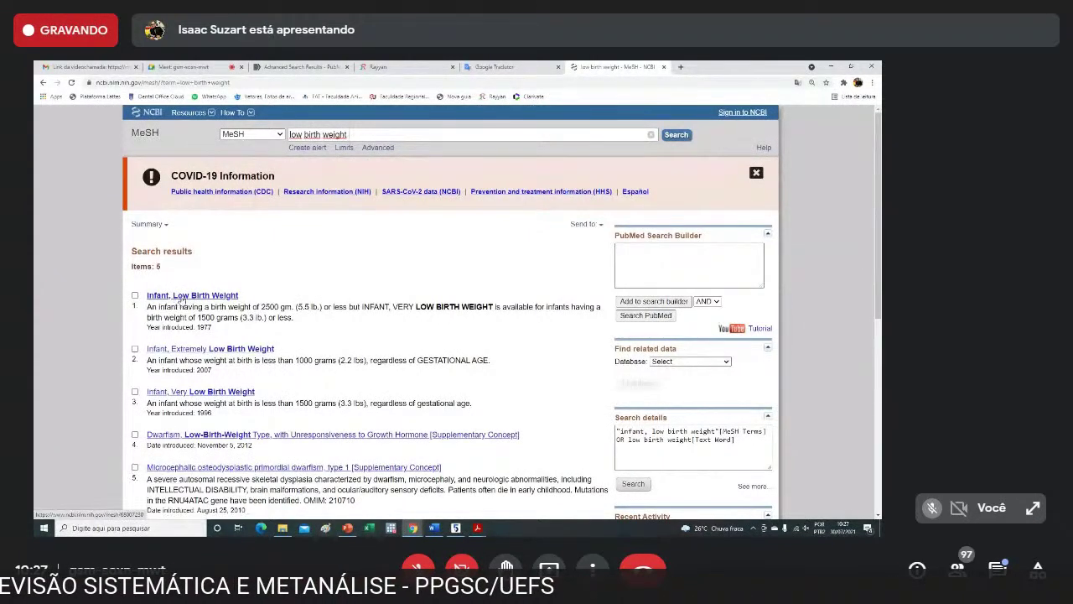
click(181, 296)
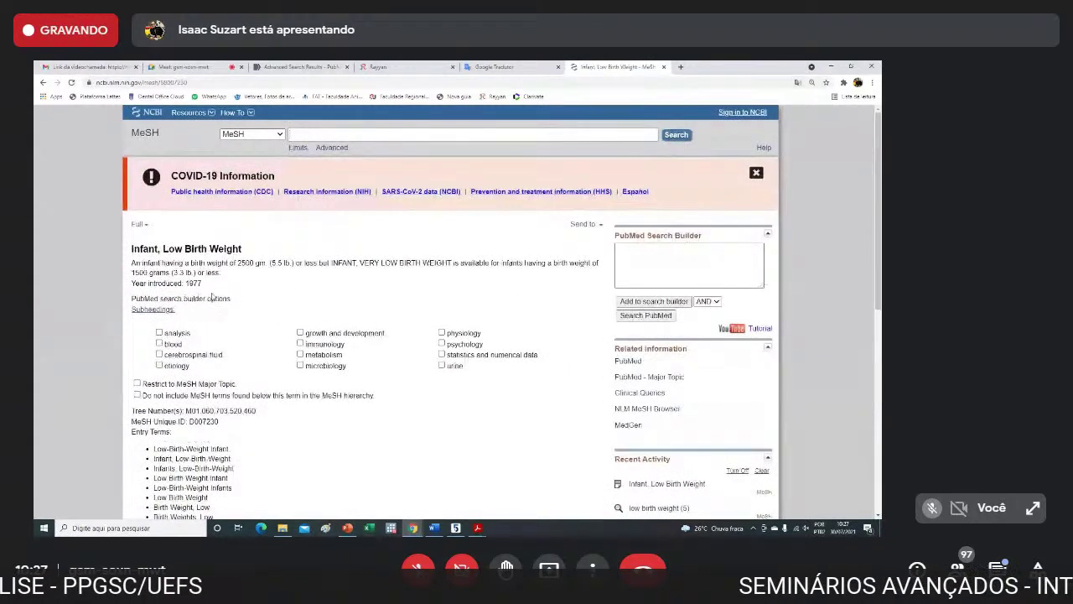
Copy the descriptor "Infant, Low Birth Weight" into the PubMed Advanced Search Builder and add it to the query as a Title/Abstract term.
scroll(213, 297, down, 2)
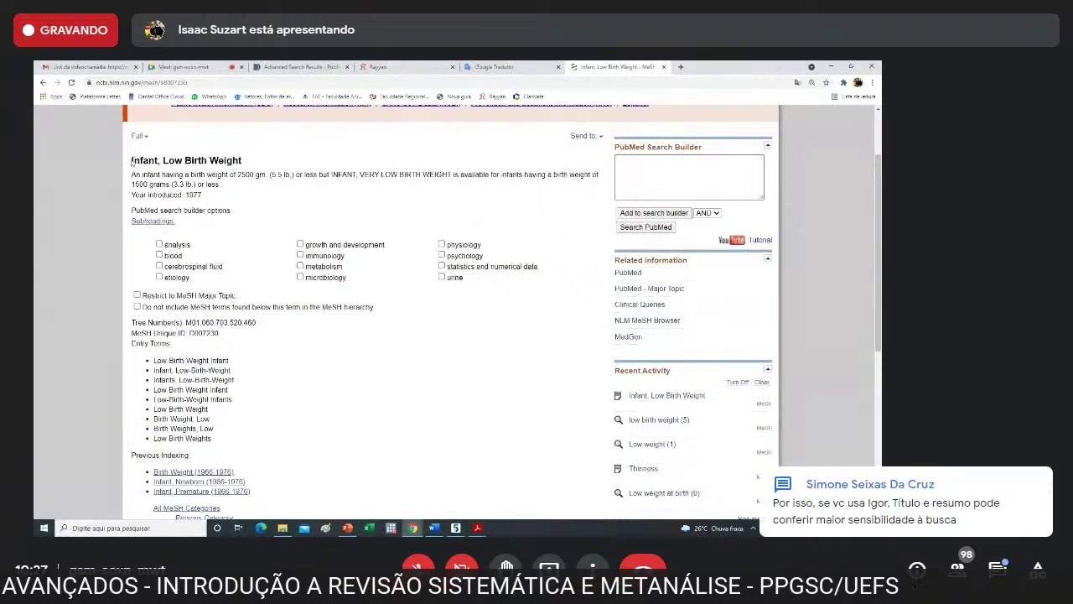
drag(131, 160, 228, 161)
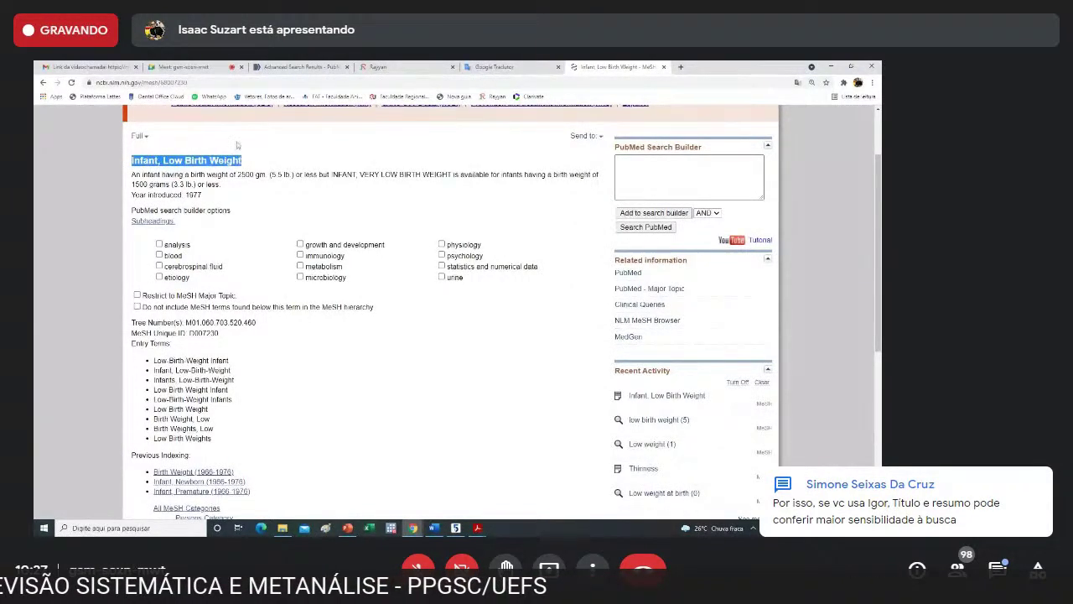
click(302, 66)
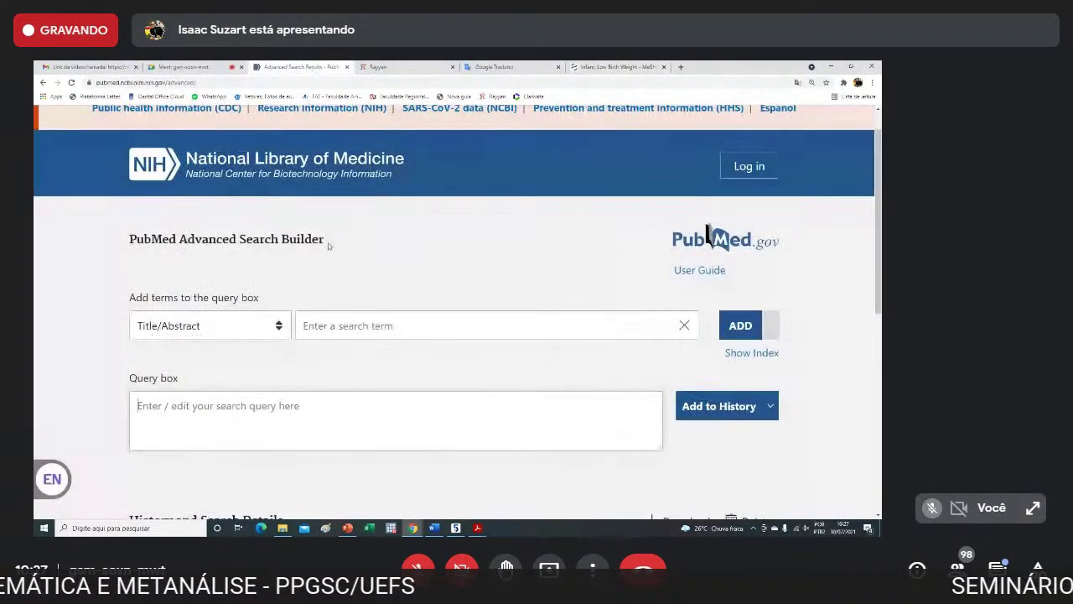
click(304, 327)
text(Infant, Low Birth Weight)
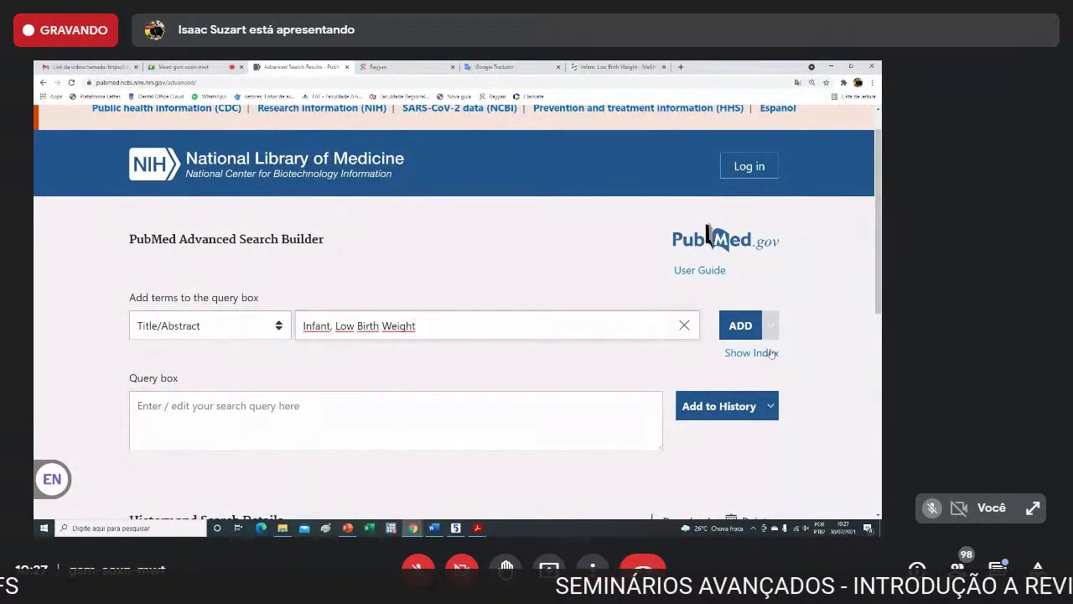
click(741, 326)
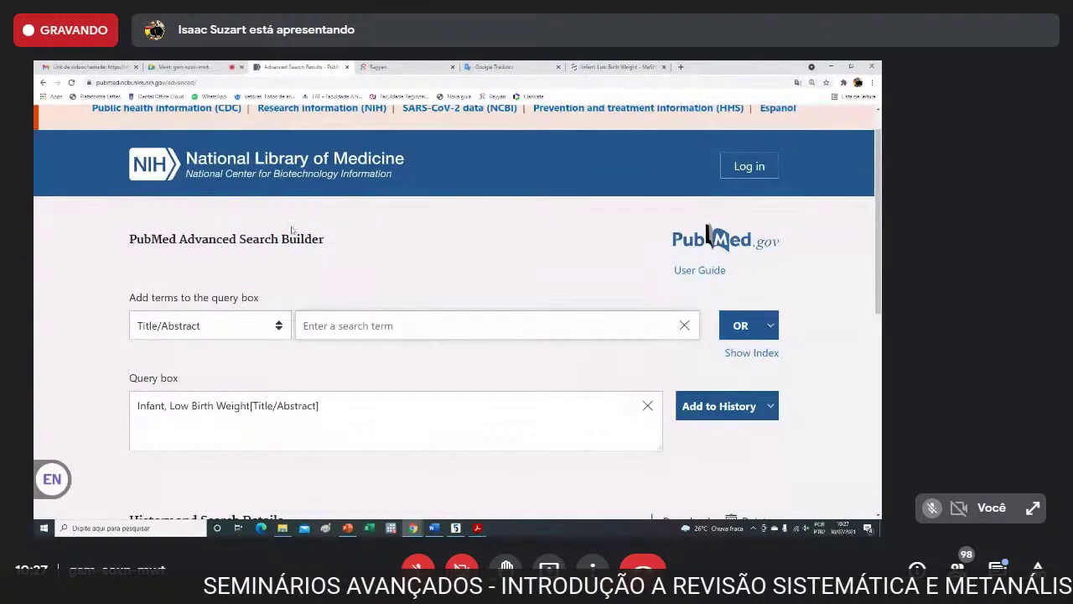
Try to enter the whole MeSH list of low birth weight entry terms as a single PubMed search term, and clear it again.
click(616, 67)
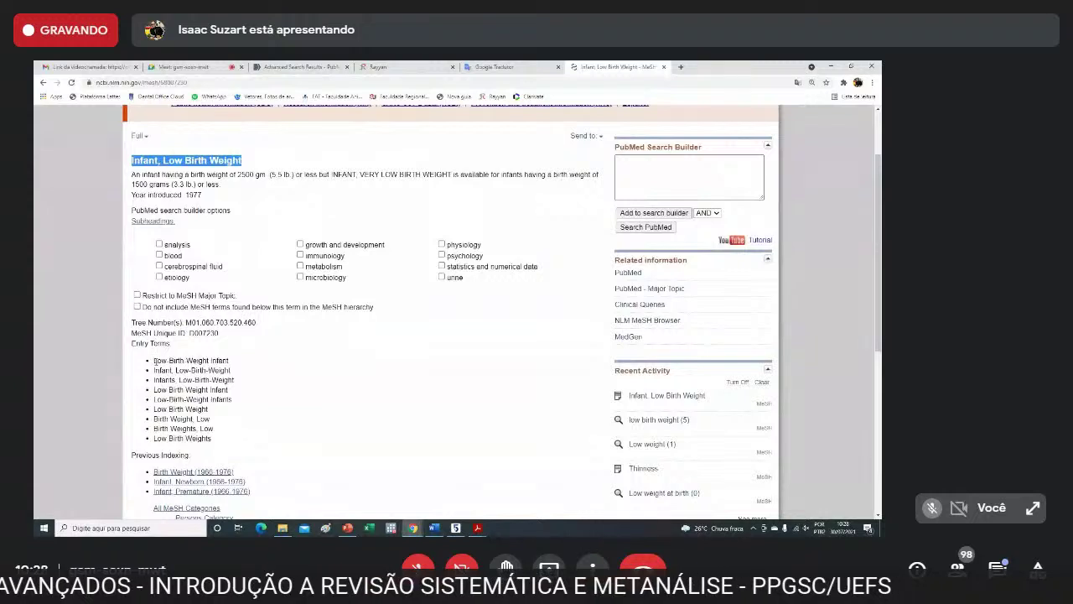
drag(154, 361, 213, 439)
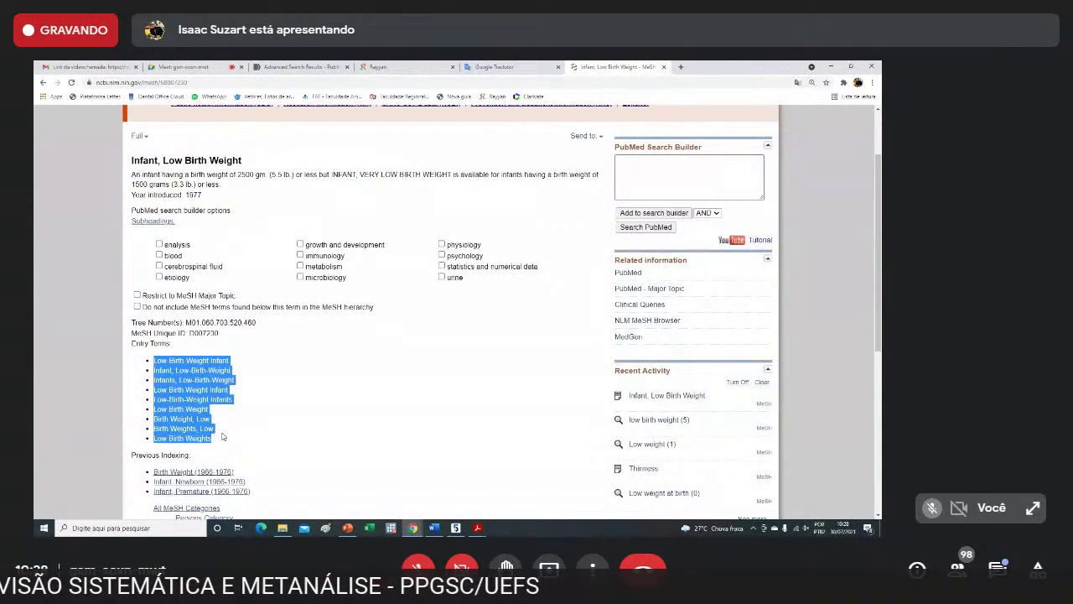
click(323, 69)
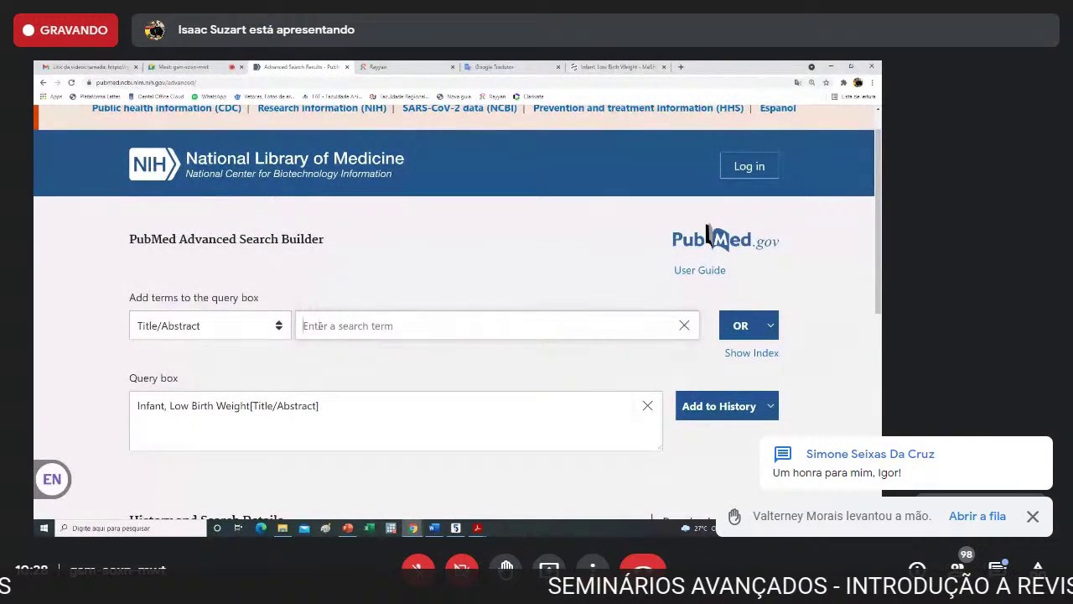
click(321, 325)
key(ctrl+v)
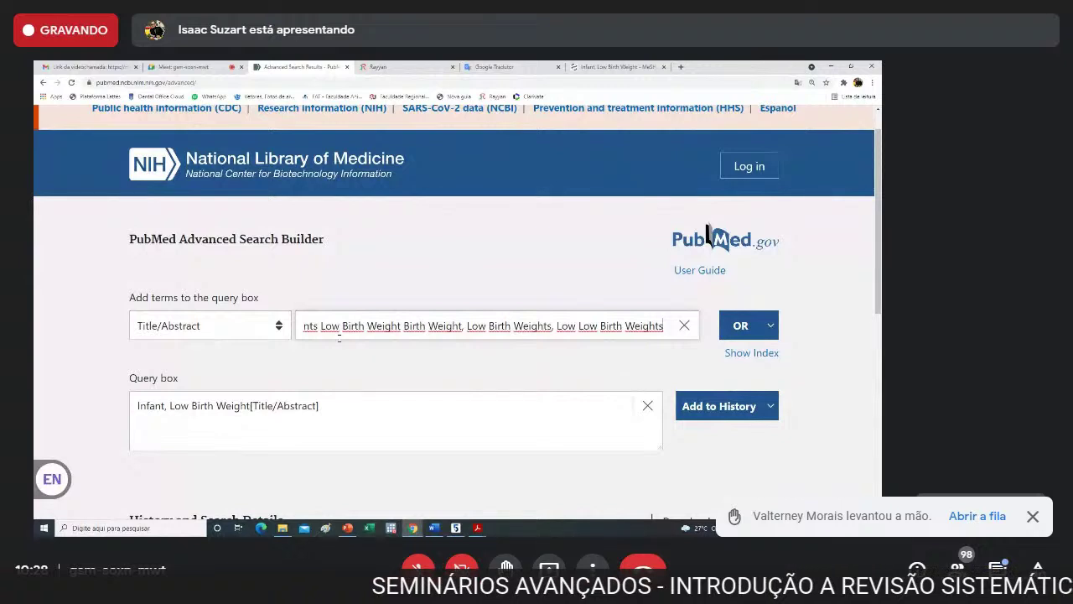
key(ctrl+shift+Left)
key(ctrl+shift+Left)
key(ctrl+shift+Left)
key(ctrl+shift+Left)
key(ctrl+shift+Left)
key(ctrl+shift+Left)
key(ctrl+shift+Left)
key(ctrl+shift+Left)
key(ctrl+shift+Left)
key(ctrl+shift+Left)
key(ctrl+shift+Left)
key(ctrl+shift+Left)
key(ctrl+shift+Left)
key(ctrl+shift+Left)
key(ctrl+shift+Left)
key(ctrl+shift+Left)
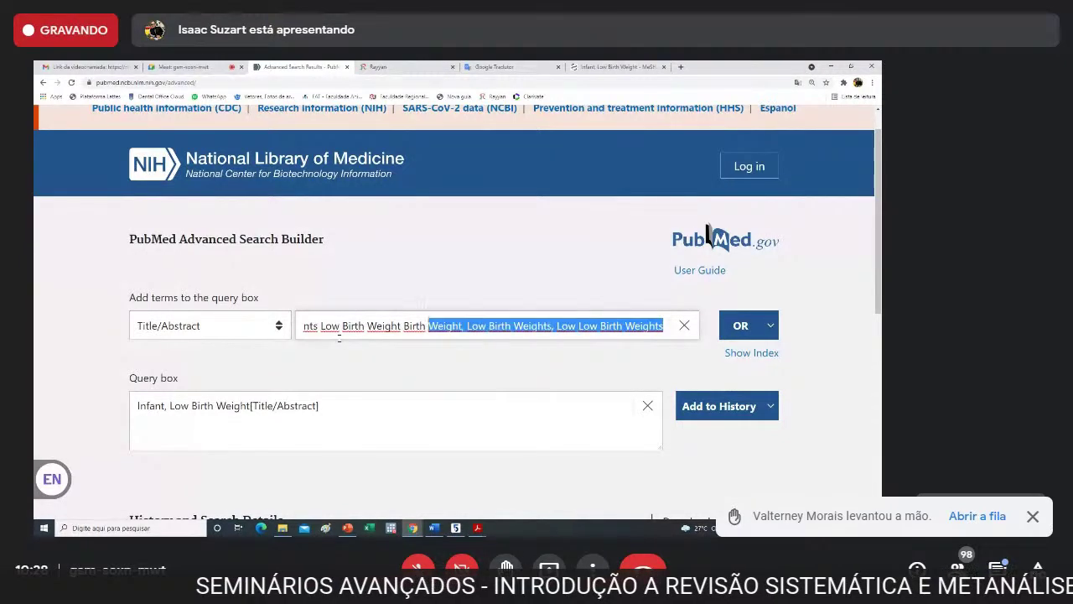
key(ctrl+shift+Left)
key(ctrl+shift+Left)
key(ctrl+shift+Left)
key(ctrl+shift+Left)
key(ctrl+shift+Left)
key(ctrl+shift+Left)
key(ctrl+shift+Left)
key(ctrl+shift+Left)
key(ctrl+shift+Left)
key(ctrl+shift+Left)
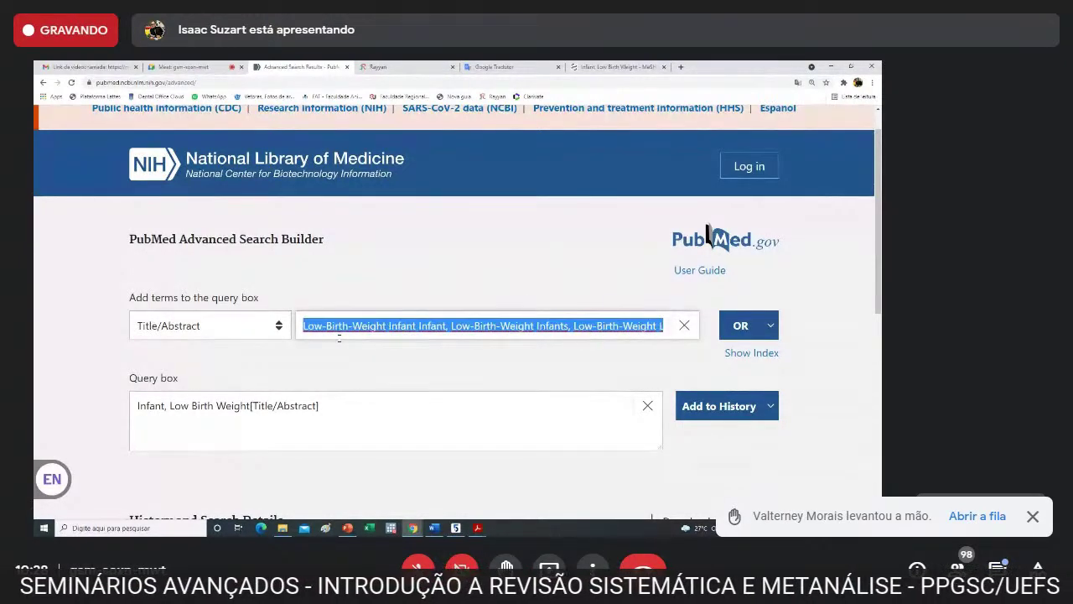
key(ctrl+x)
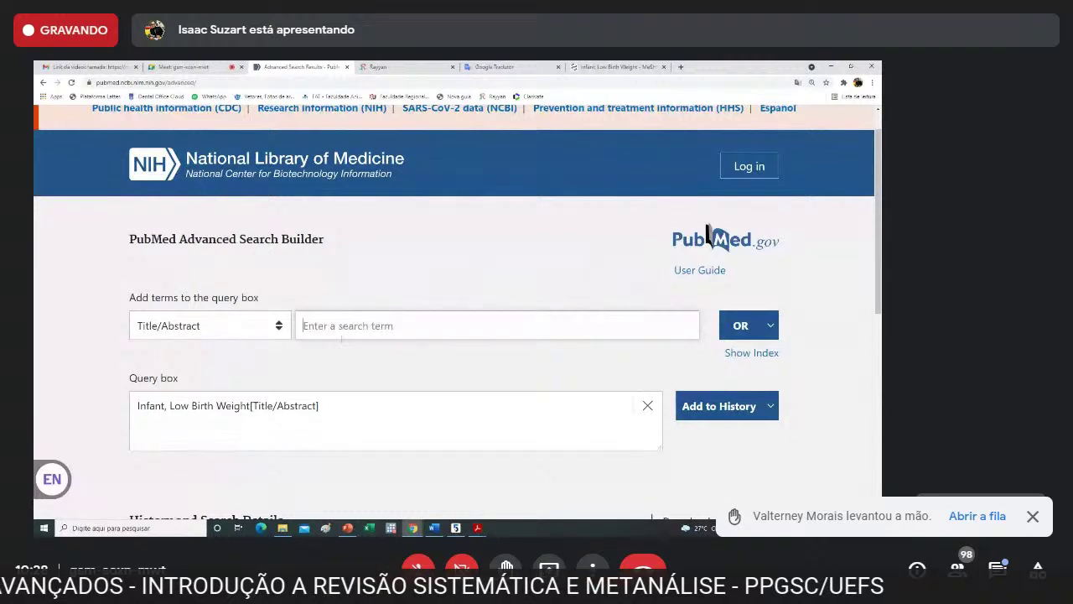
Return to the MeSH record and select only the first entry term, "Low-Birth-Weight Infant", for copying.
click(618, 67)
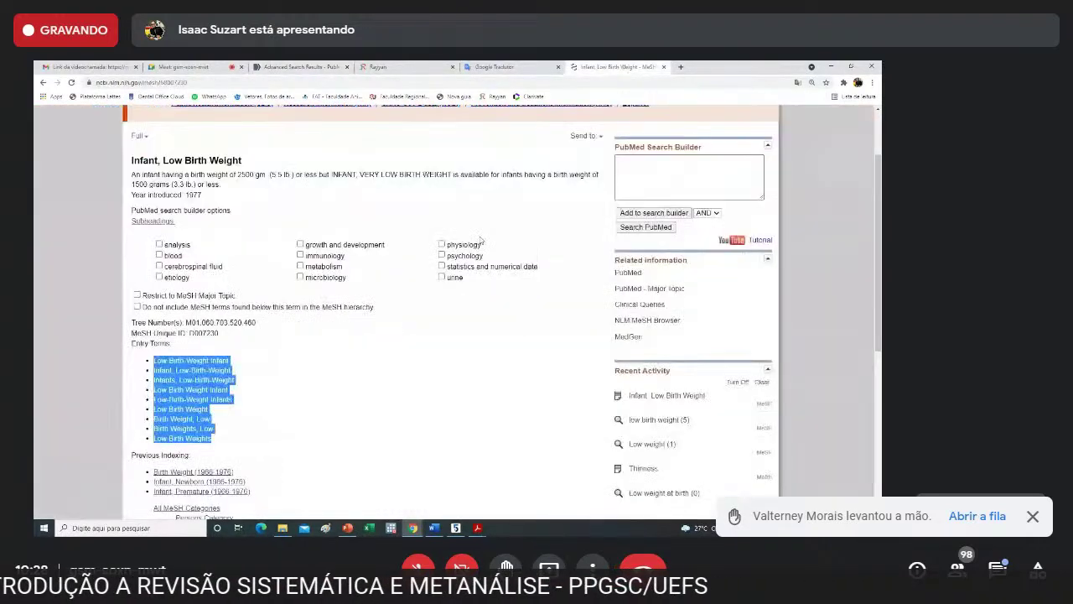
click(150, 361)
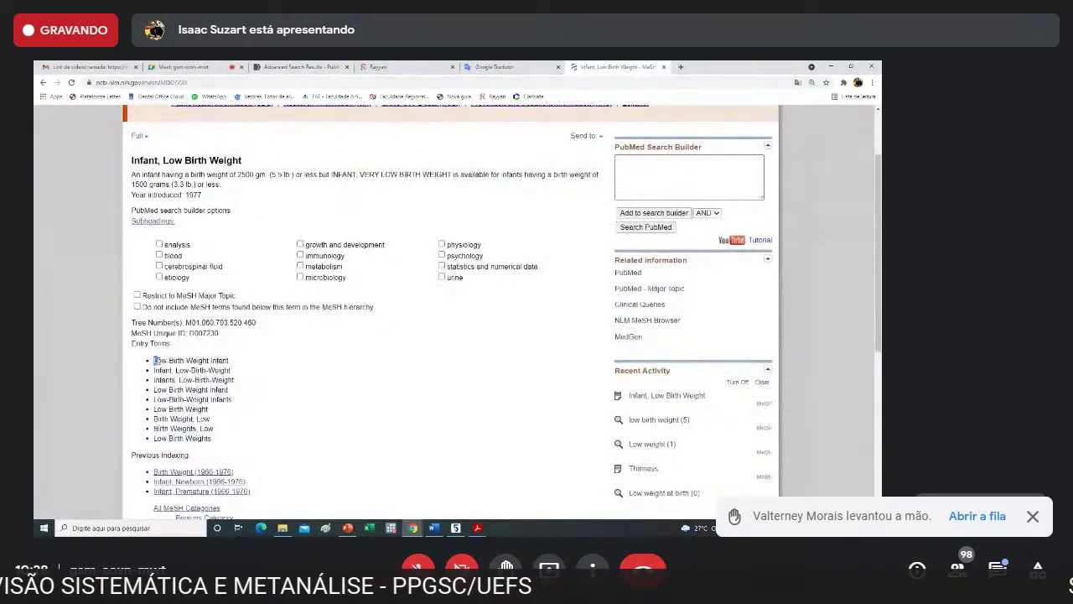
drag(154, 360, 230, 361)
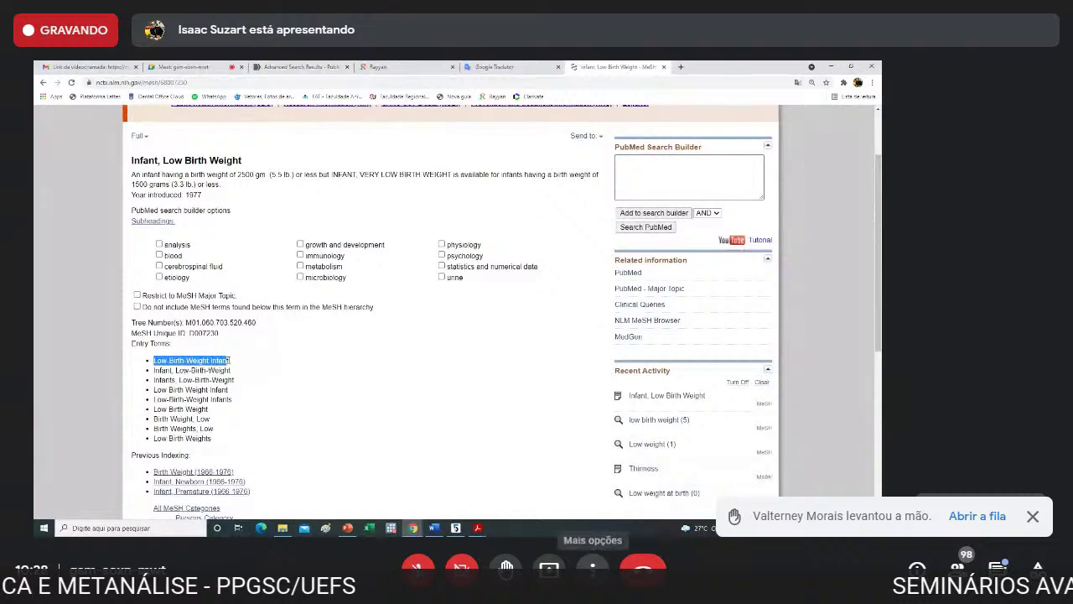
Switch the Google Meet call layout to "Barra lateral" and close the layout settings.
click(593, 568)
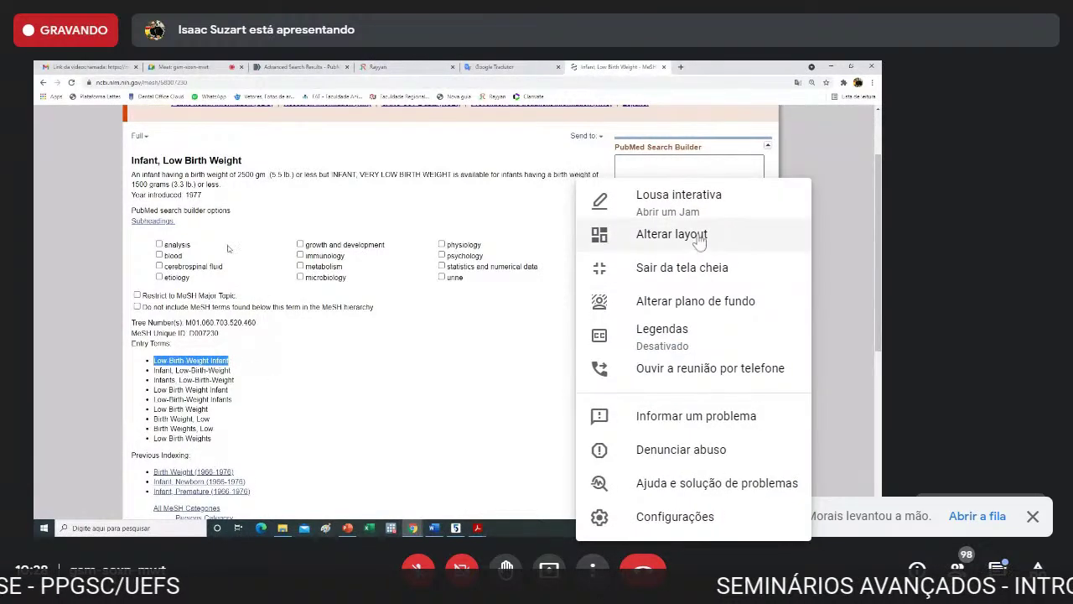
click(663, 234)
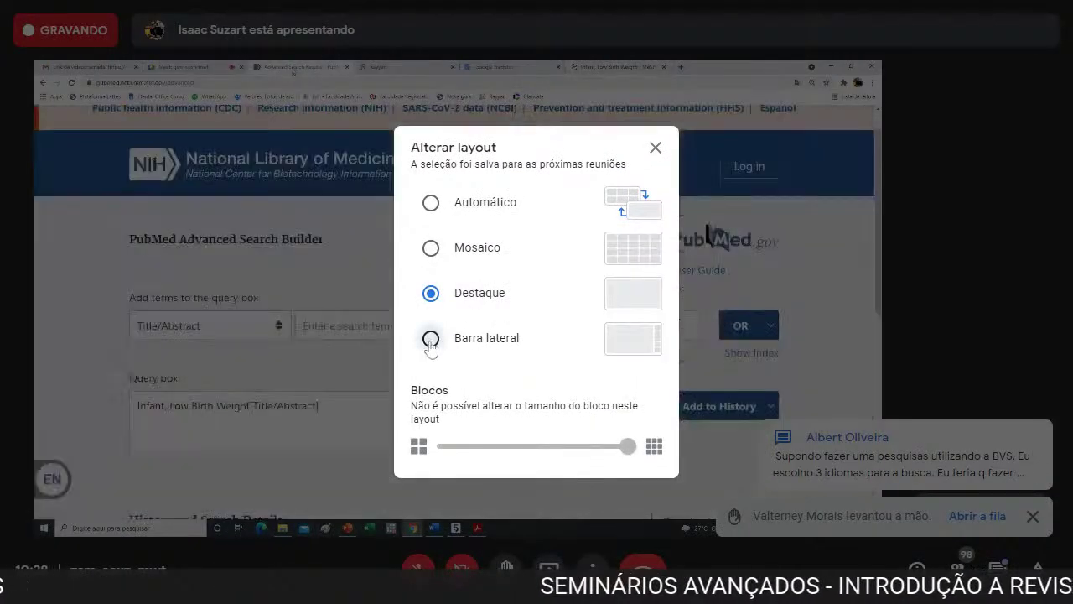
click(431, 338)
click(645, 160)
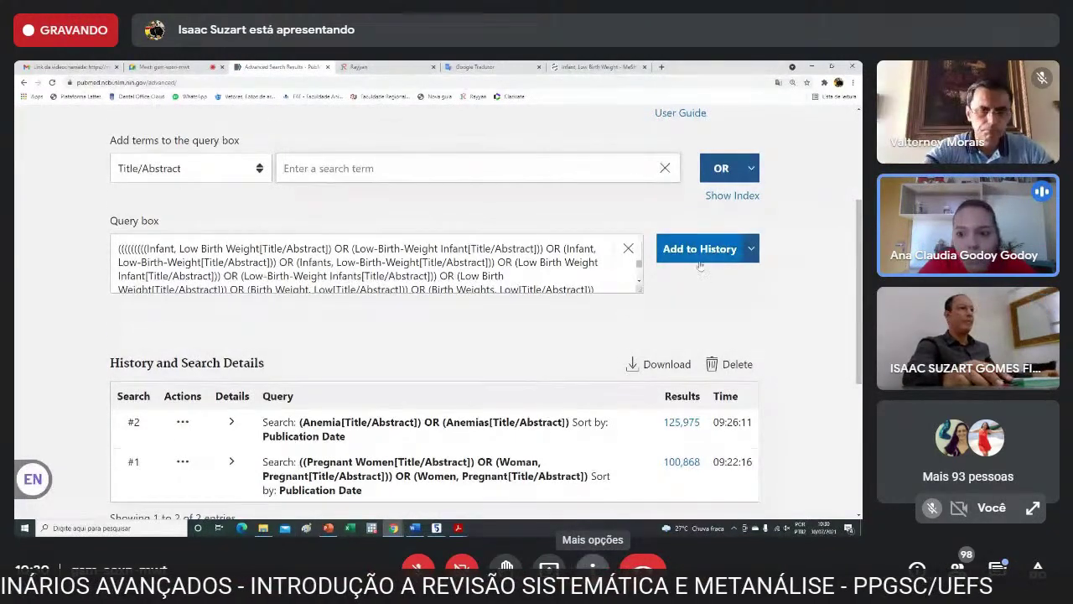
Set the Google Meet call layout back to "Destaque" and close the layout settings.
click(593, 566)
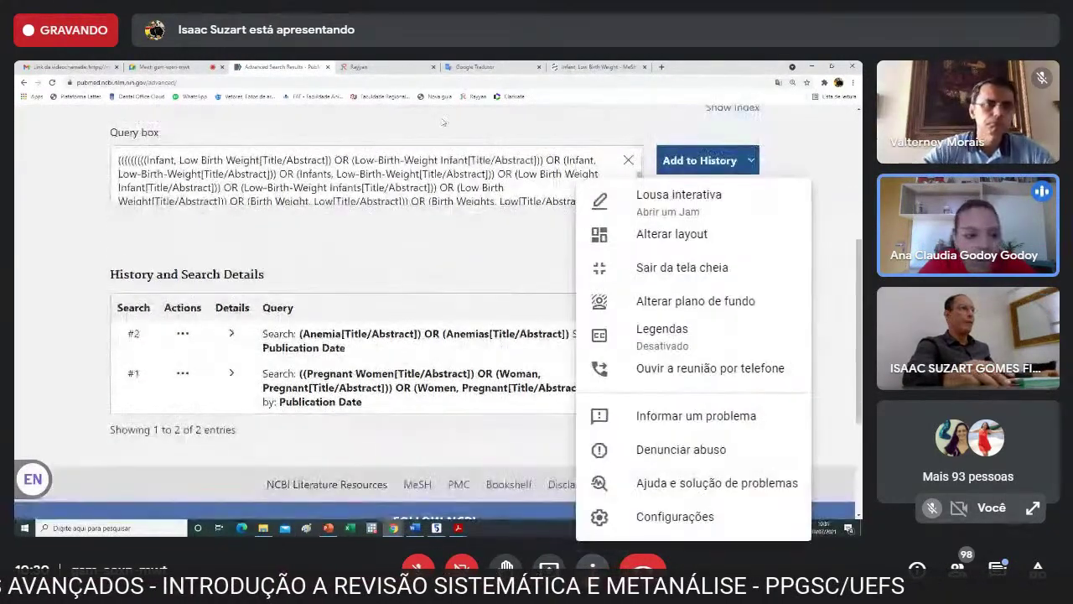
click(630, 233)
click(431, 293)
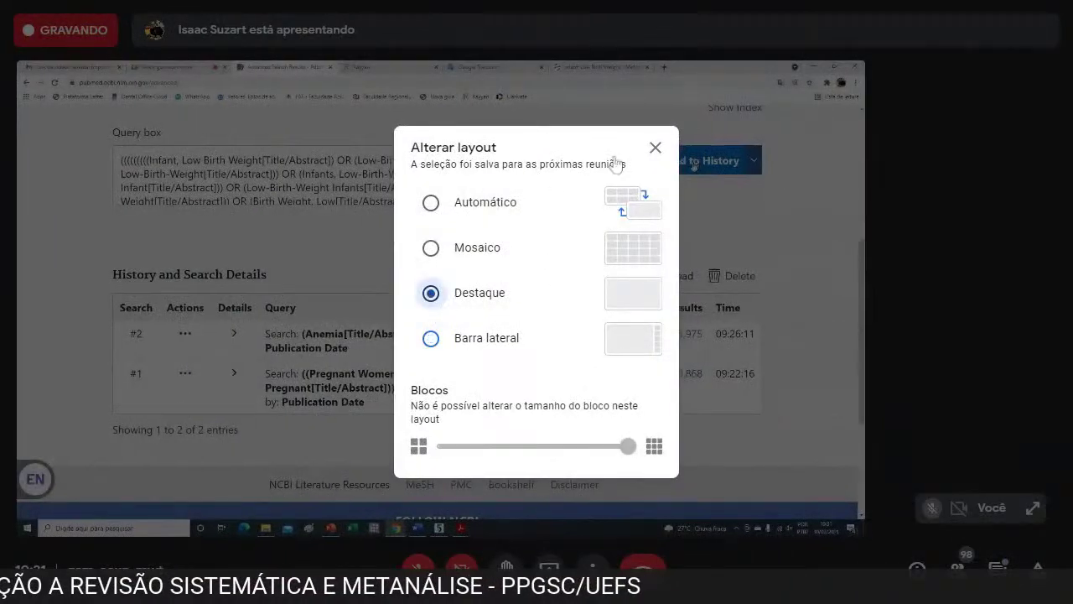
click(655, 148)
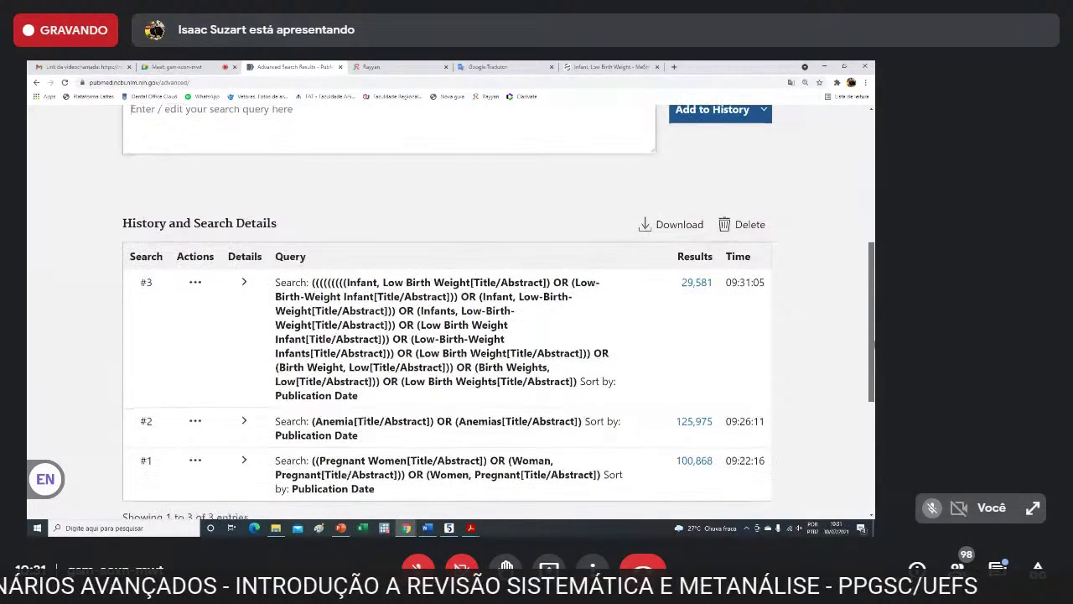
Add the pregnant women search (#1) from the PubMed search history to the query box.
scroll(873, 344, down, 1)
scroll(498, 312, down, 1)
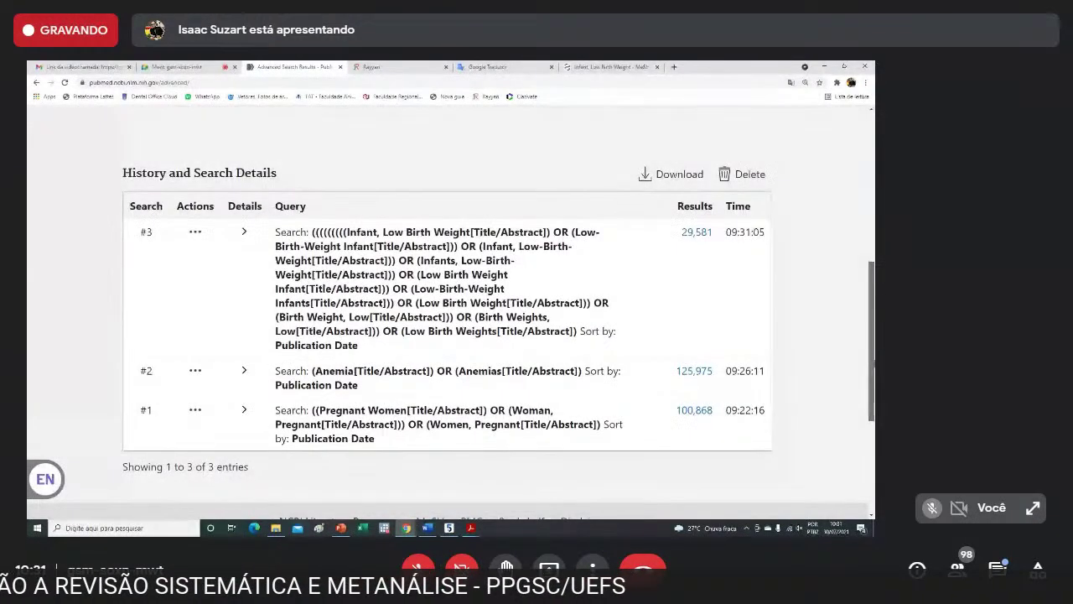
scroll(447, 318, down, 1)
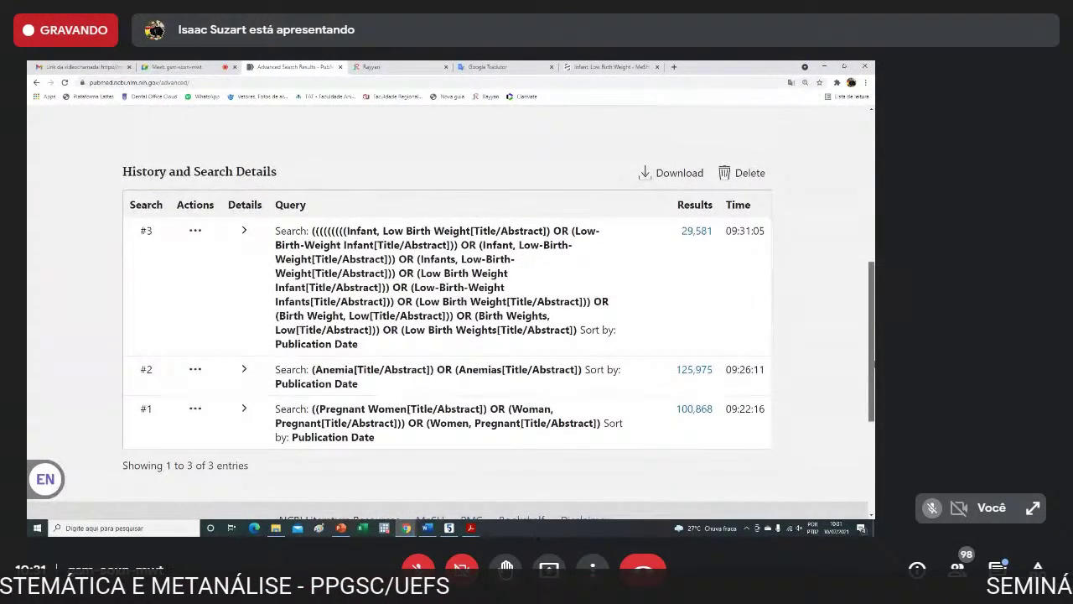
scroll(451, 318, down, 1)
scroll(447, 319, down, 1)
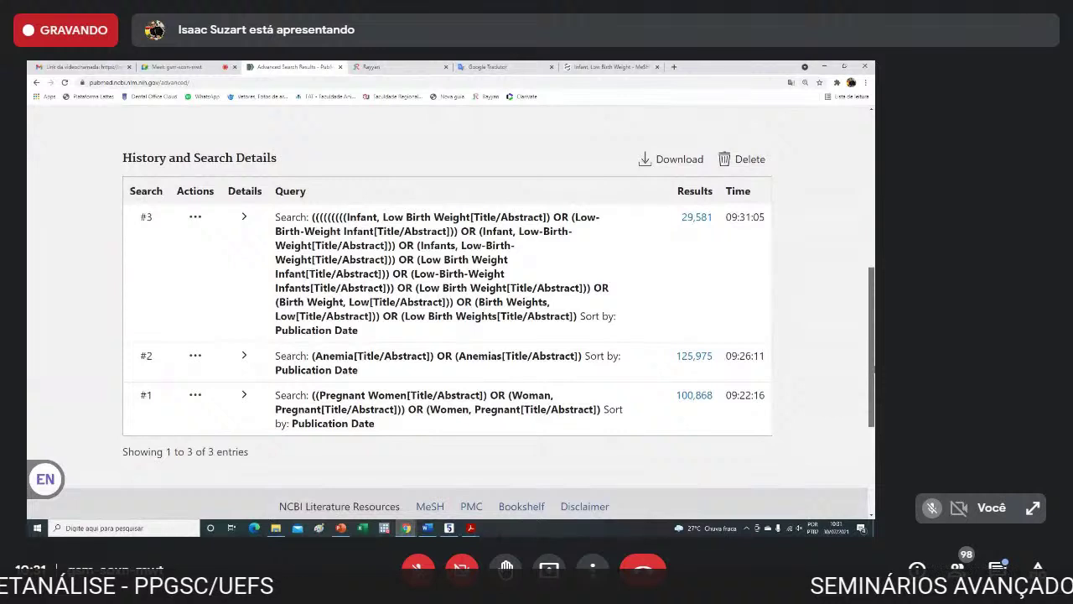
scroll(446, 318, down, 1)
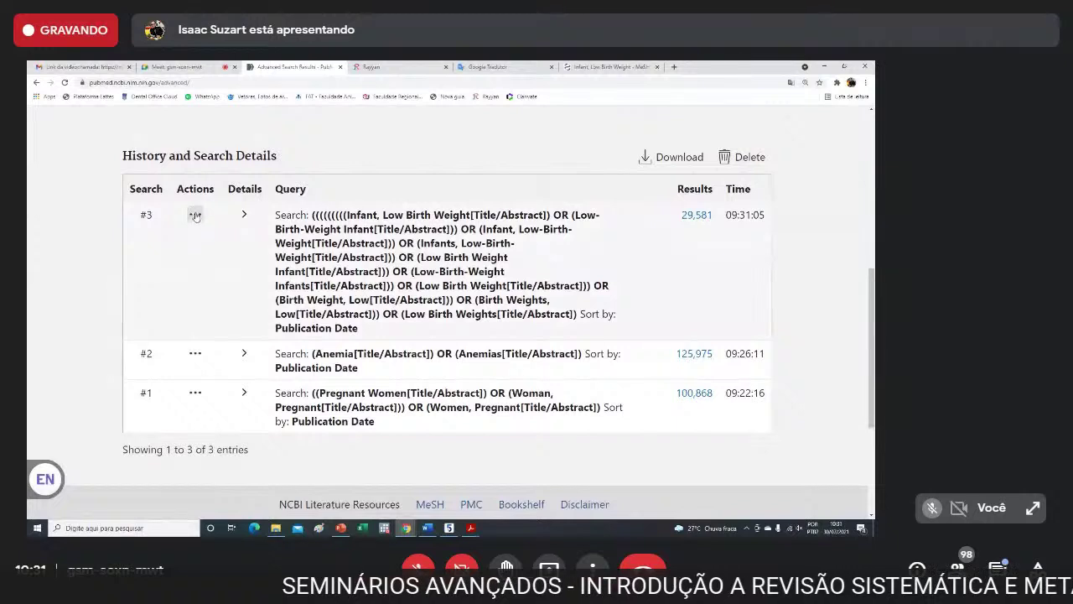
click(195, 394)
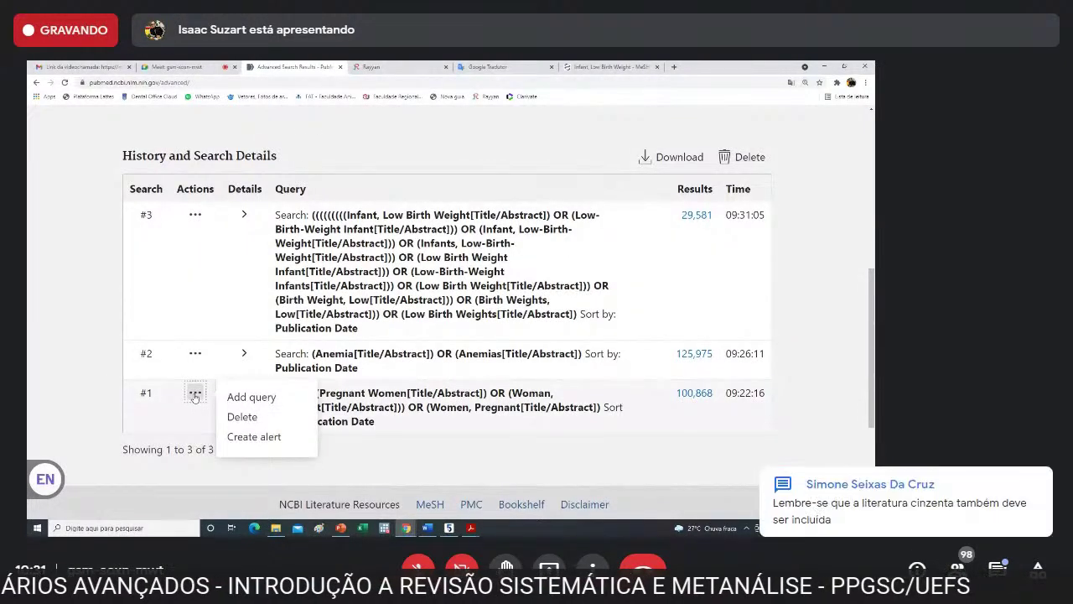
click(251, 396)
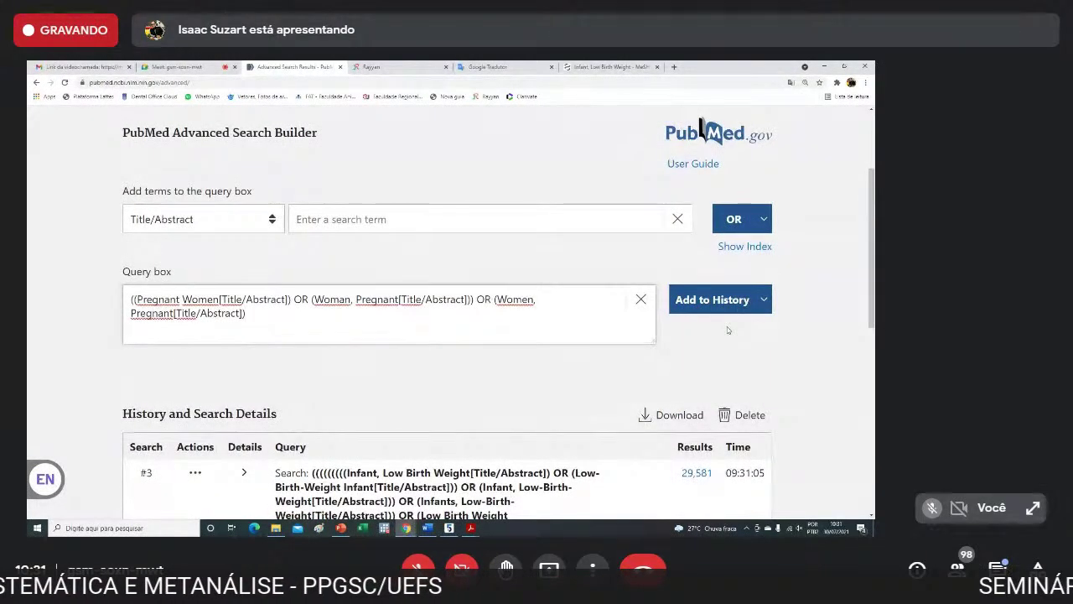
Combine the anemia search (#2) from the search history with the pregnant women query using AND.
scroll(628, 342, down, 3)
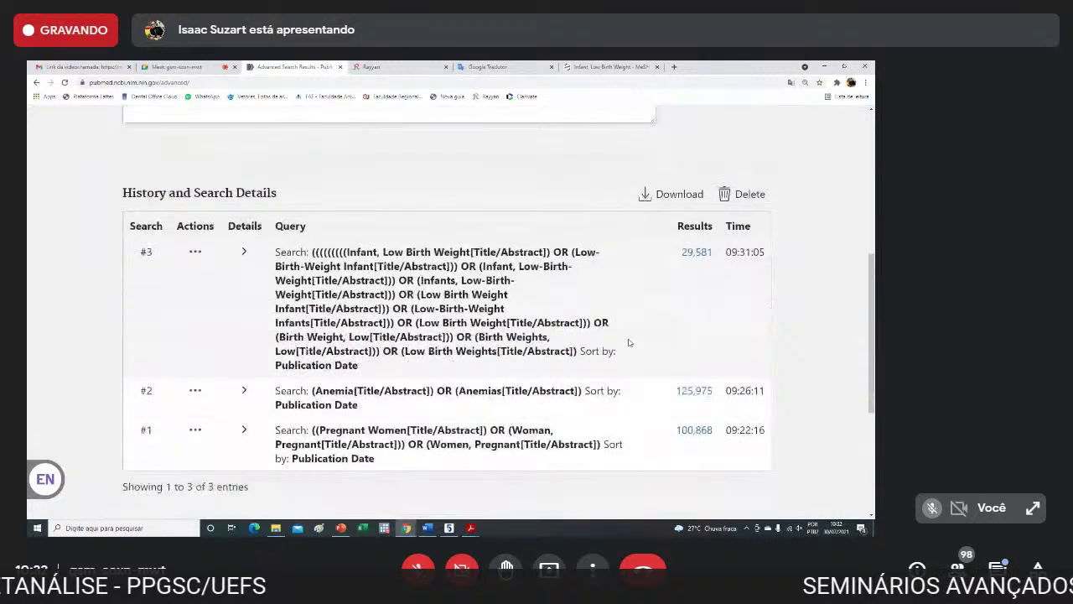
scroll(629, 342, down, 2)
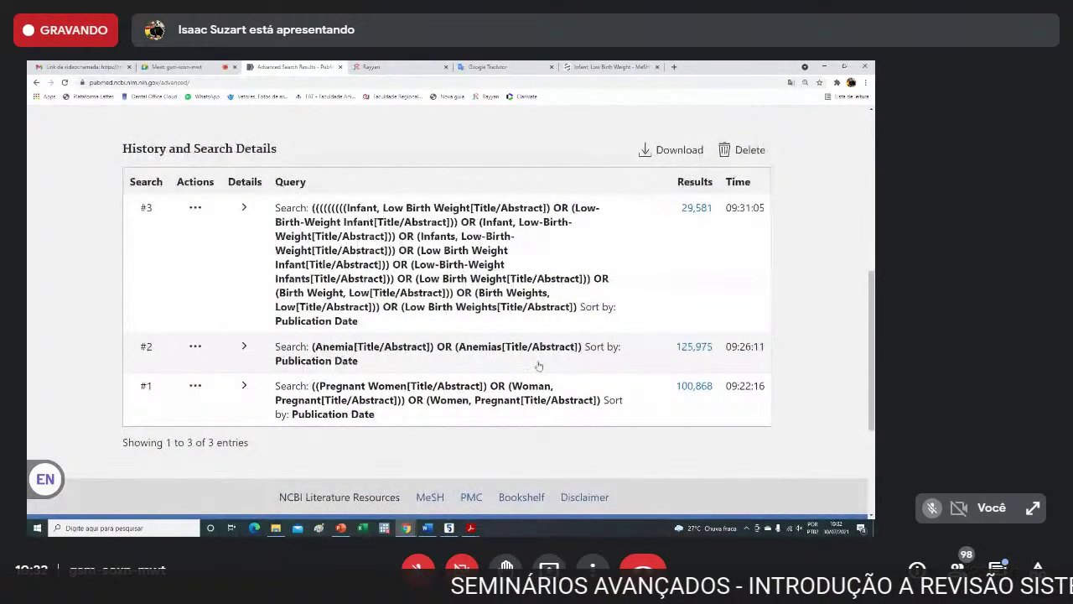
click(198, 349)
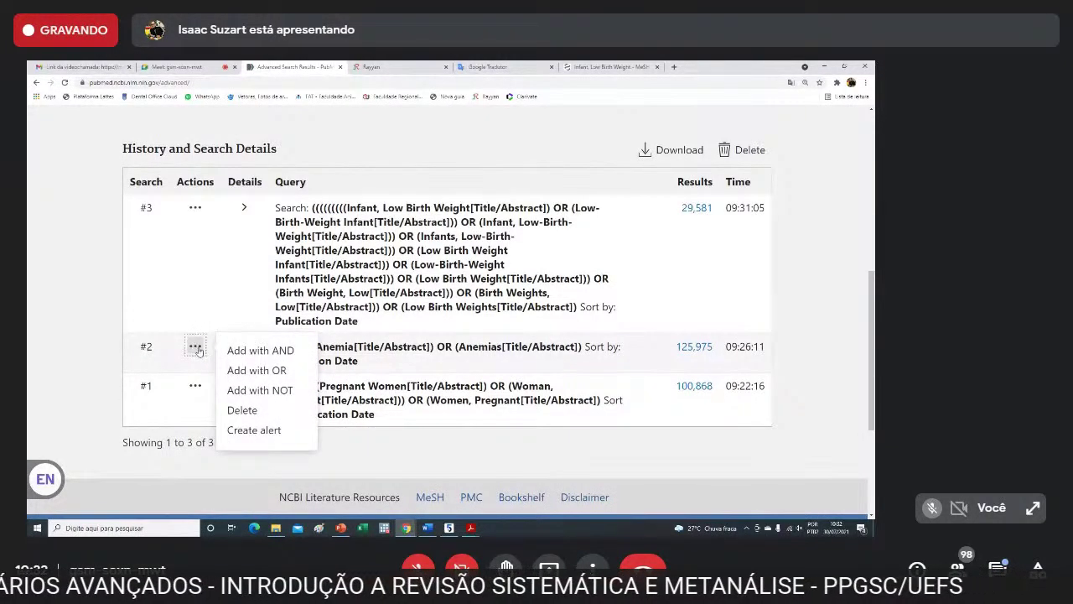
click(243, 351)
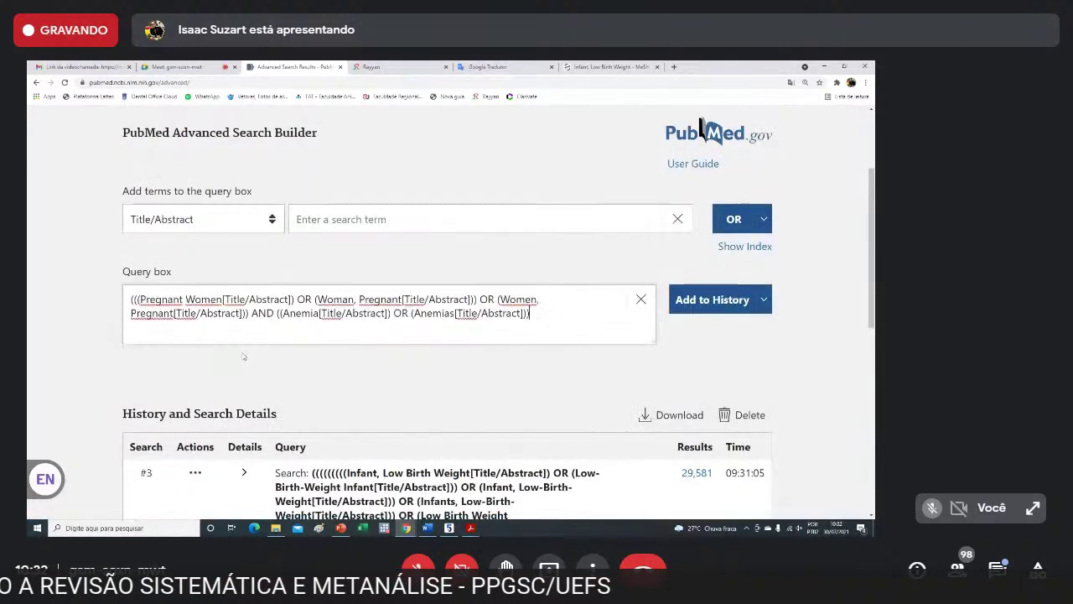
Add the low birth weight search (#3) to the query box with AND and review the combined query.
scroll(249, 355, down, 2)
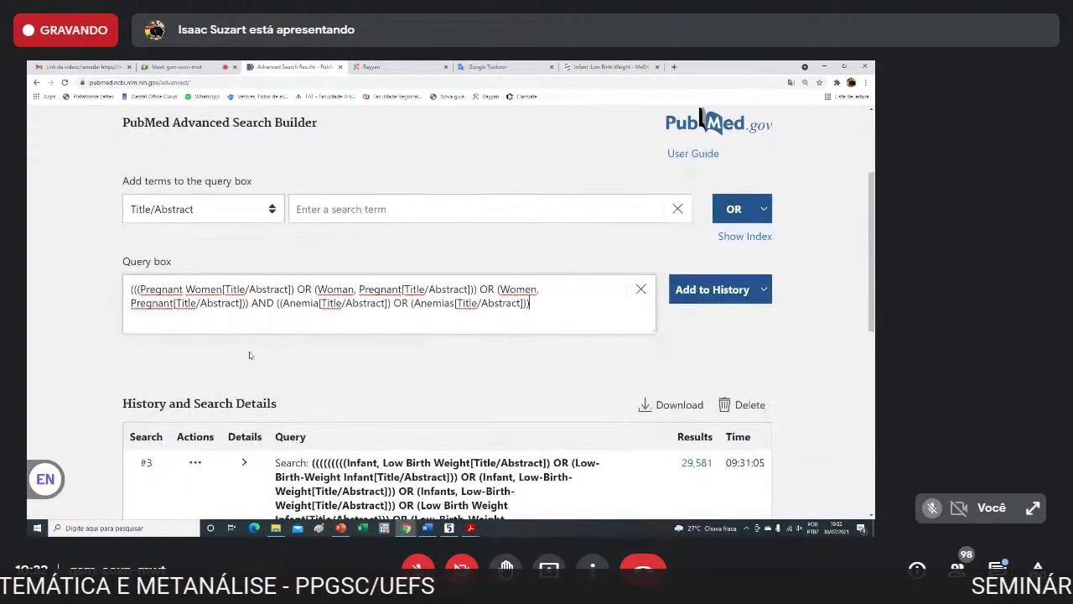
scroll(251, 354, down, 1)
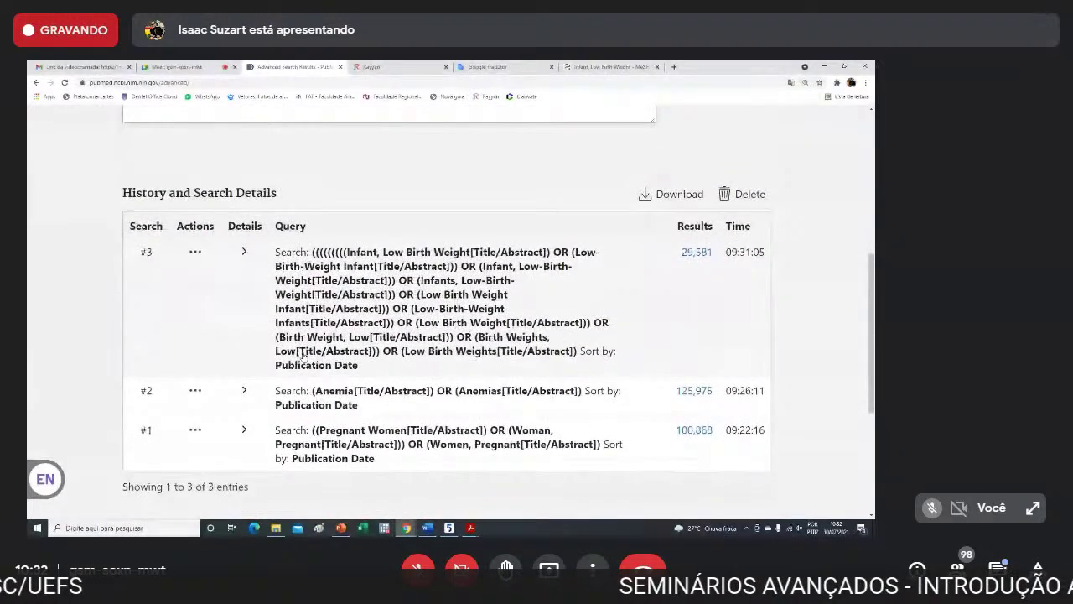
click(194, 252)
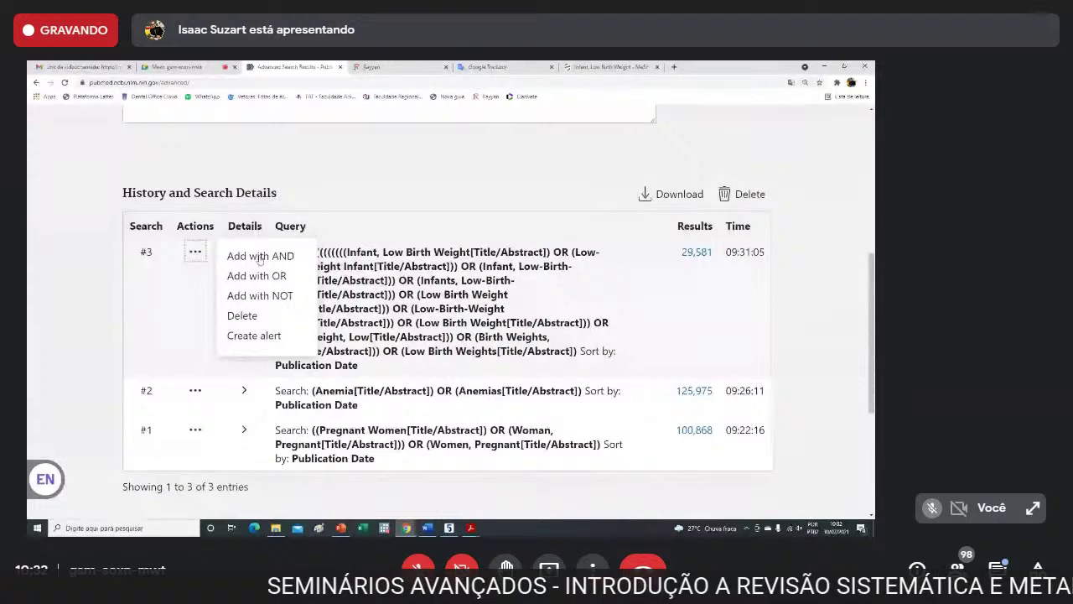
click(261, 257)
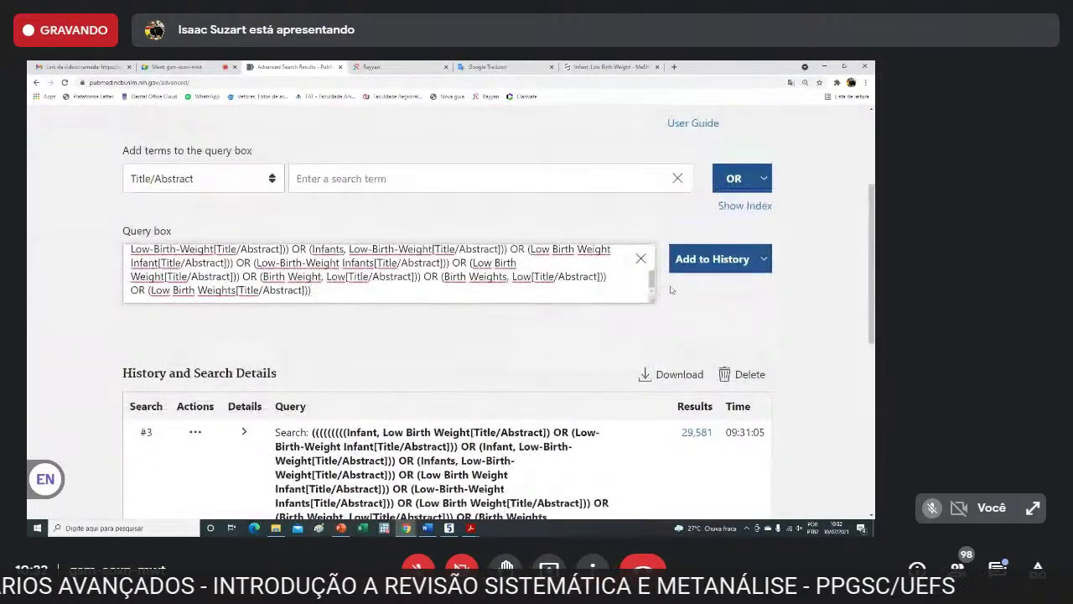
scroll(652, 285, up, 5)
scroll(651, 285, down, 5)
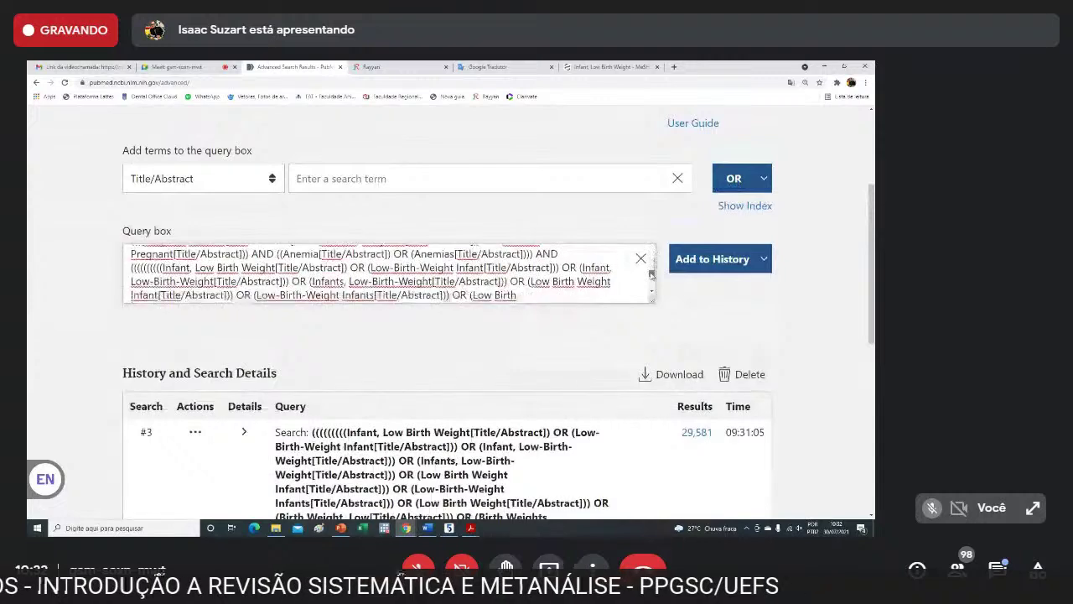
mouse_move(652, 290)
mouse_down()
mouse_move(650, 262)
mouse_move(649, 289)
mouse_up()
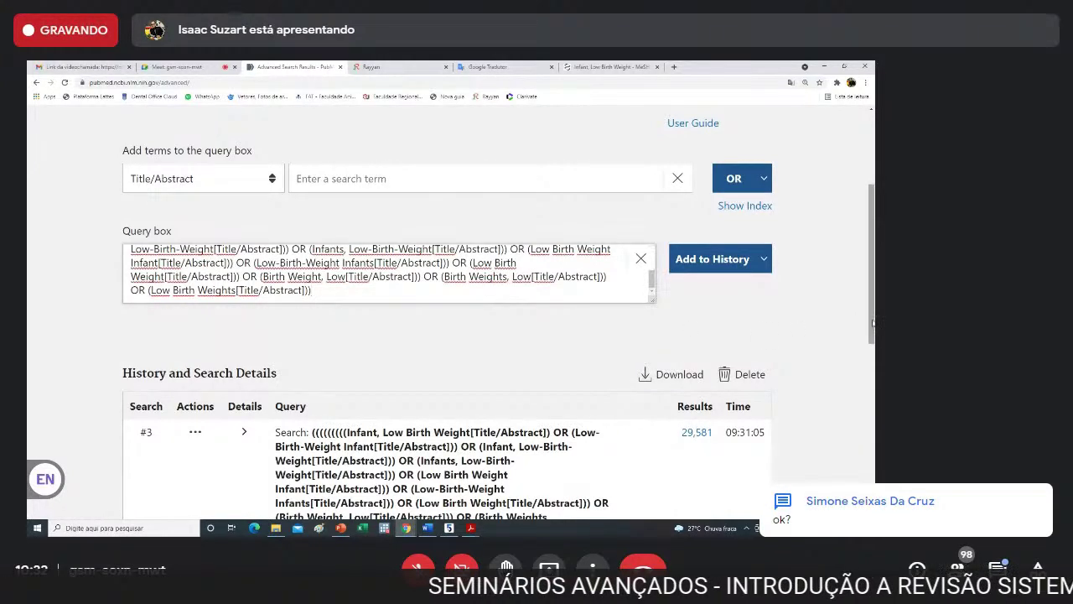
Add the combined pregnant women, anemia and low birth weight query to the search history and review its entry.
drag(872, 323, 873, 352)
click(712, 193)
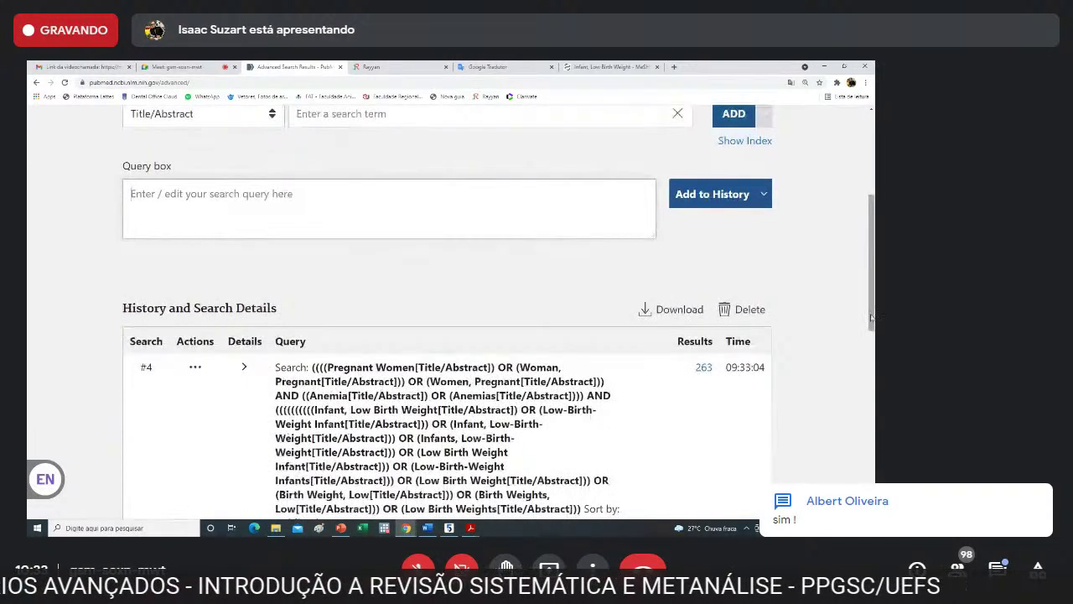
drag(870, 317, 845, 323)
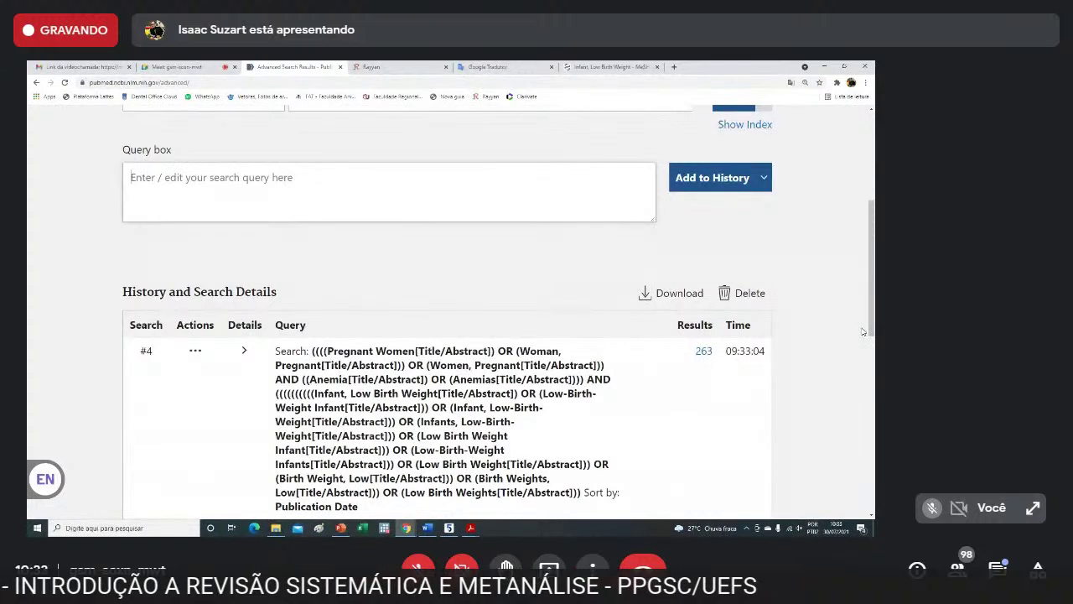
mouse_move(870, 331)
mouse_down()
mouse_move(870, 313)
mouse_move(870, 342)
mouse_up()
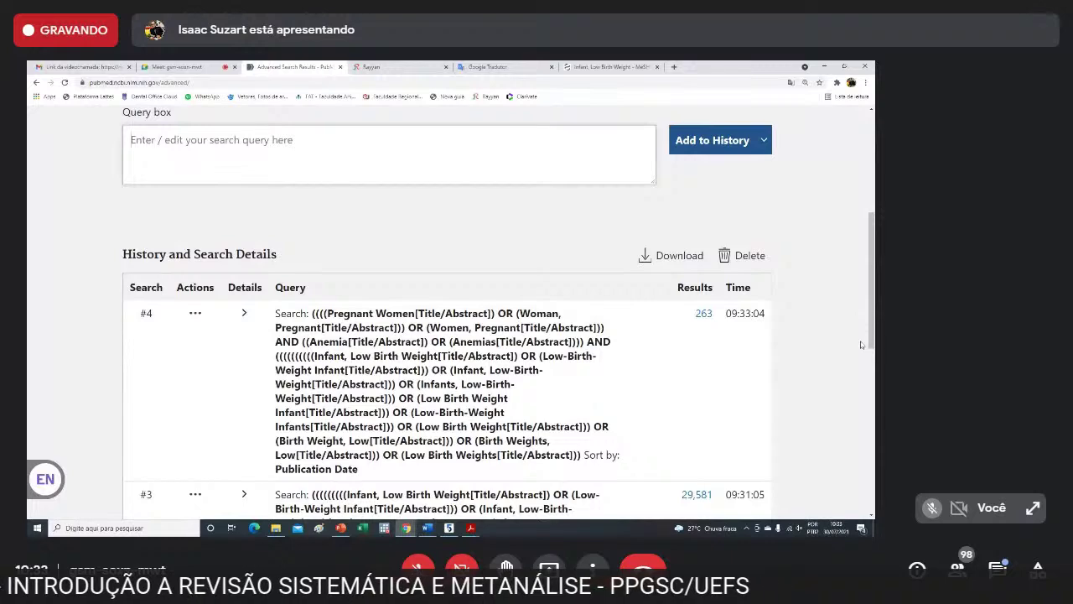
Switch to the PowerPoint presentation and display all its slides in slide sorter view.
click(339, 528)
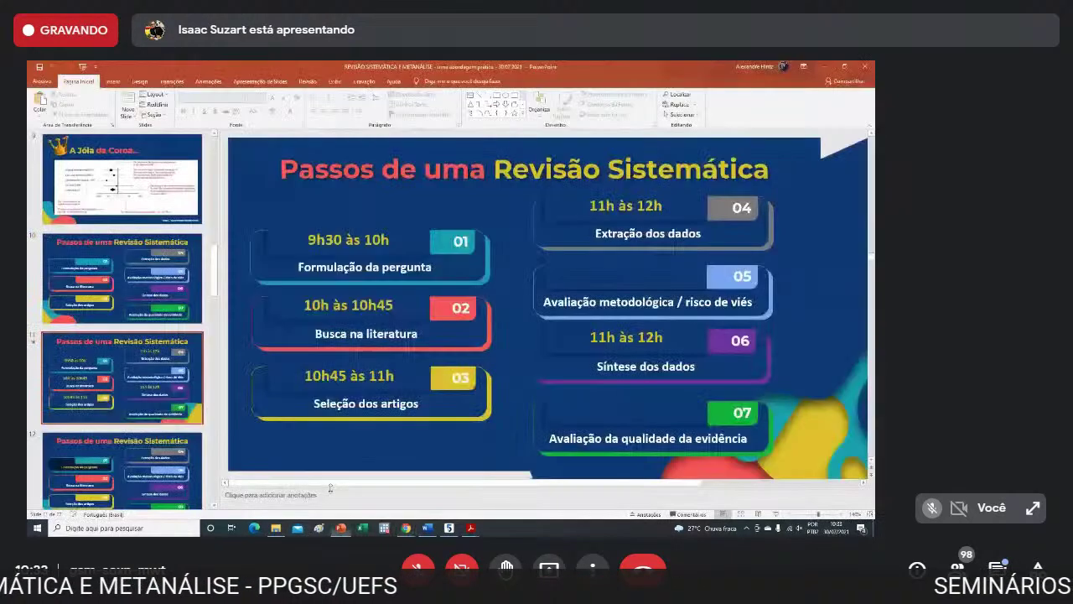
click(742, 515)
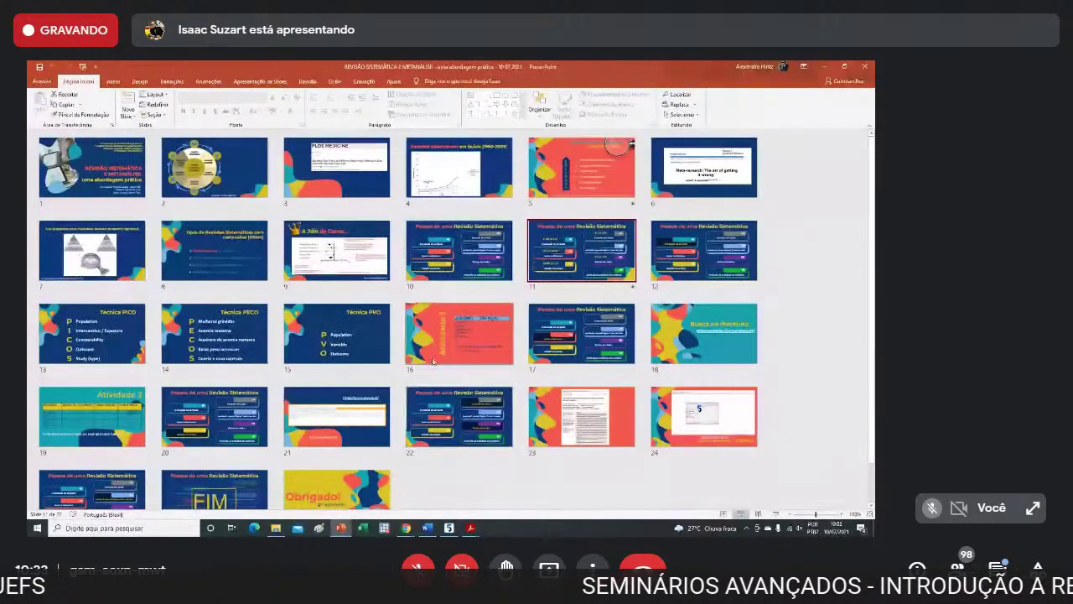
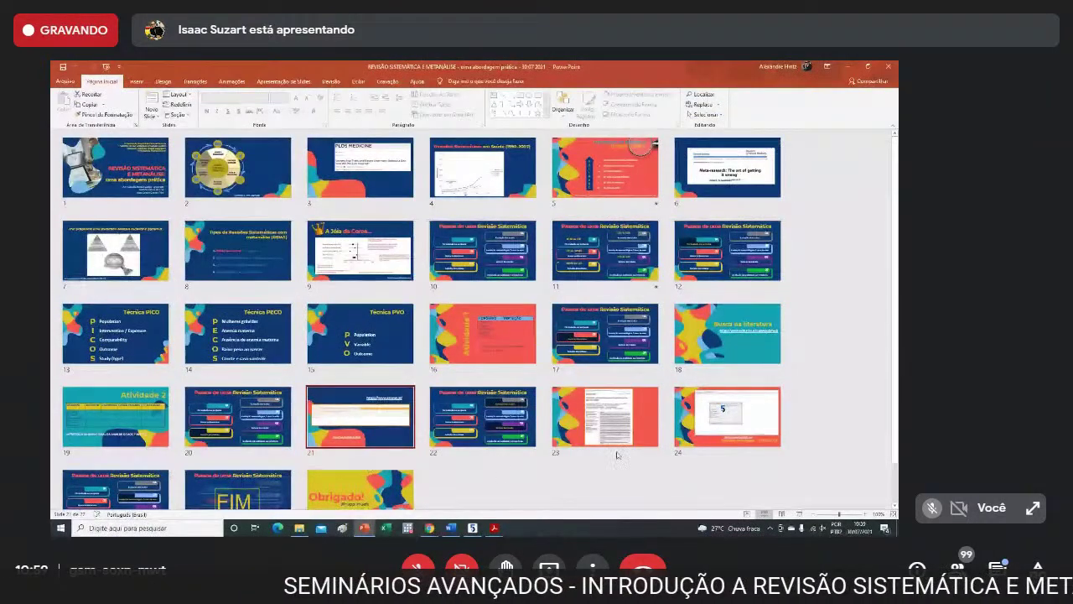
Open slide 21 on Rayyan for editing and copy the YouTube link from its speaker notes.
double_click(372, 430)
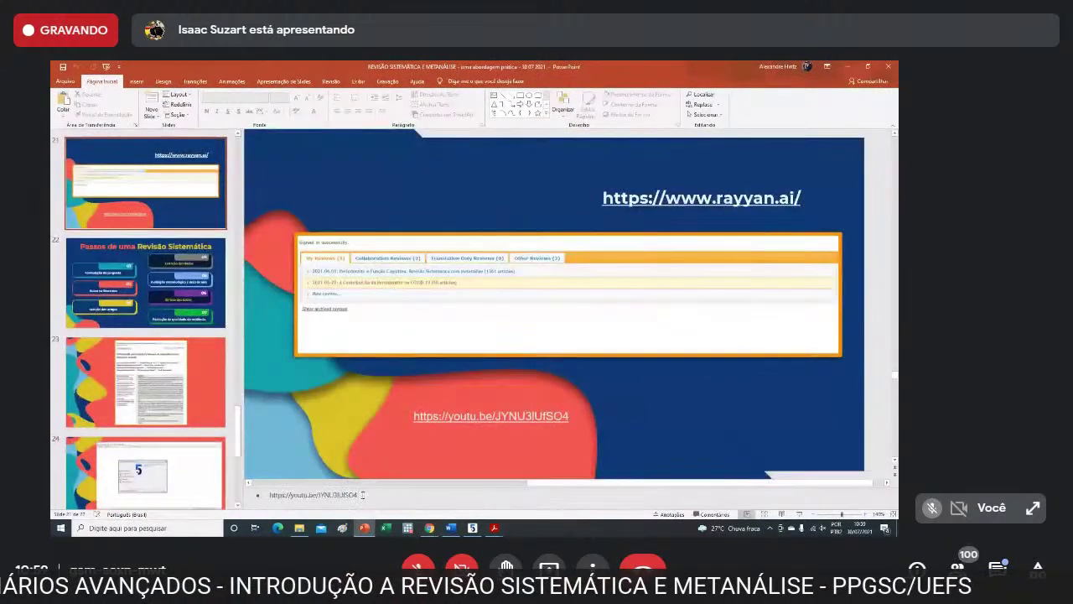
mouse_move(261, 489)
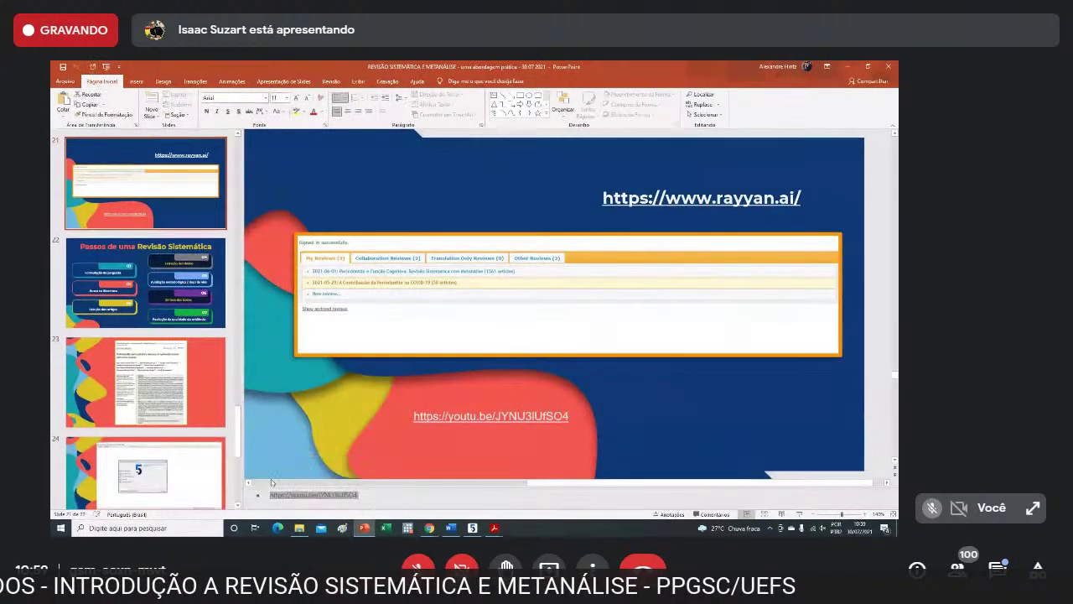
mouse_move(429, 527)
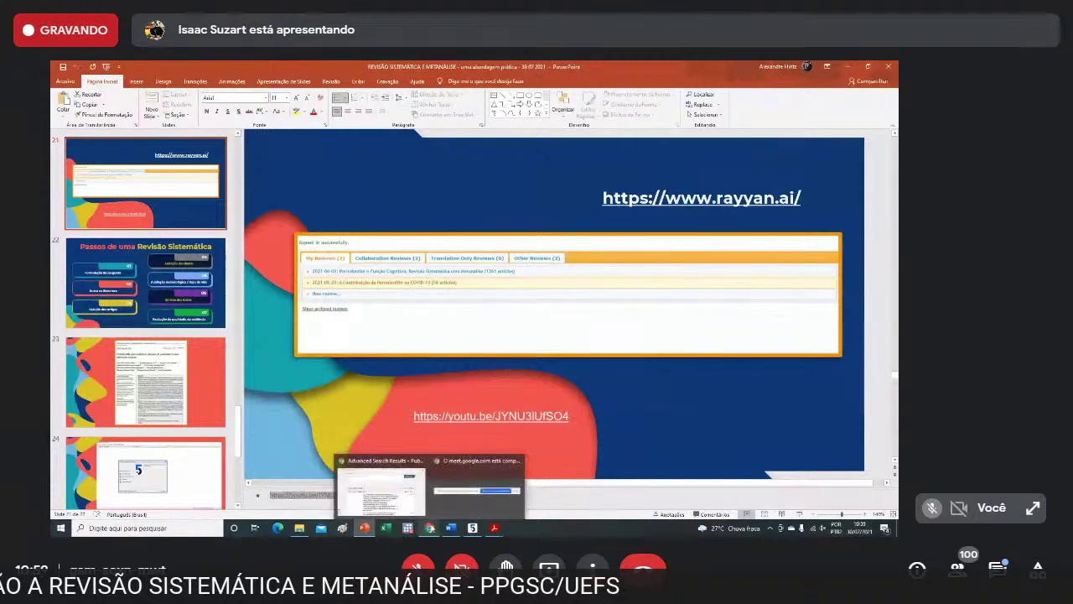
click(382, 491)
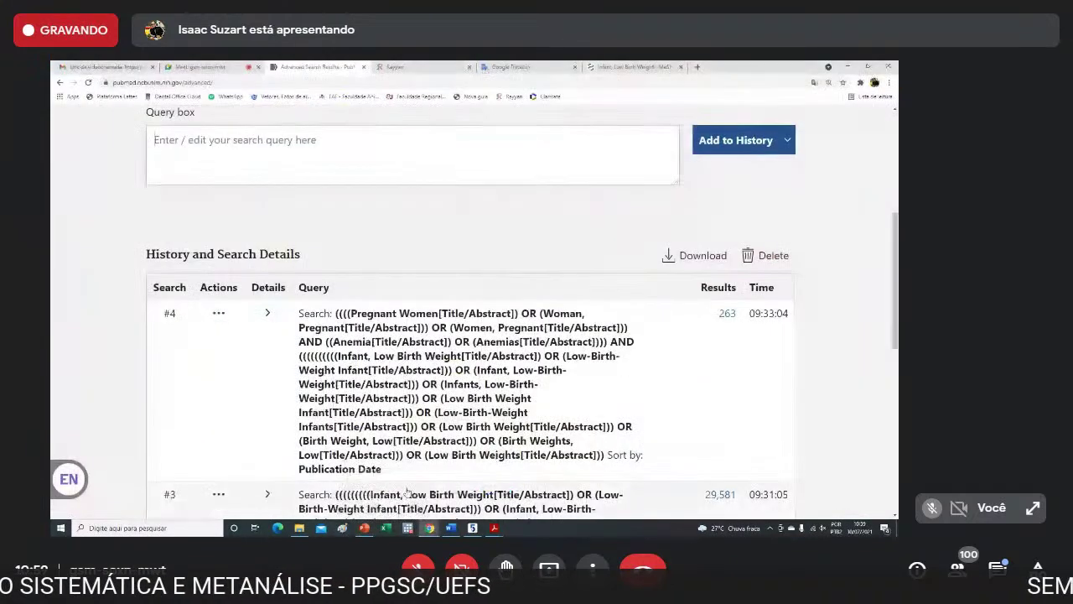
click(198, 68)
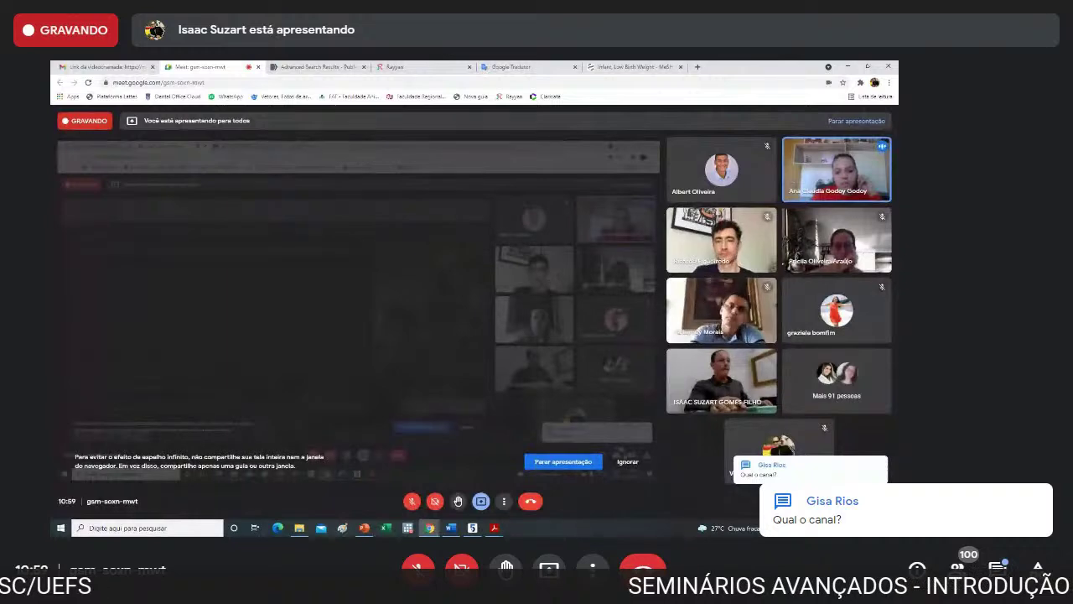
click(855, 499)
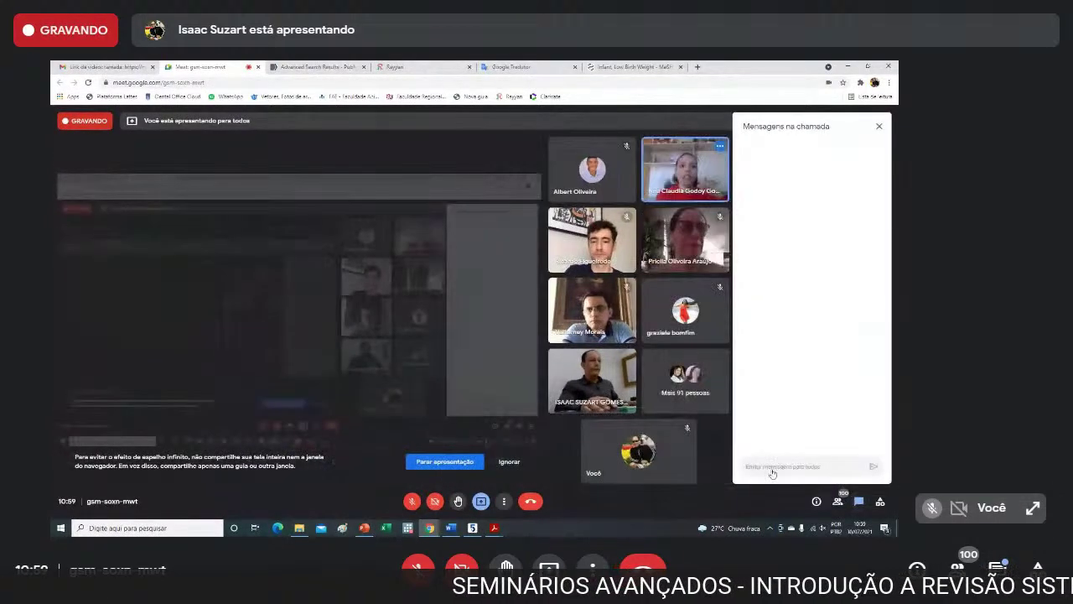
text(https://youtu.be/JYNU3IUfSO4)
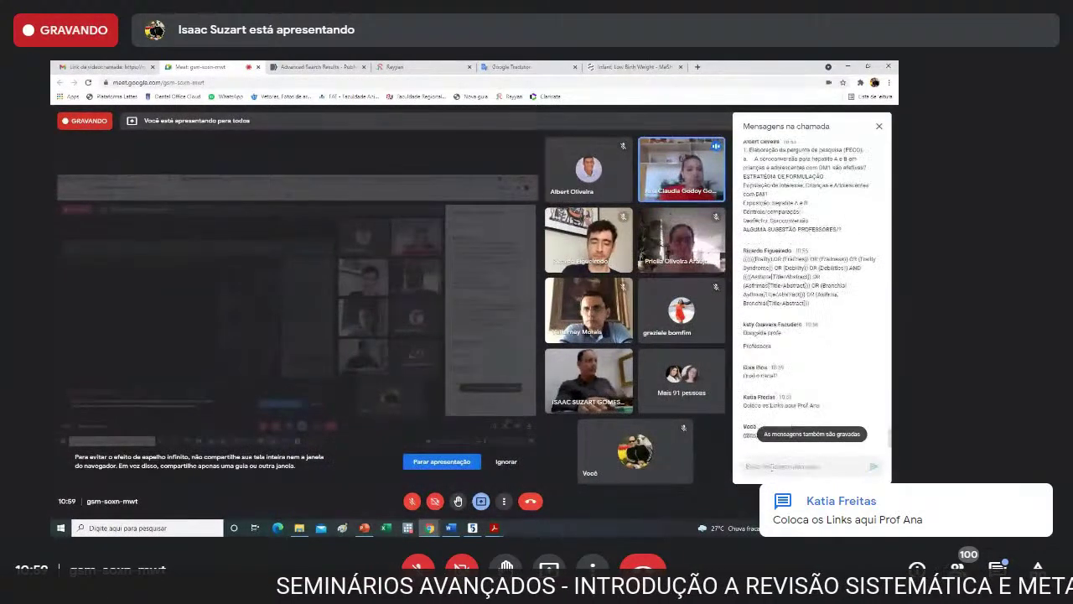
key(Return)
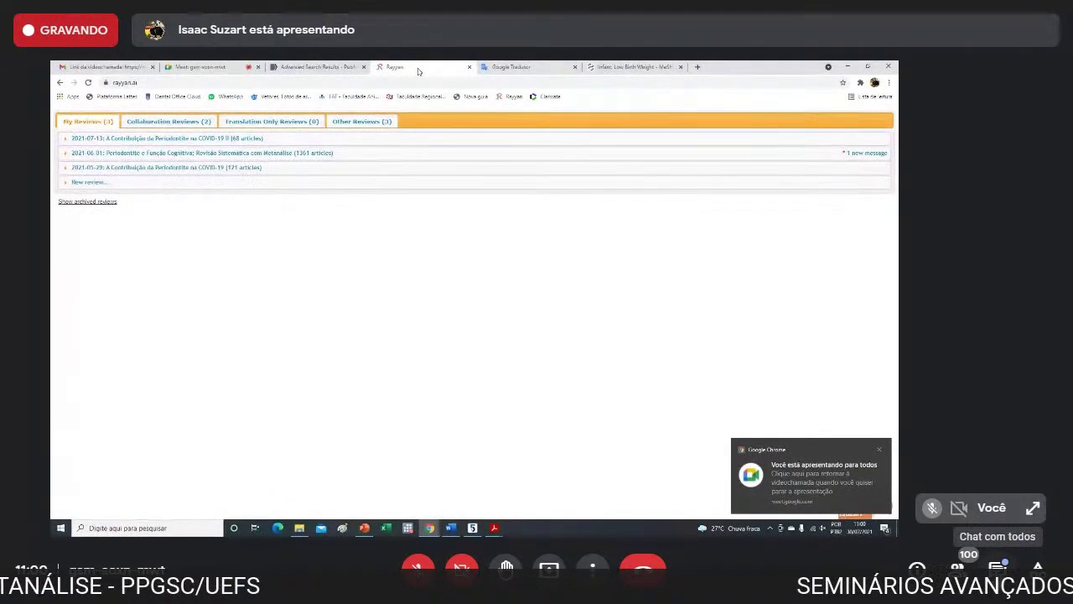
Enlarge the Rayyan page to 150% zoom in Chrome.
click(997, 570)
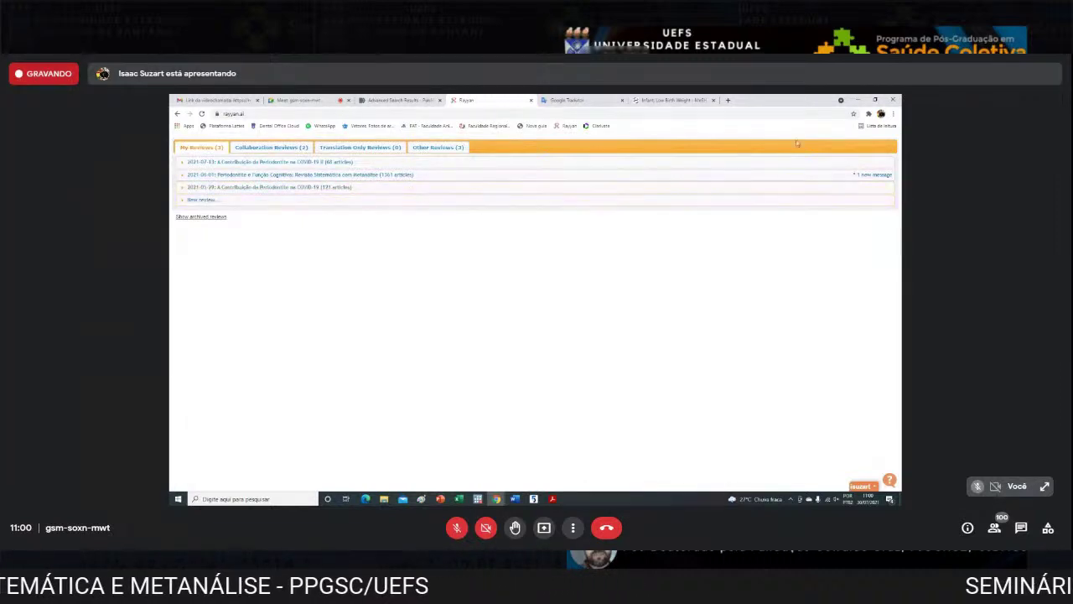
click(894, 114)
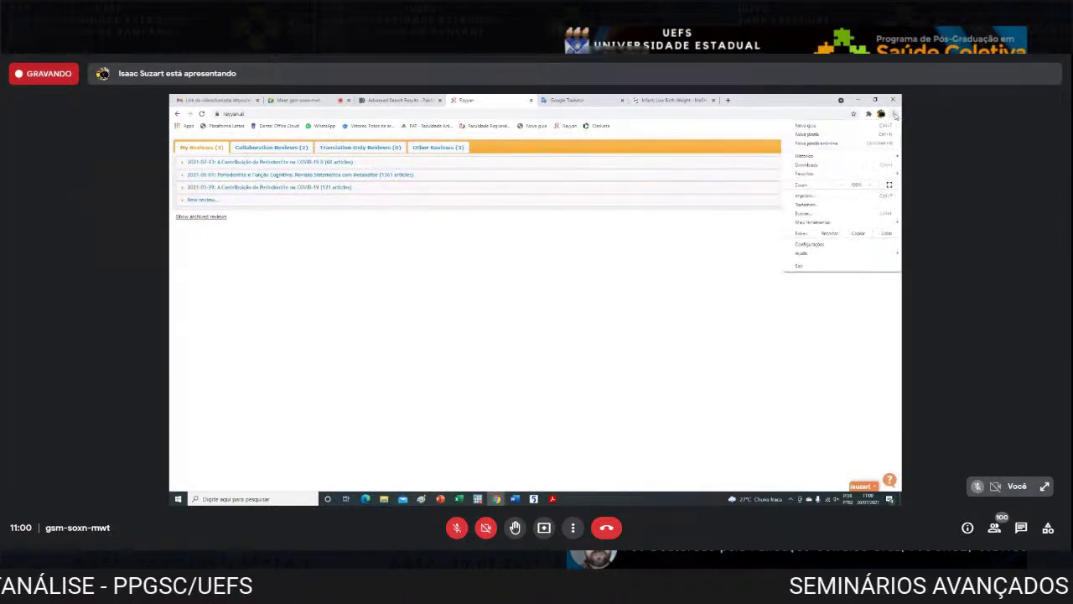
click(872, 185)
click(872, 185)
click(872, 185)
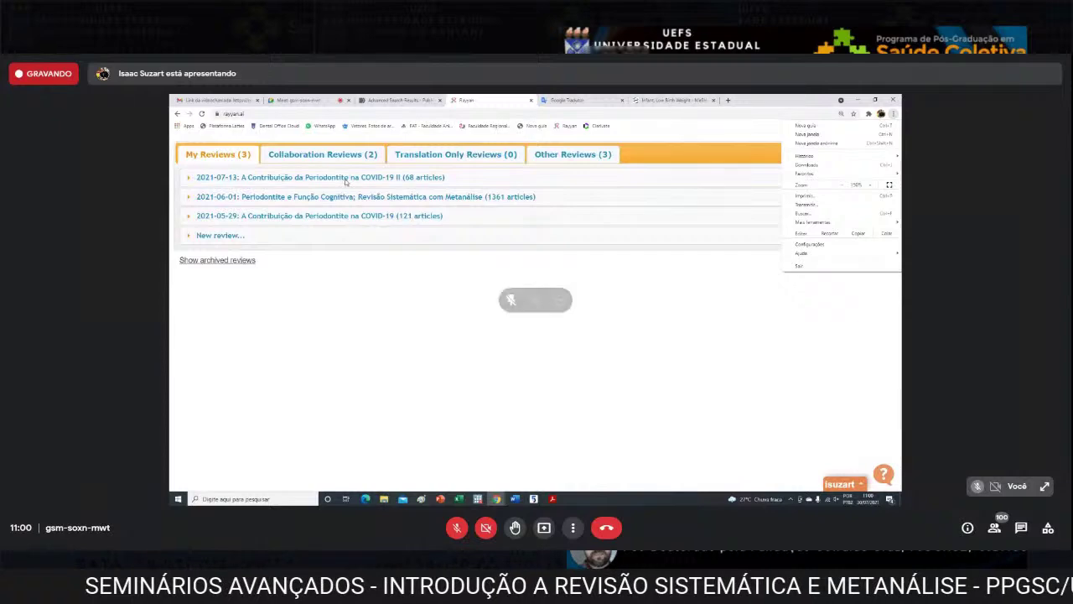
click(573, 527)
click(577, 390)
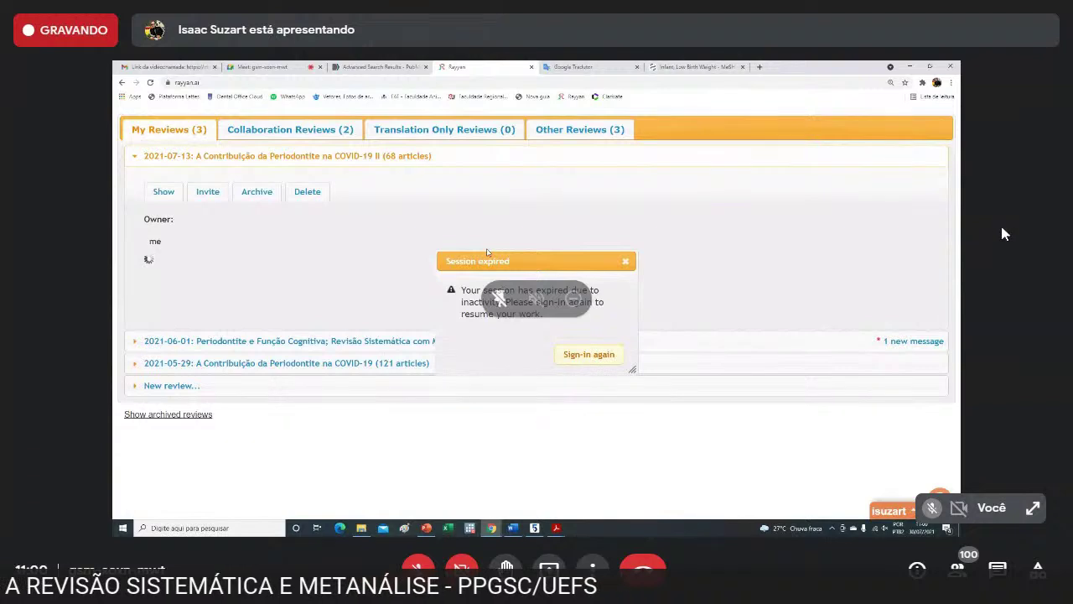
Sign in to Rayyan again with the saved account credentials and leave the profile form for the reviews list.
click(597, 359)
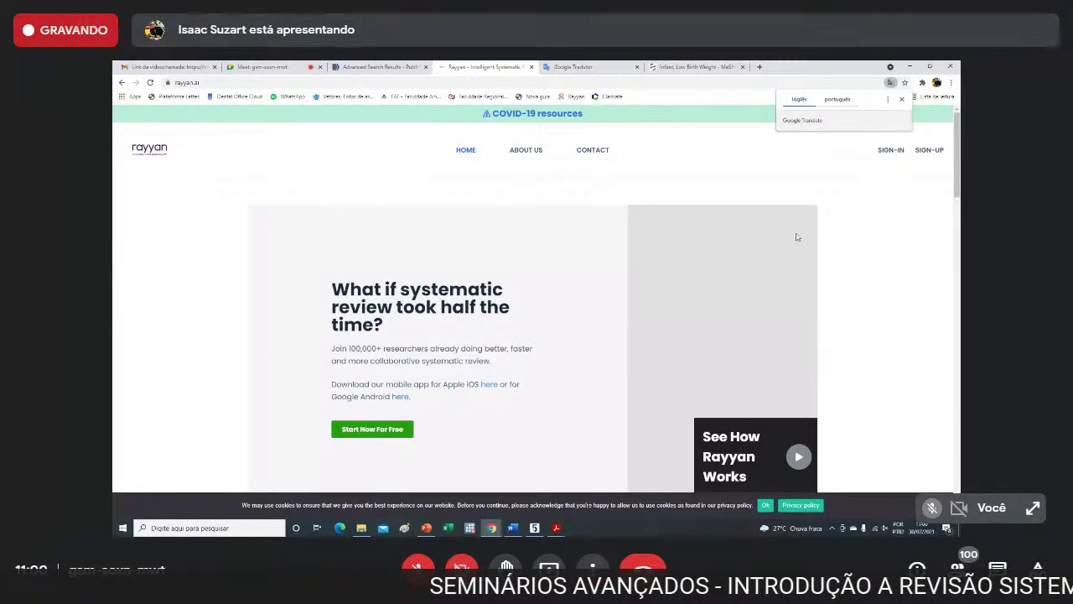
click(889, 150)
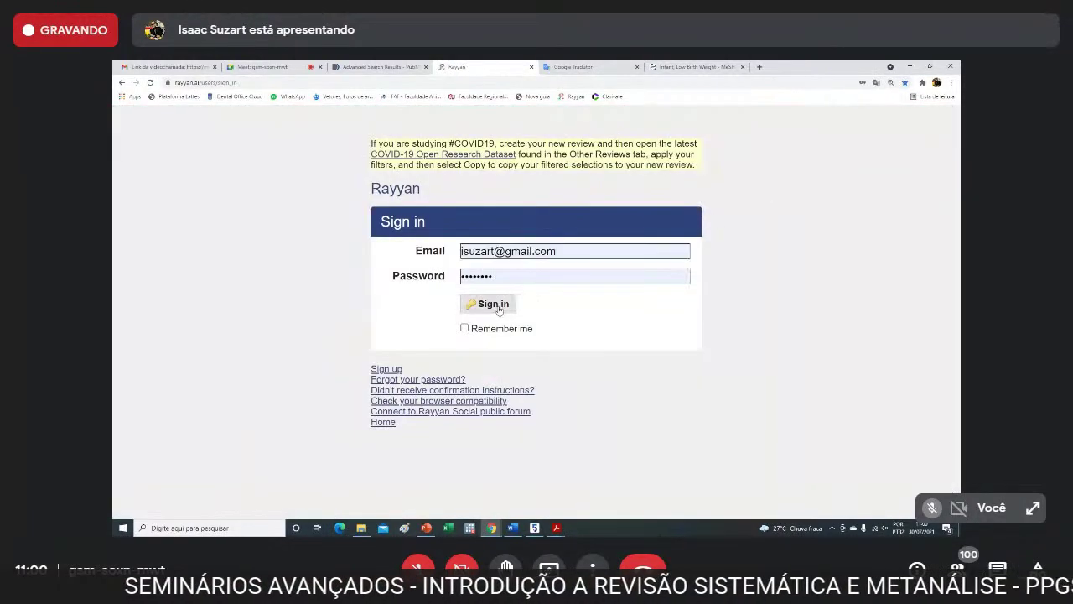
click(501, 306)
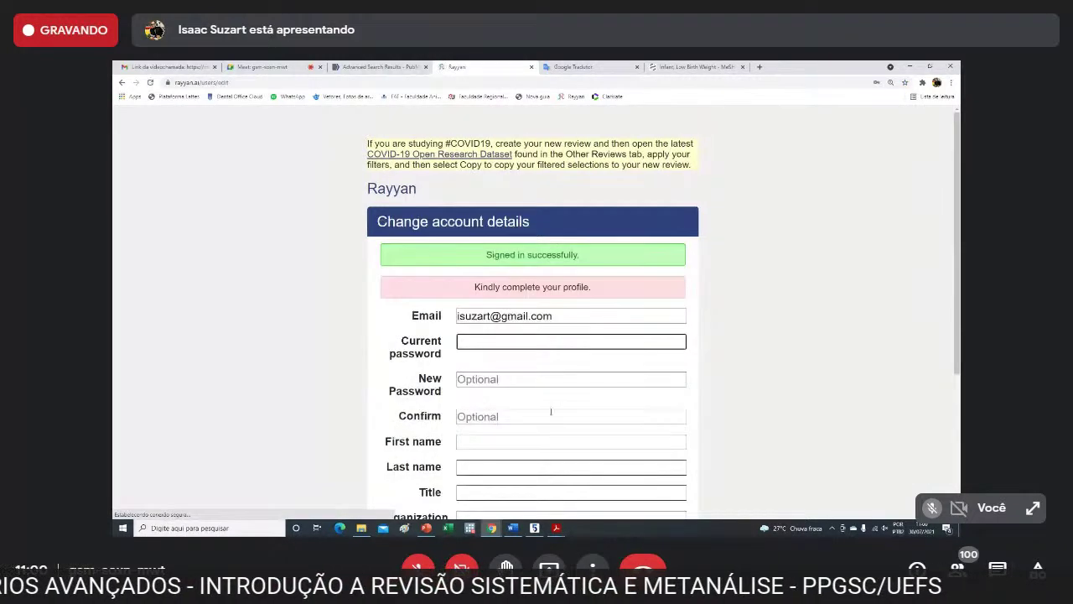
scroll(550, 411, down, 5)
click(491, 441)
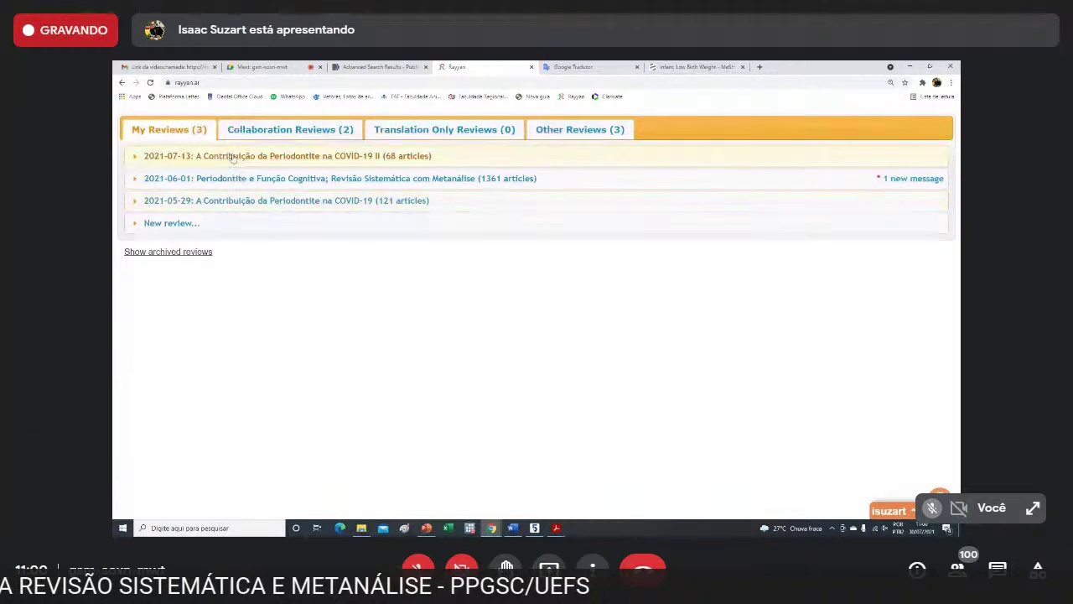
Expand the 2021-07-13 review "A Contribuição da Periodontite na COVID-19 II", then view the Other Reviews and Collaboration Reviews lists.
click(233, 156)
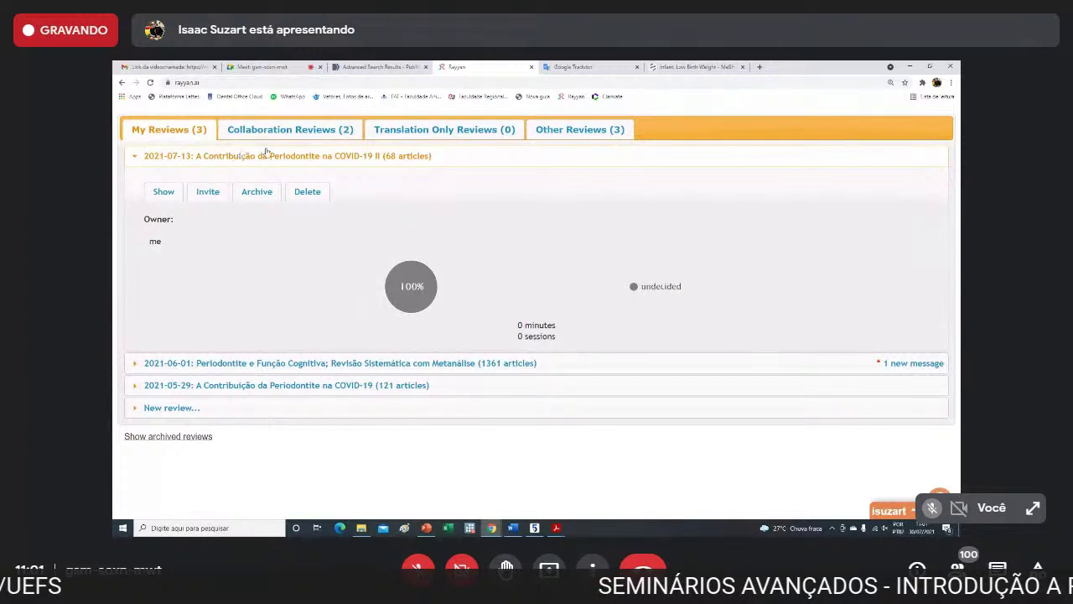
click(536, 129)
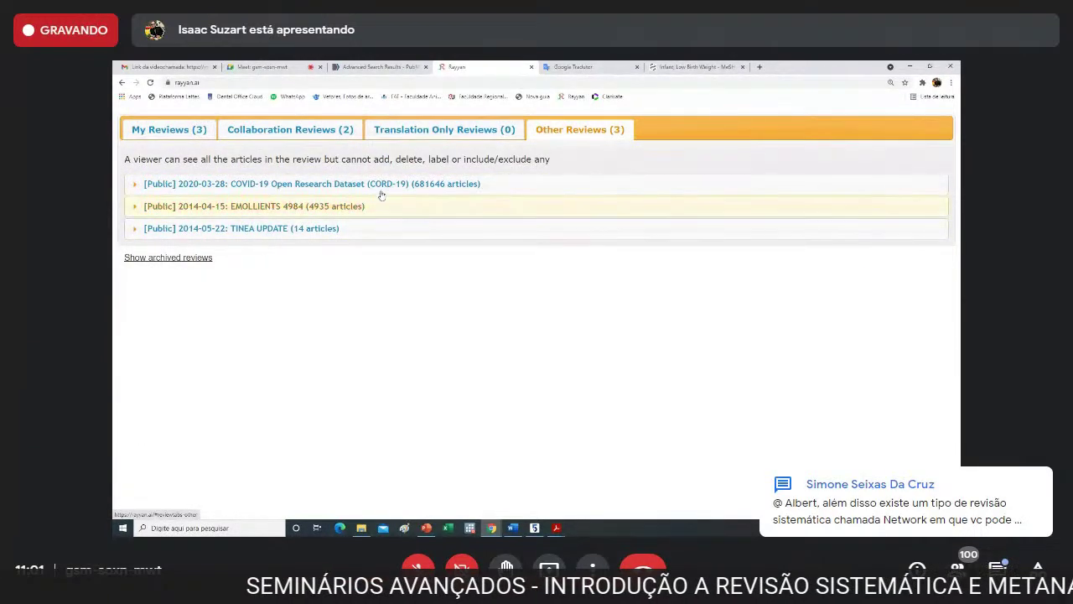
click(298, 130)
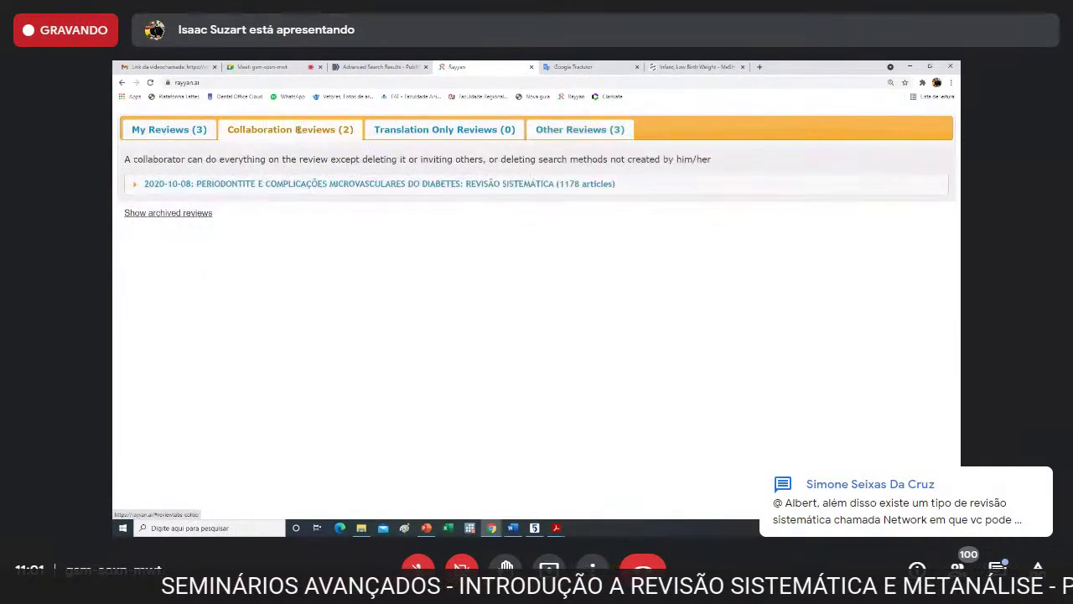
Return to My Reviews and open the 2021-07-13 review "A Contribuição da Periodontite na COVID-19 II" to show its articles.
click(182, 135)
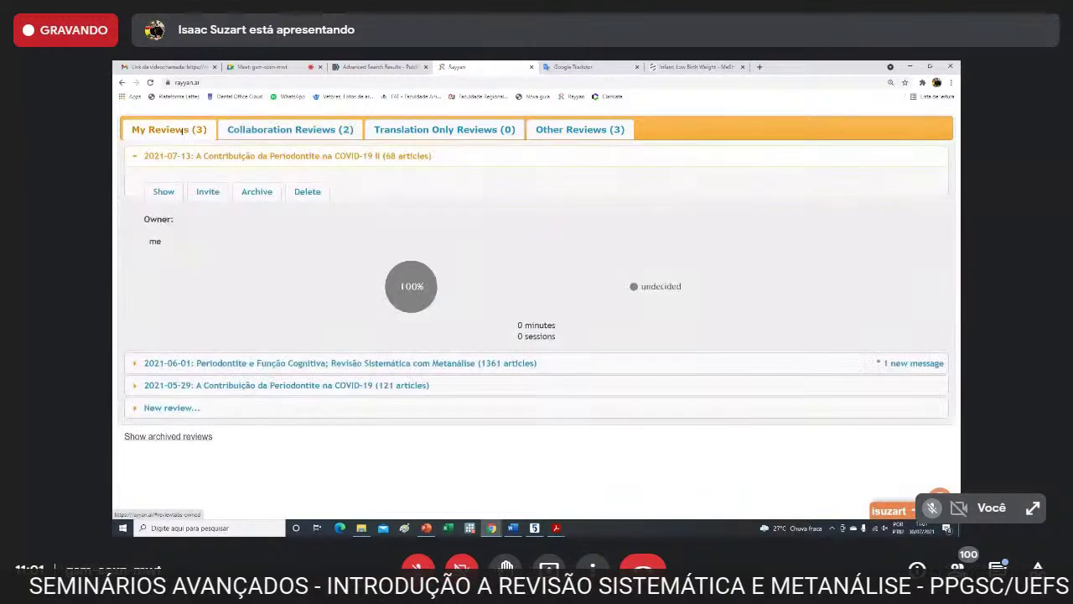
click(165, 193)
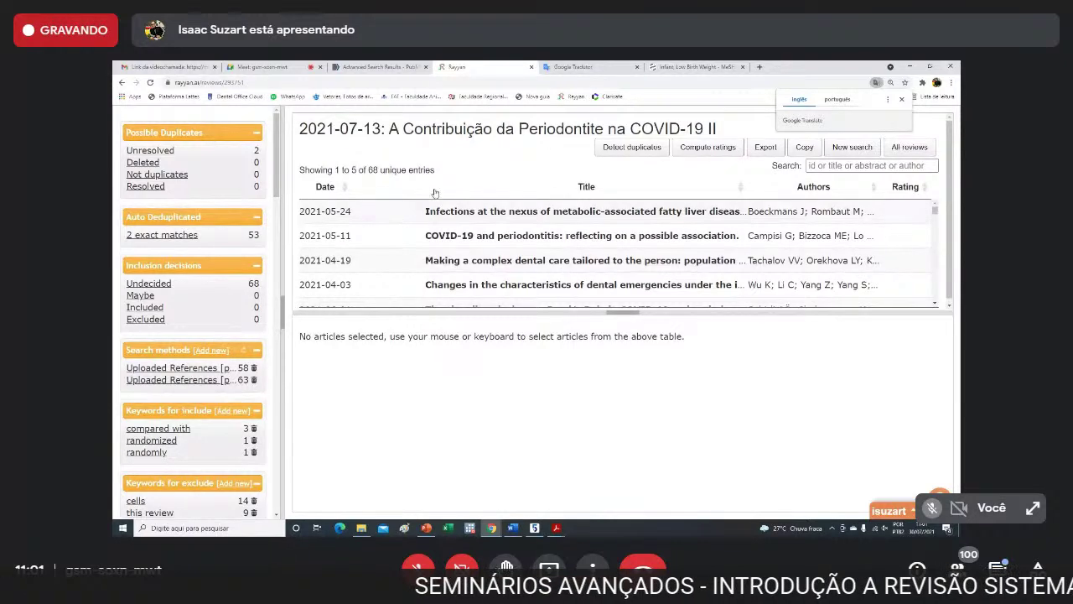
Examine the PubMed search history alongside the Rayyan review's article list, inclusion decisions, search methods and keyword filters.
click(400, 67)
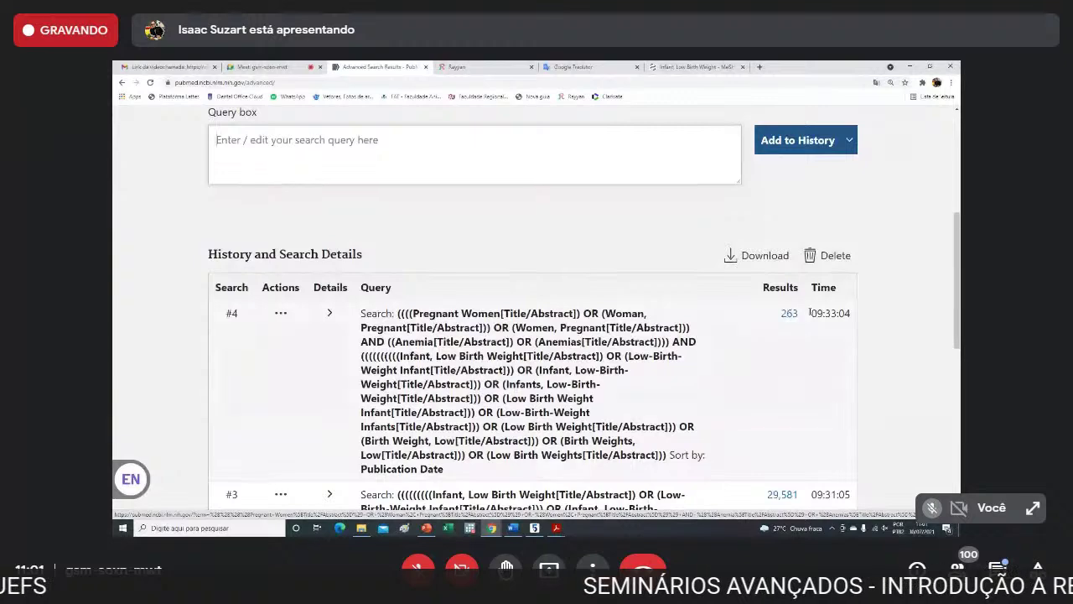
click(457, 70)
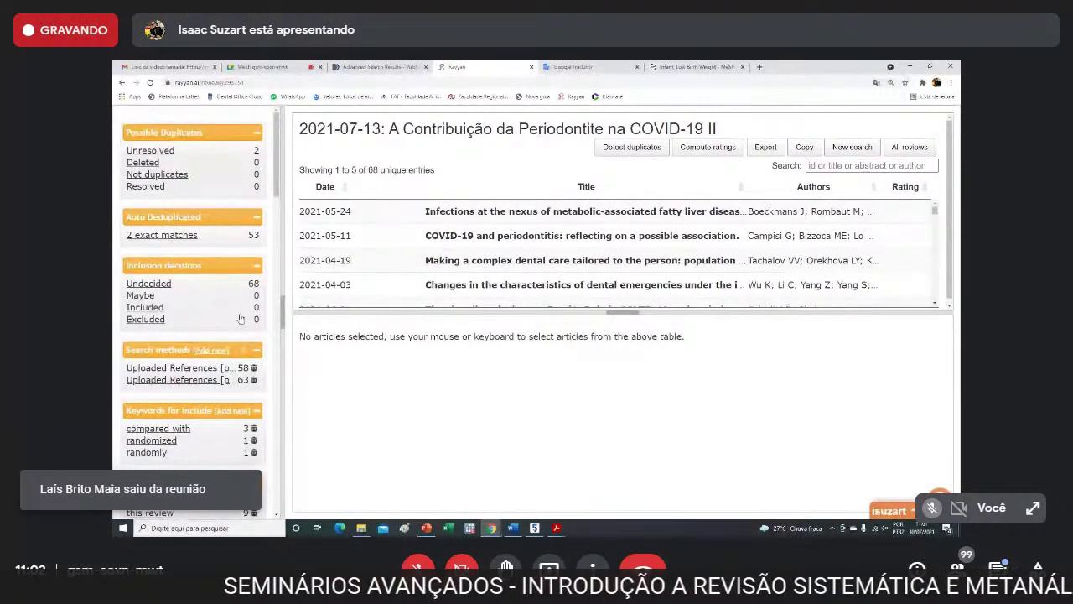
scroll(240, 319, down, 3)
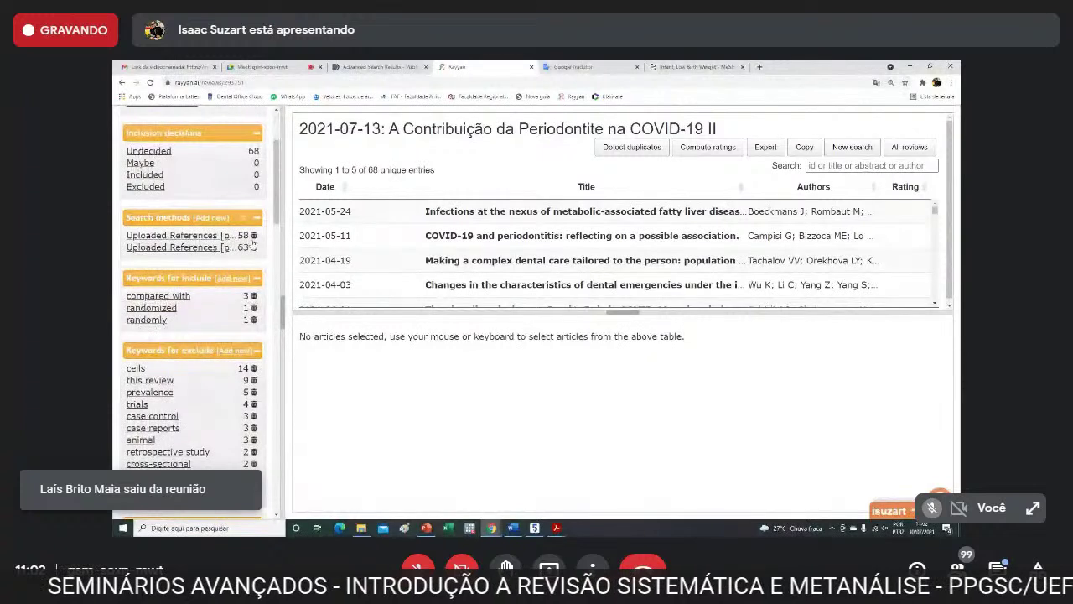
scroll(260, 231, up, 3)
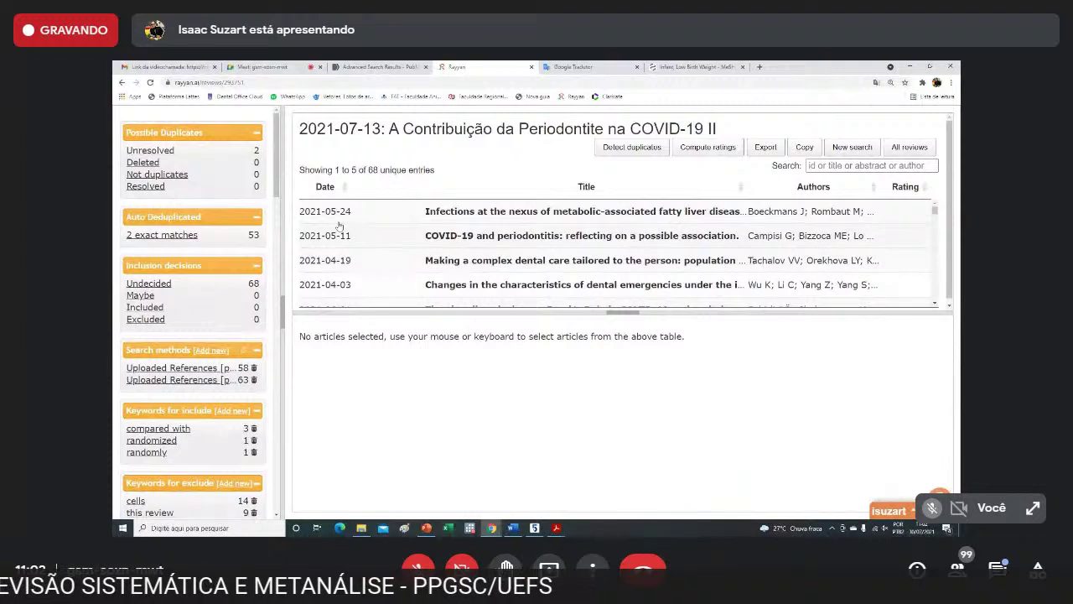
scroll(913, 229, down, 3)
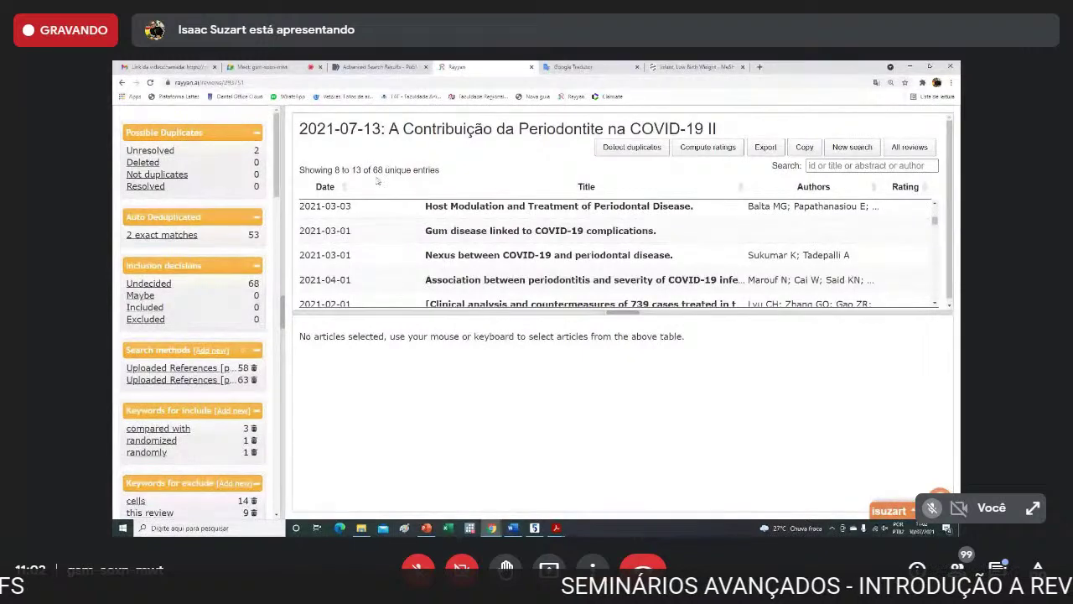
mouse_move(935, 222)
mouse_down()
mouse_move(934, 299)
mouse_move(934, 209)
mouse_up()
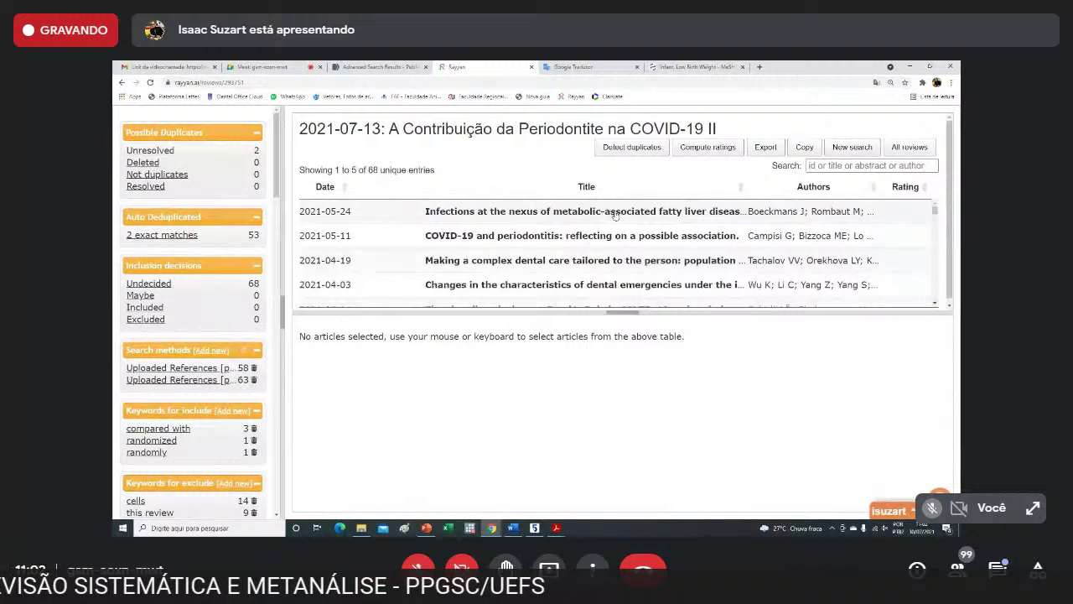
click(379, 67)
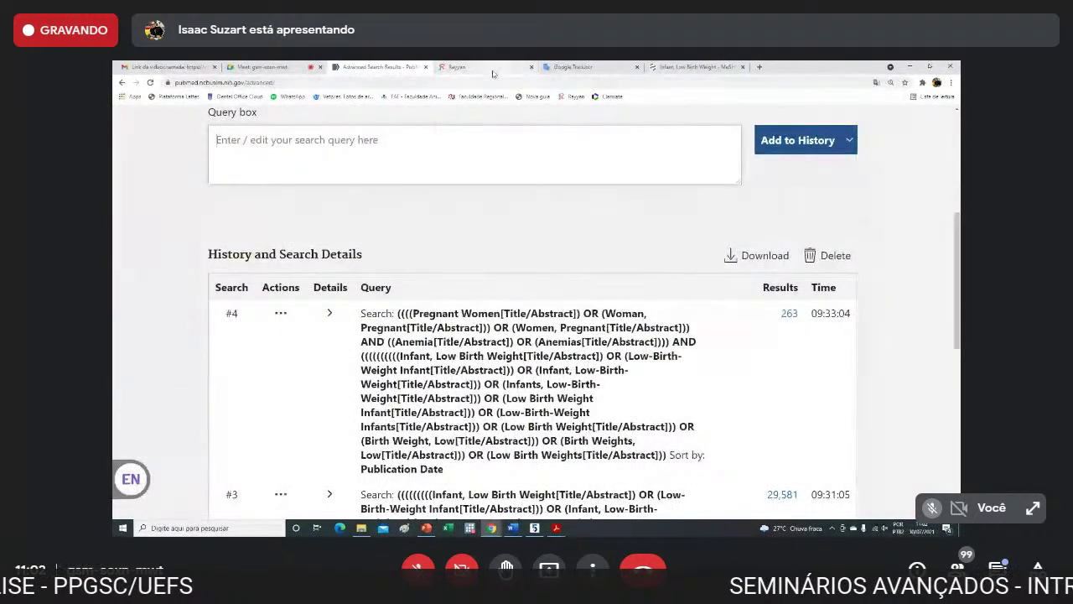
click(457, 67)
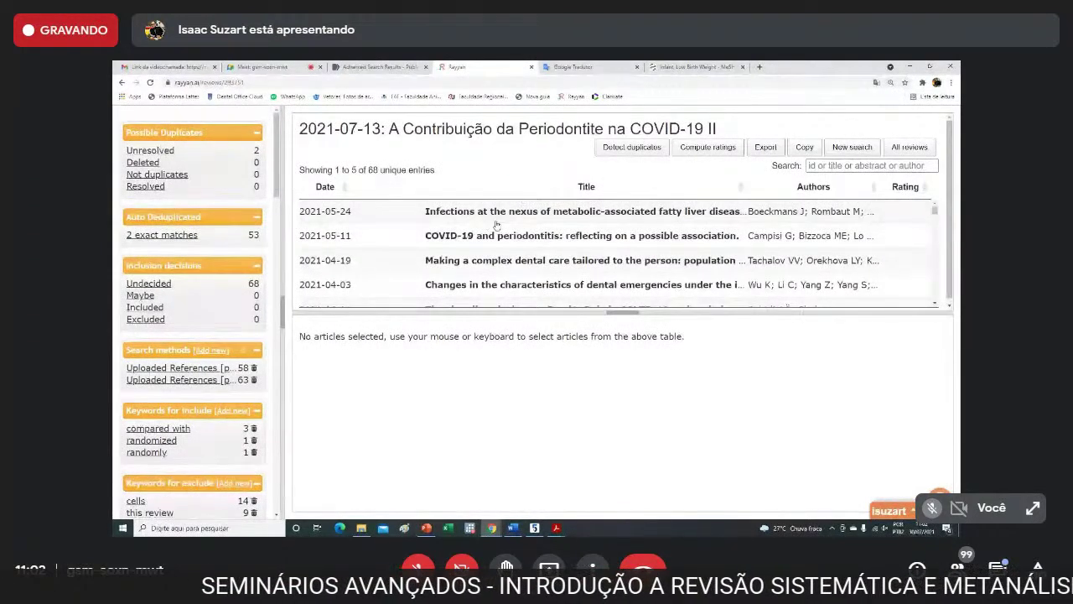
Read the abstract of "Infections at the nexus of metabolic-associated fatty liver disease" and mark the article as excluded.
click(459, 216)
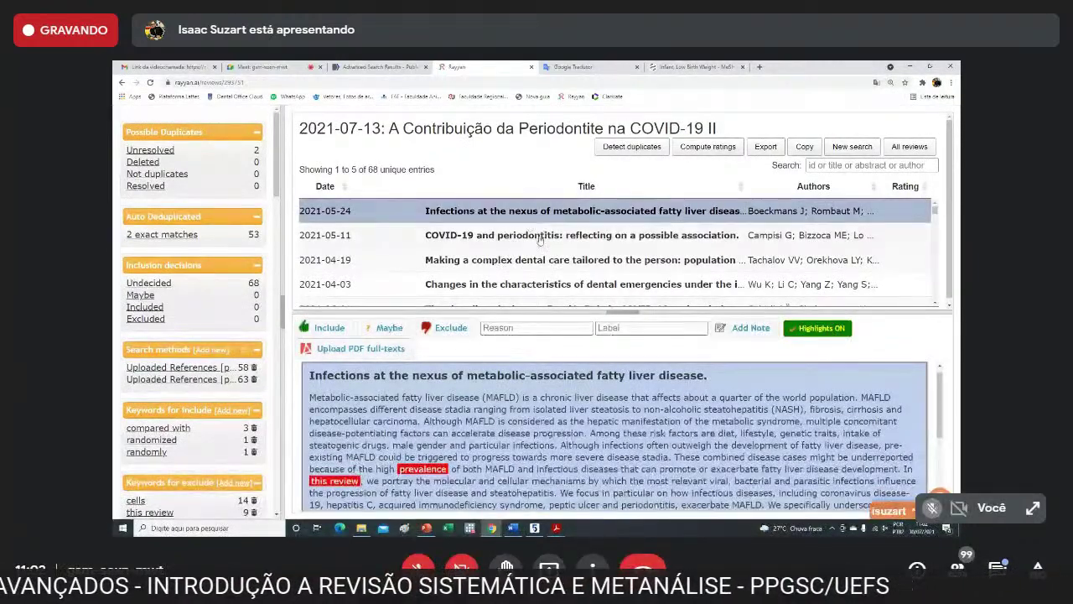
scroll(543, 235, down, 1)
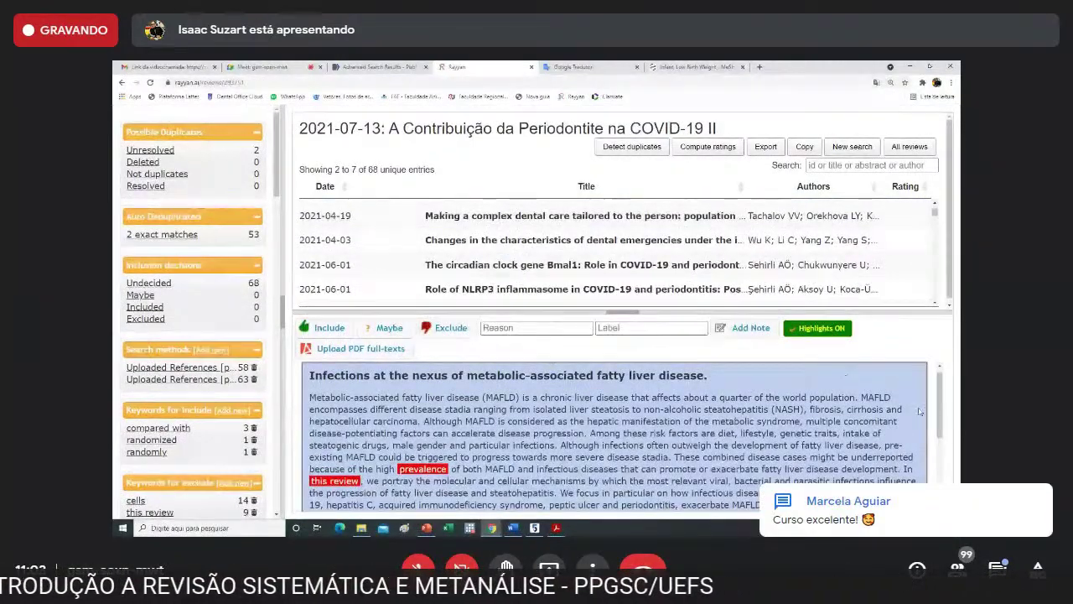
mouse_move(938, 410)
mouse_down()
mouse_move(939, 421)
mouse_move(939, 402)
mouse_up()
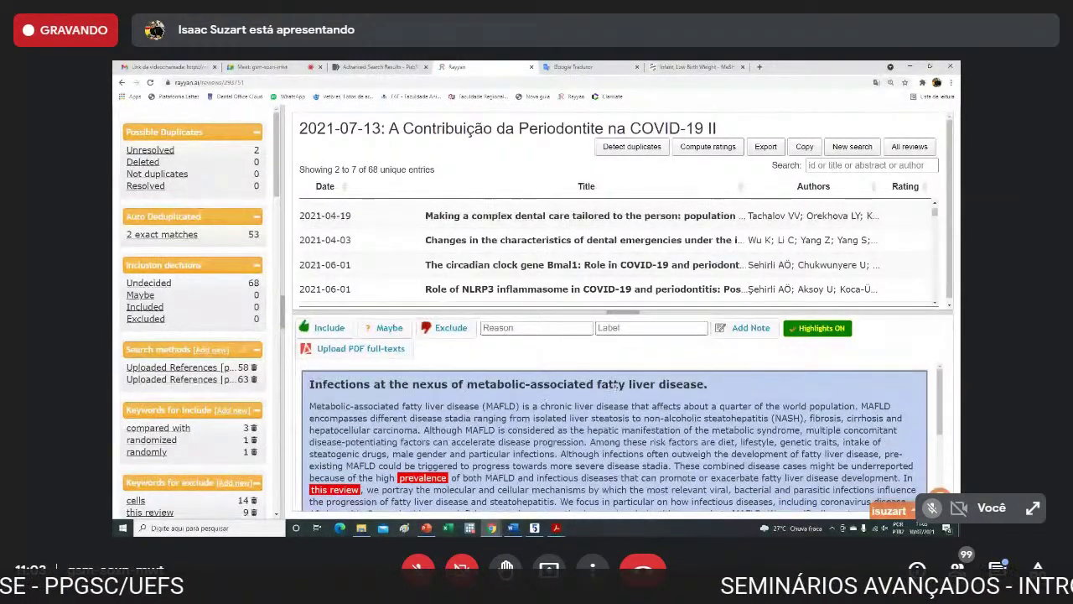
scroll(702, 398, down, 2)
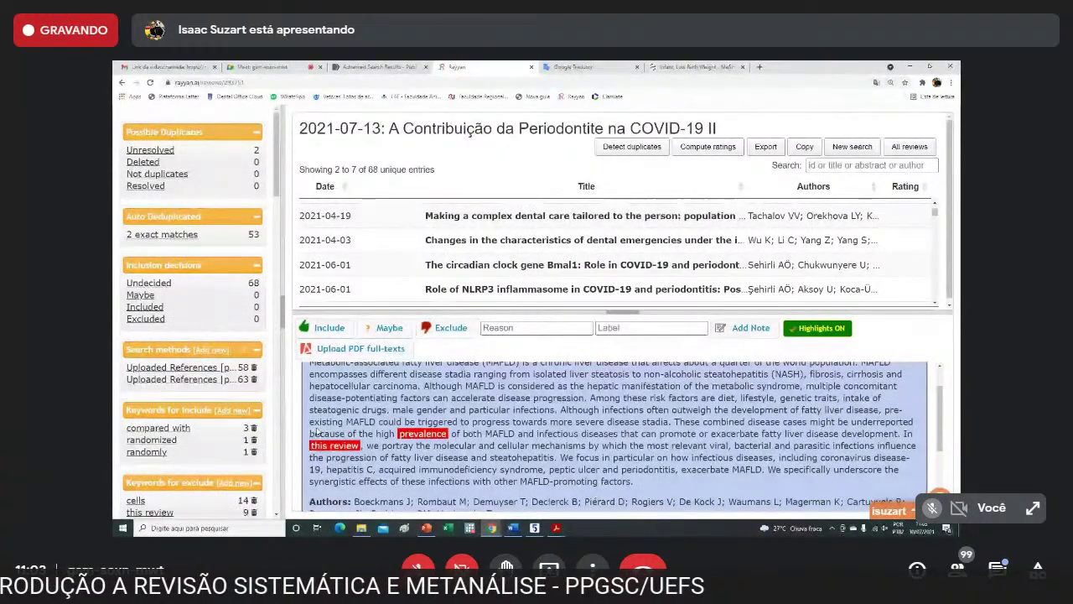
click(450, 330)
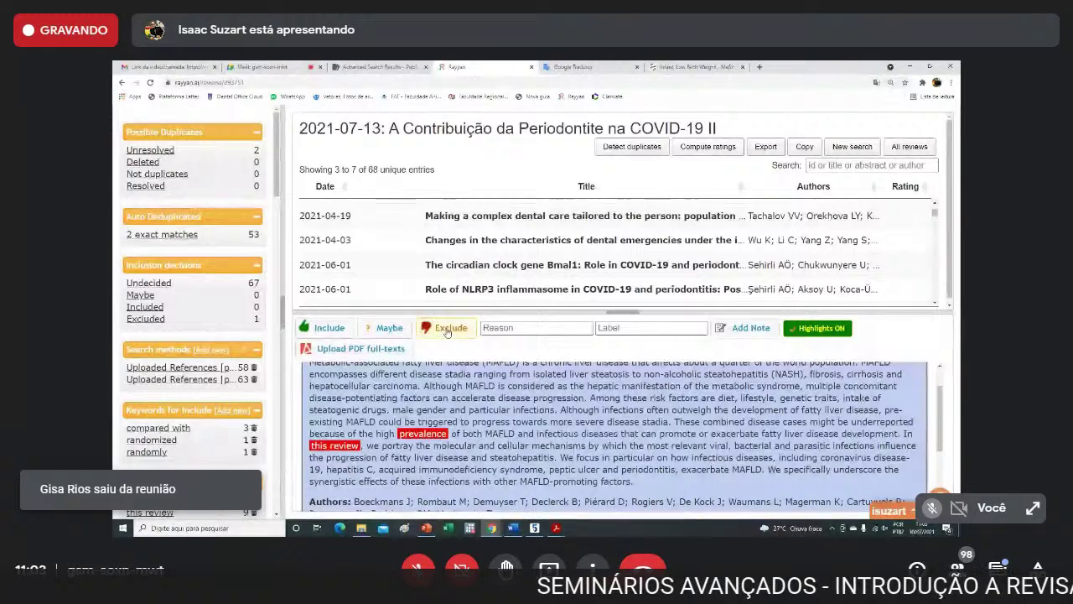
scroll(936, 206, up, 2)
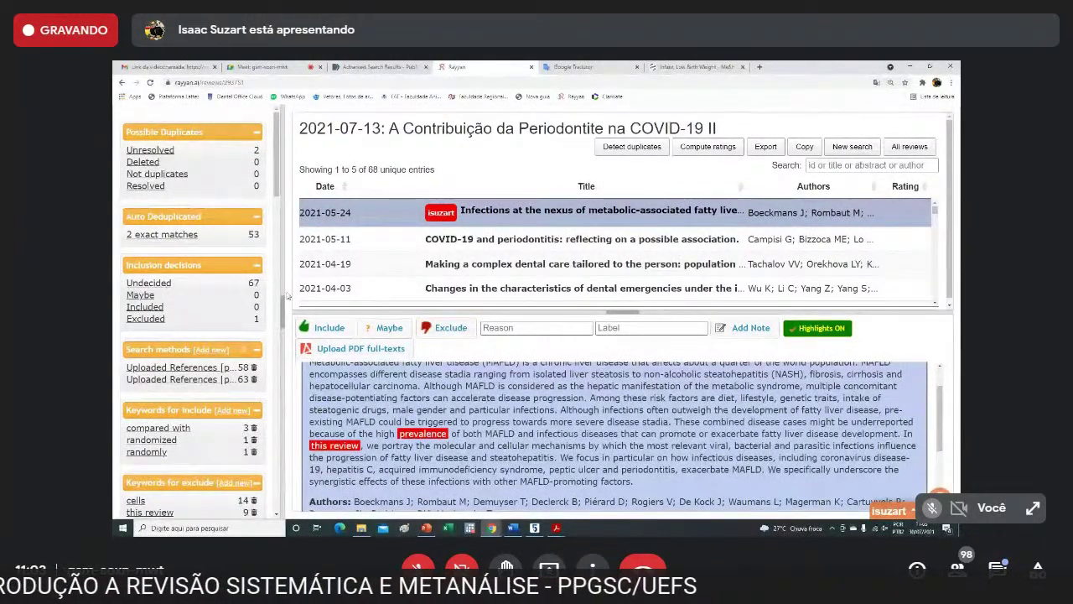
Read the abstract of "Association between periodontitis and severity of COVID-19 infection: A case-control study" and mark the article as included.
scroll(443, 261, down, 2)
scroll(444, 265, down, 3)
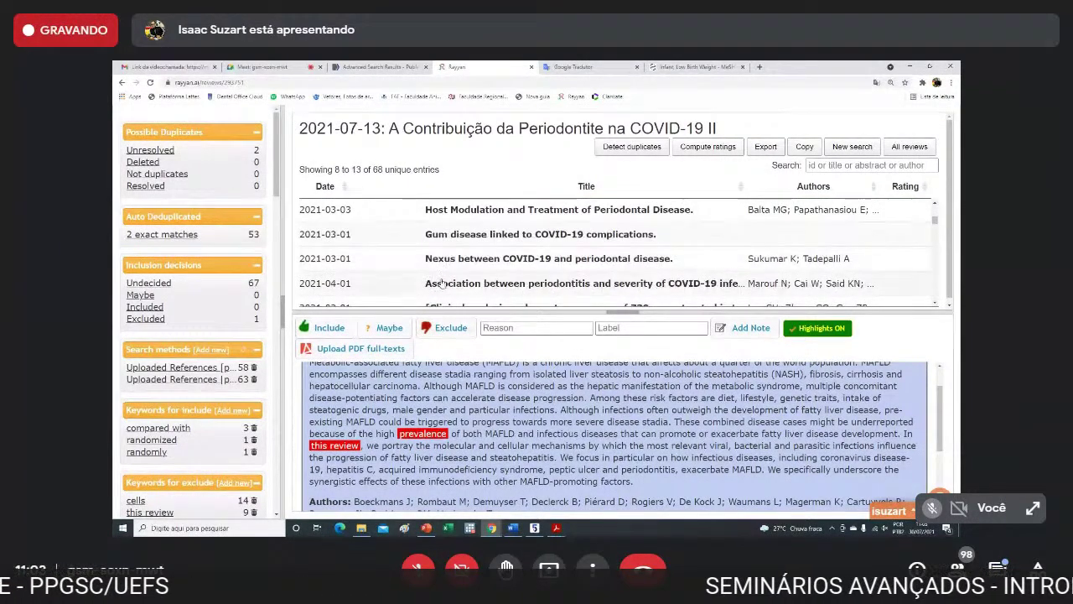
click(442, 284)
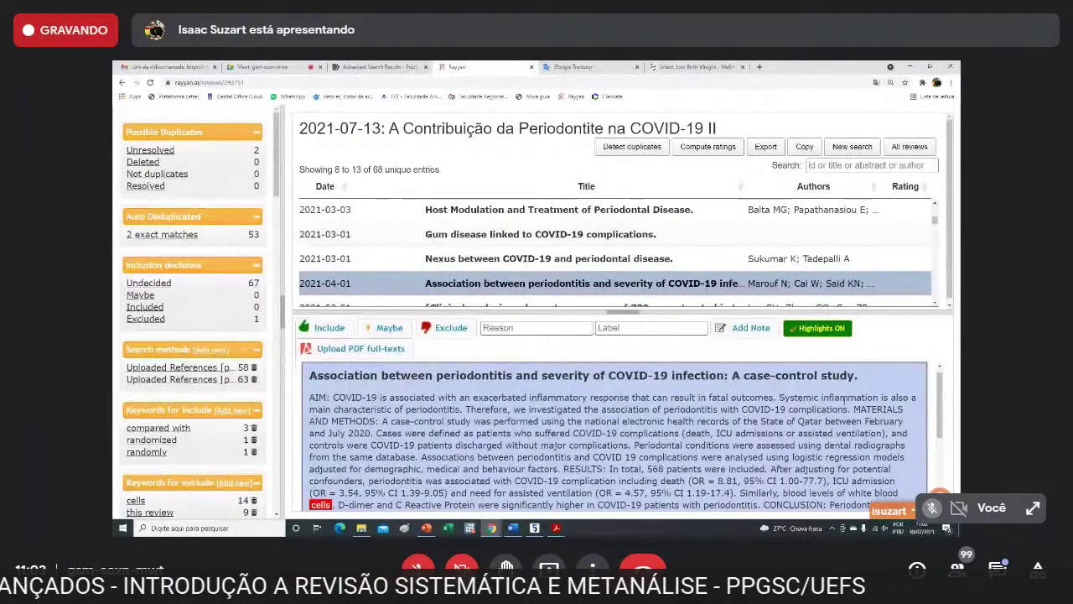
scroll(834, 409, down, 1)
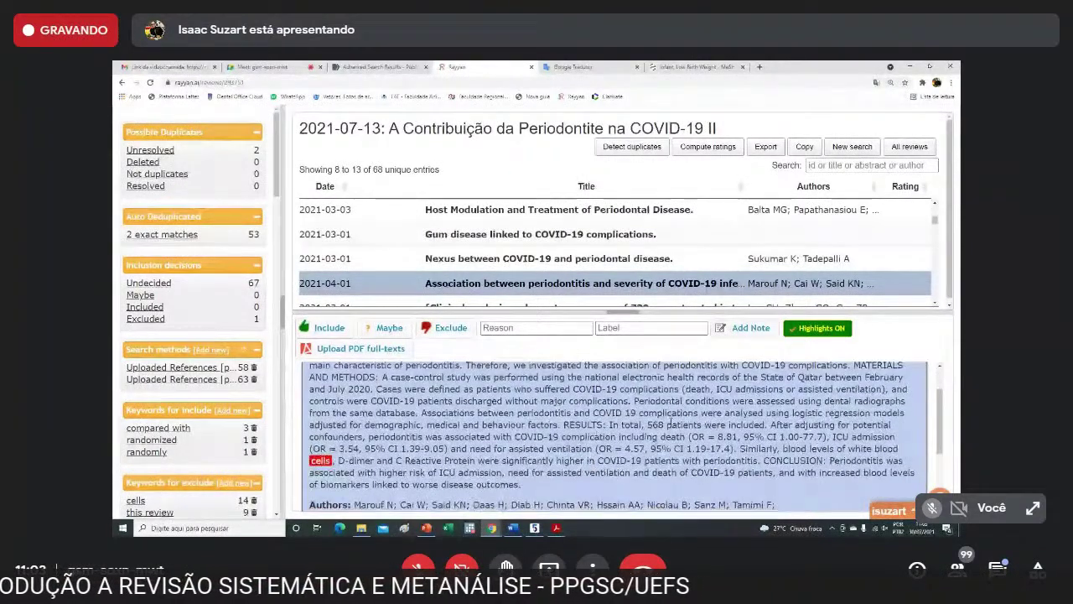
scroll(569, 425, up, 1)
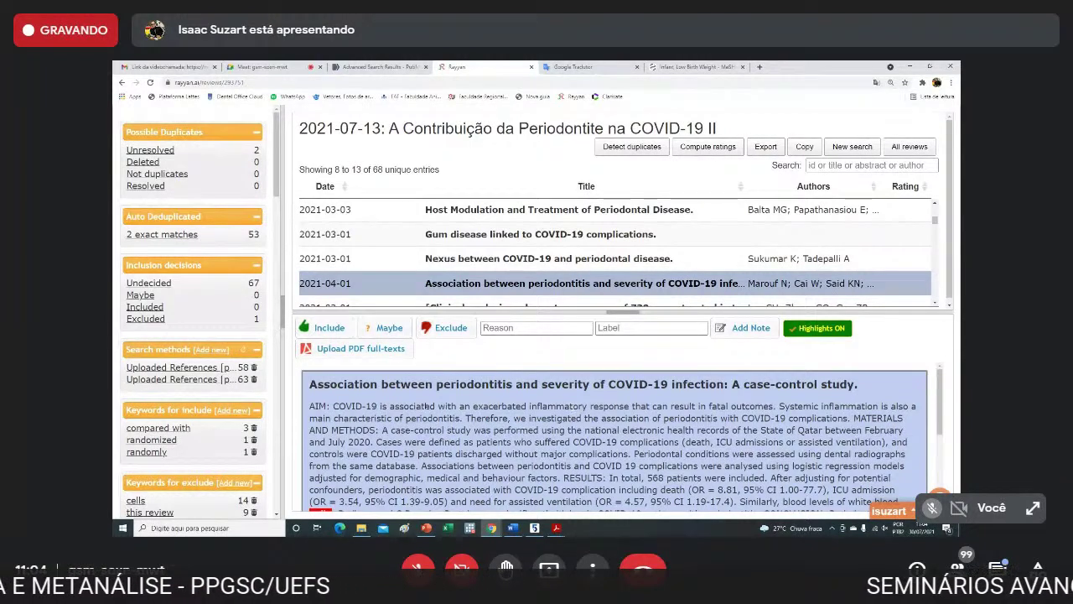
click(319, 326)
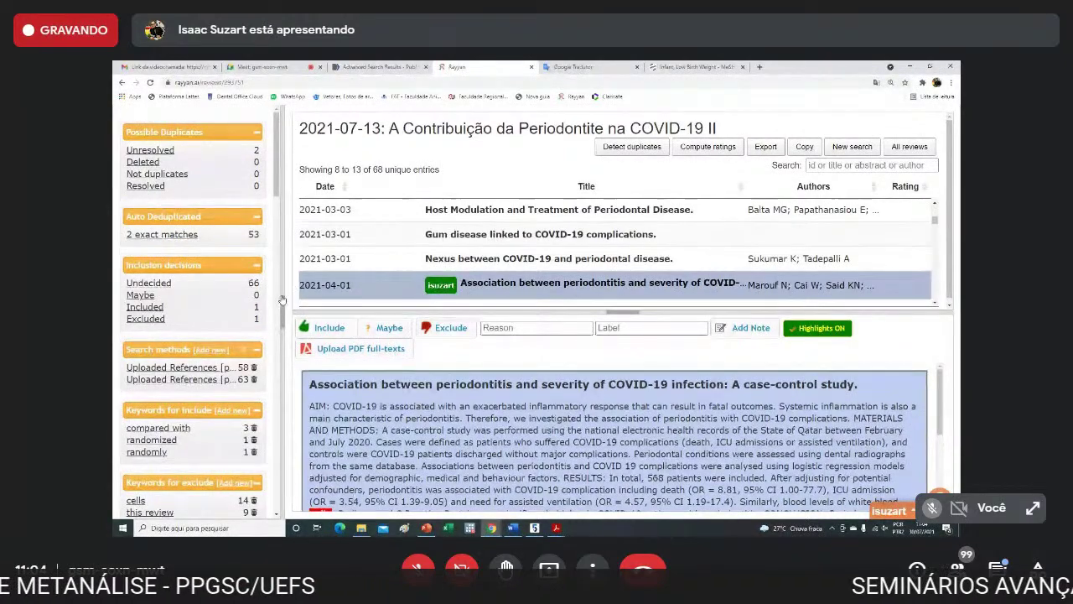
Review the record details of "Gum disease linked to COVID-19 complications" and mark the article as maybe.
click(442, 238)
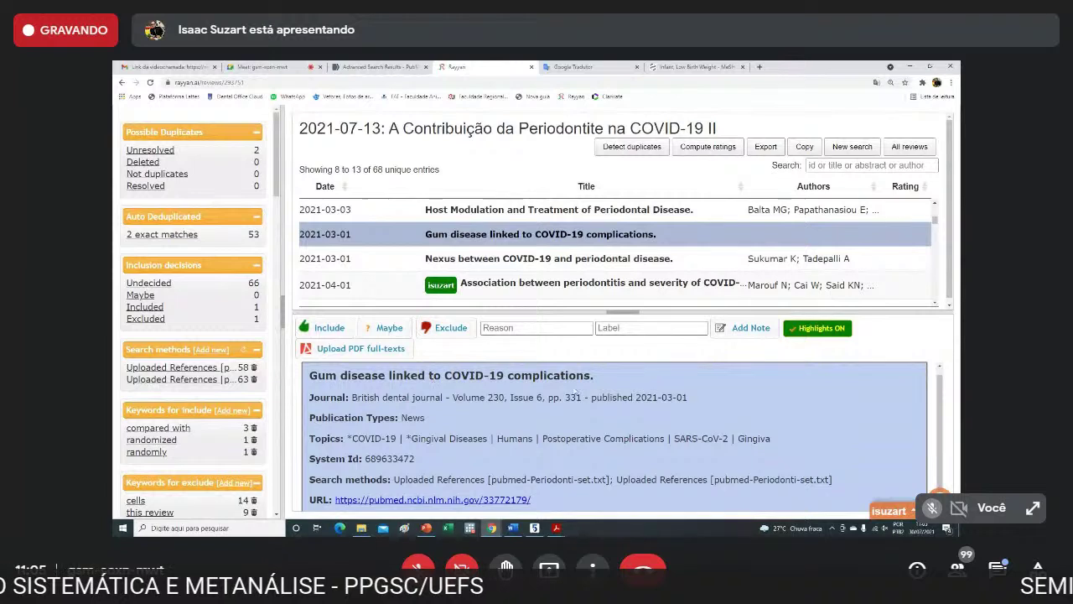
scroll(460, 405, down, 1)
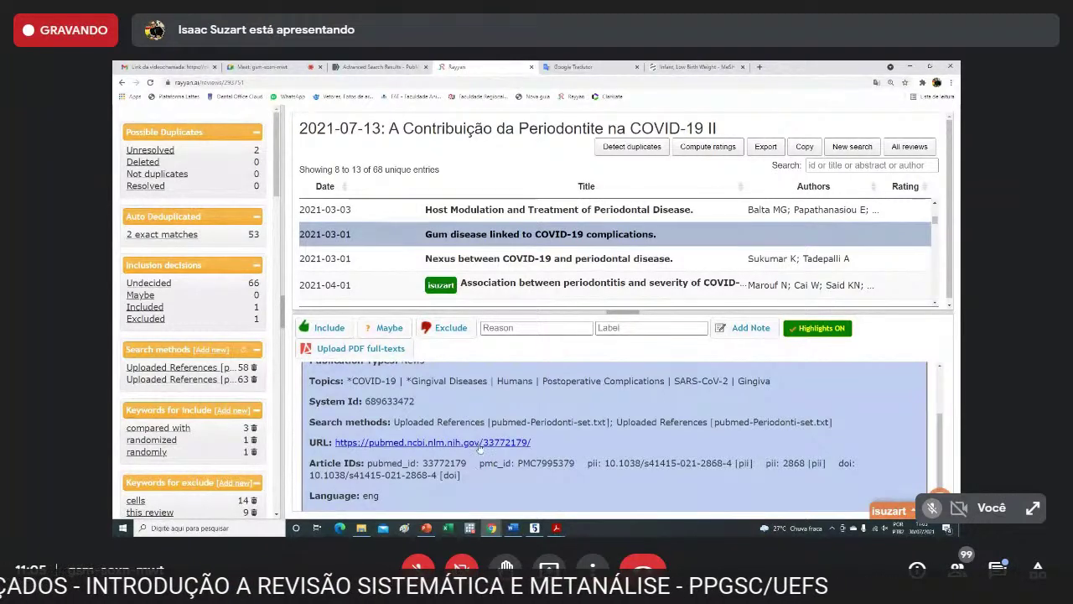
scroll(481, 424, up, 2)
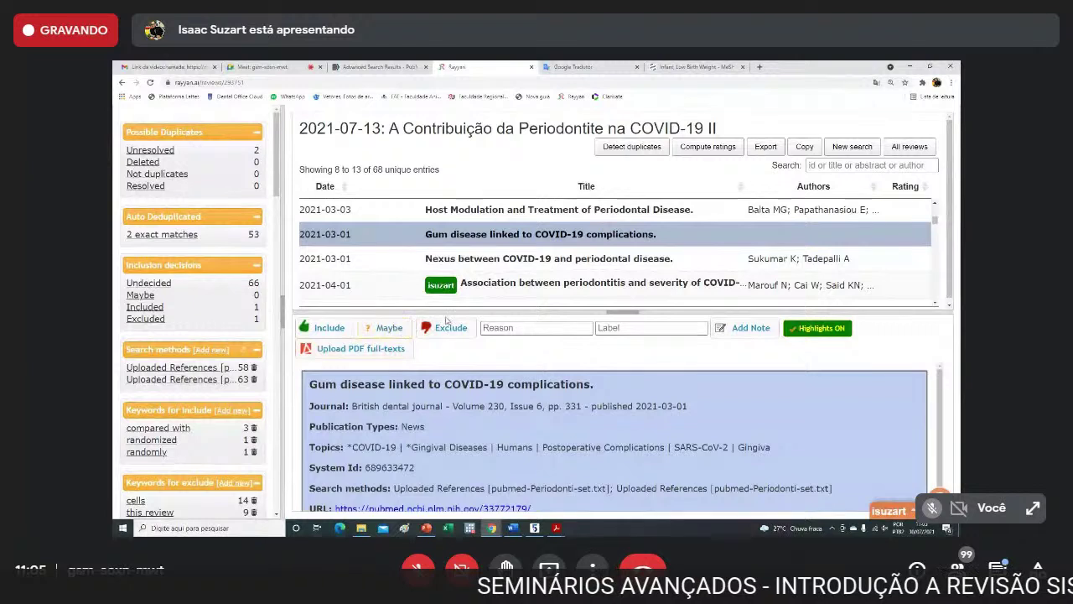
click(391, 328)
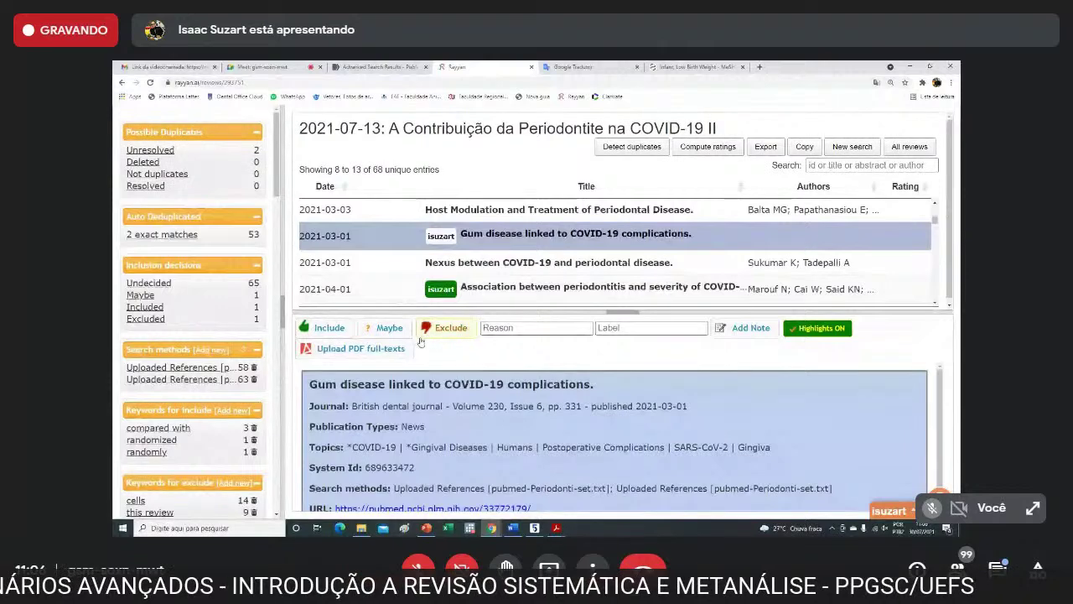
Reselect the periodontitis case-control article, then return to all reviews and expand the 2021-05-29 review "A Contribuição da Periodontite na COVID-19".
click(447, 297)
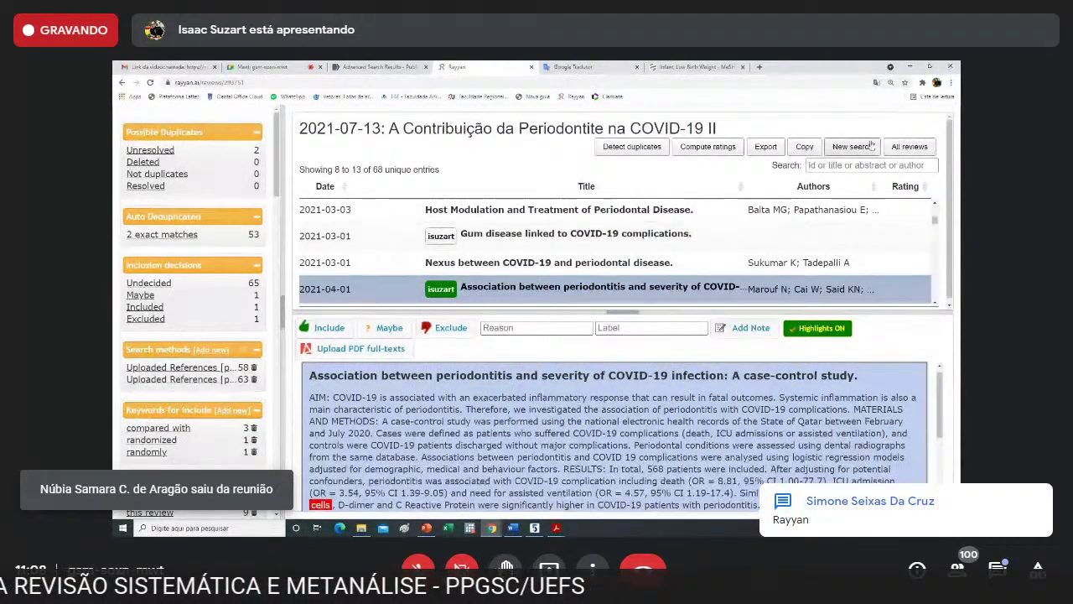
click(901, 148)
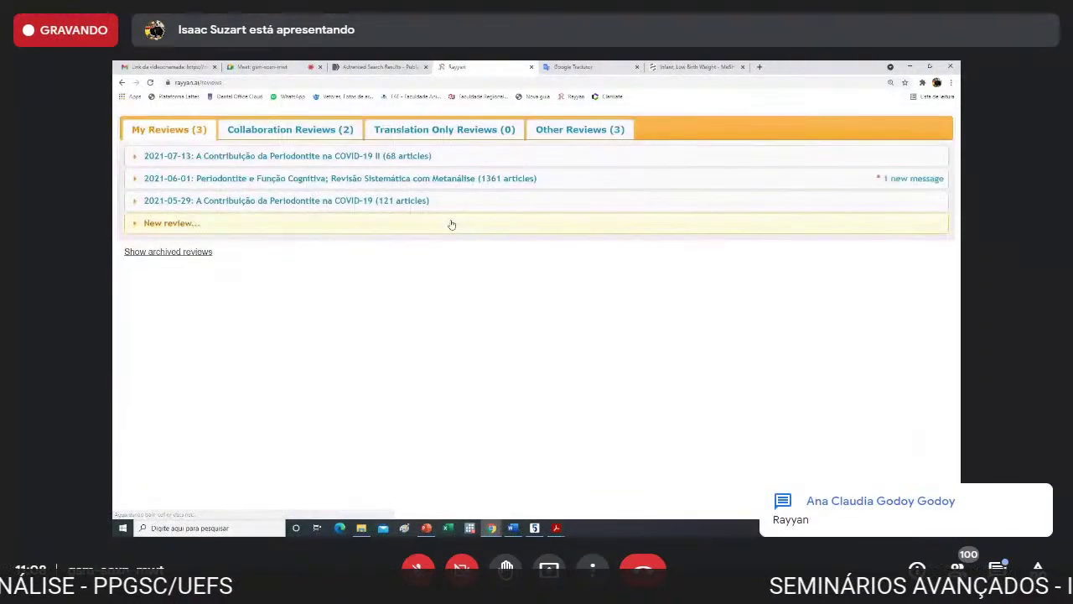
click(376, 202)
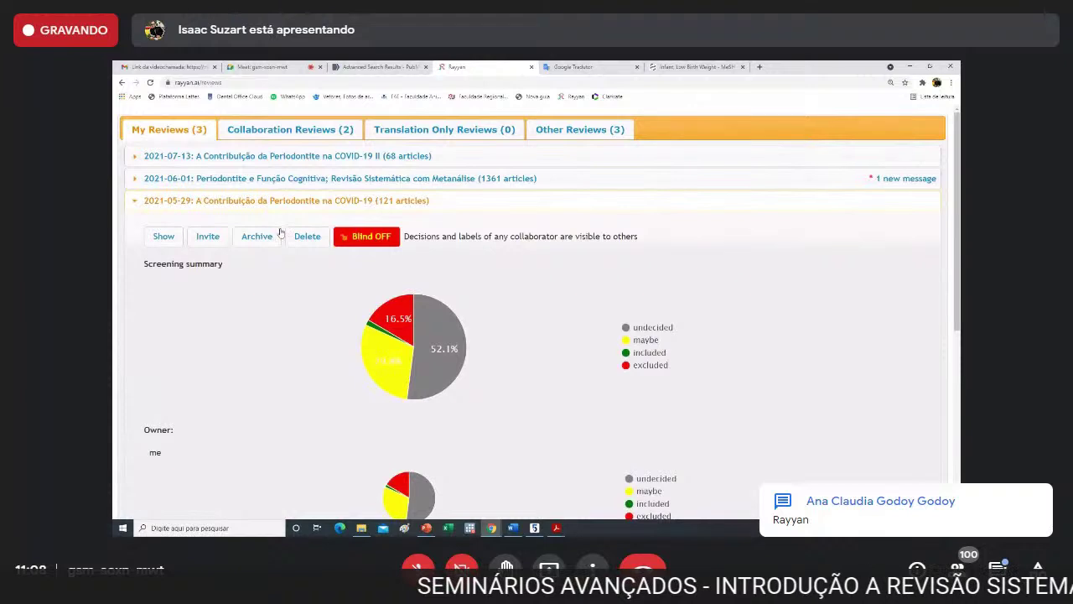
In the 2021-05-29 periodontitis and COVID-19 review, filter to included articles and open the full-text PDF of the case-control study on COVID-19 severity.
click(162, 237)
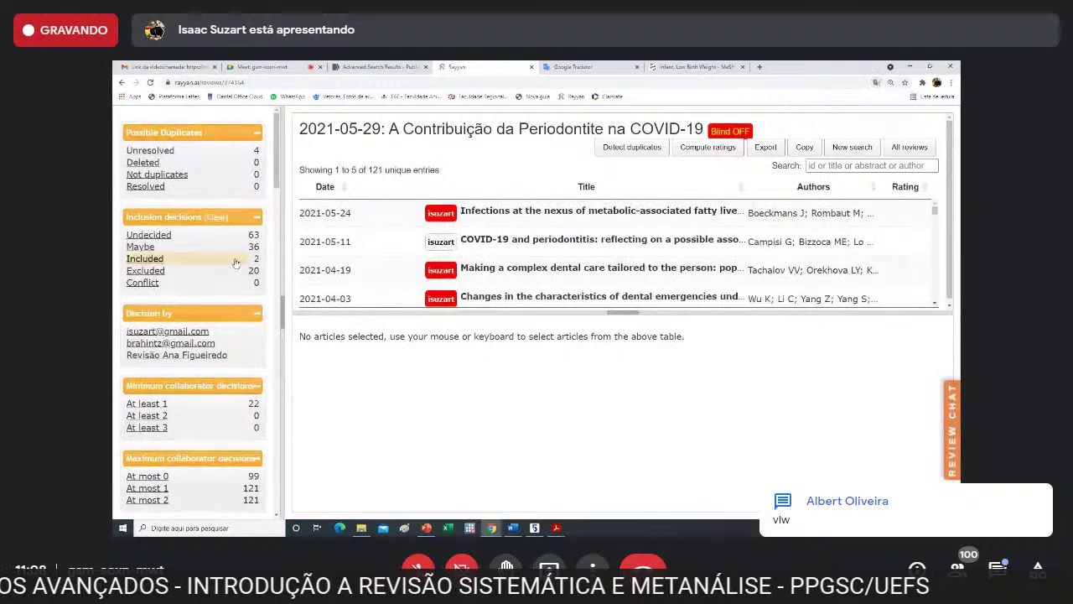
click(235, 259)
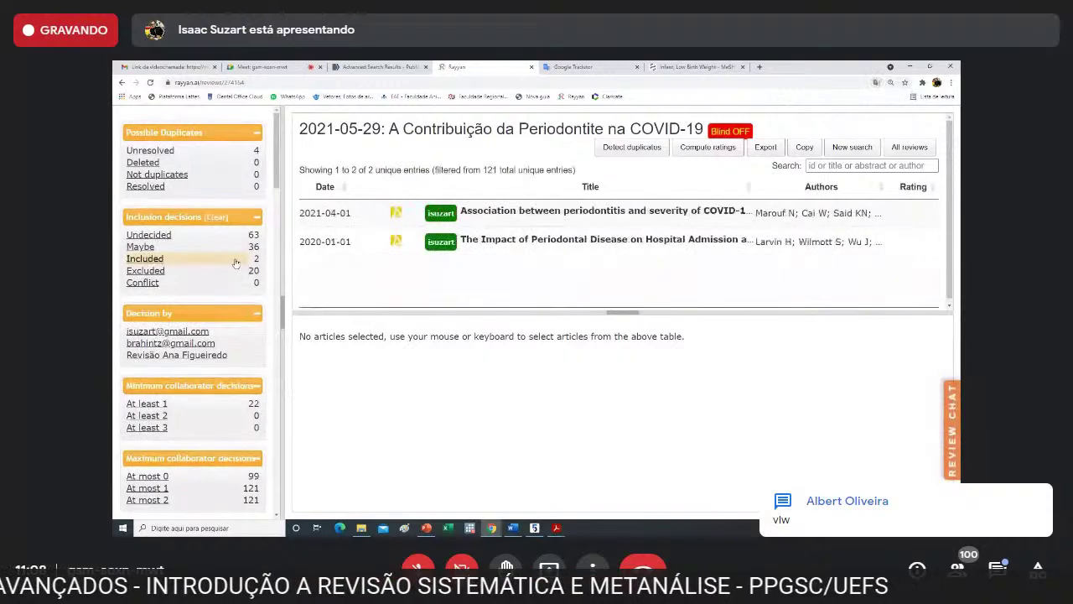
click(450, 214)
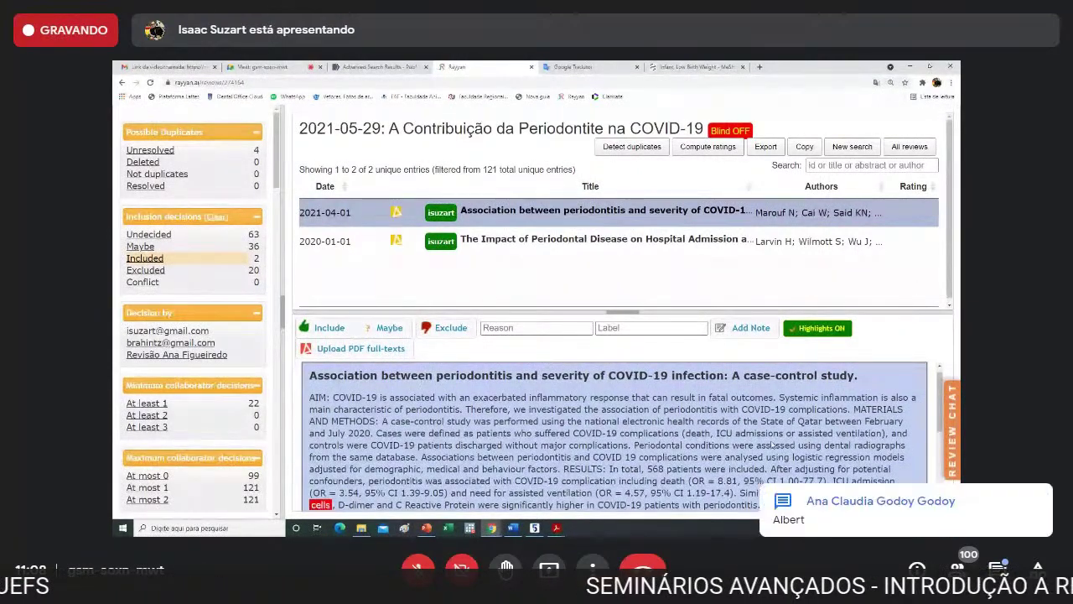
scroll(941, 467, down, 5)
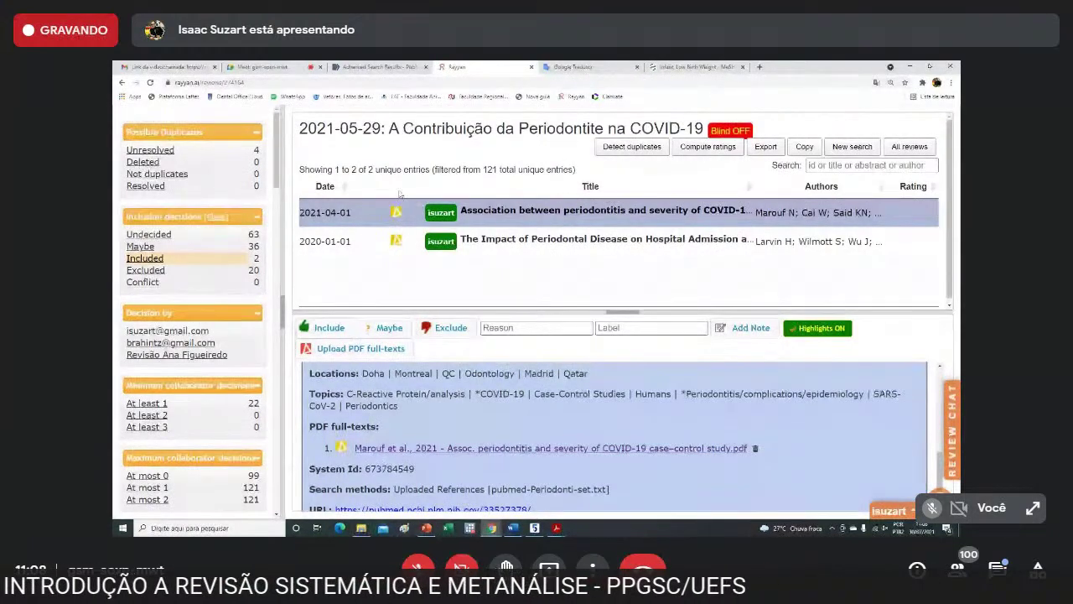
click(411, 448)
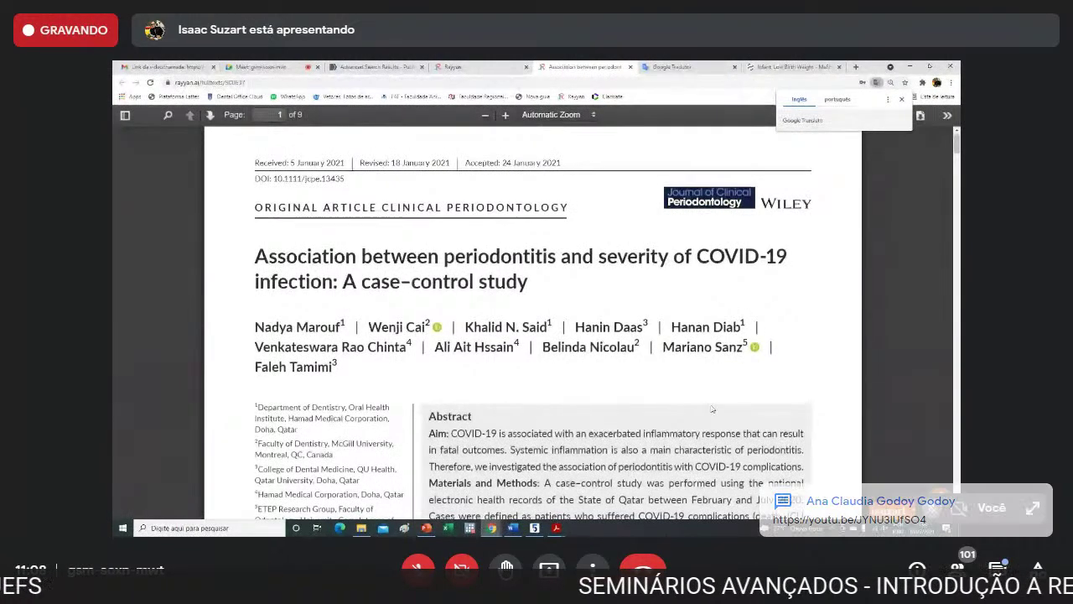
Read through the COVID-19 severity article from its abstract and methods to the tables of case and control characteristics and laboratory data.
scroll(711, 422, down, 1)
scroll(711, 408, down, 10)
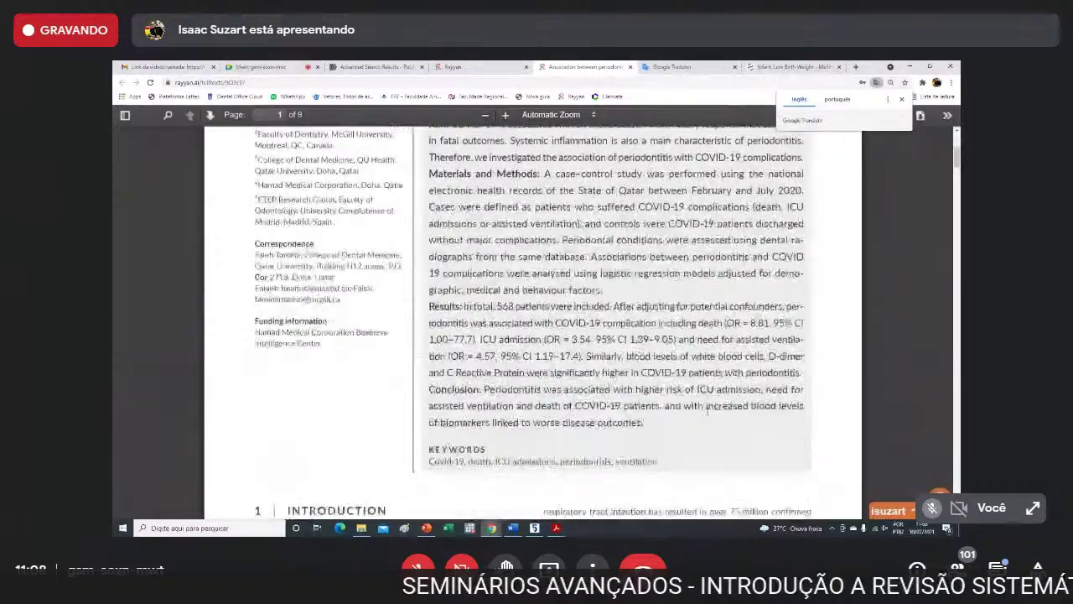
scroll(707, 415, down, 6)
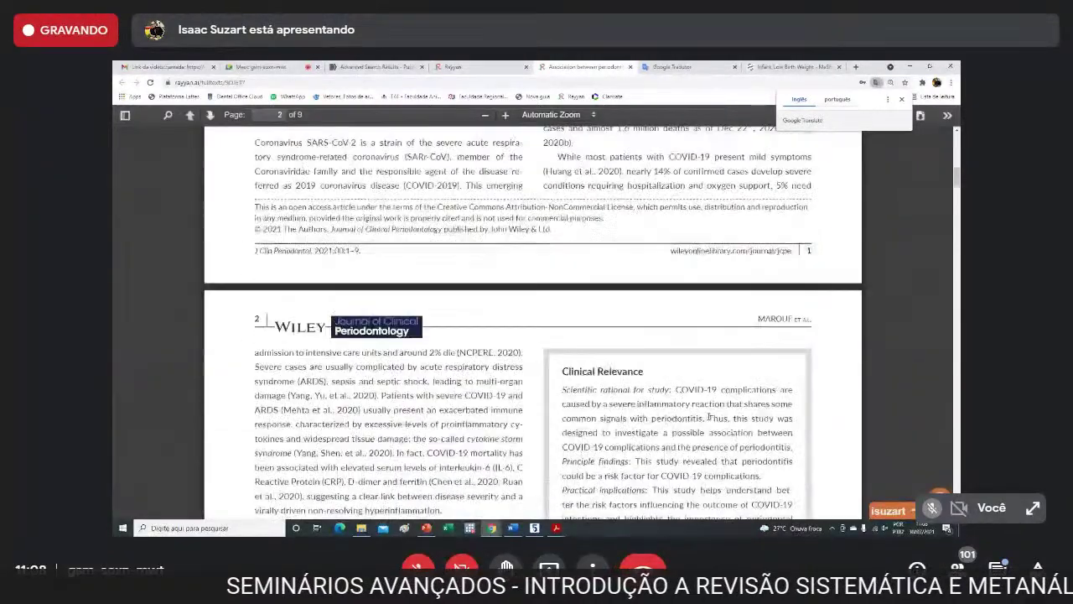
scroll(709, 416, down, 9)
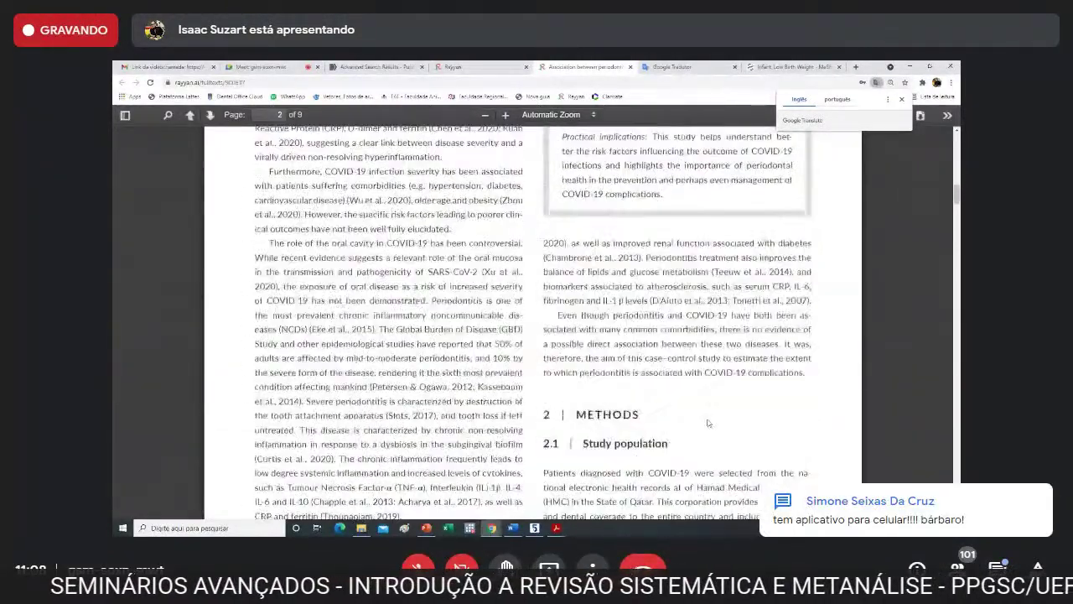
scroll(708, 423, down, 20)
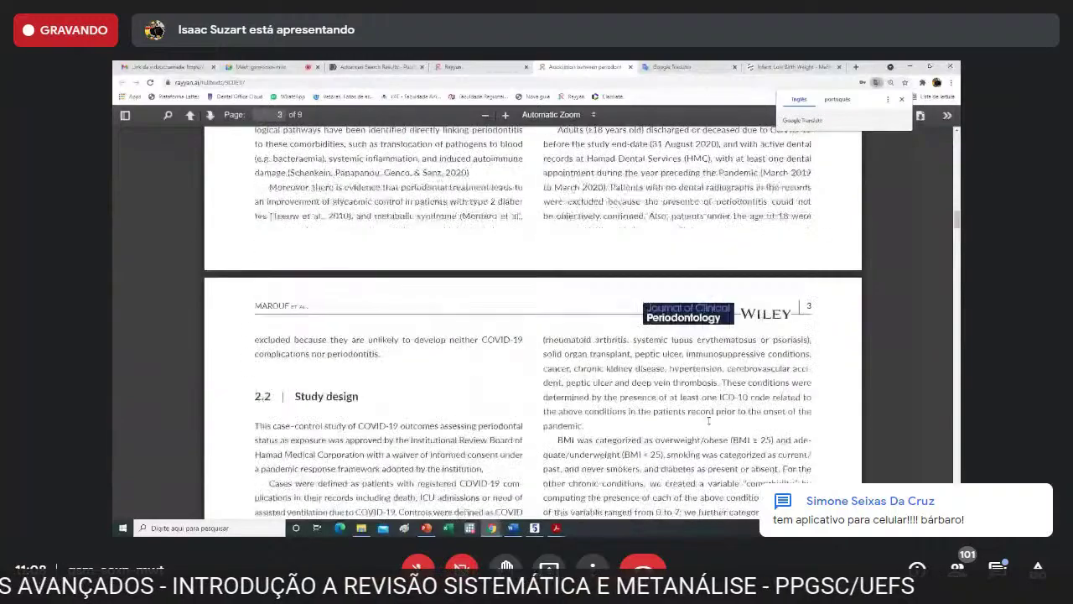
scroll(708, 423, down, 10)
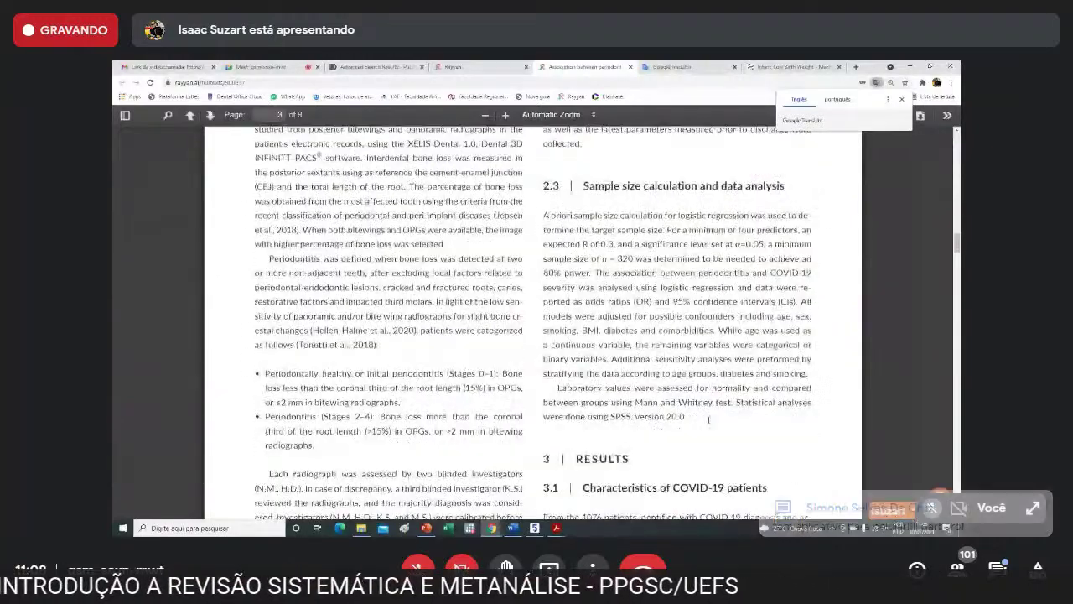
scroll(709, 420, down, 15)
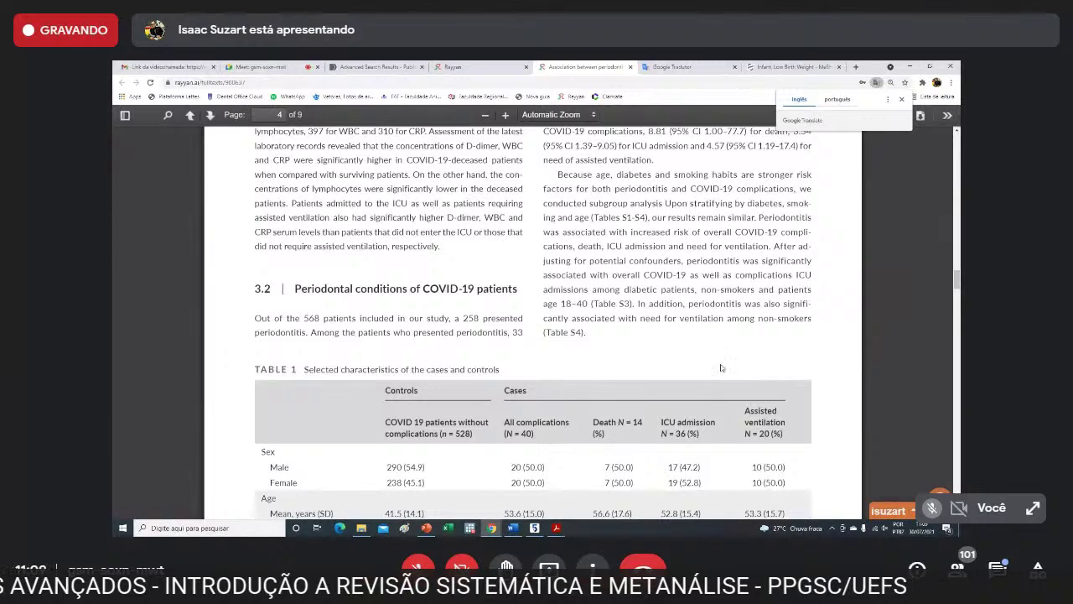
scroll(726, 398, down, 2)
scroll(726, 401, down, 7)
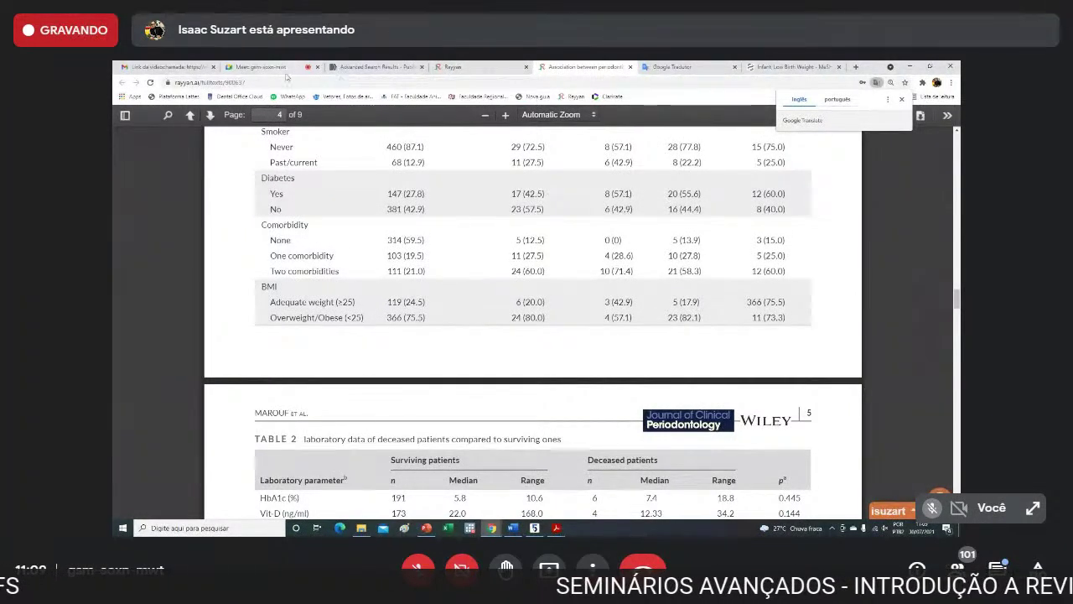
Switch to the systematic review presentation in PowerPoint and dismiss the screen-sharing notification.
click(283, 69)
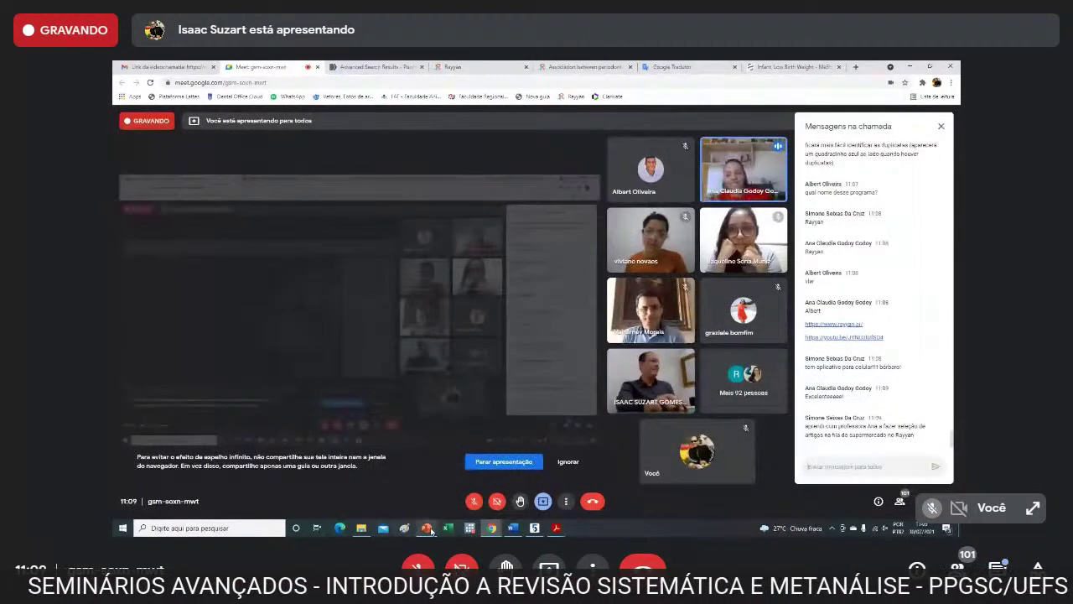
mouse_move(427, 527)
click(429, 495)
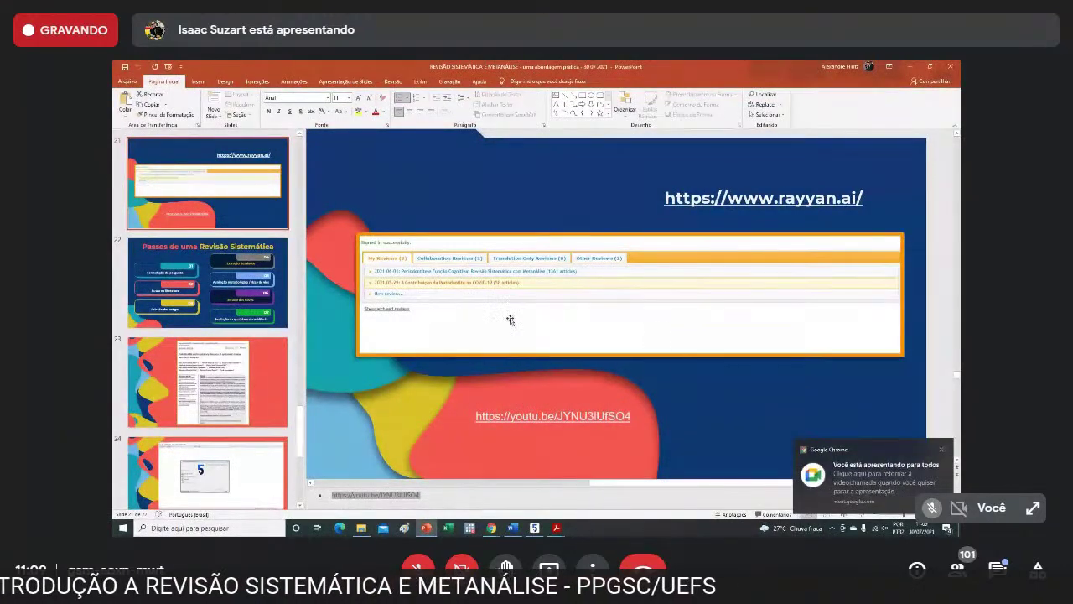
click(941, 450)
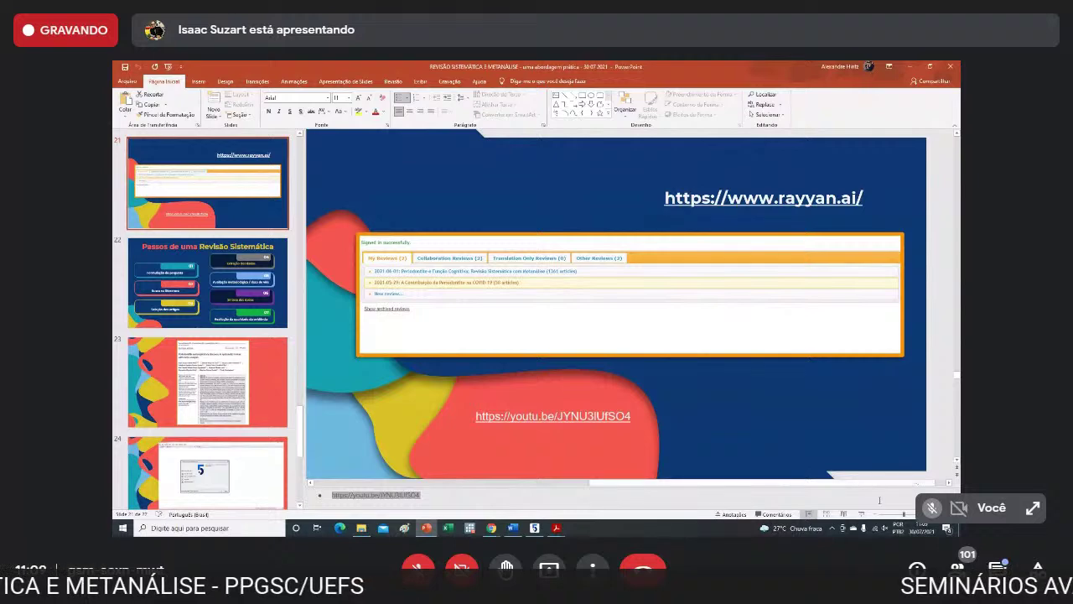
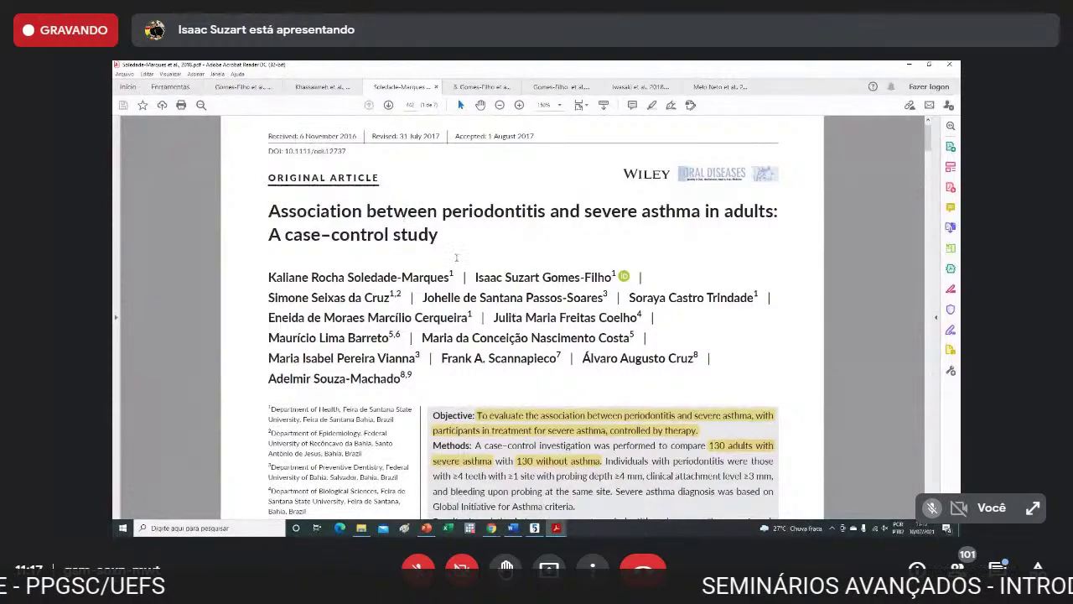
Examine the severe asthma case-control article's abstract, sample and adjusted odds ratios in Table 3, and bring up the respiratory diseases meta-analysis forest plot.
scroll(454, 265, down, 2)
scroll(454, 265, down, 5)
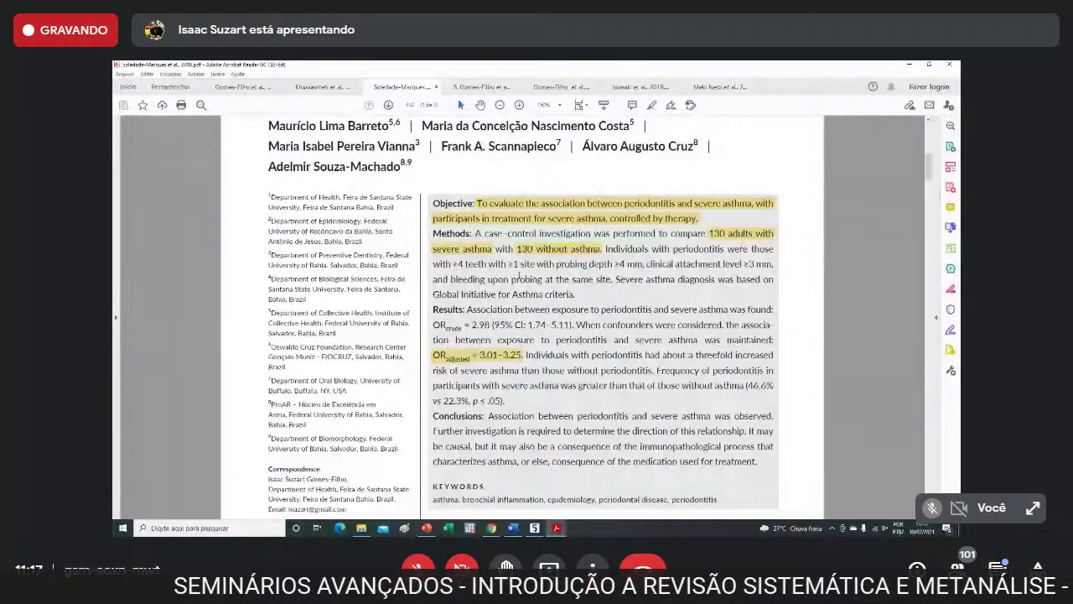
scroll(501, 330, down, 1)
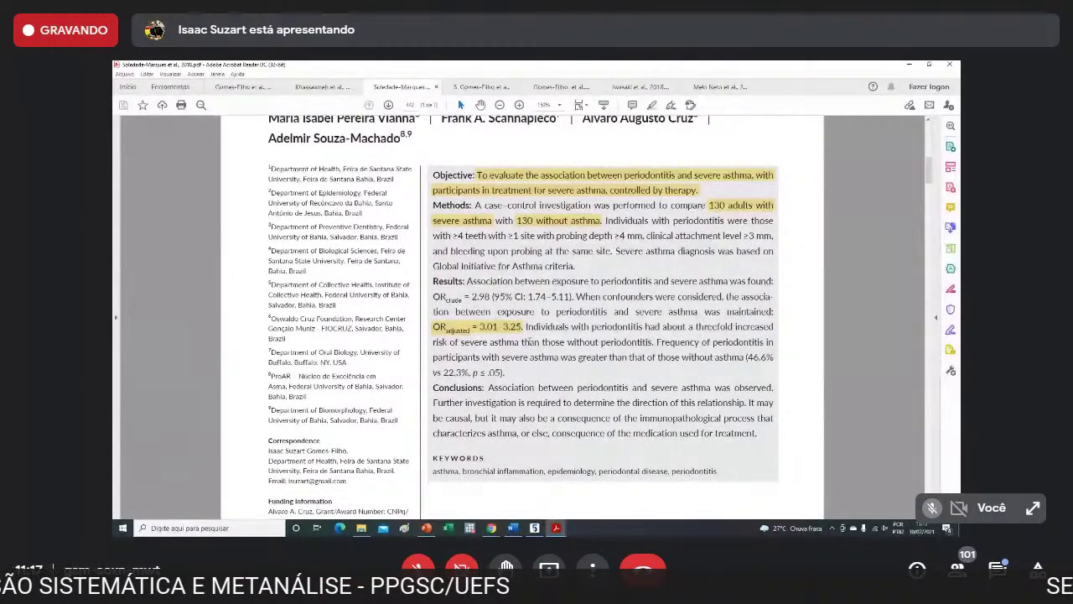
scroll(754, 312, down, 2)
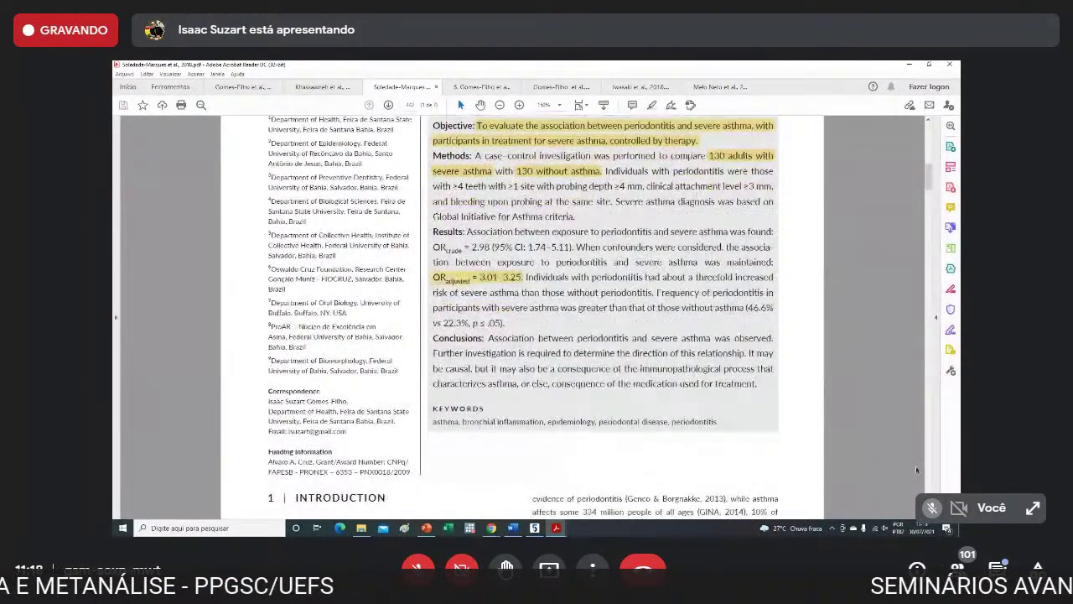
scroll(923, 486, down, 10)
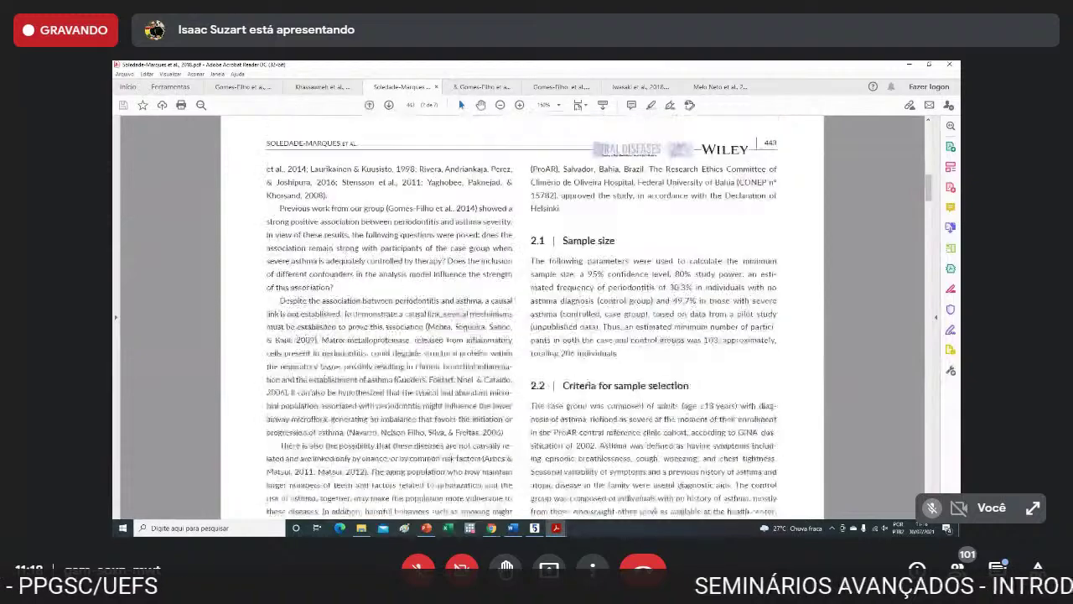
scroll(522, 317, down, 10)
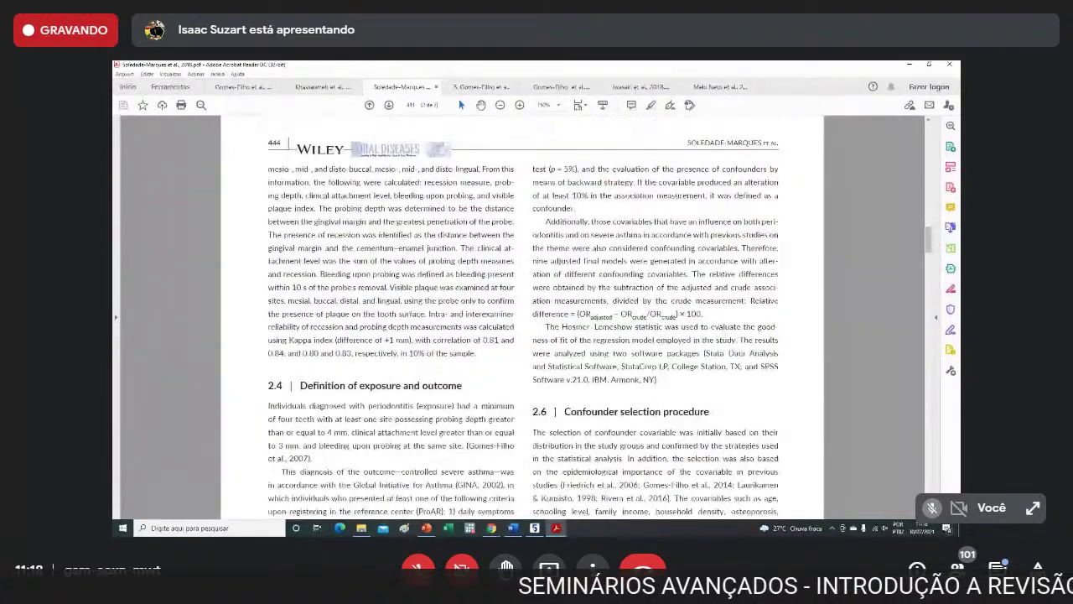
scroll(808, 311, down, 5)
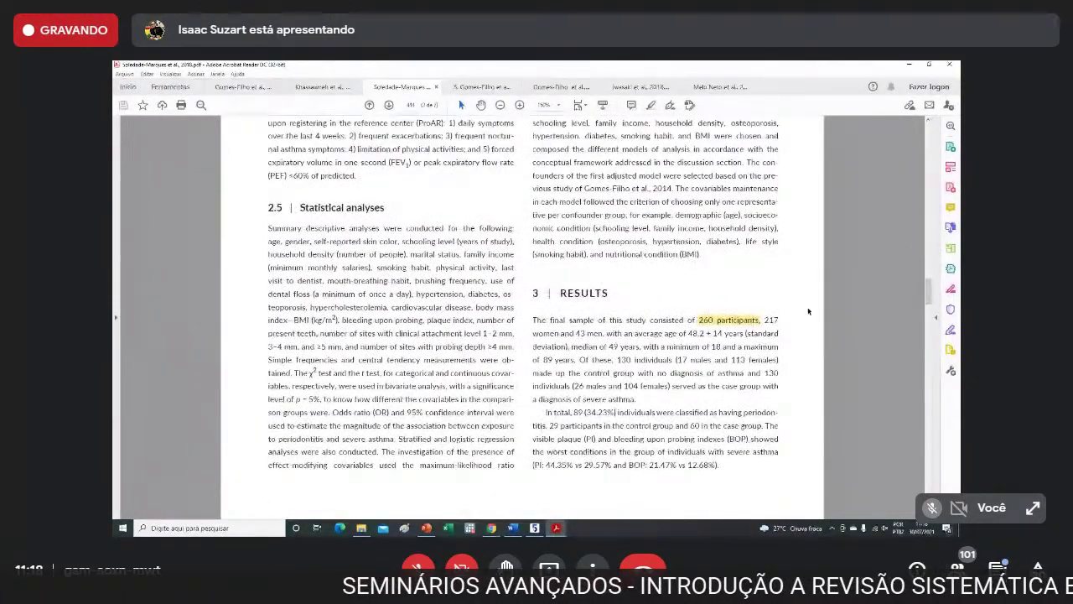
scroll(522, 317, down, 10)
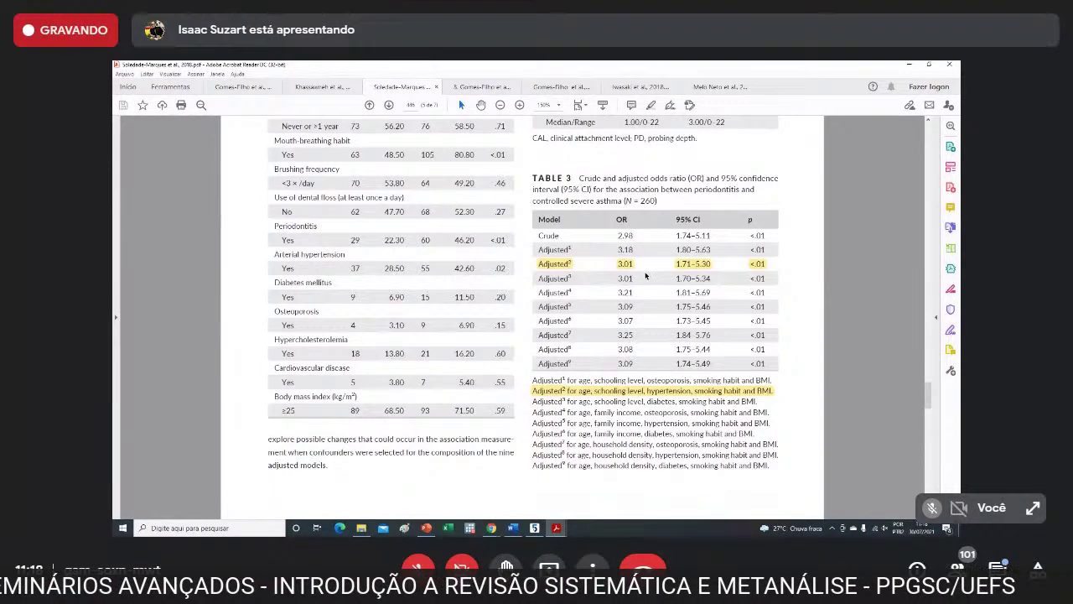
click(498, 88)
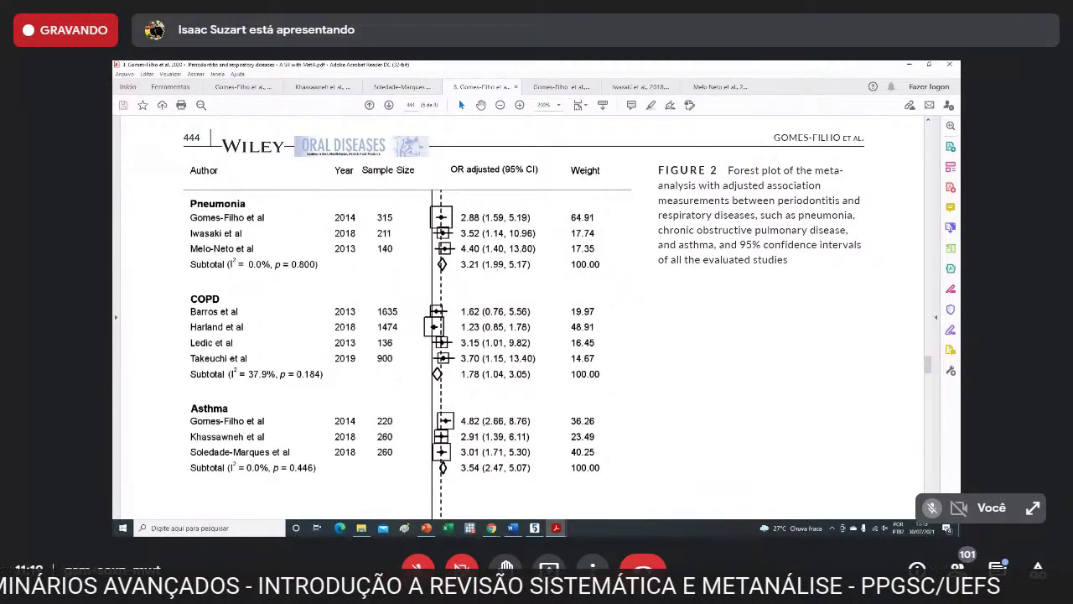
Bring up the nosocomial pneumonia case-control article and examine its abstract, sample size and adjusted odds ratio.
click(560, 88)
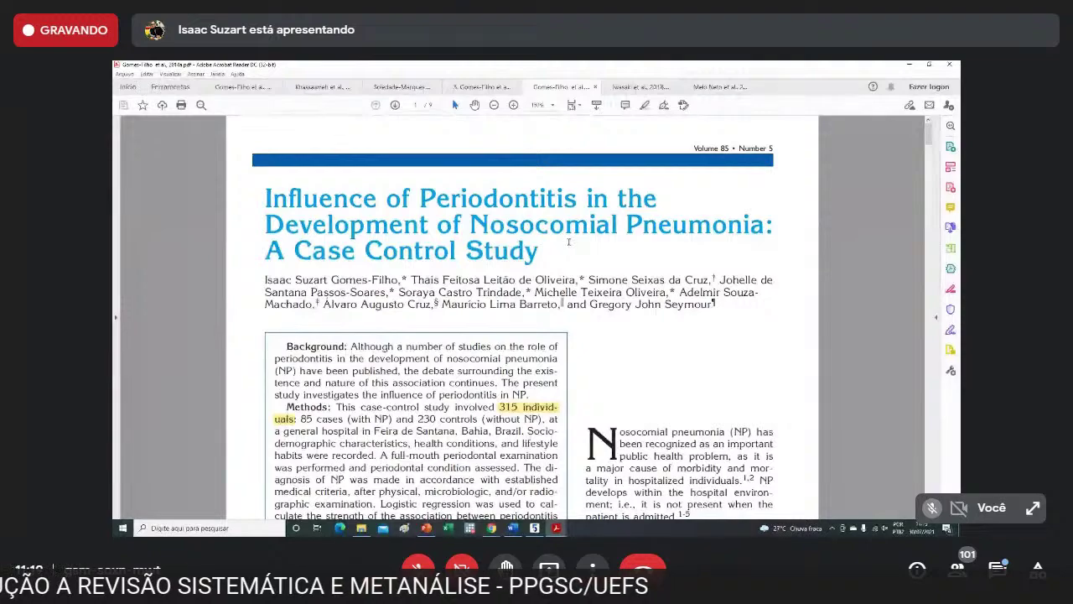
scroll(555, 249, down, 1)
scroll(555, 249, down, 5)
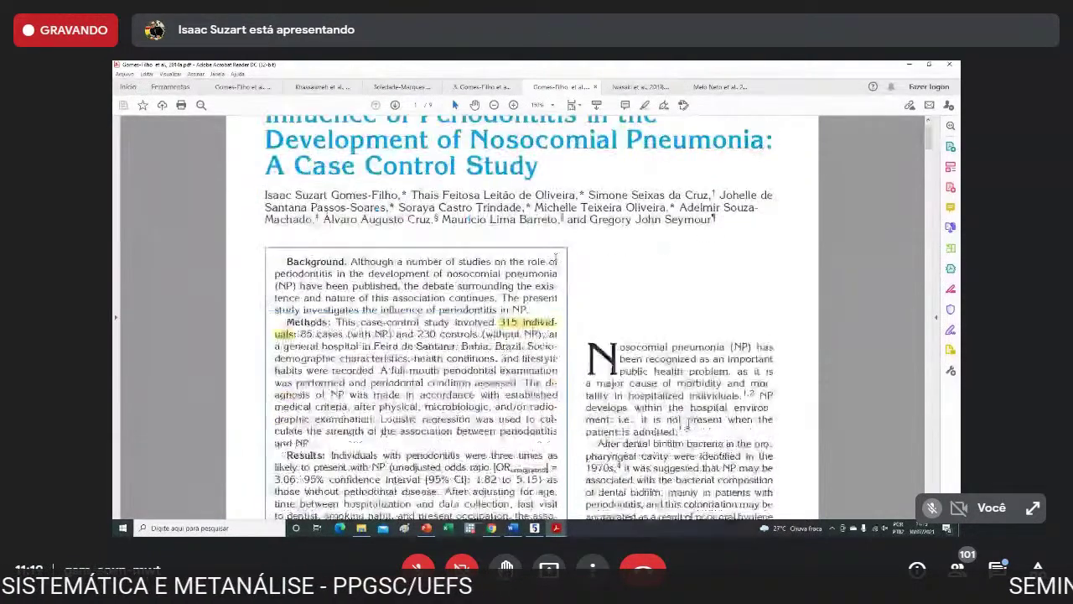
scroll(561, 257, down, 5)
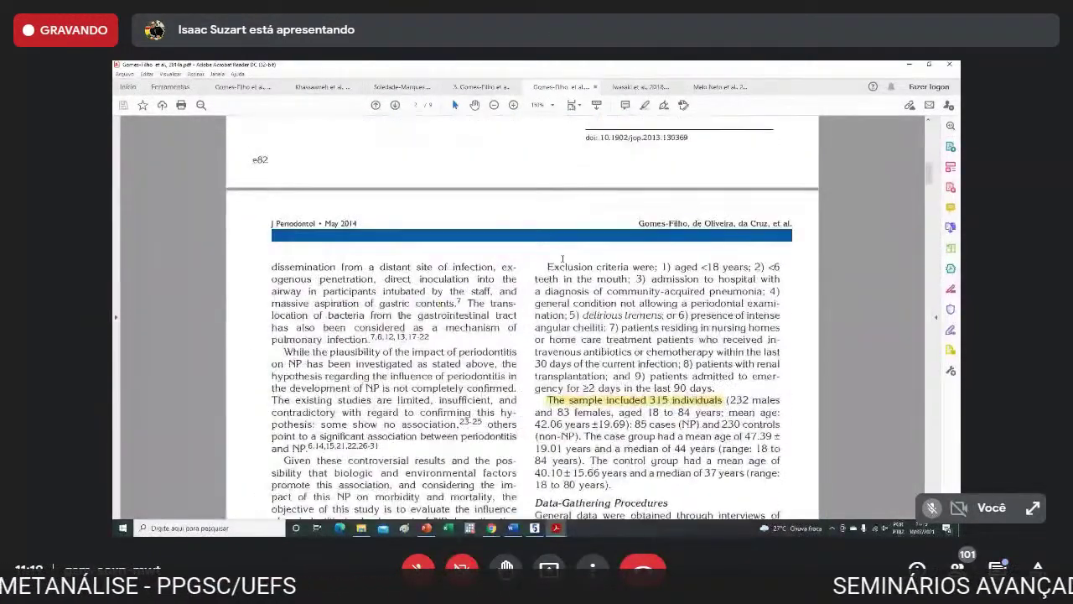
scroll(561, 257, down, 2)
scroll(564, 253, down, 1)
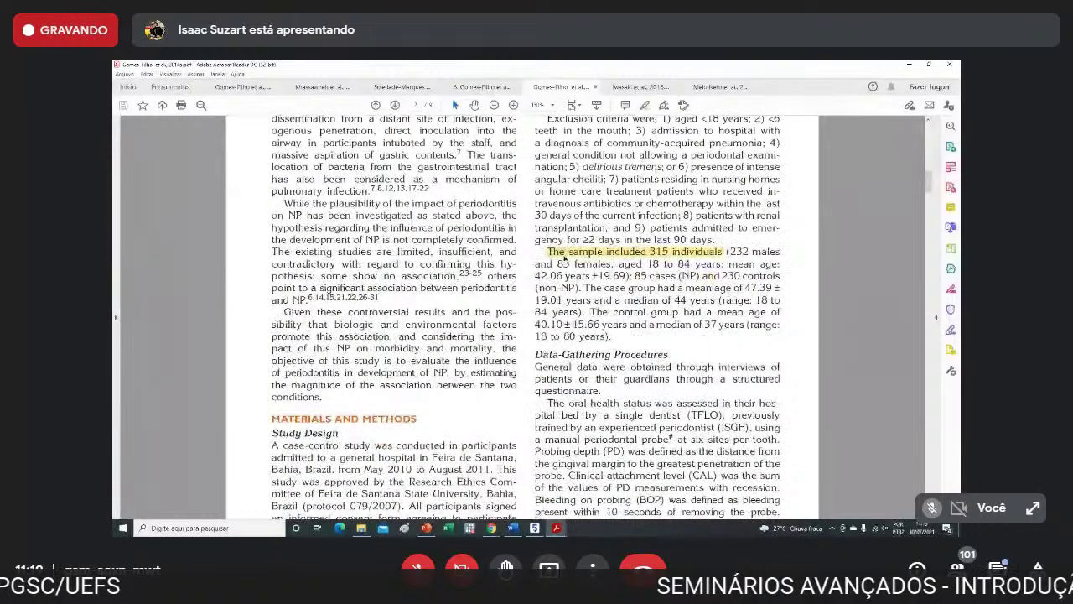
scroll(564, 259, up, 1)
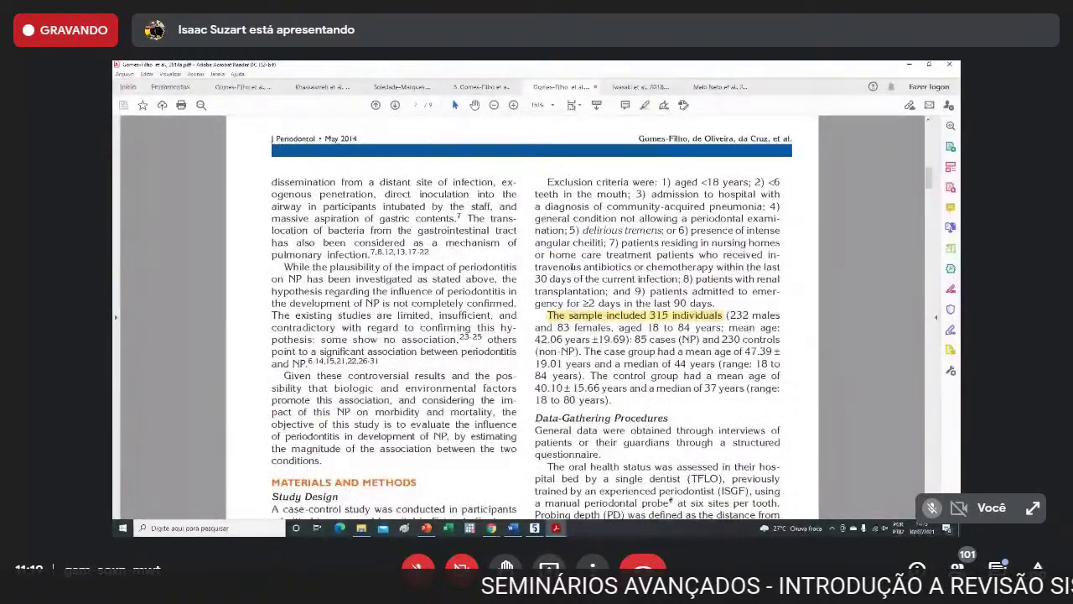
scroll(530, 166, up, 5)
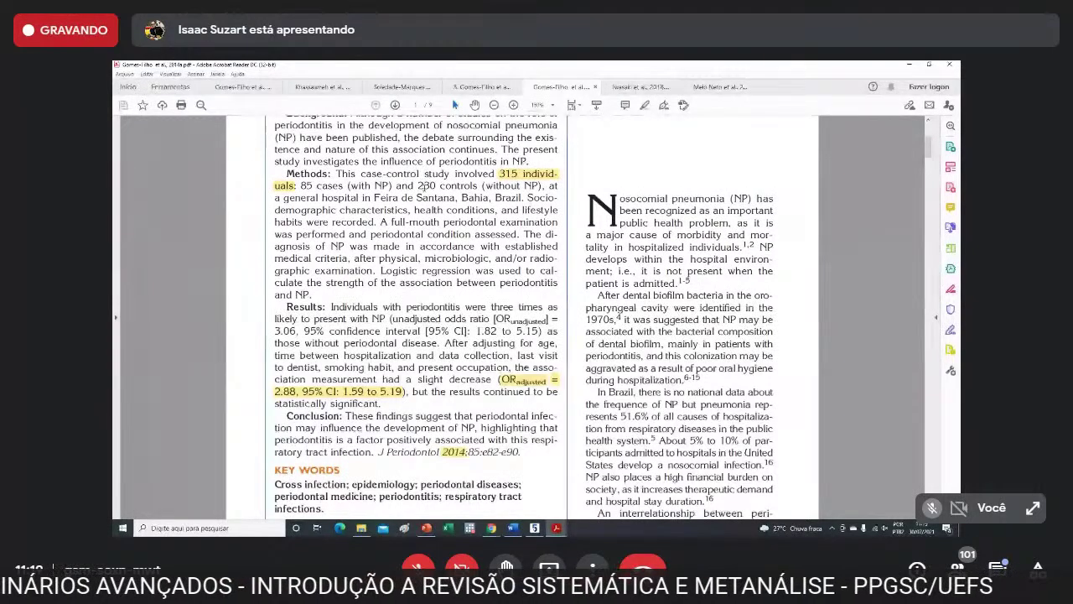
Read through the nosocomial pneumonia article's sample description, methods and results to locate the sample size and adjusted odds ratio.
scroll(584, 276, down, 5)
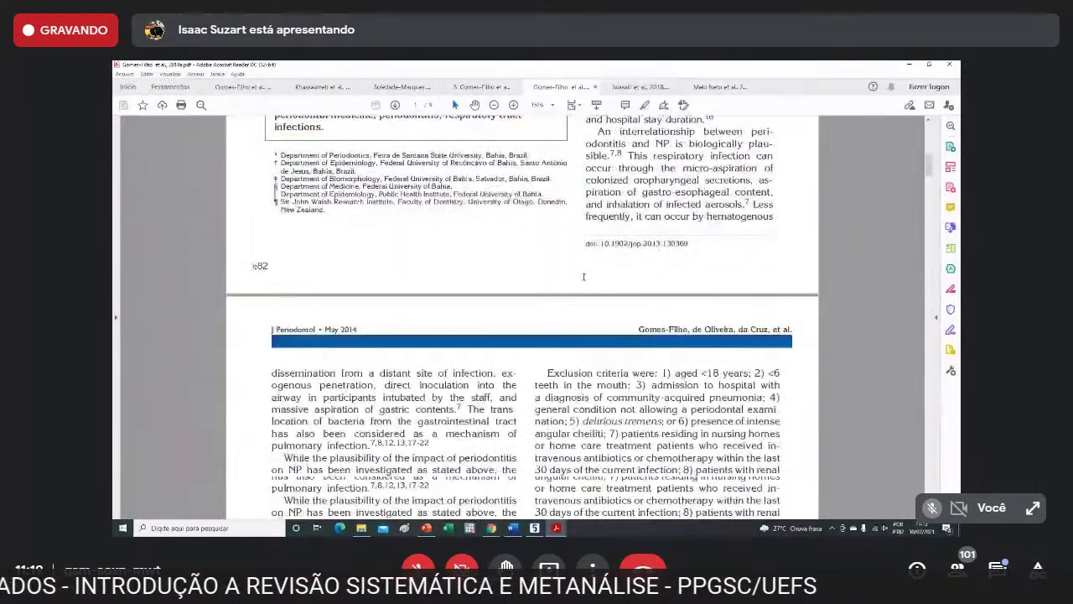
scroll(583, 277, down, 3)
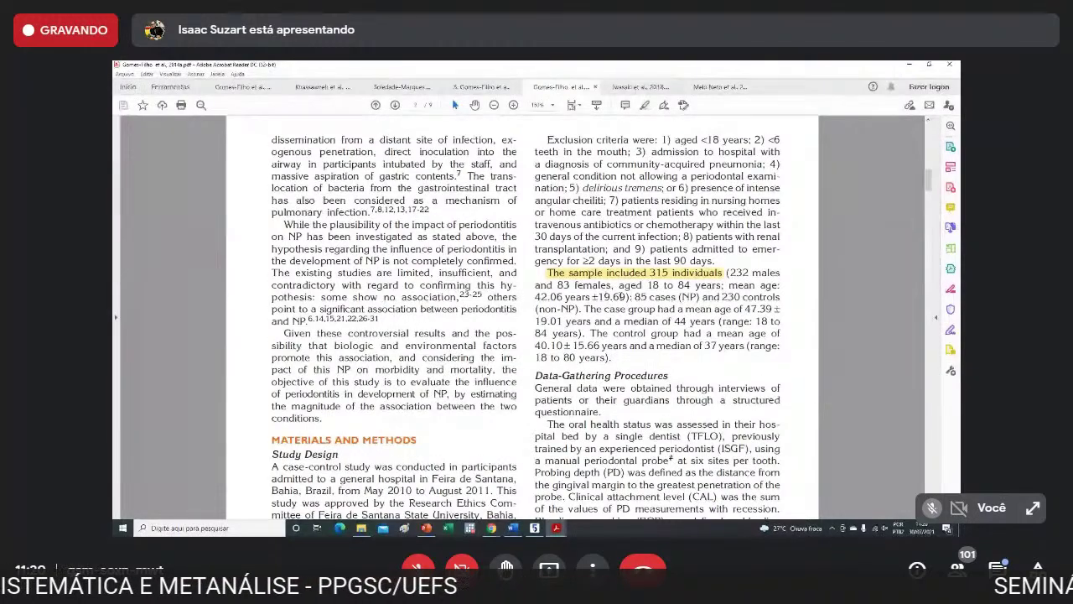
scroll(623, 235, down, 2)
scroll(621, 285, down, 8)
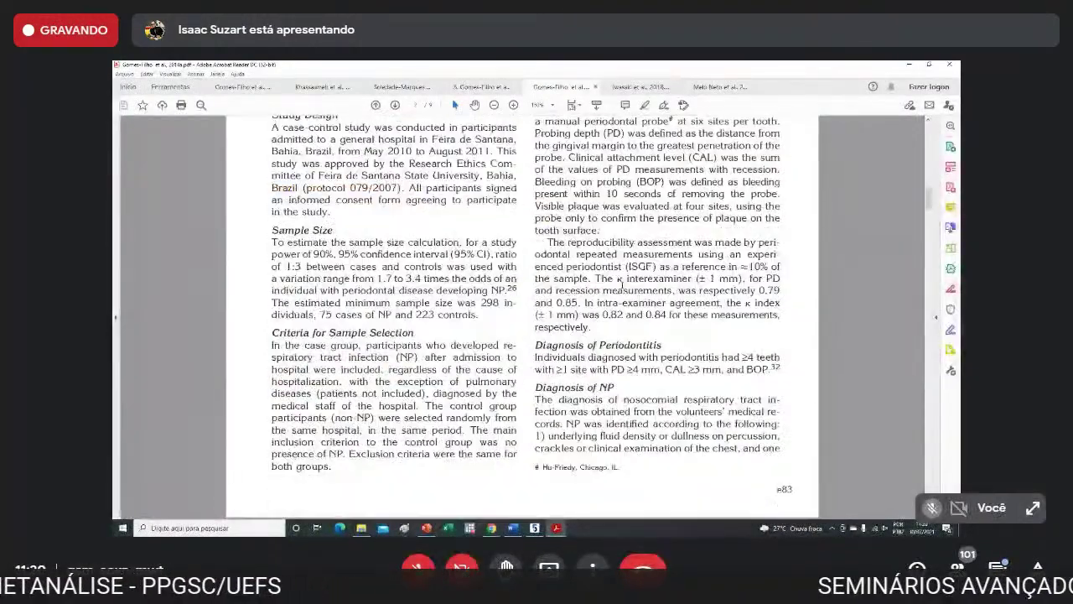
scroll(622, 286, down, 3)
scroll(624, 209, up, 6)
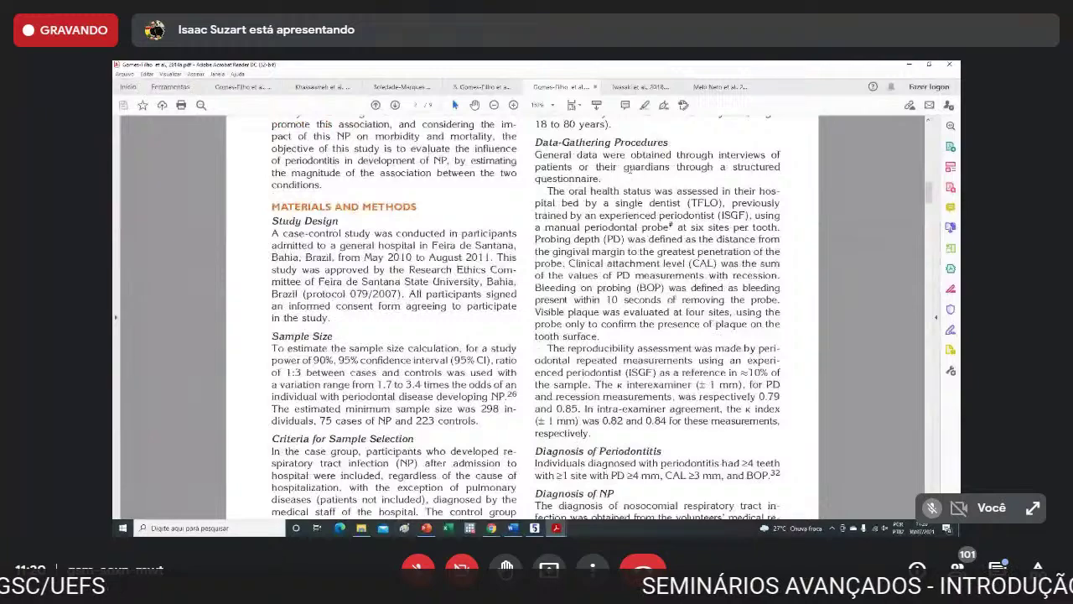
scroll(519, 319, down, 8)
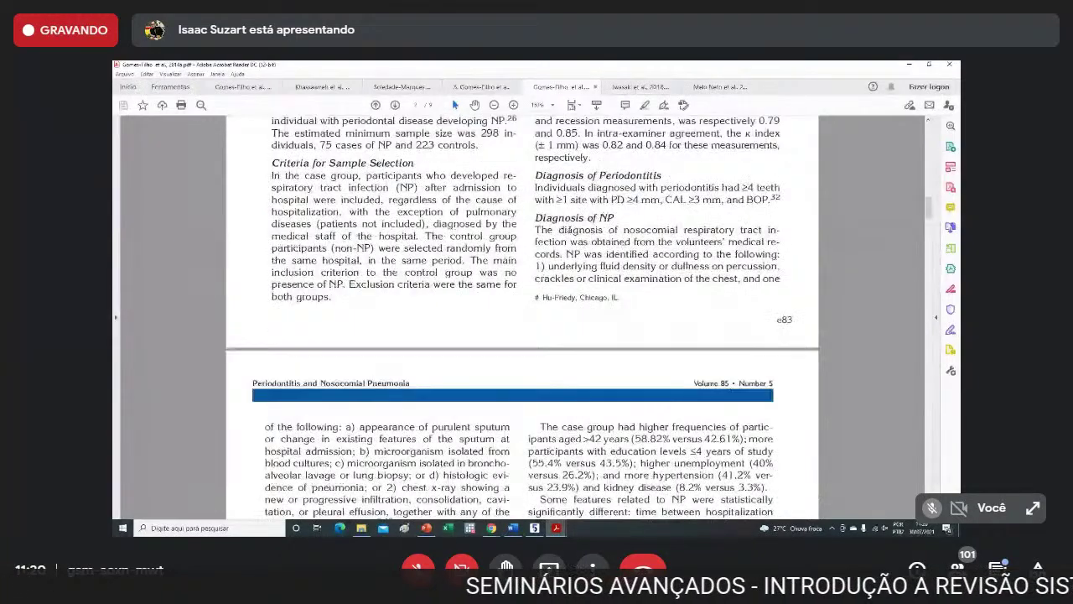
scroll(563, 230, down, 20)
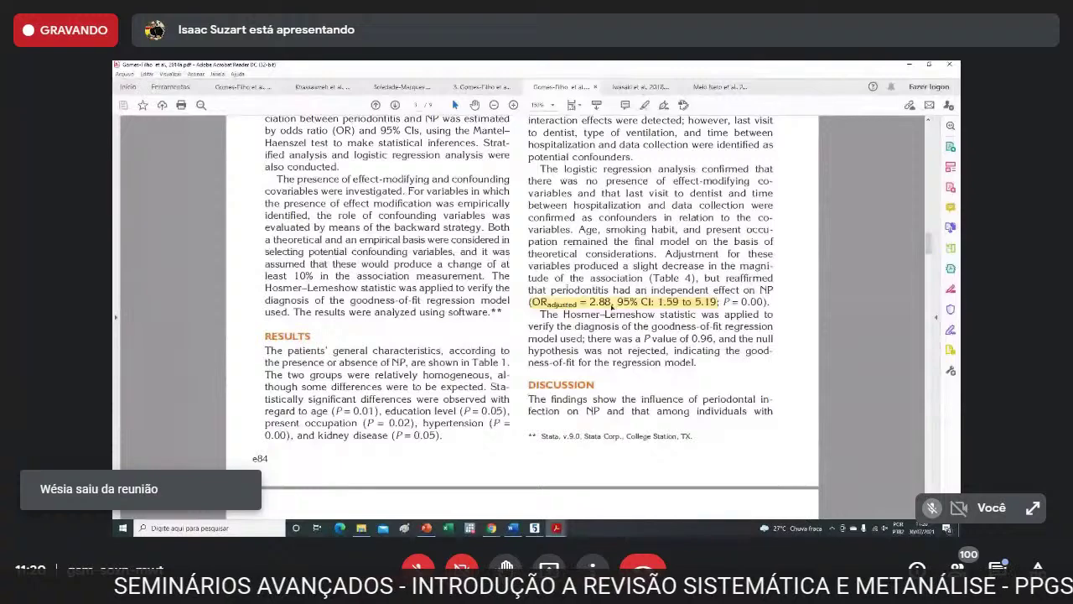
Examine the haemodialysis pneumonia mortality cohort article's abstract and compare its sample size and adjusted estimate with the meta-analysis forest plot.
click(640, 86)
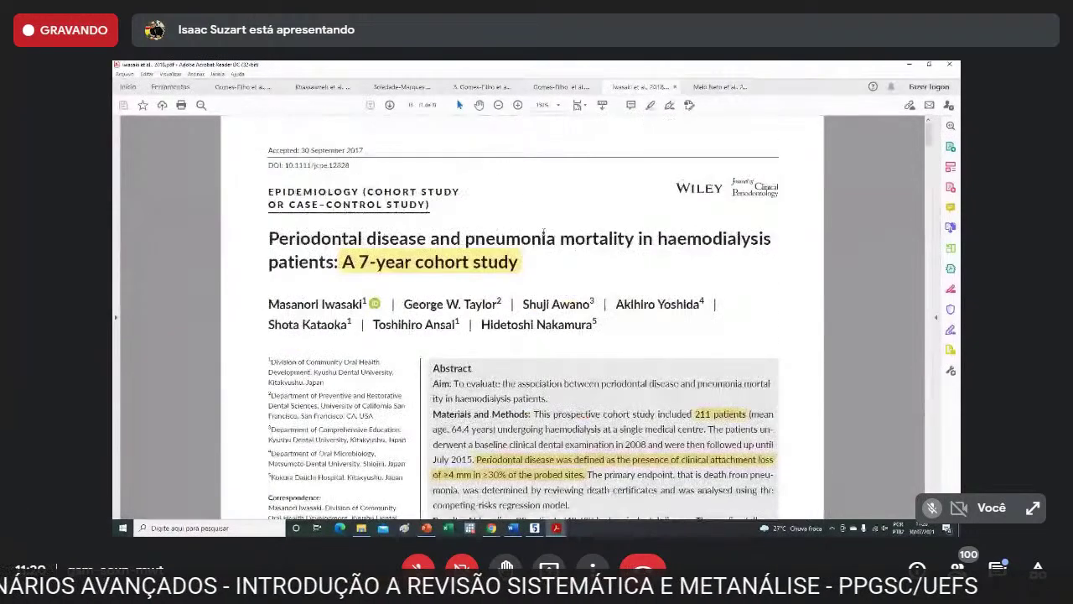
scroll(489, 242, down, 3)
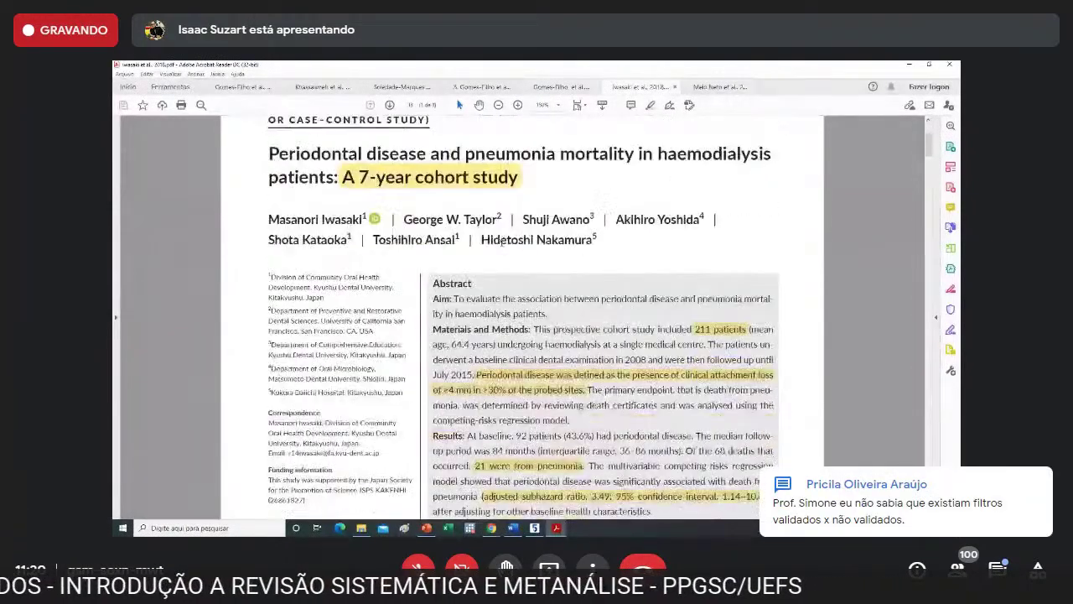
scroll(502, 242, down, 4)
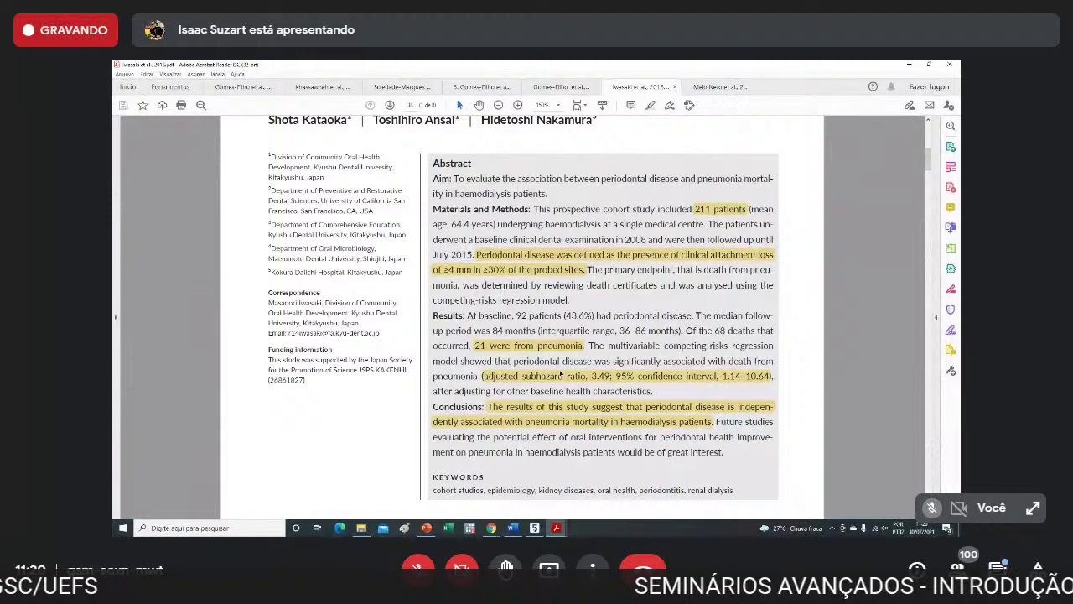
click(480, 86)
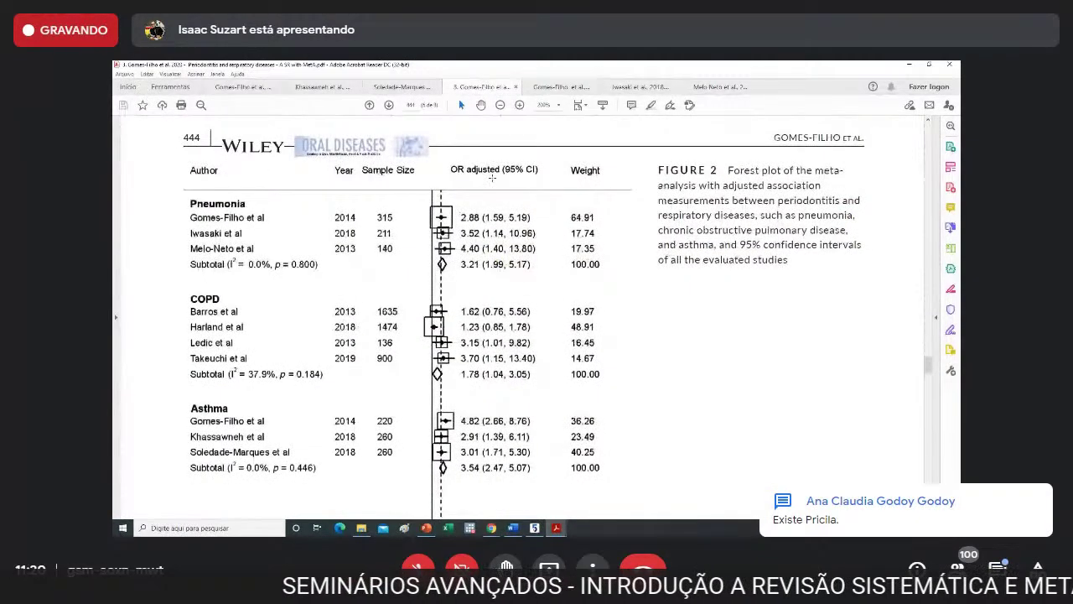
click(640, 86)
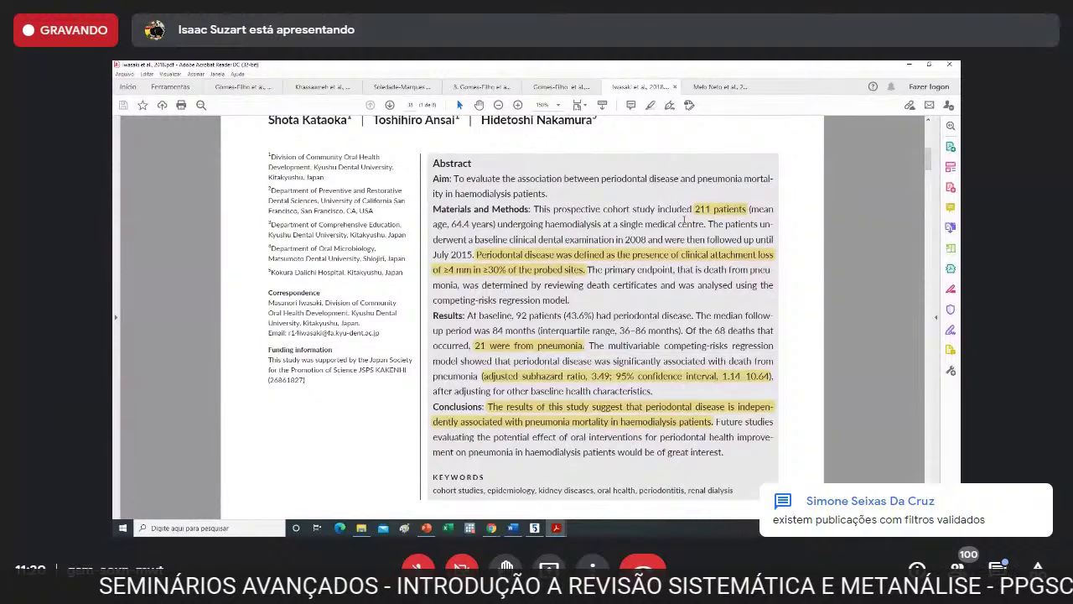
Examine the community-acquired pneumonia case-control article's sample size and adjusted odds ratio, and return to the meta-analysis forest plot.
click(712, 86)
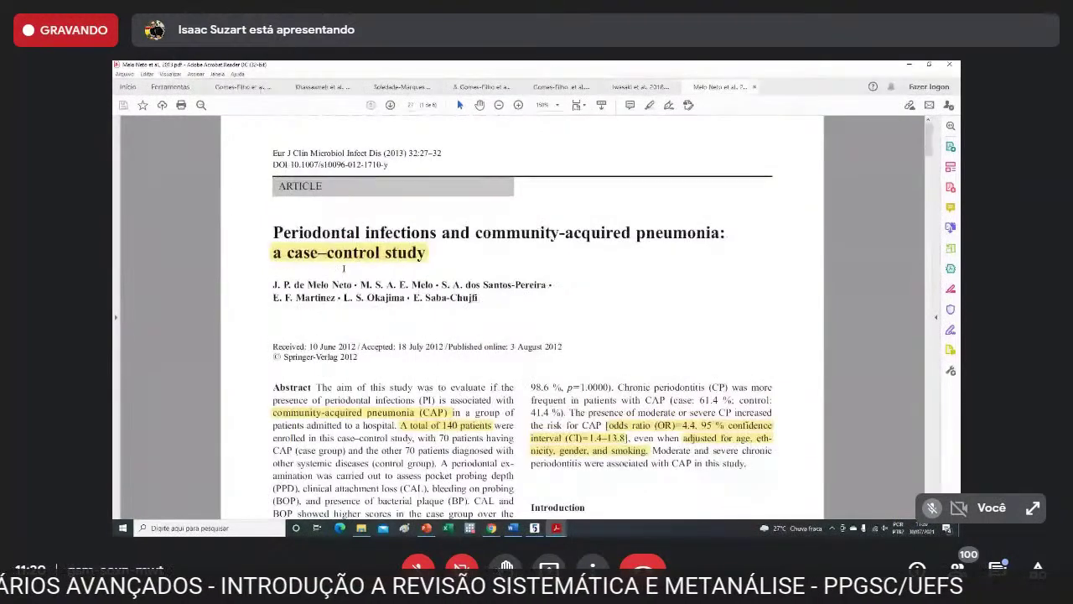
scroll(560, 319, down, 2)
scroll(560, 319, down, 2)
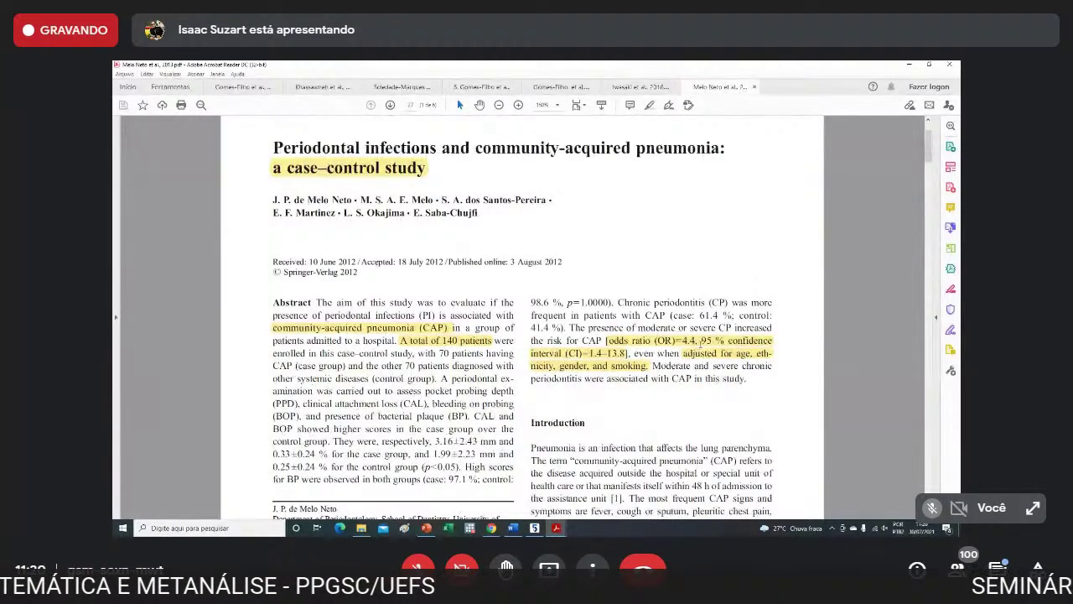
click(488, 91)
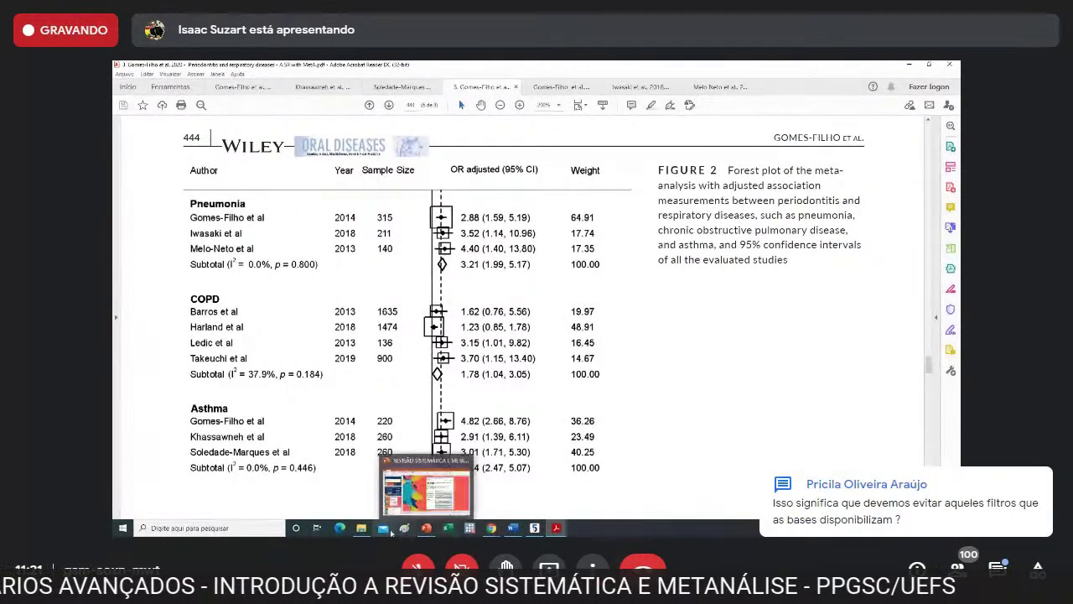
Switch to File Explorer and open the Extração dos Dados workbook from the EXTRAÇÃO DOS DADOS folder of Pesquisa Orientada - MESAUCO.
mouse_move(373, 533)
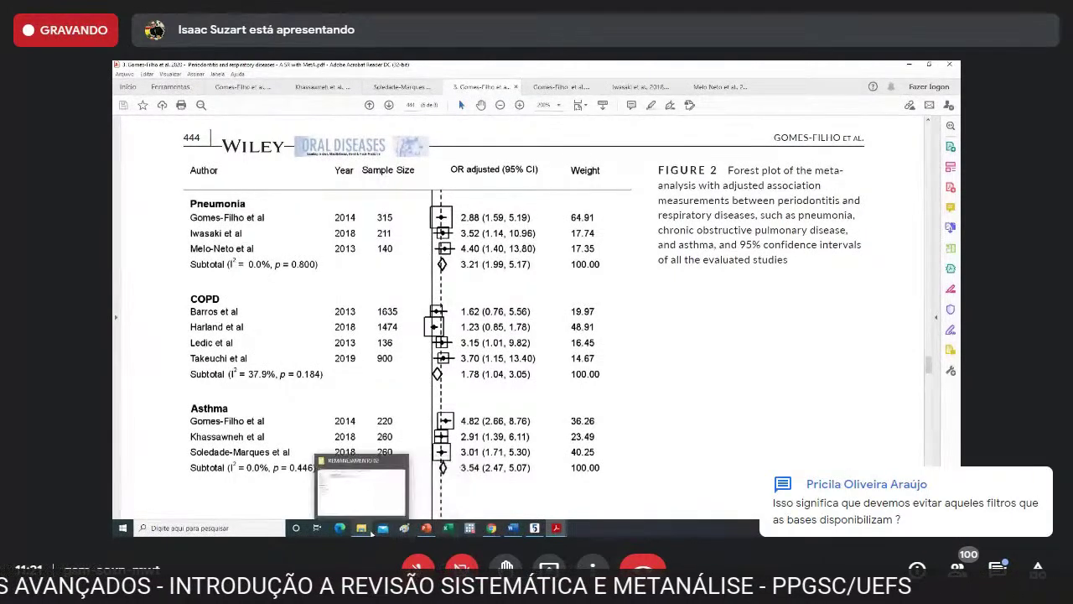
click(364, 507)
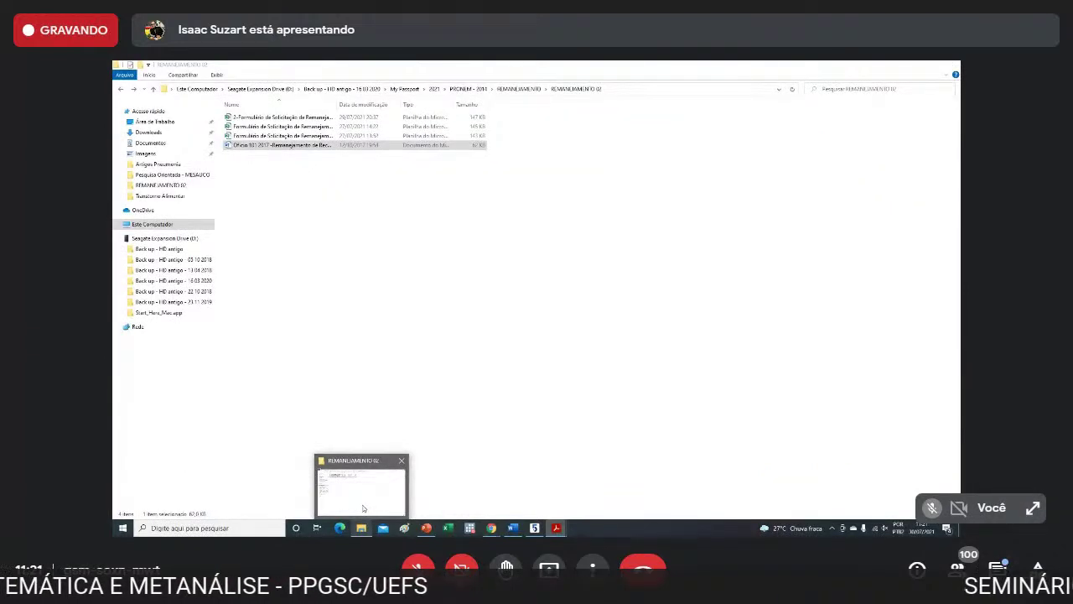
click(197, 174)
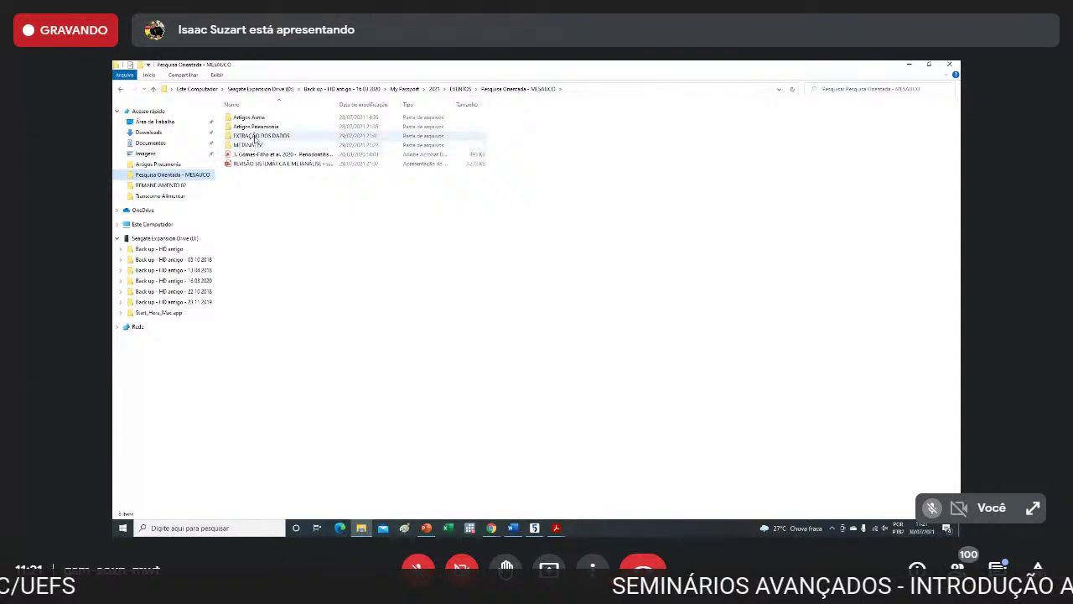
double_click(253, 135)
click(256, 119)
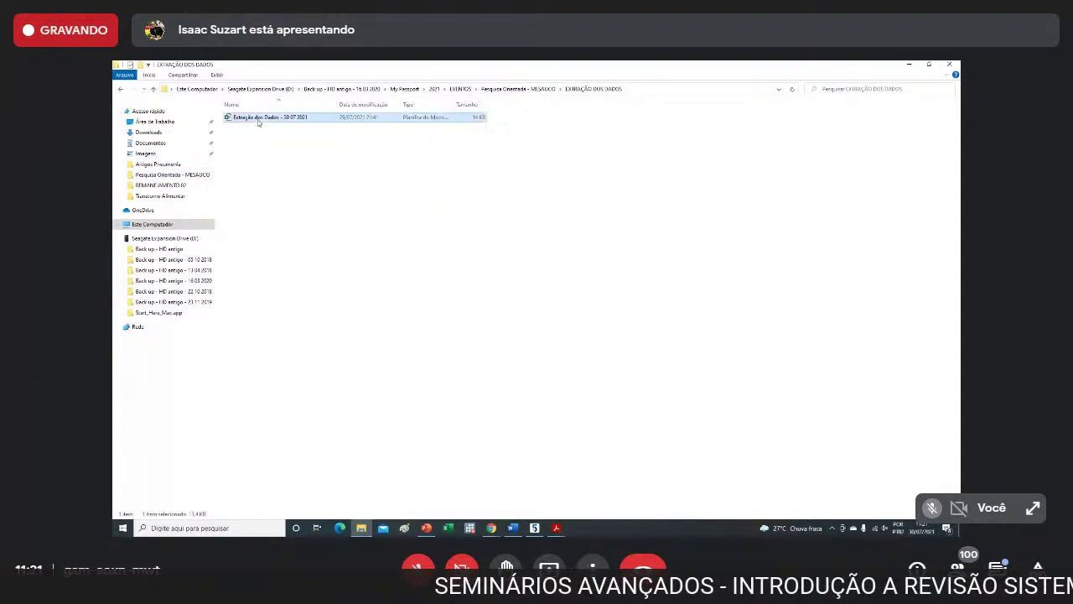
double_click(257, 119)
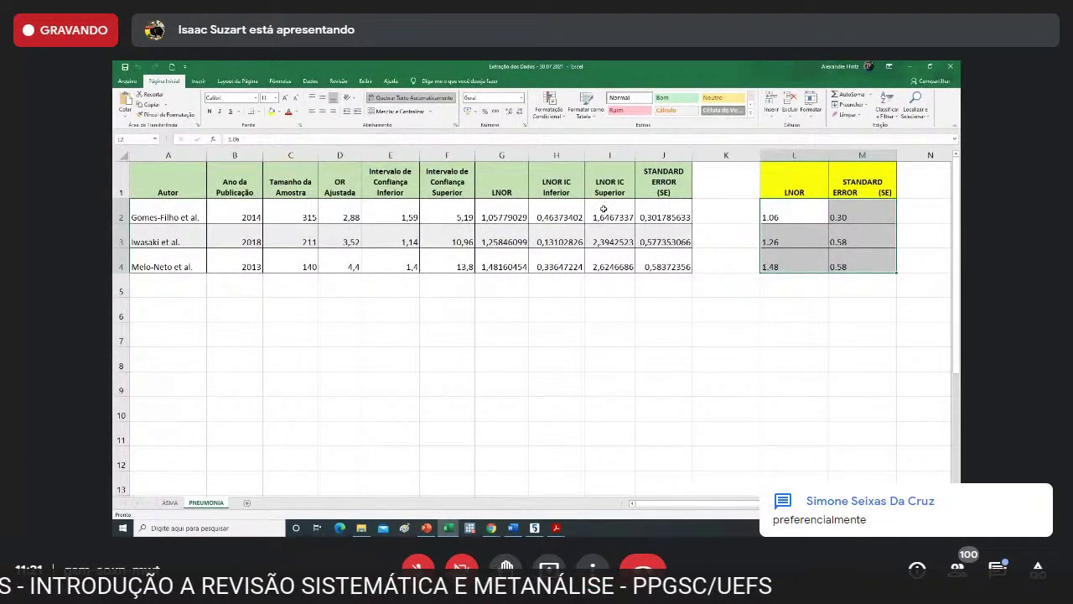
Examine the ASMA sheet's extracted data from author and sample size to LNOR and standard error, enlarged for reading.
click(169, 502)
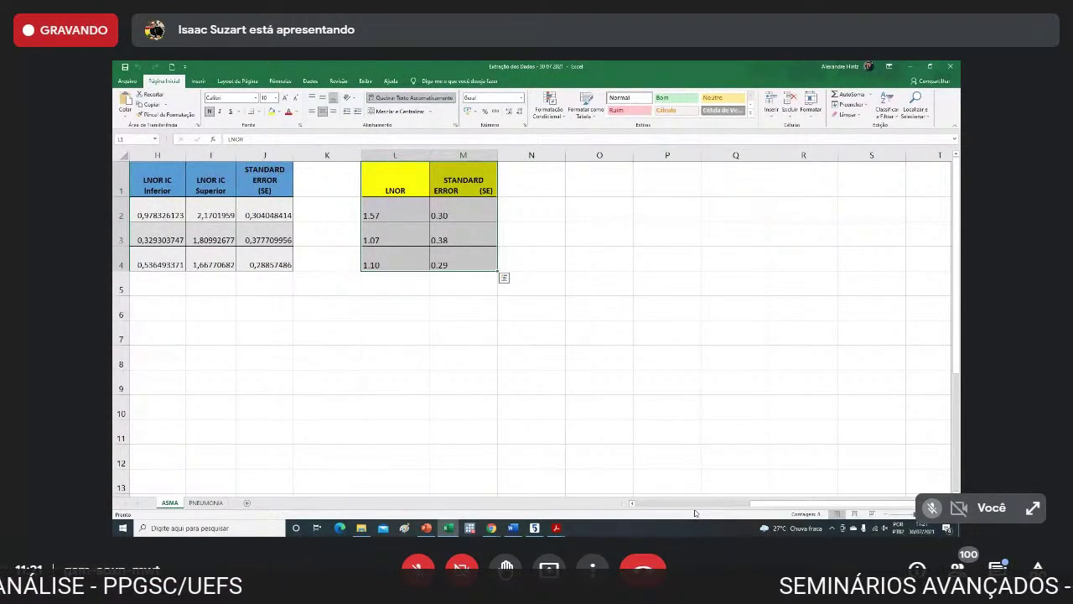
scroll(694, 507, left, 5)
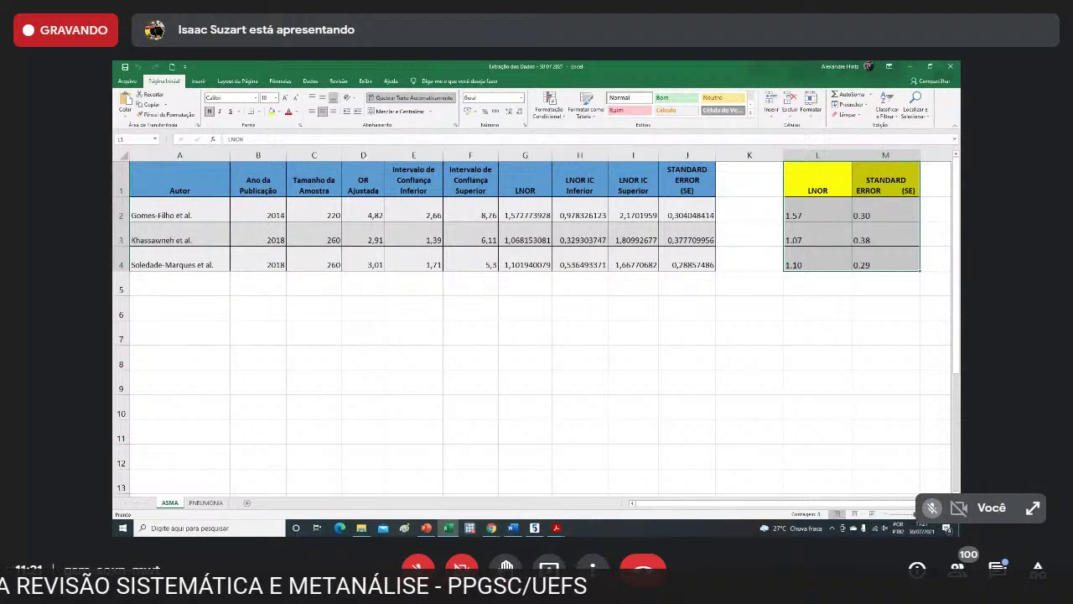
scroll(532, 322, right, 2)
scroll(533, 322, up, 2)
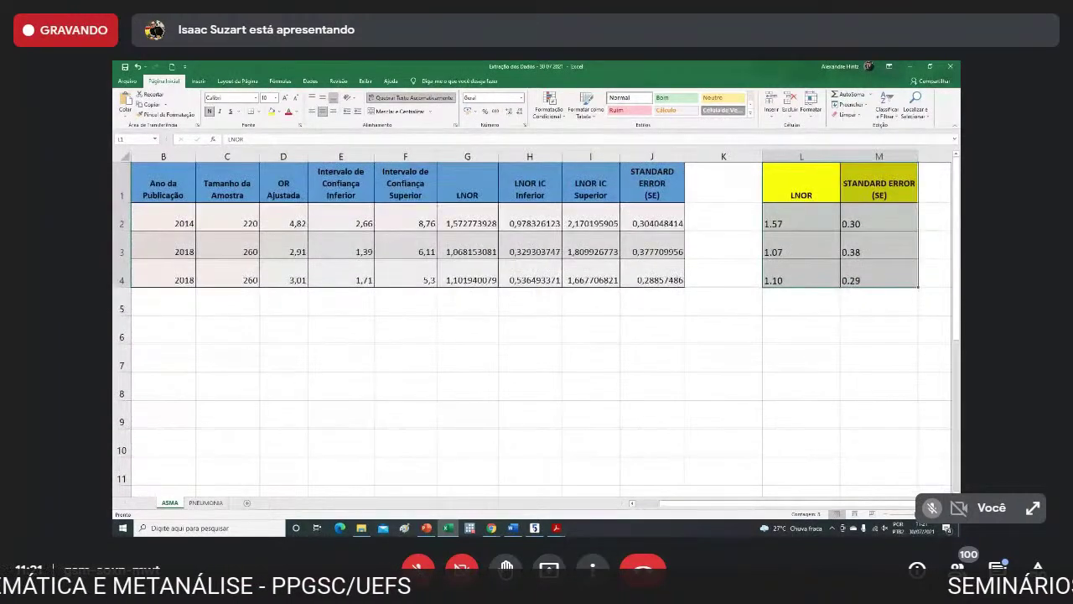
scroll(532, 323, up, 1)
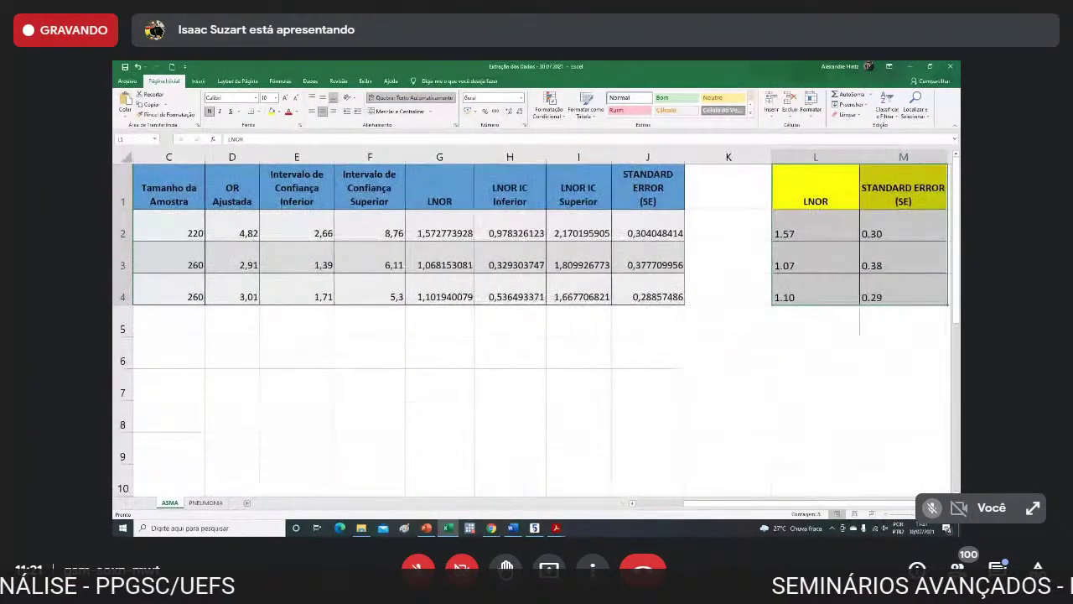
scroll(826, 509, up, 1)
drag(826, 509, 792, 503)
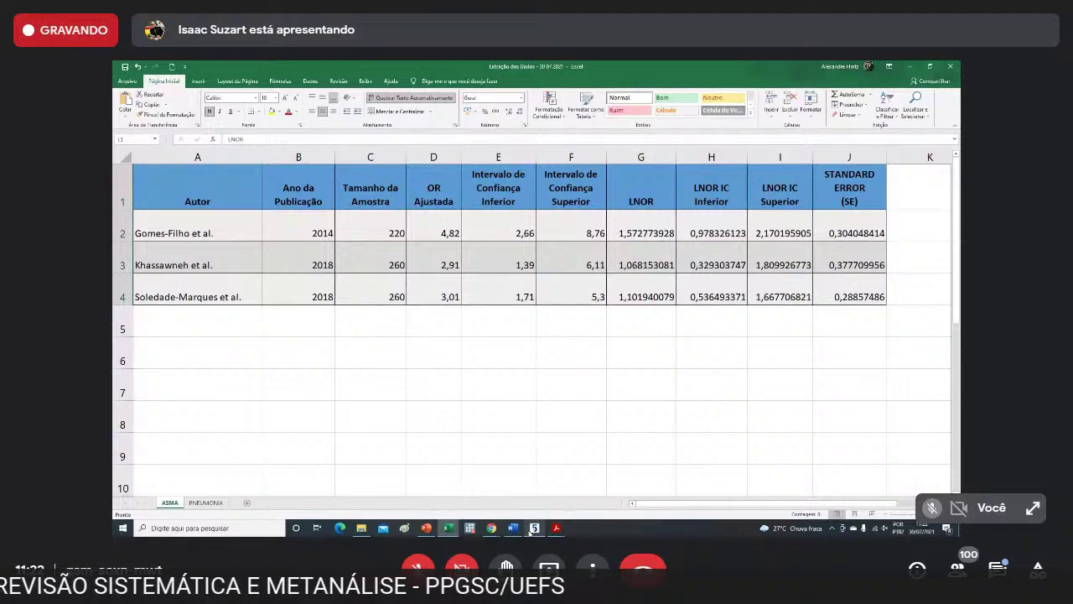
mouse_move(529, 530)
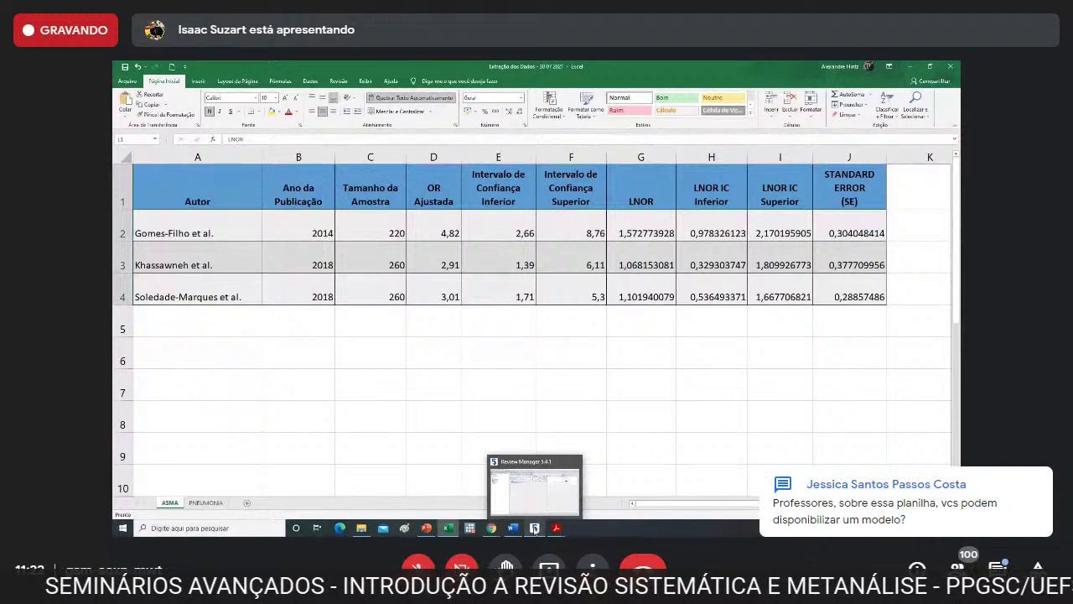
Display the PNEUMONIA sheet enlarged and review its extracted study data, including the LNOR and standard error columns.
click(206, 502)
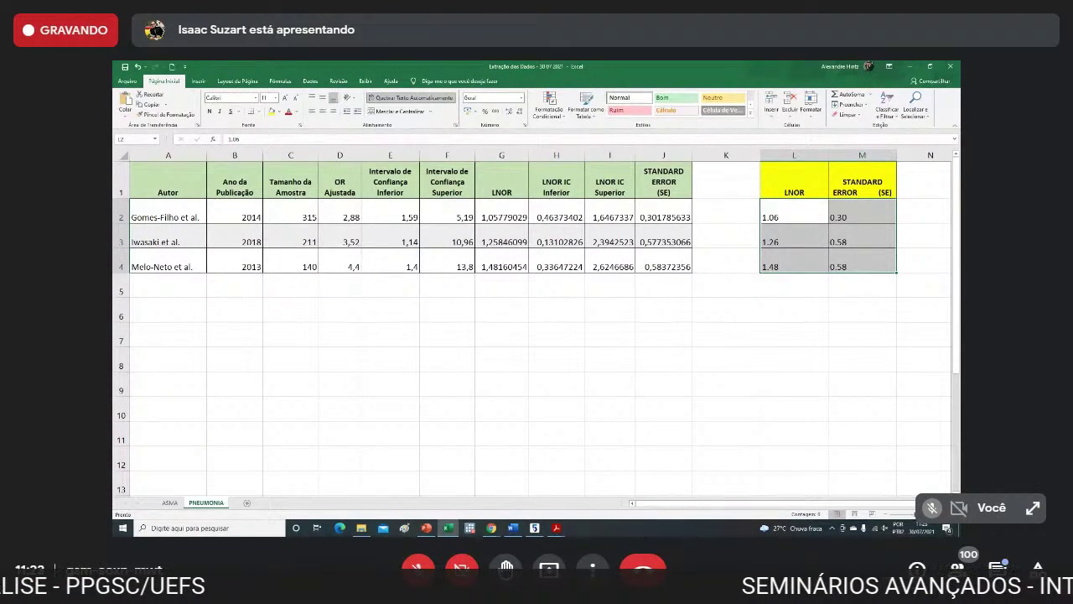
scroll(878, 507, up, 3)
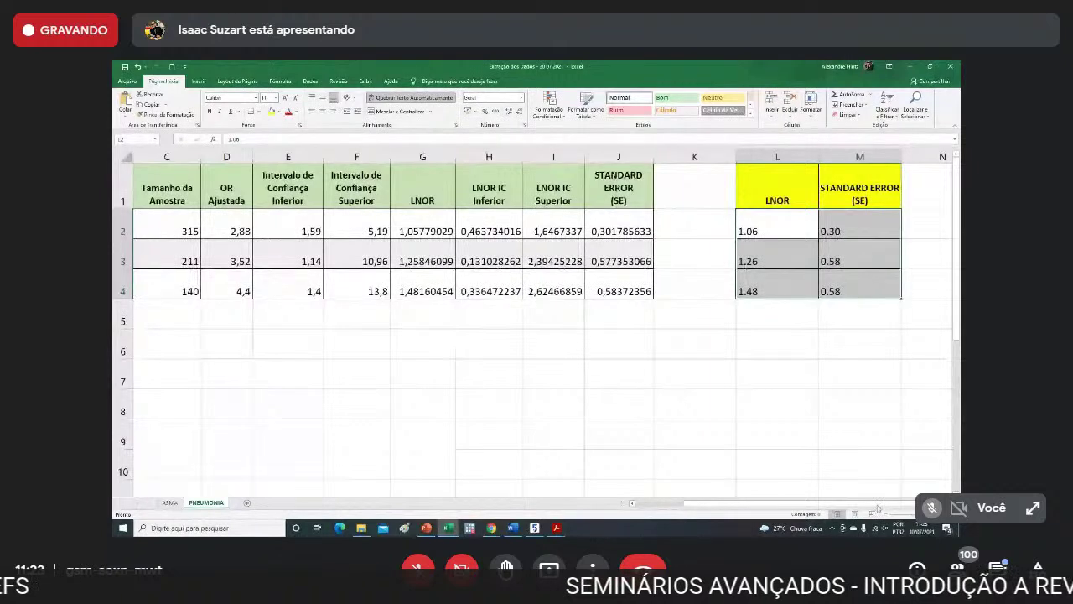
scroll(670, 366, left, 3)
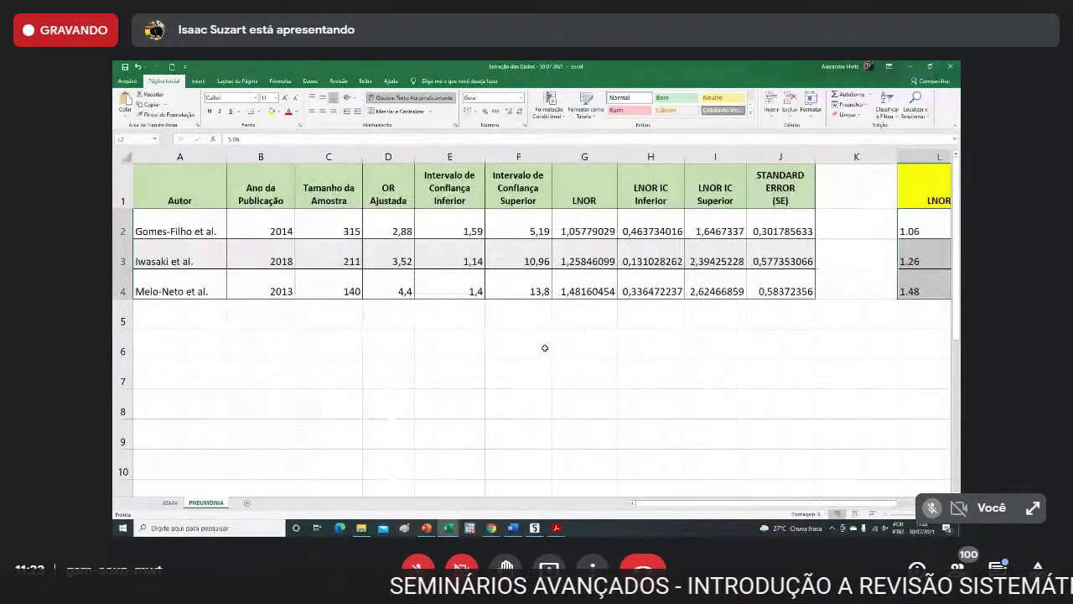
scroll(817, 492, right, 3)
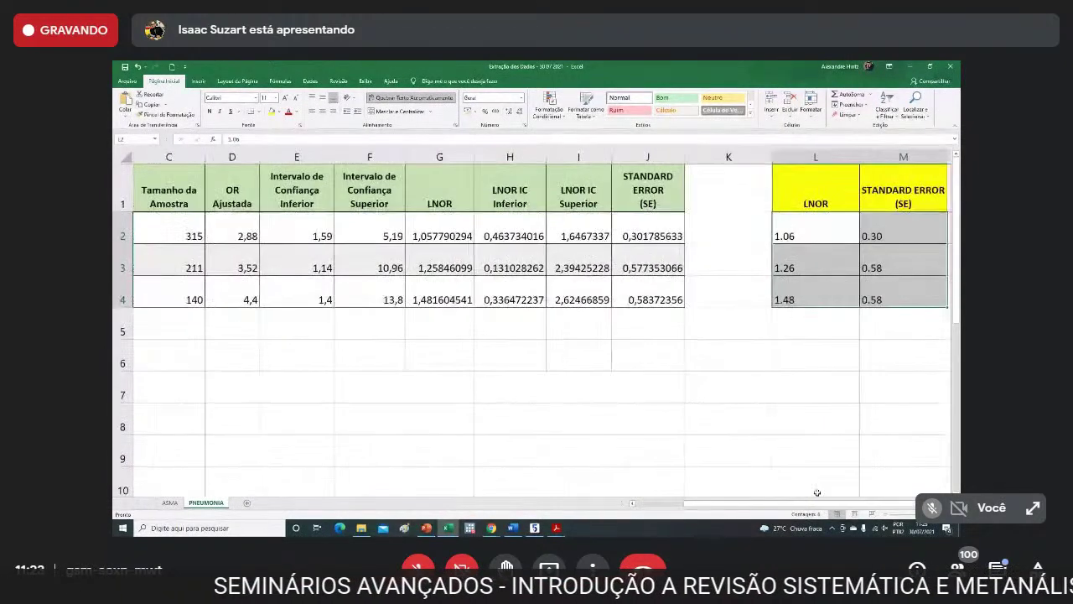
scroll(712, 336, left, 3)
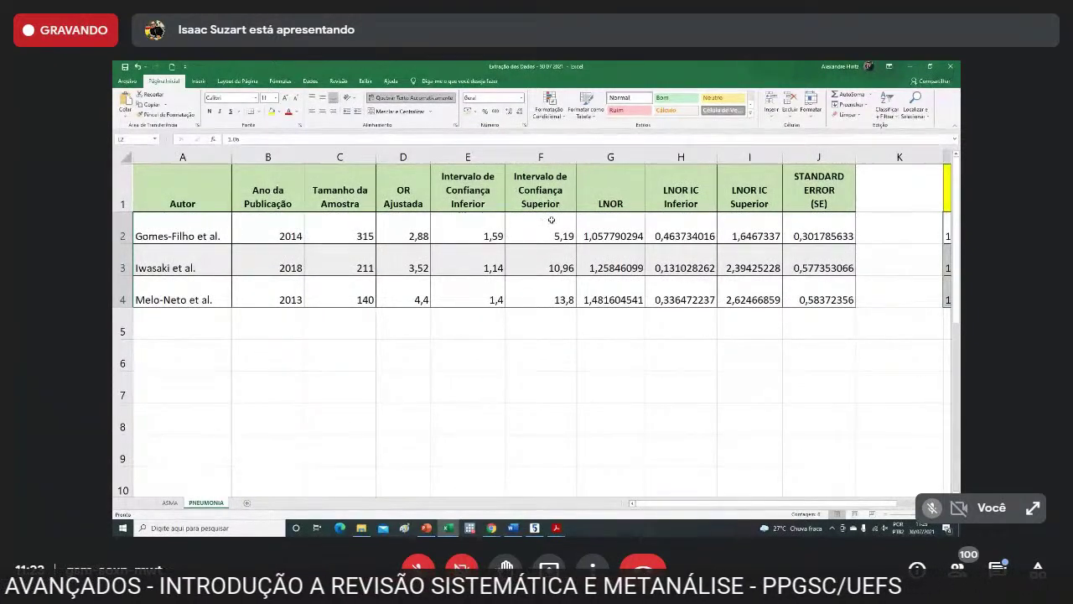
Inspect the LNOR formula in cell G2 of the PNEUMONIA sheet, with the log columns enlarged.
click(616, 206)
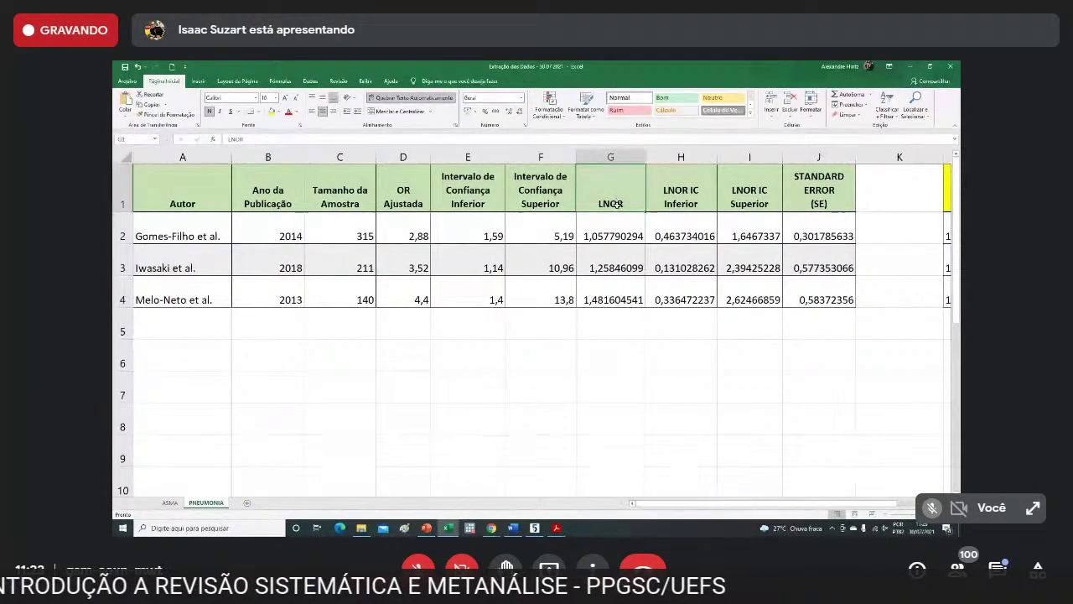
click(612, 233)
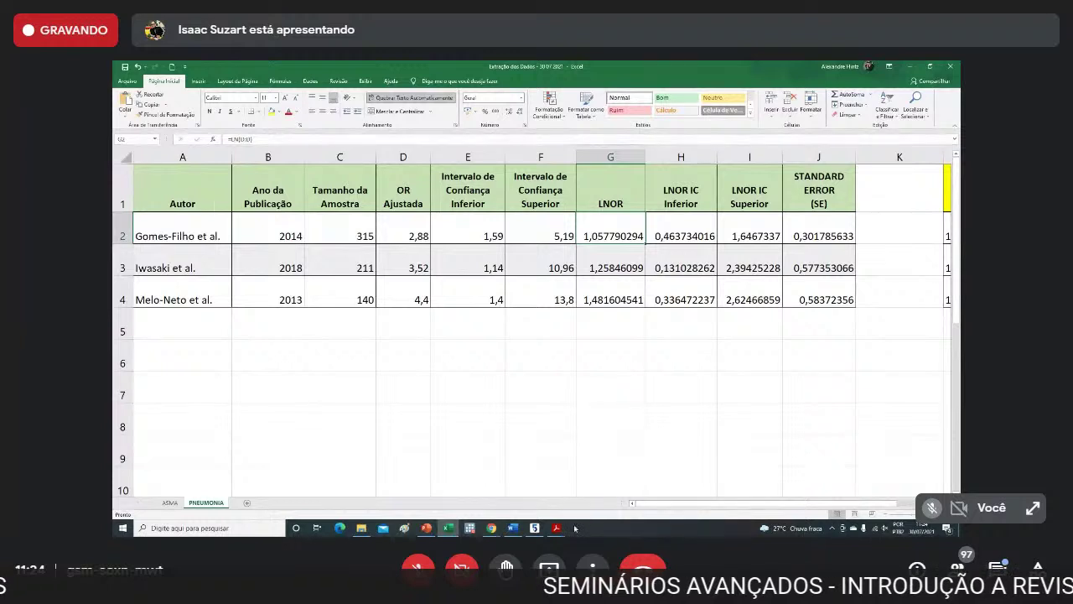
mouse_move(534, 531)
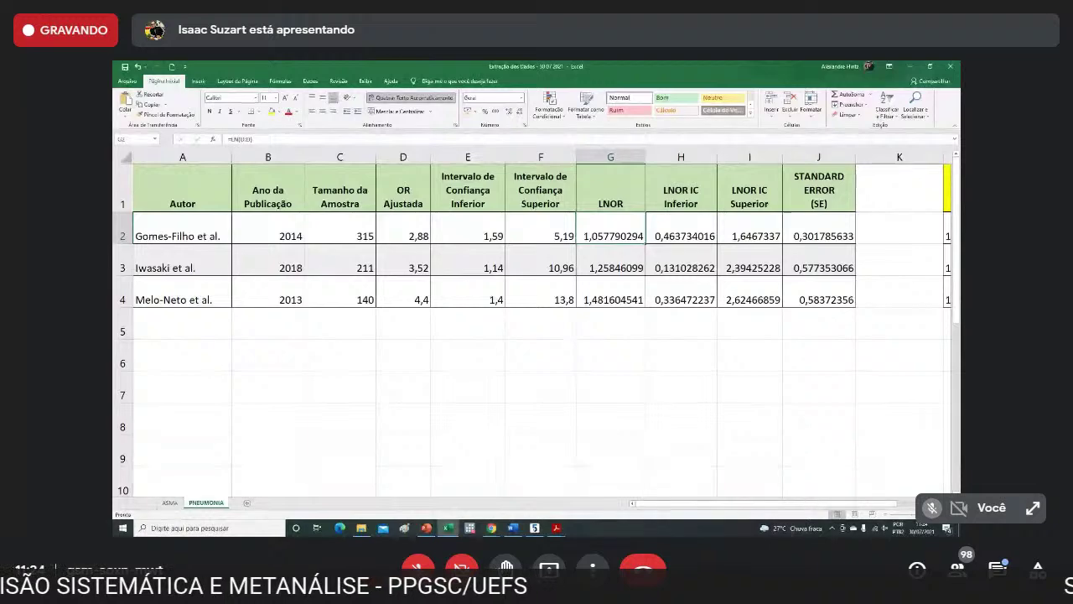
scroll(537, 322, up, 4)
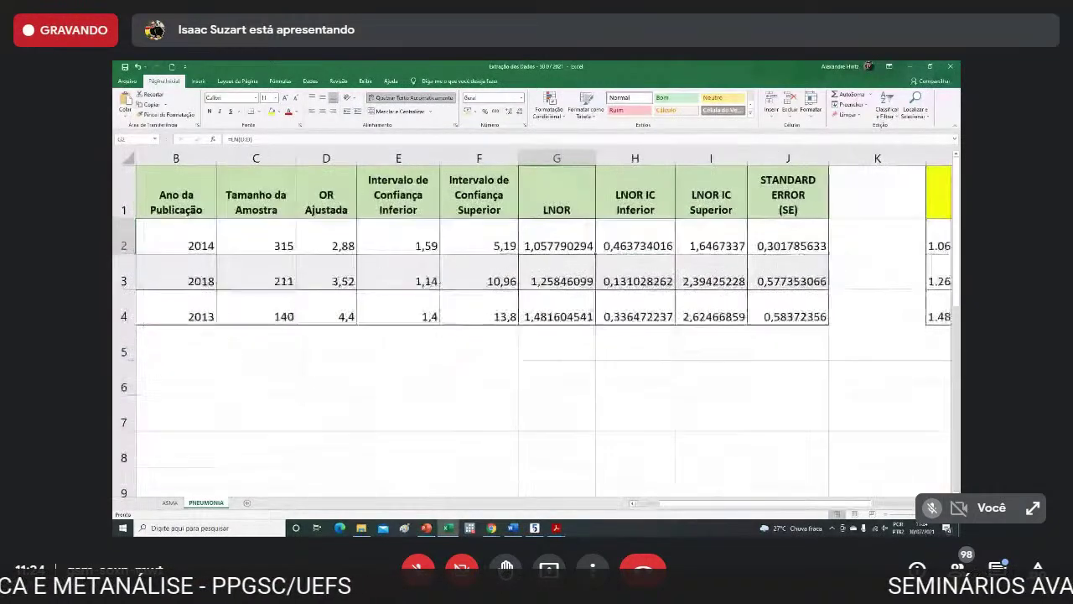
scroll(537, 322, up, 4)
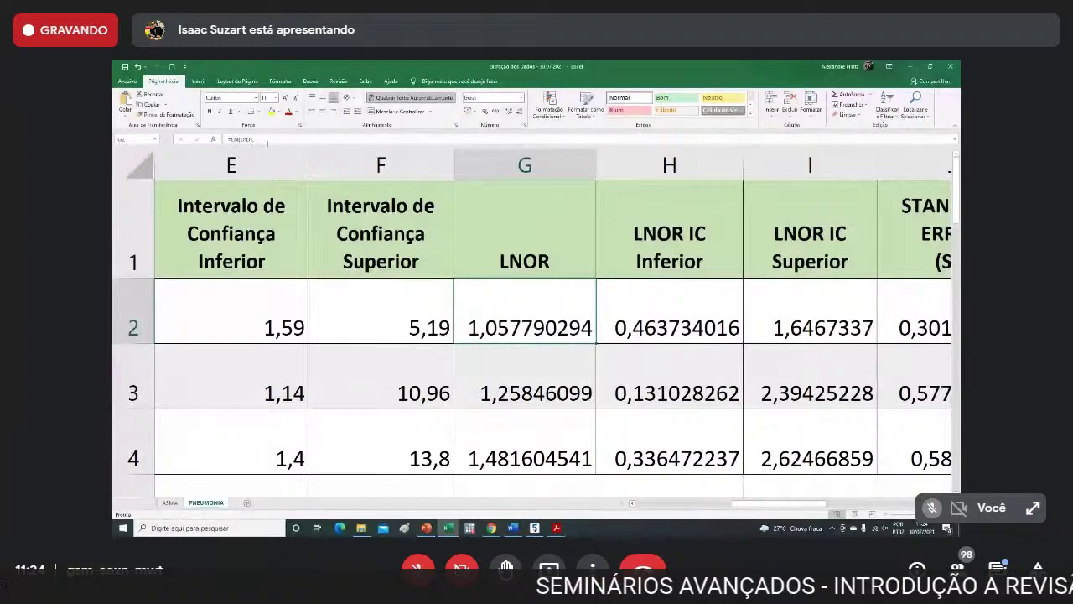
Show the whole PNEUMONIA table from Autor to STANDARD ERROR at a reduced zoom and check the adjusted OR in cell D4.
click(240, 154)
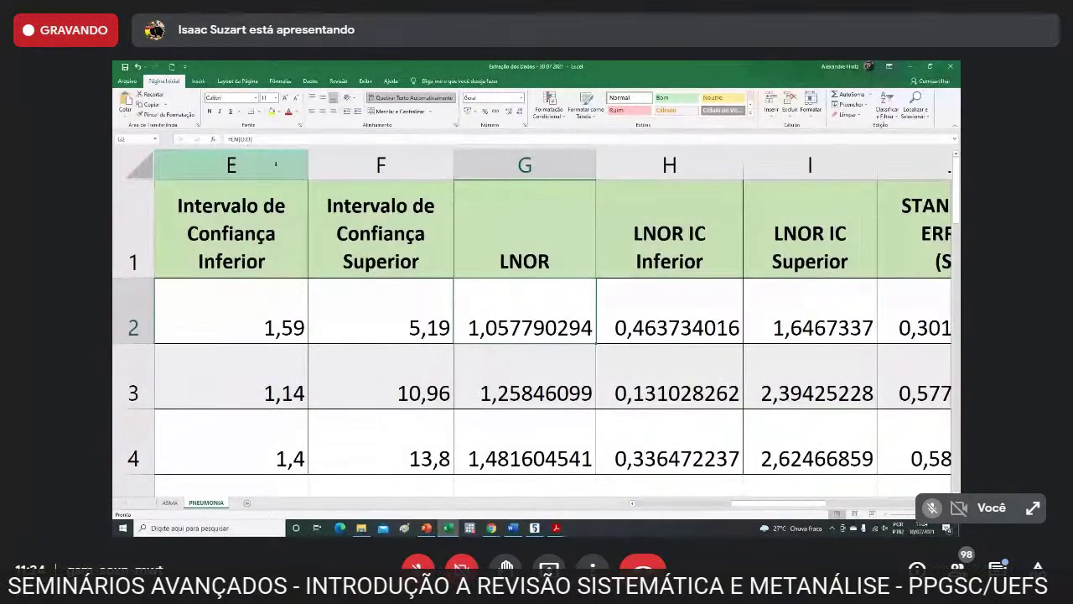
click(887, 514)
click(887, 514)
click(887, 514)
click(887, 514)
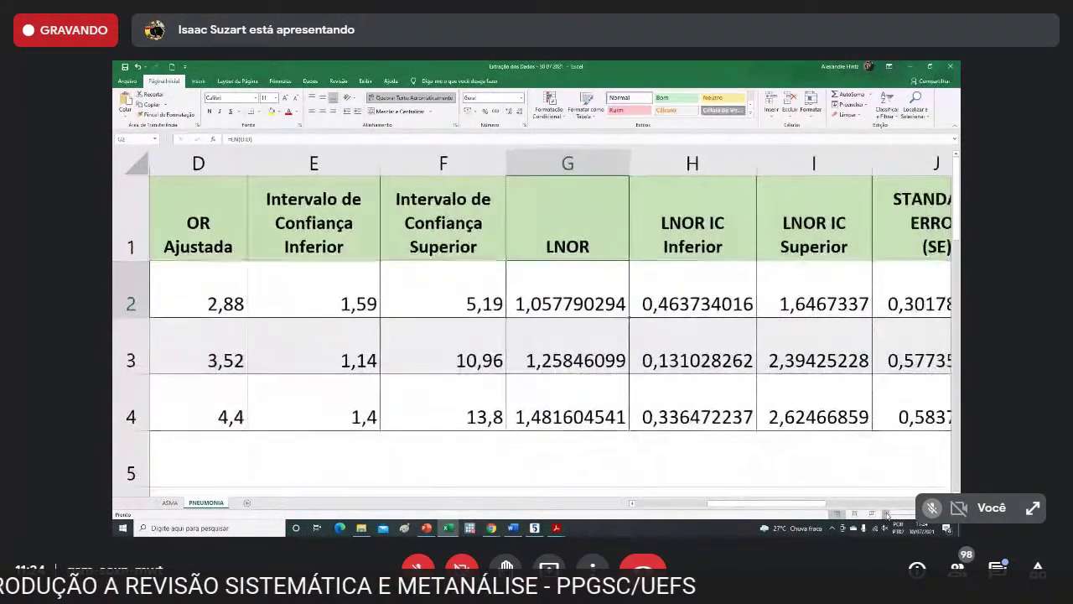
click(887, 514)
click(887, 514)
click(887, 514)
click(887, 513)
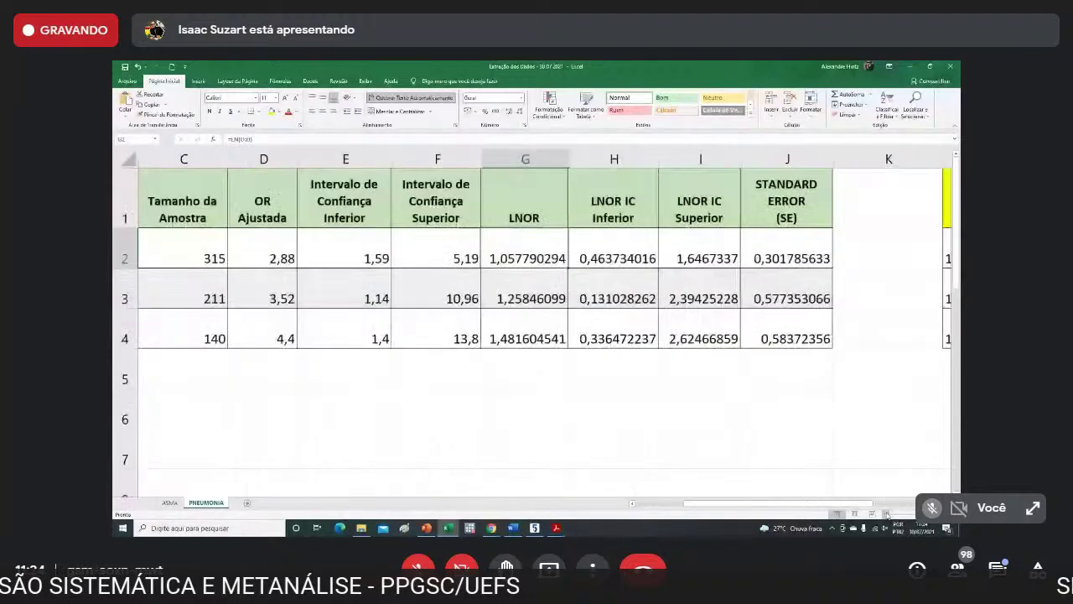
click(887, 514)
click(887, 514)
click(887, 514)
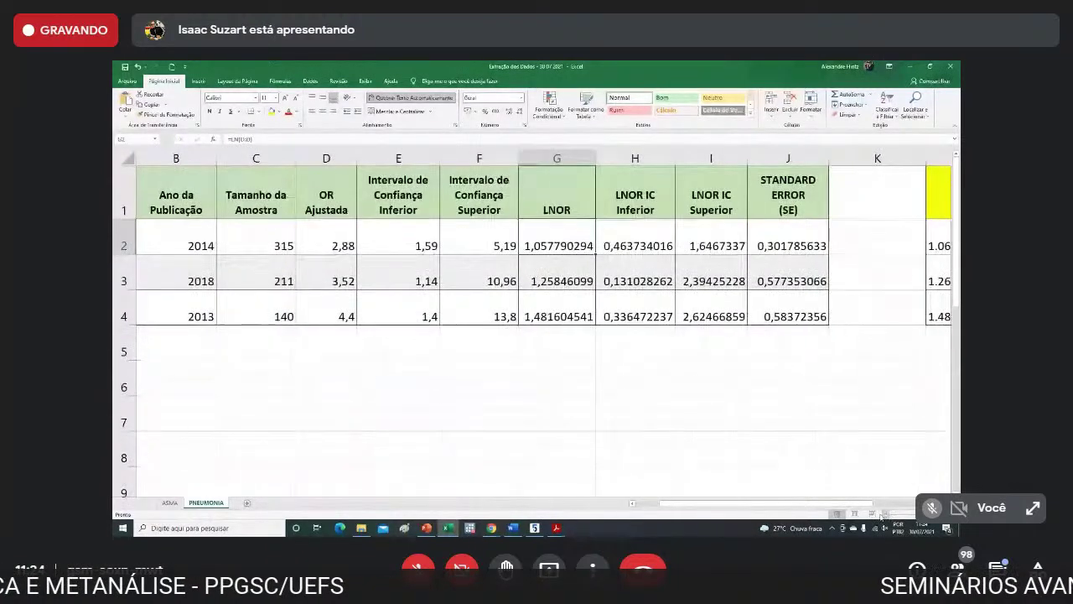
drag(838, 504, 815, 508)
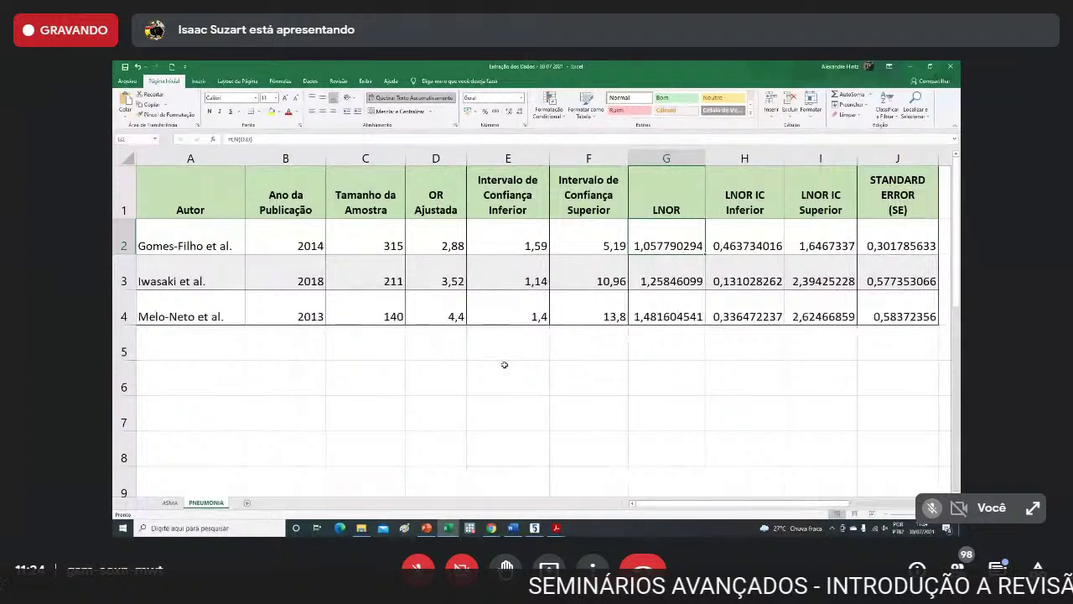
click(452, 318)
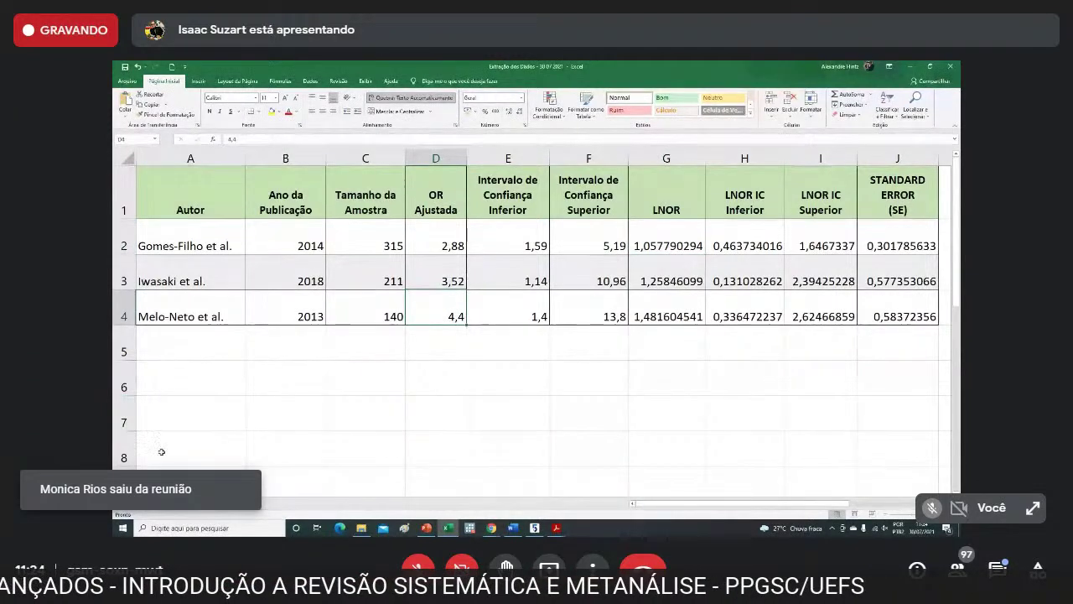
Clear the adjusted odds ratio in cell D4 of the ASMA sheet to demonstrate the LNOR formula's dependence on it.
click(168, 503)
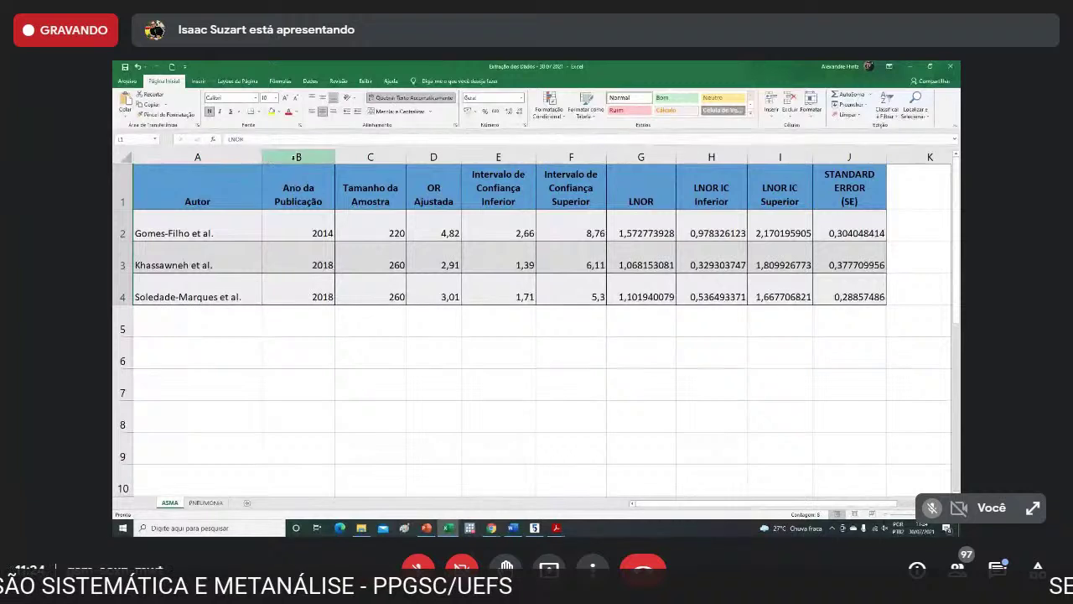
click(443, 297)
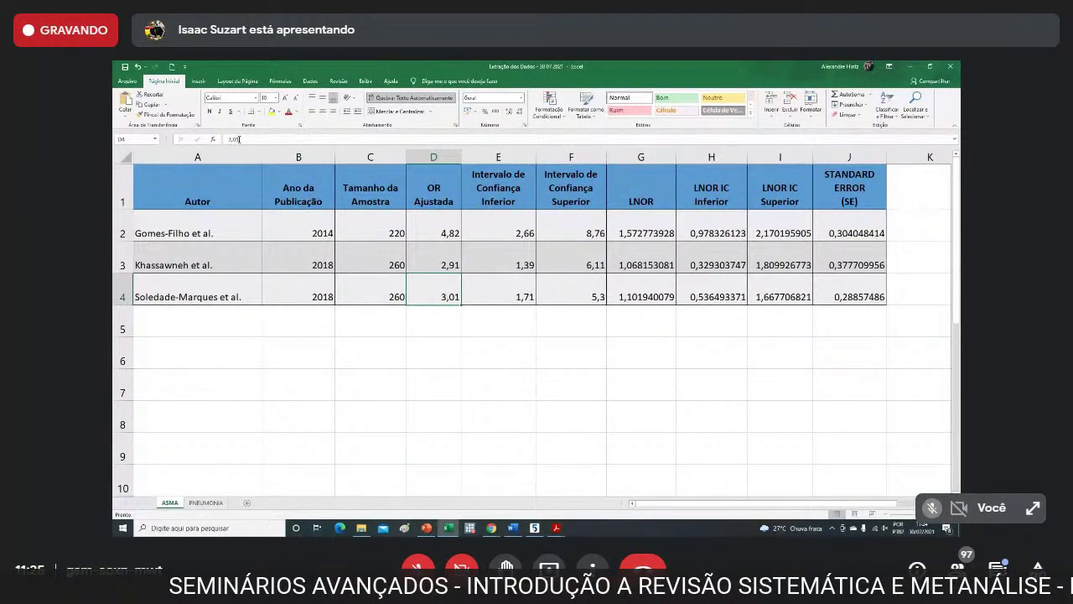
drag(239, 139, 216, 137)
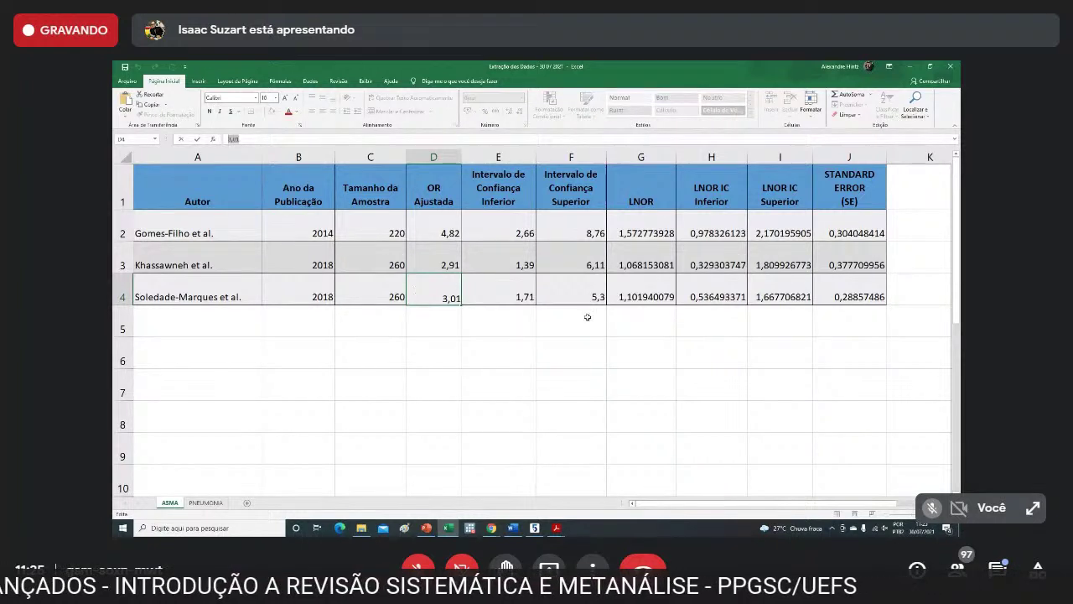
key(Delete)
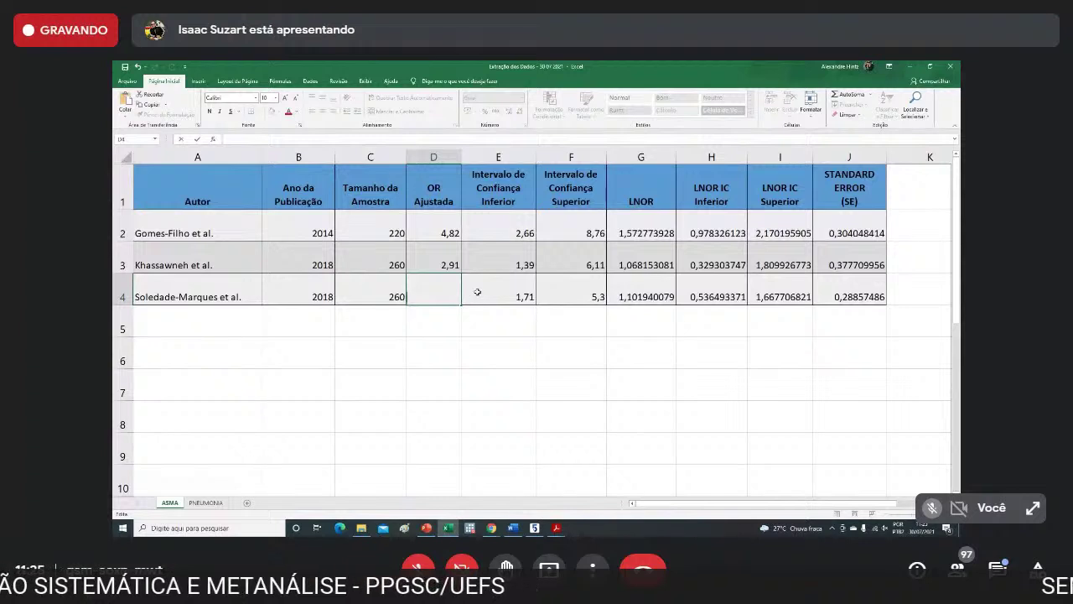
click(508, 294)
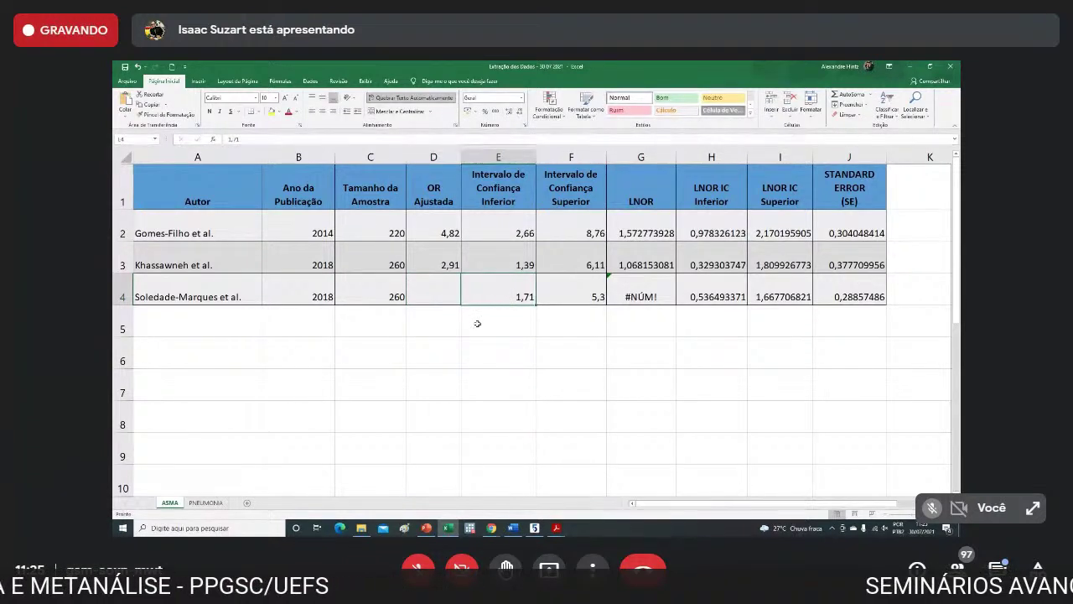
click(441, 301)
click(237, 138)
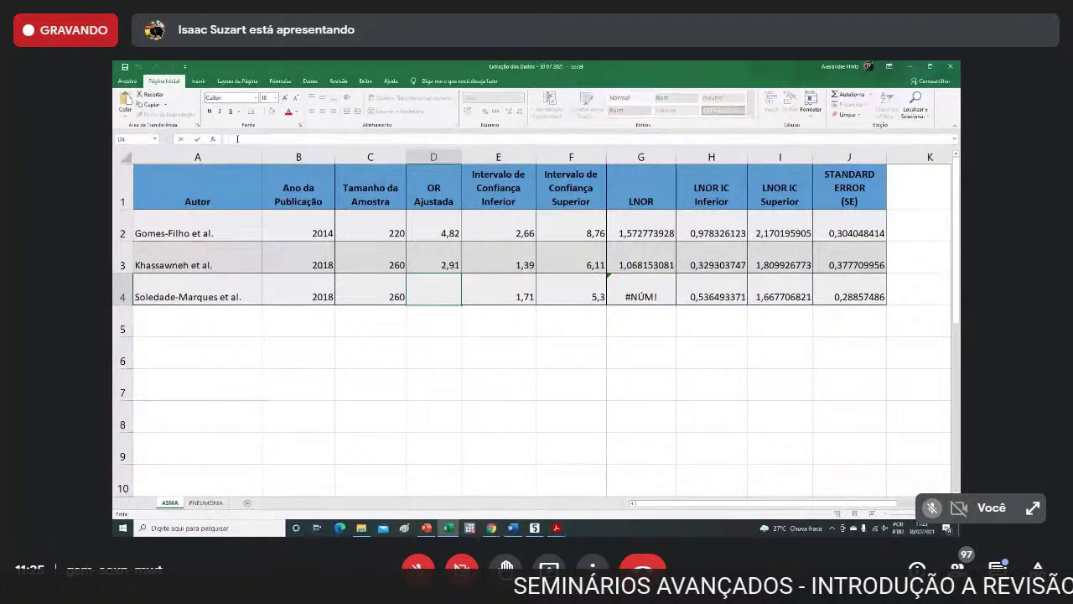
text(https://youtu.be/JYNU3IUfSO4)
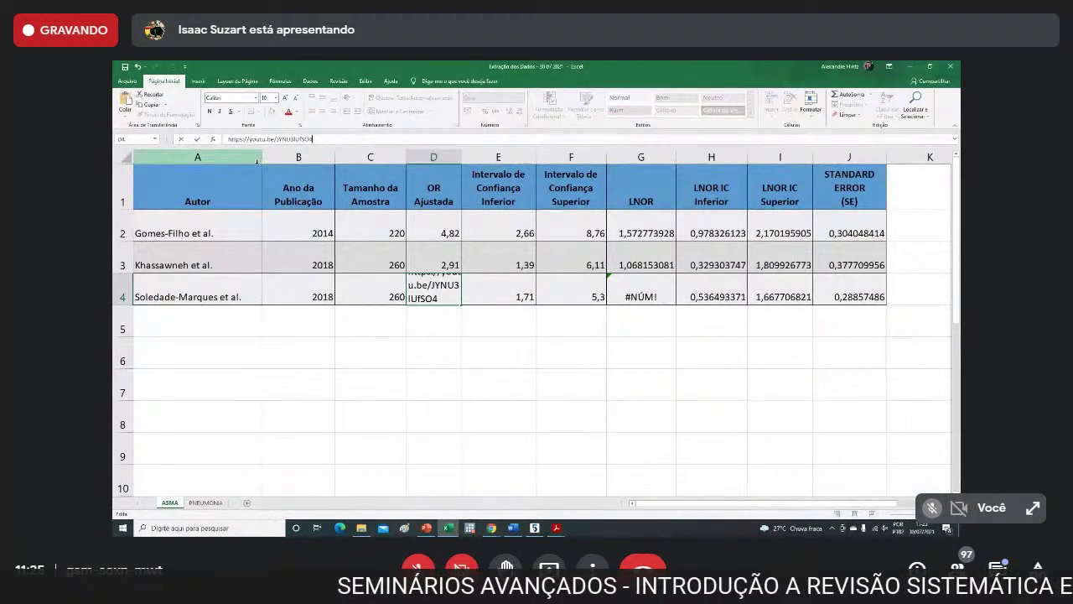
key(Escape)
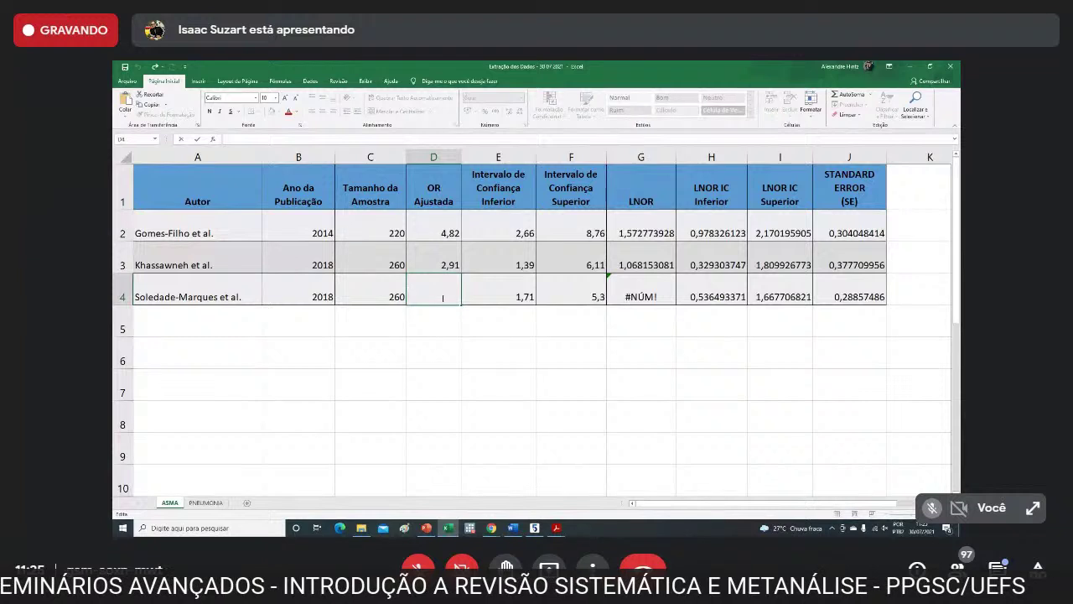
Enter 3,01 as the adjusted odds ratio in cell D4 of the ASMA sheet.
text(3,)
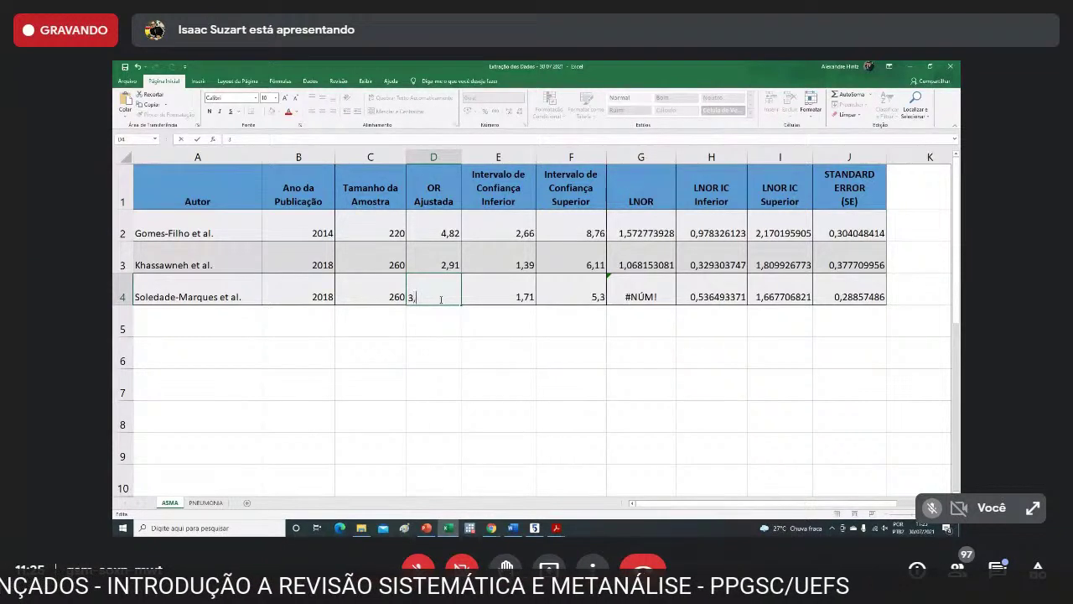
text(01)
click(496, 282)
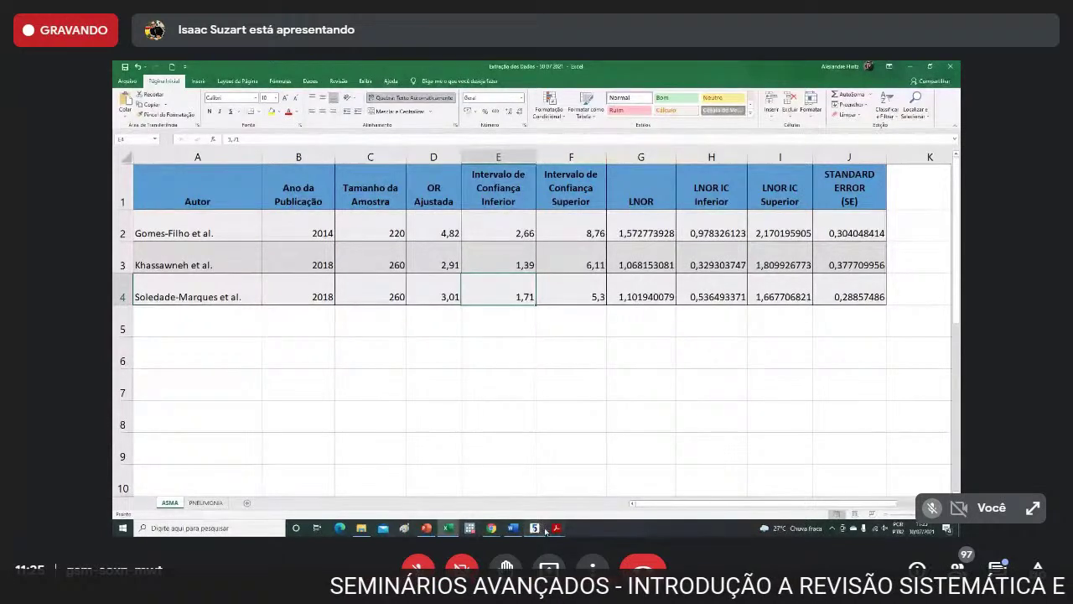
Inspect the standard error formula in cell J2 of the ASMA sheet and the yellow-headed LNOR and standard error columns L and M.
mouse_move(556, 529)
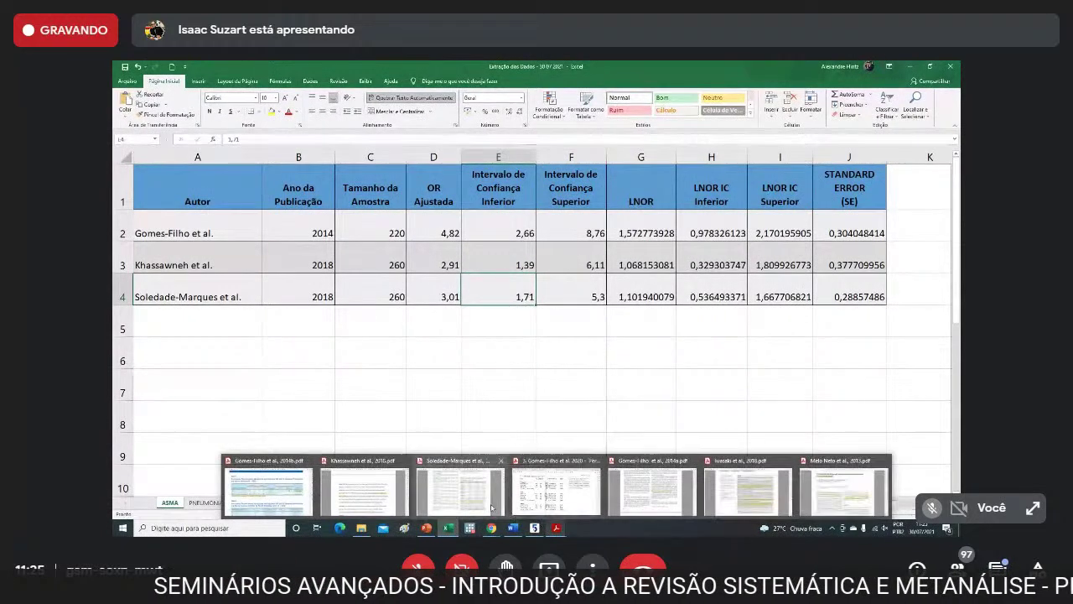
mouse_move(492, 506)
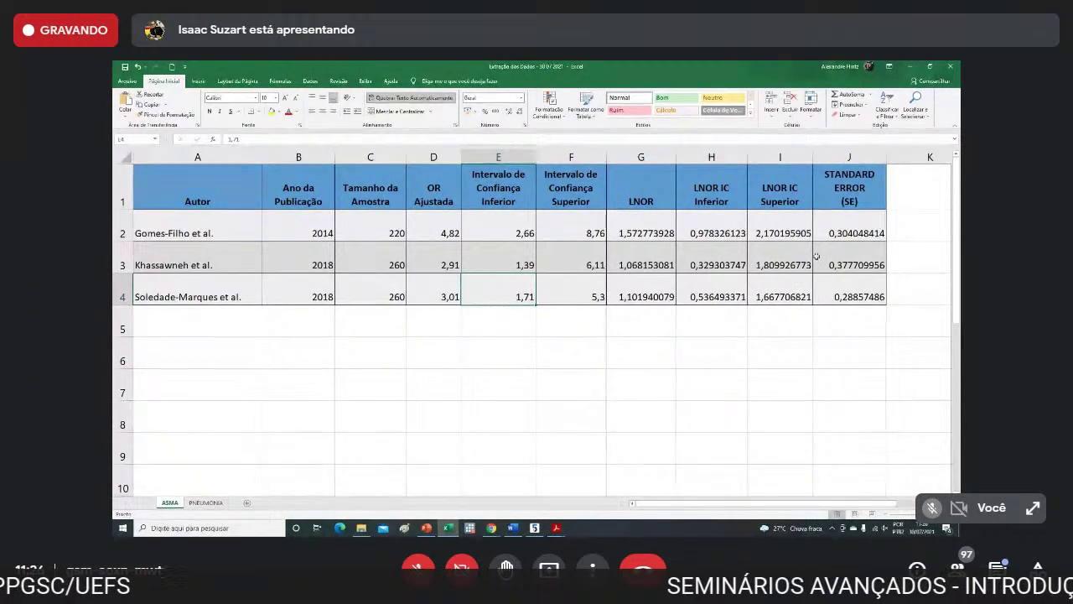
click(839, 232)
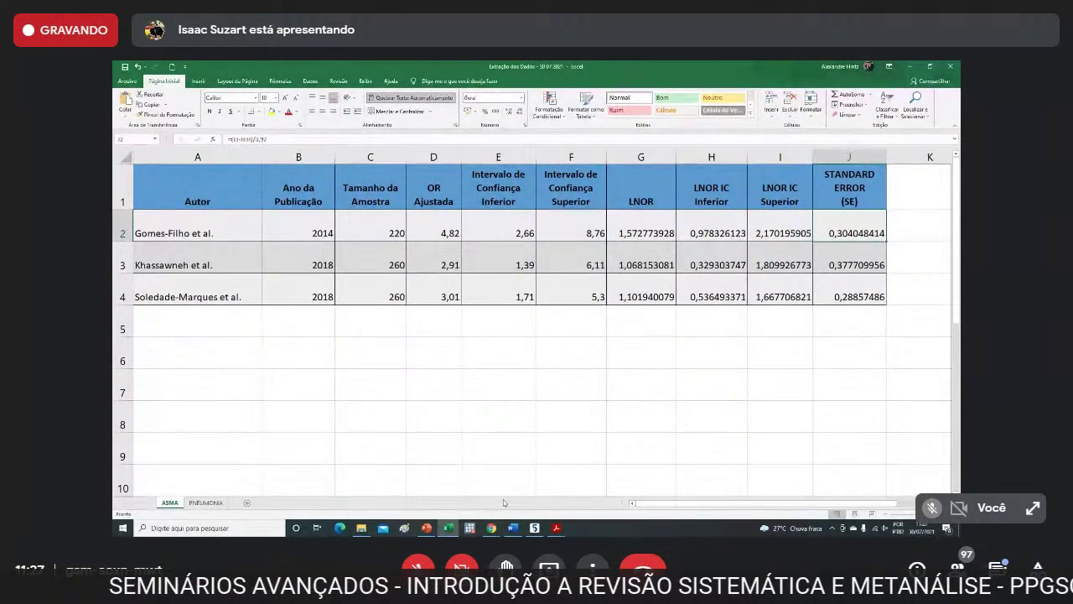
mouse_move(557, 529)
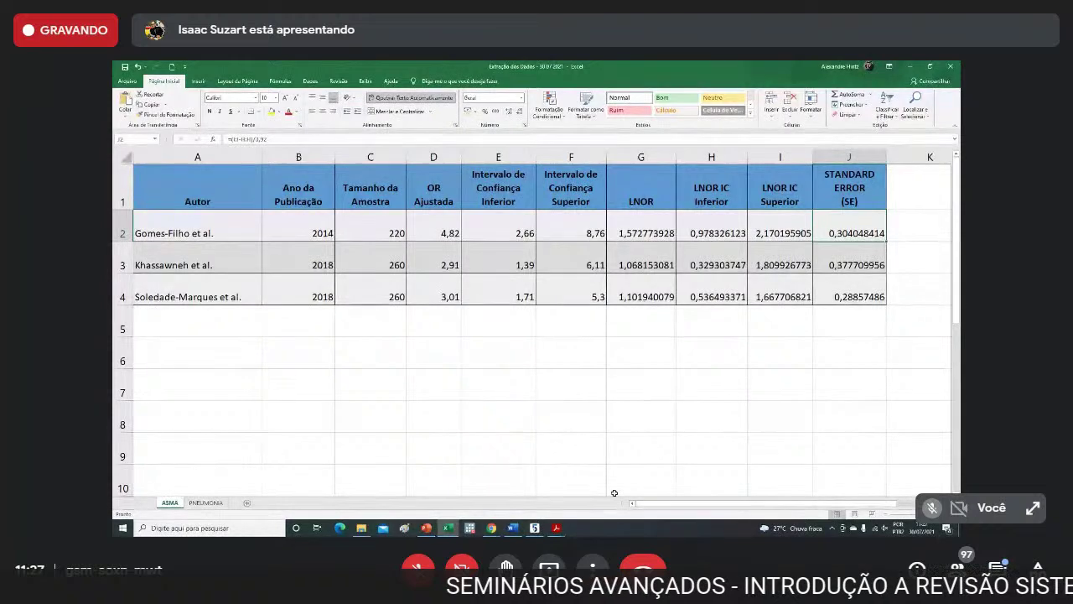
drag(646, 503, 703, 508)
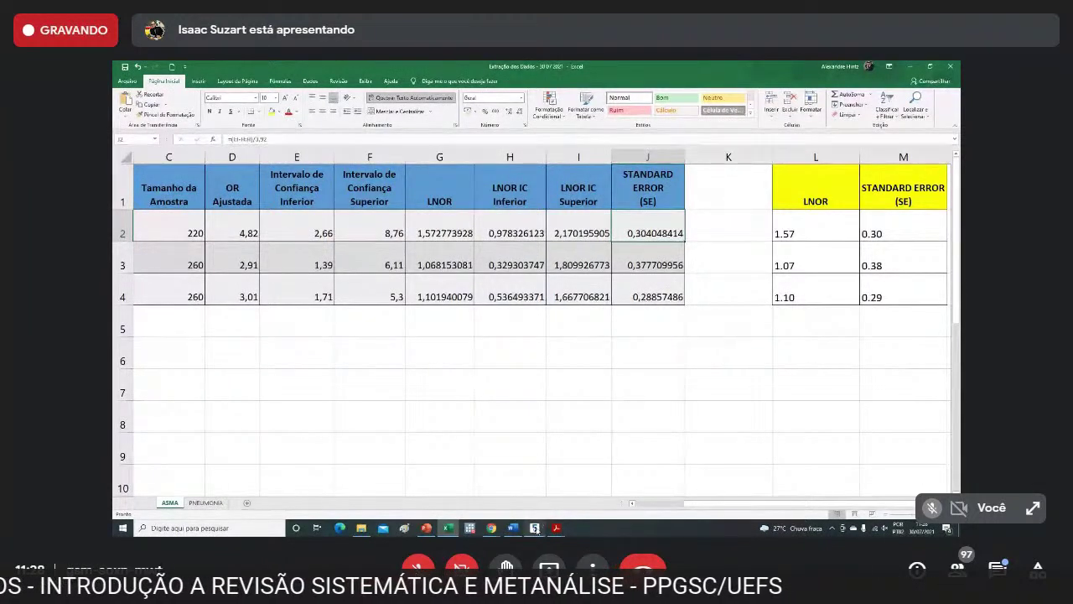
Switch from Excel to Review Manager 5.4.1, with the PERIODONTITE for DOENÇAS RESPIRATÓRIAS review on screen.
mouse_move(534, 529)
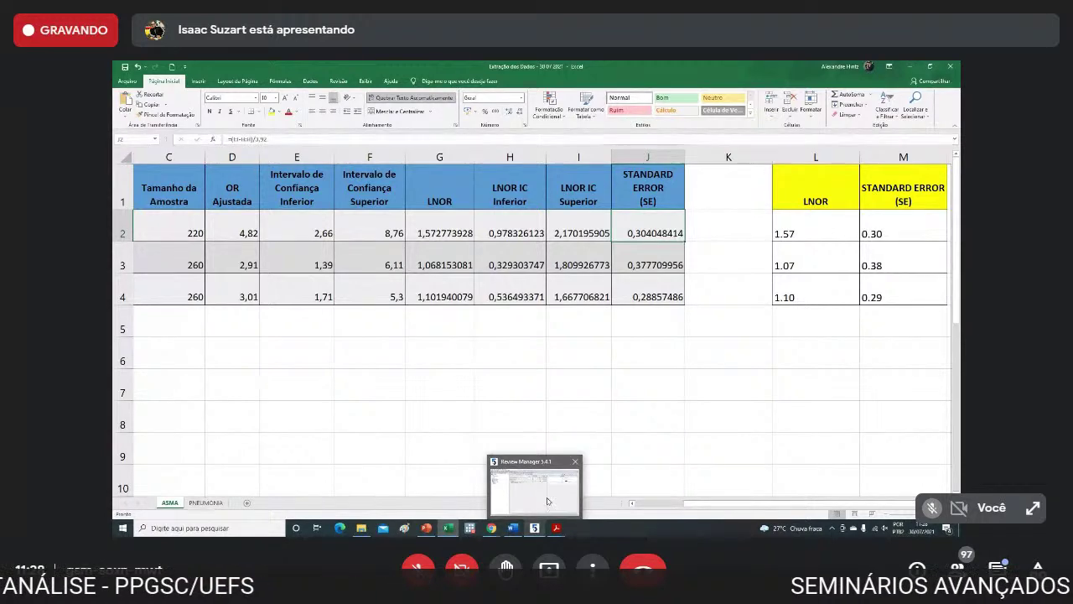
click(547, 497)
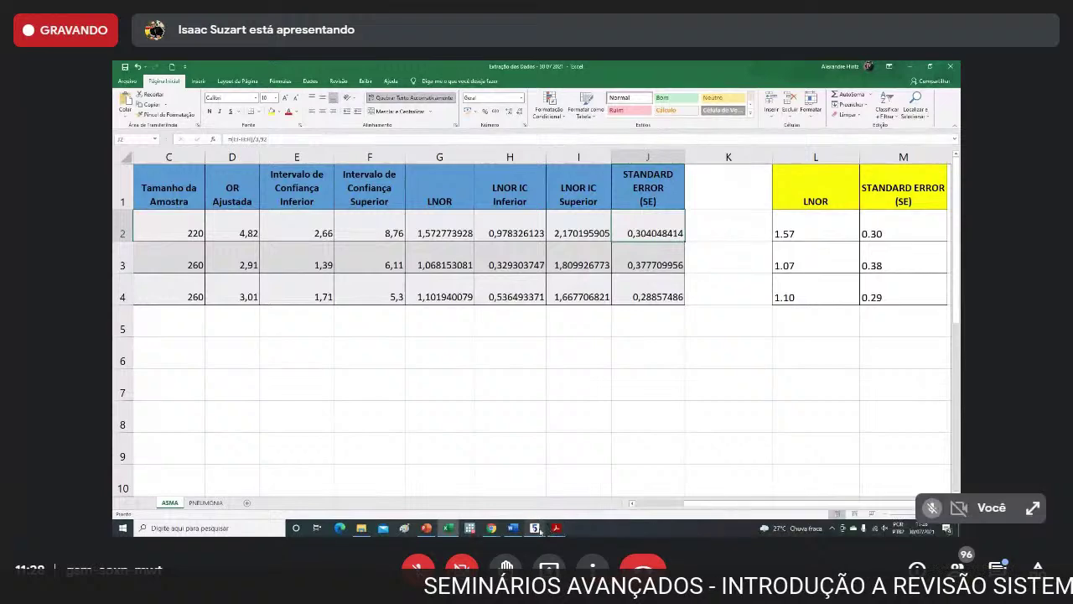
mouse_move(541, 531)
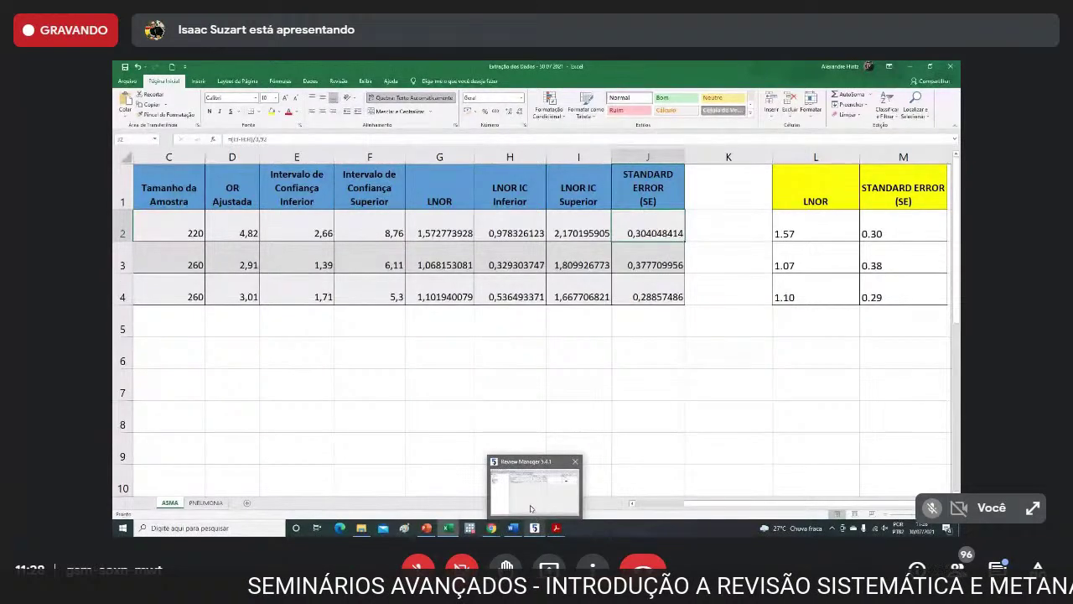
click(530, 505)
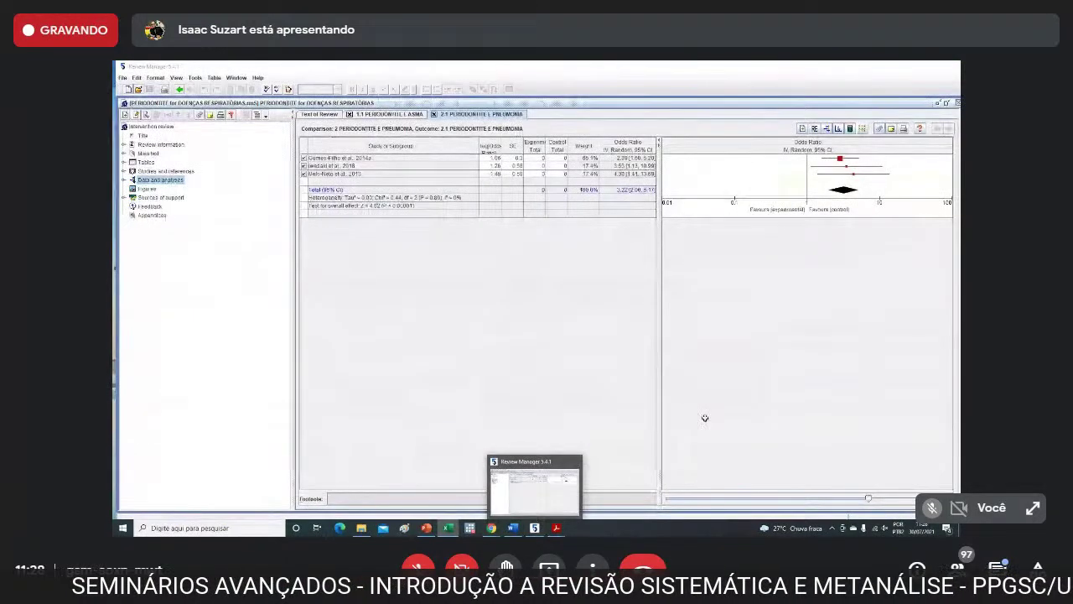
key(alt+Tab)
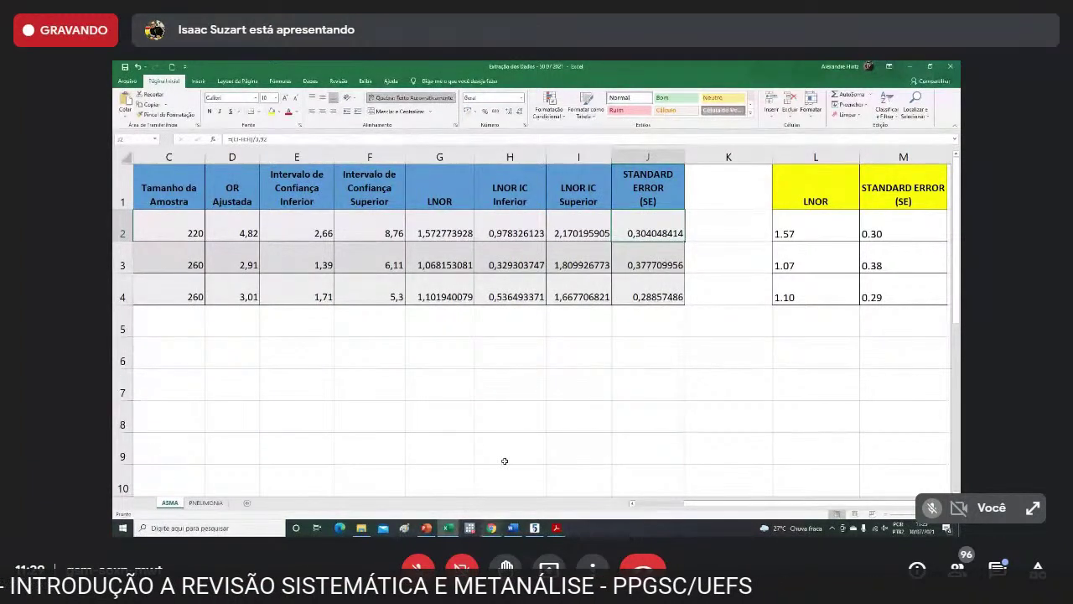
click(534, 528)
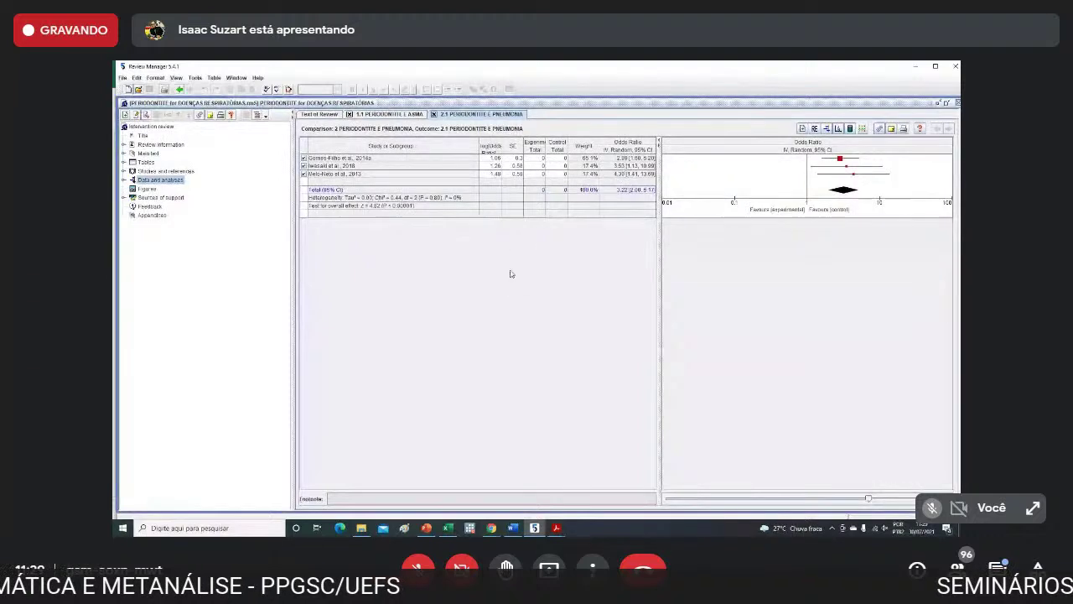
Try to open a separate new Review Manager window alongside the existing review.
click(534, 527)
right_click(534, 527)
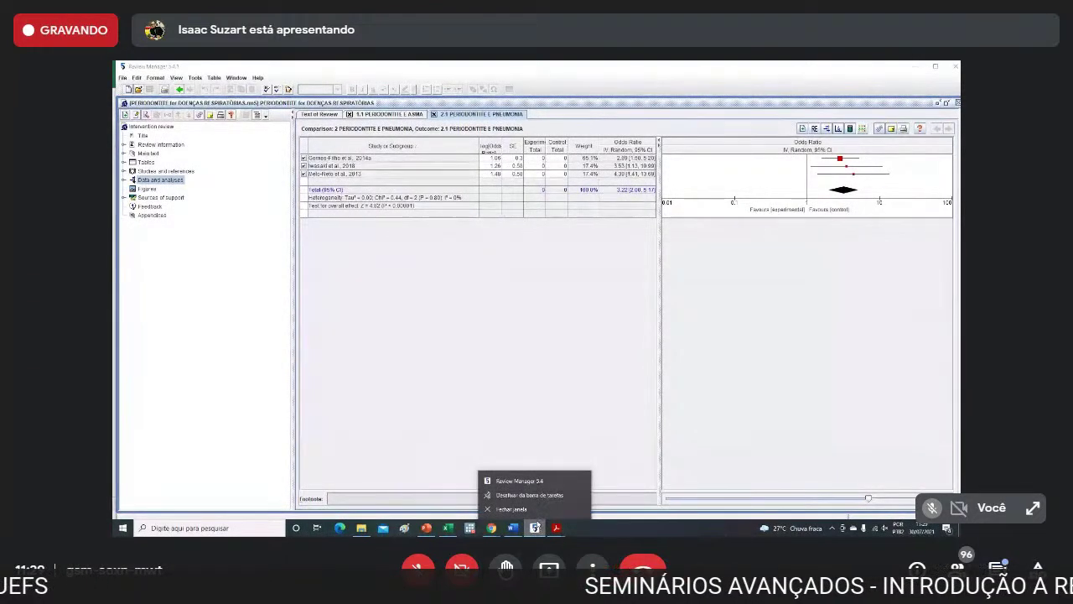
click(526, 483)
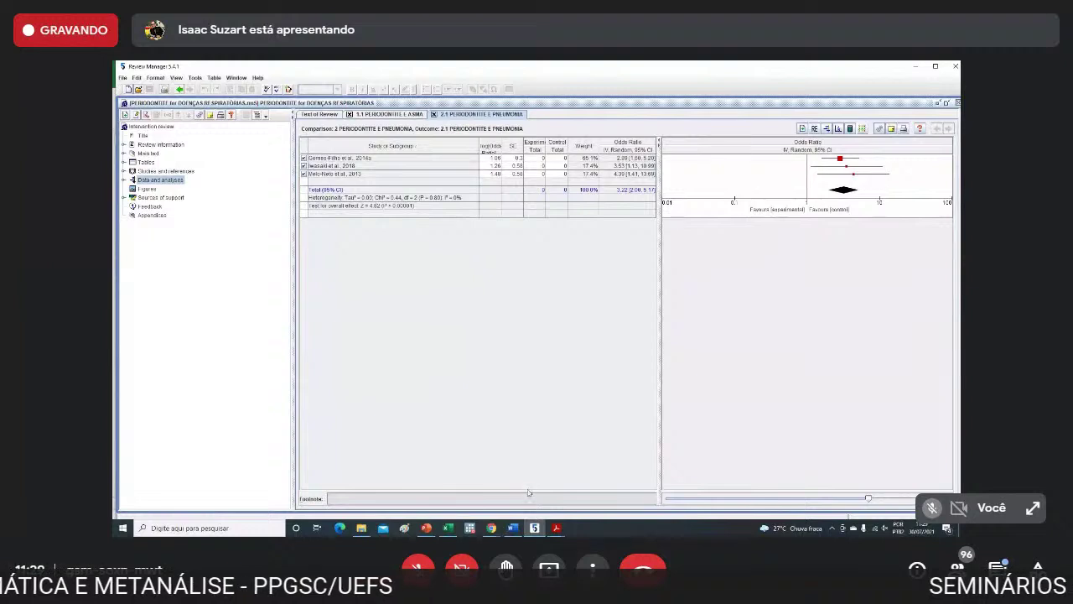
mouse_move(538, 531)
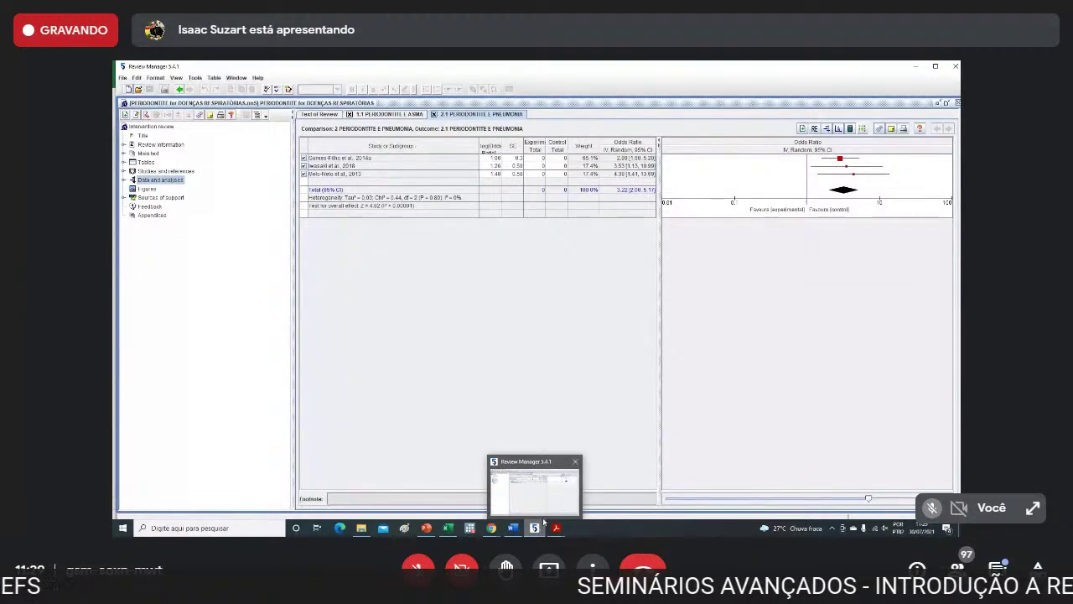
click(538, 528)
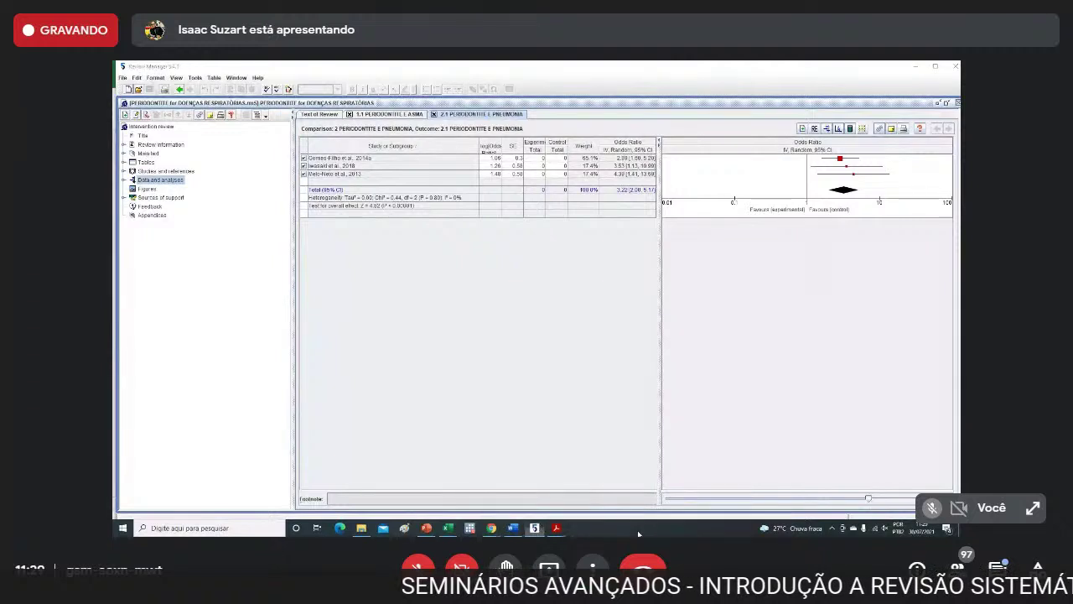
right_click(538, 528)
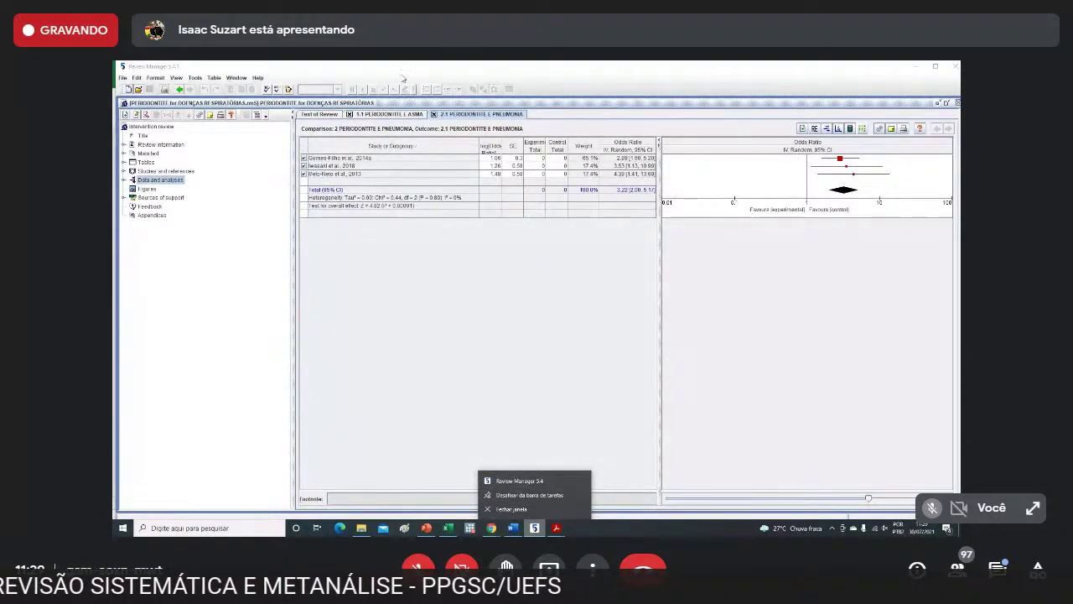
Start a new intervention review in Review Manager and title it "Periodontite for Doenças Pulmonares".
click(433, 325)
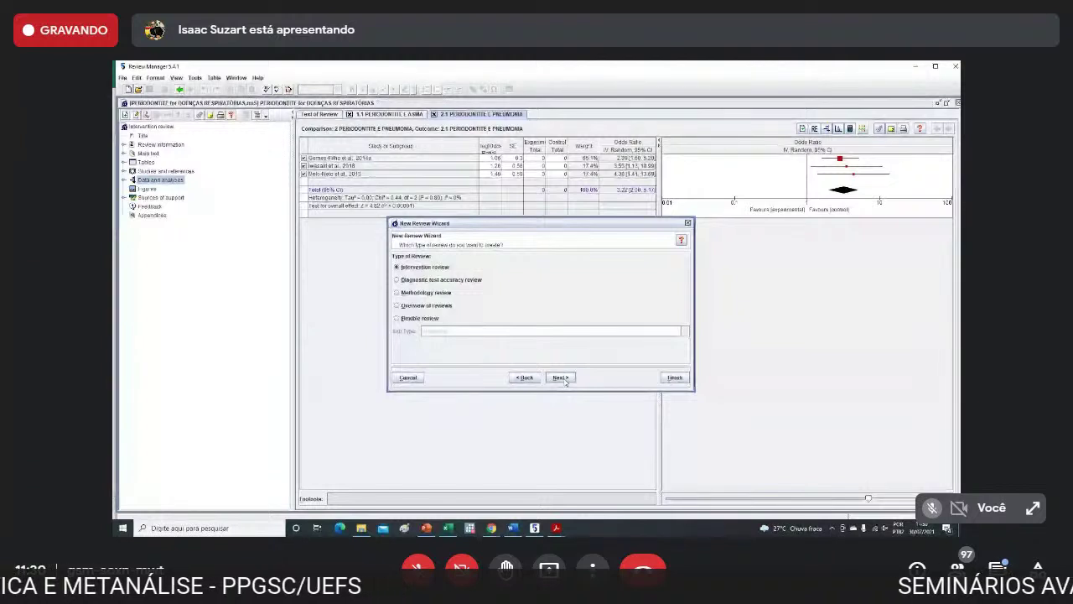
click(564, 378)
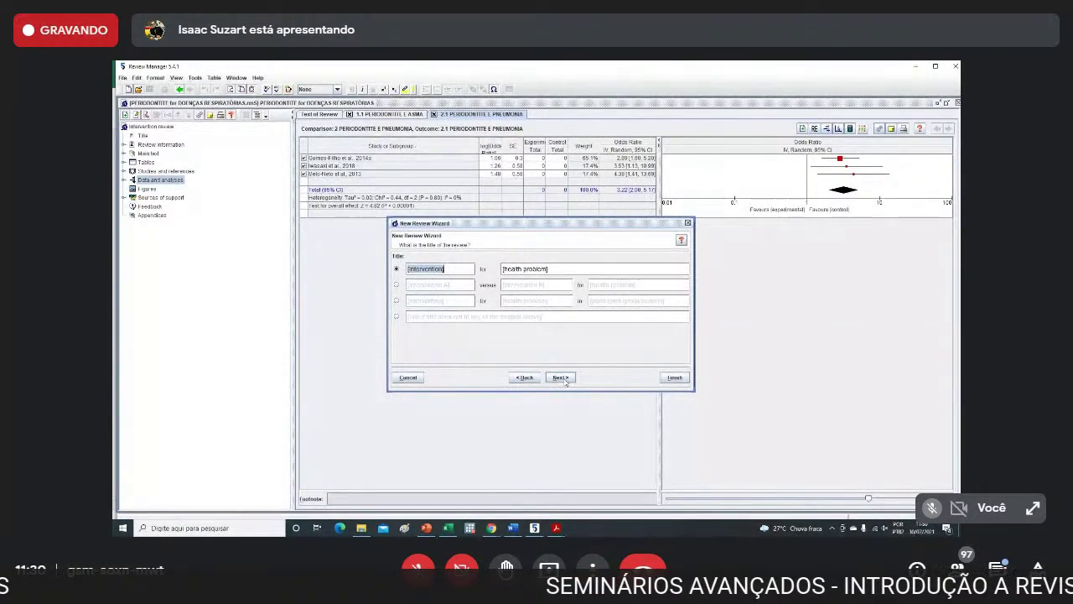
text(Pe)
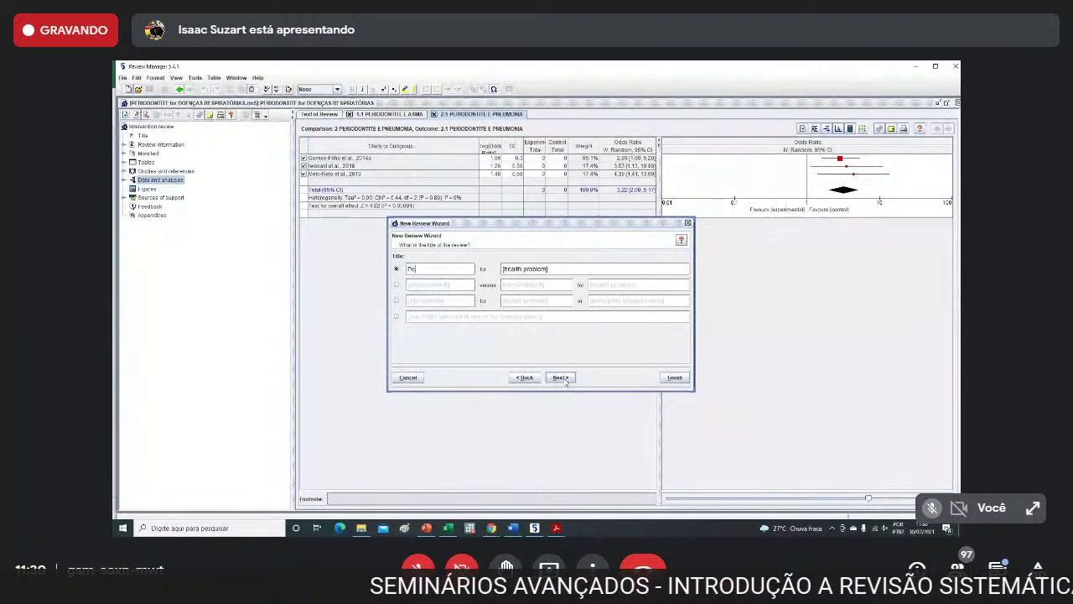
text(riodontite)
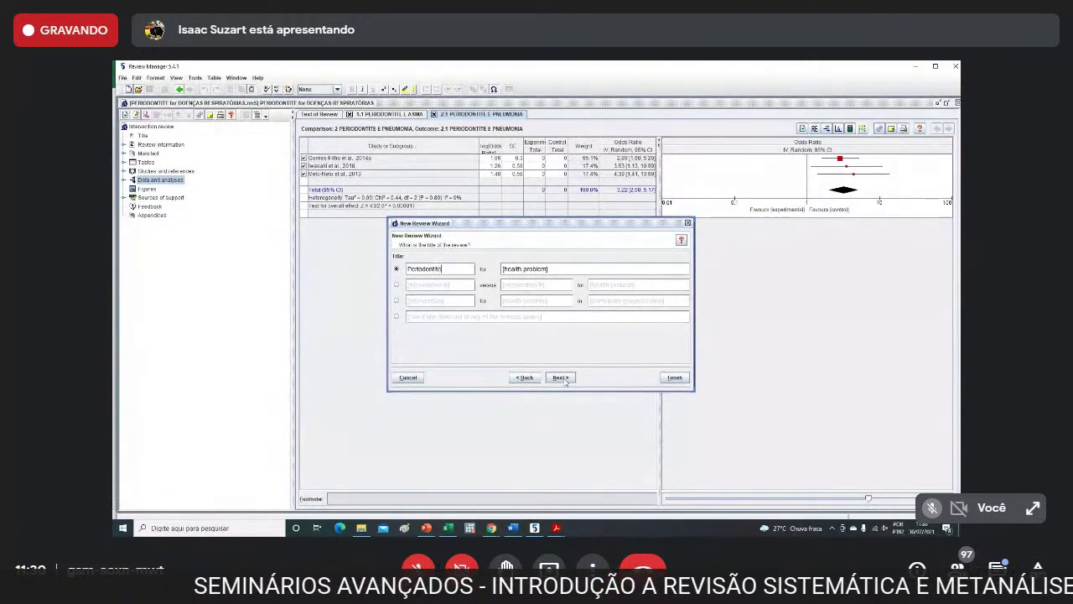
click(539, 271)
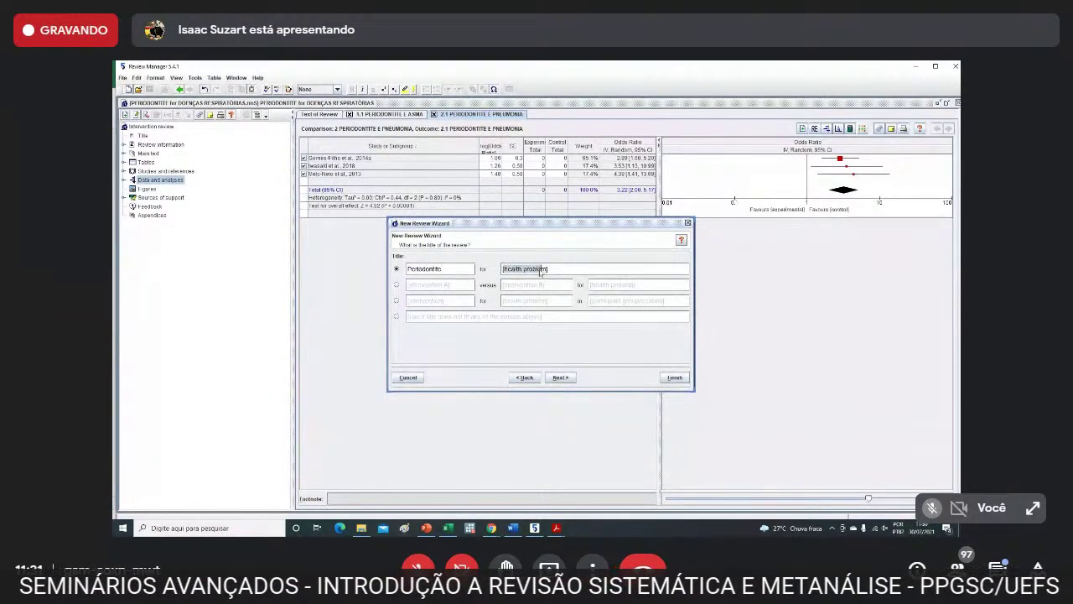
text(Do)
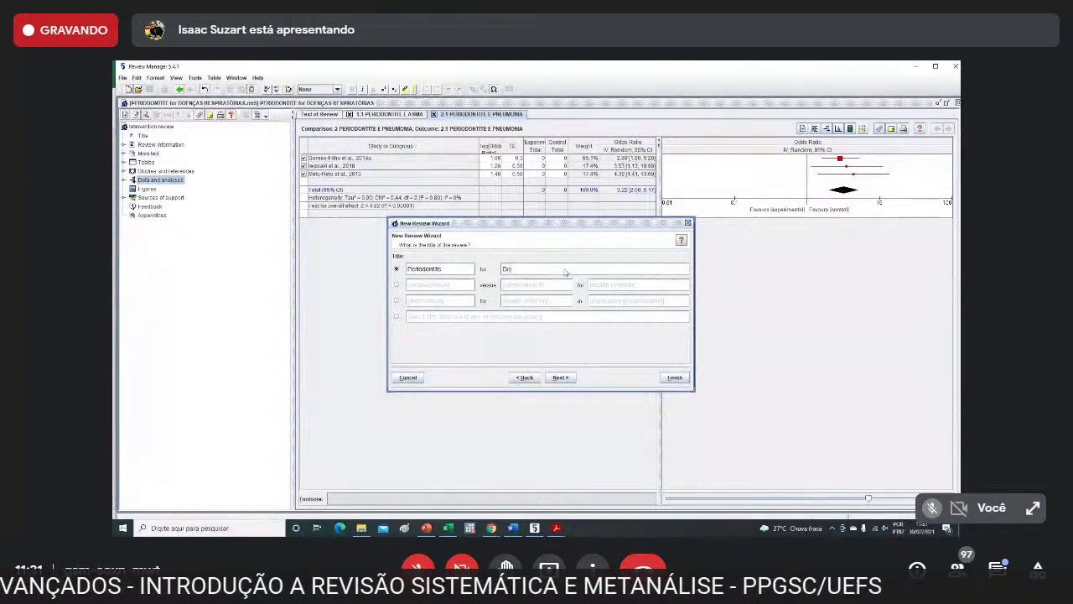
text(enças P)
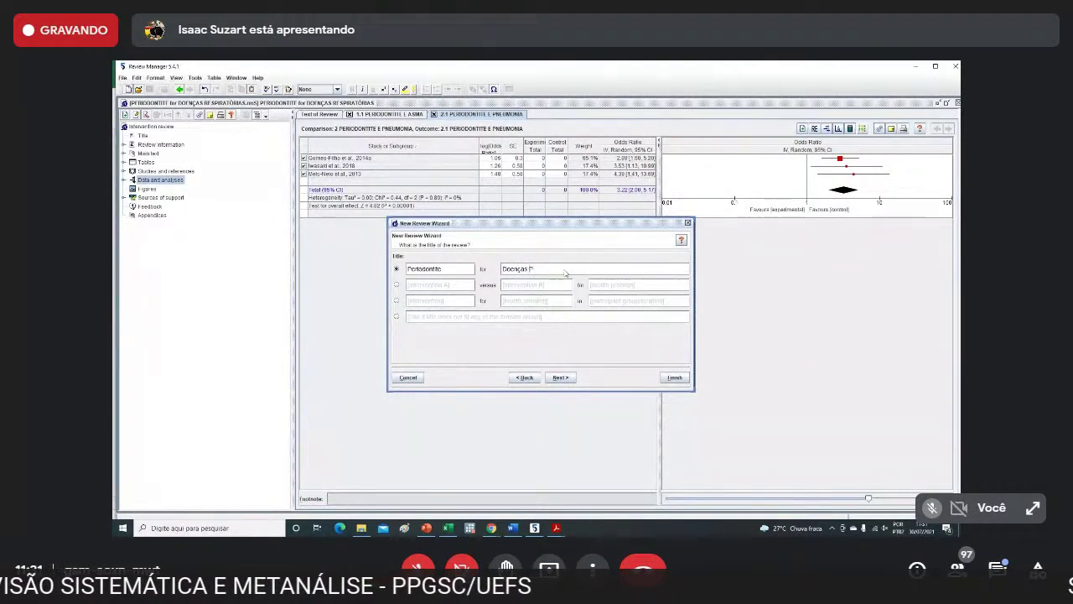
text(s)
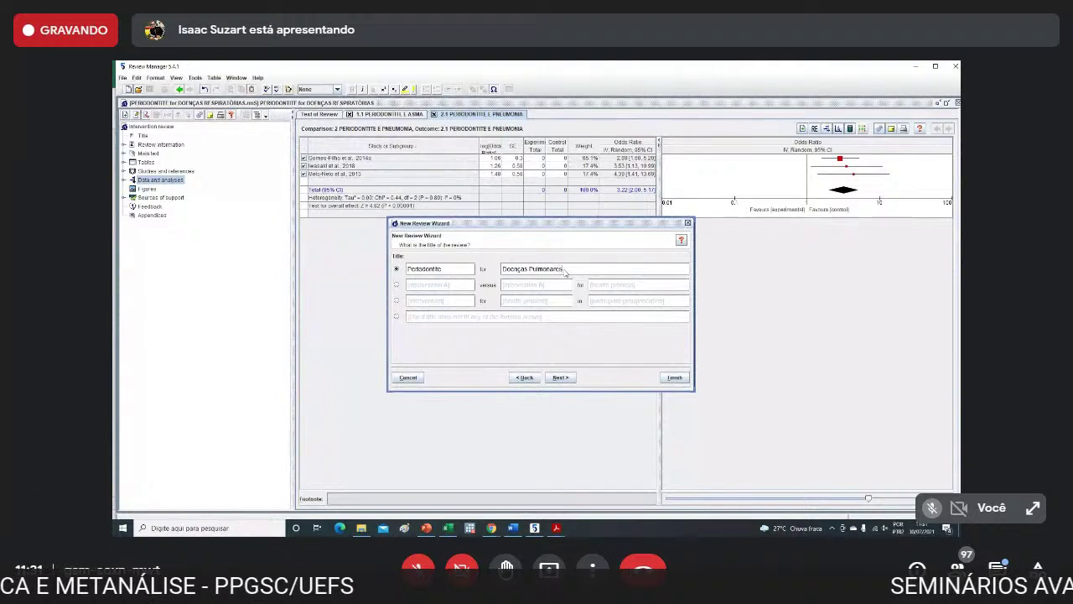
Set the new review's starting stage to Full review and finish creating the review.
click(562, 377)
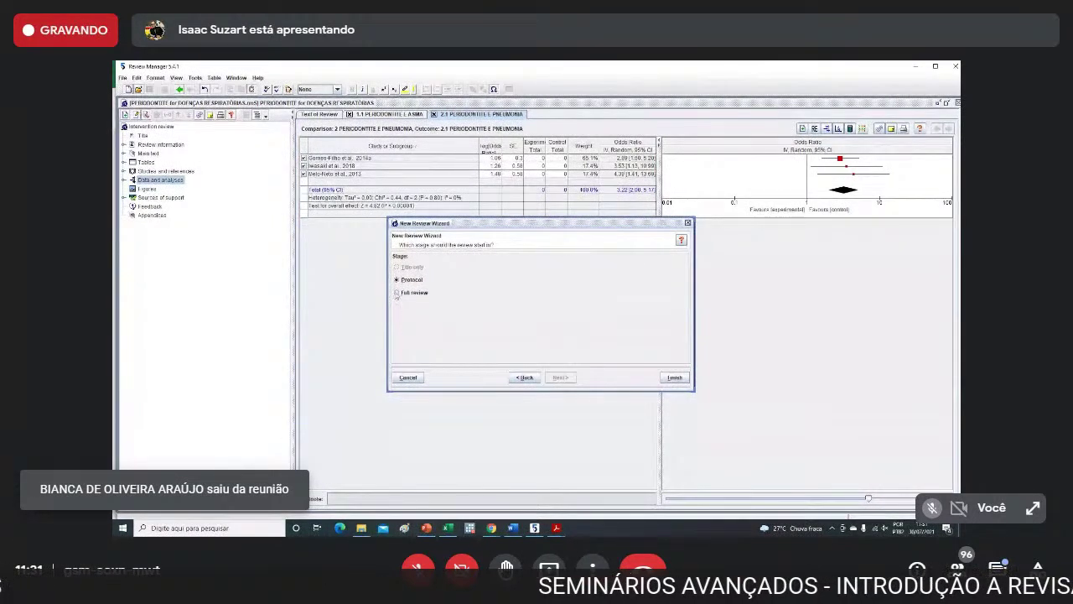
click(397, 293)
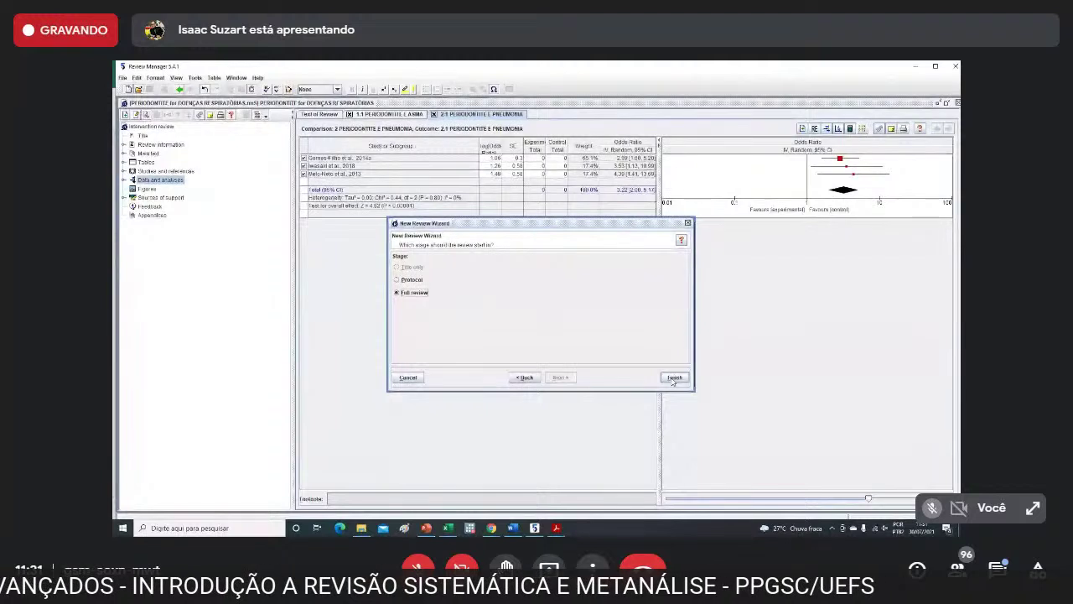
click(673, 379)
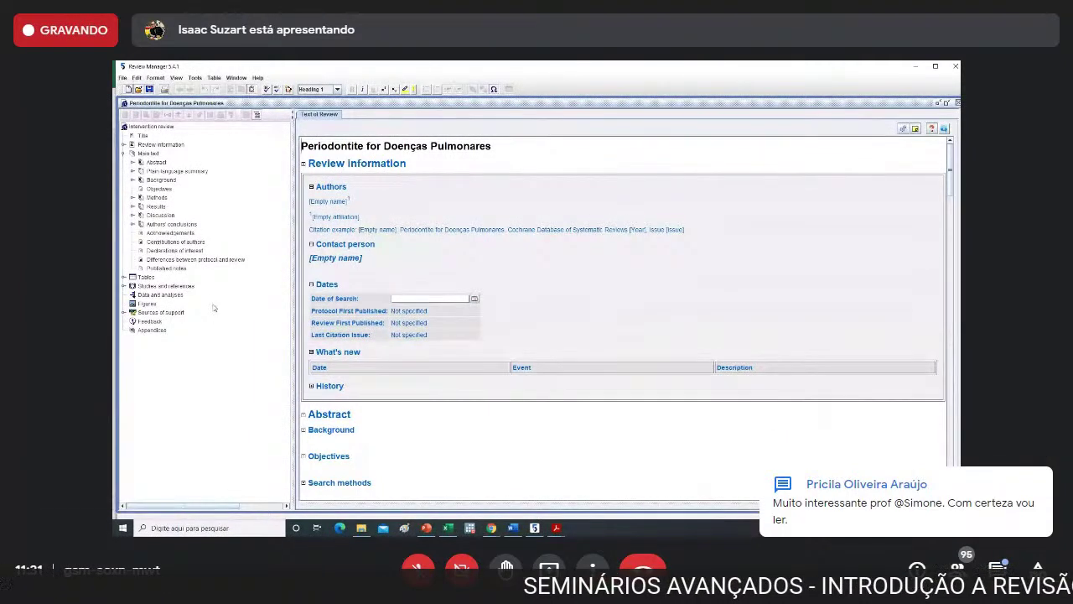
Expand Tables in the review outline and start adding a study to Characteristics of studies, in the Included studies section.
click(147, 277)
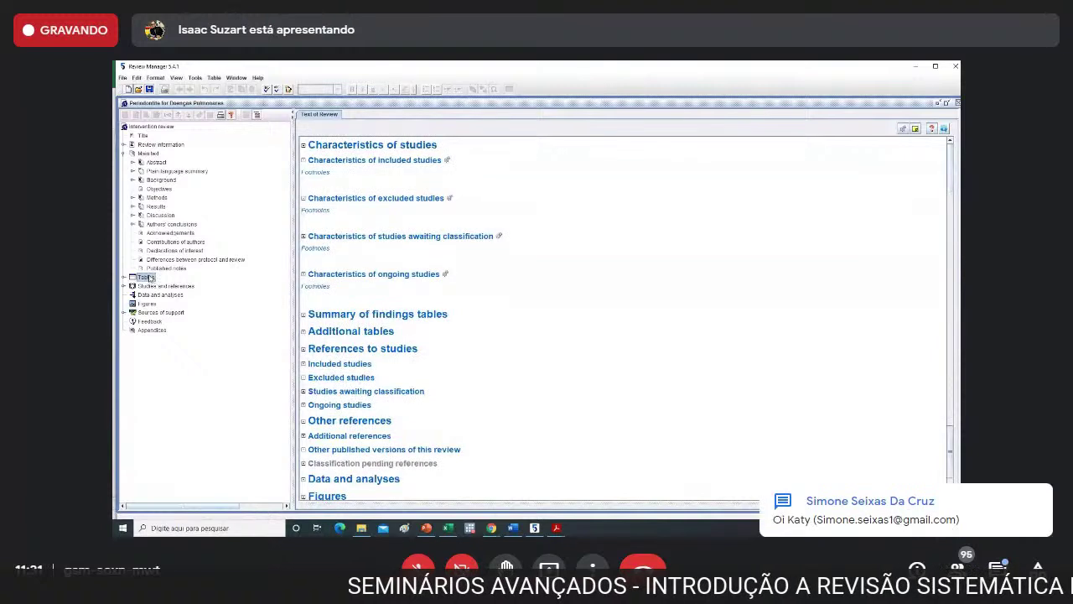
right_click(151, 277)
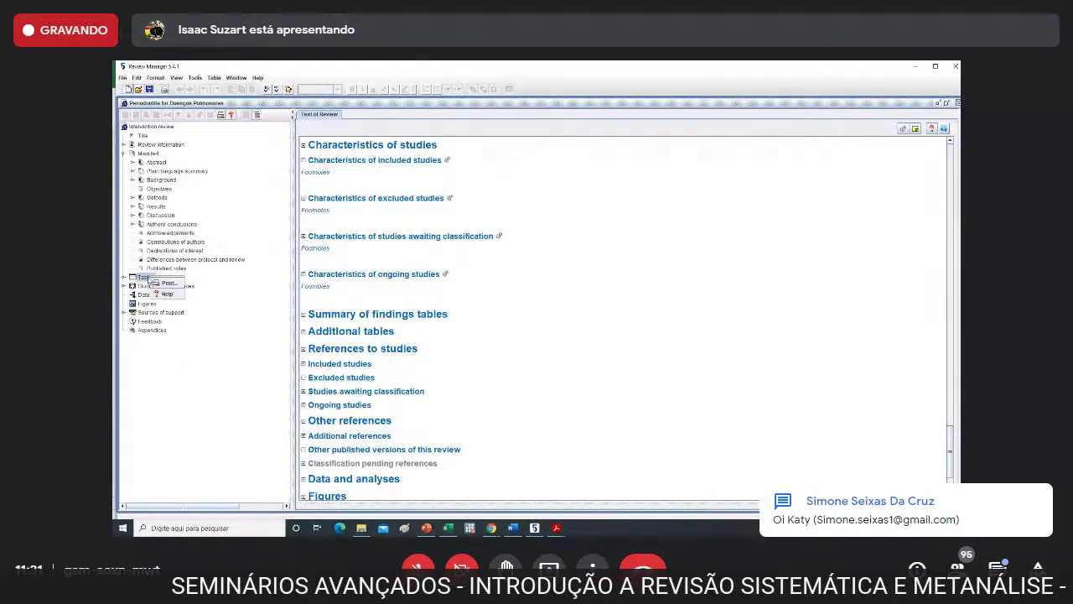
click(149, 278)
double_click(146, 278)
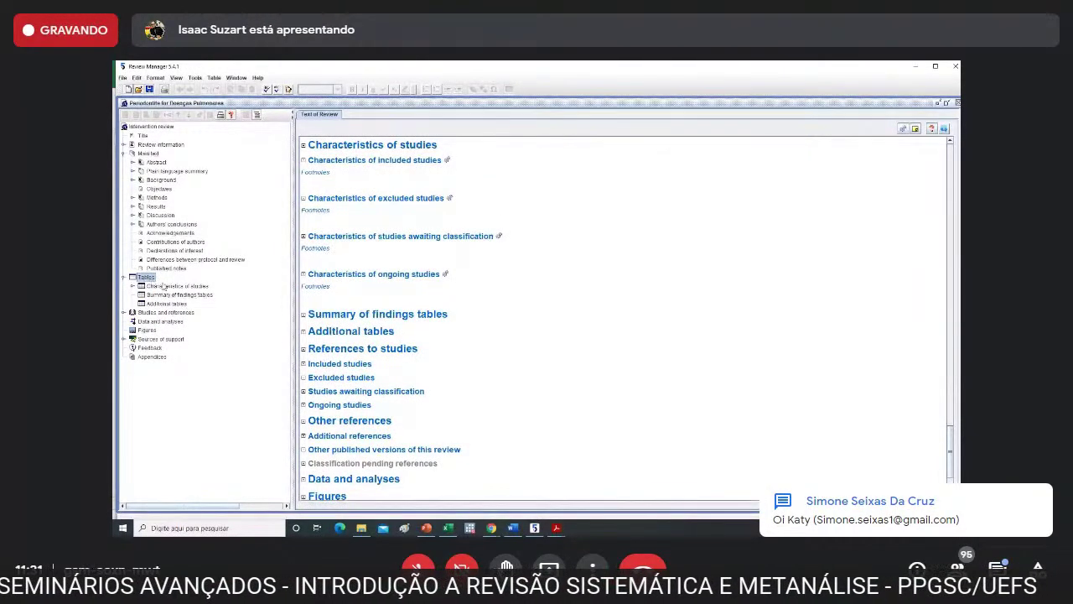
click(166, 289)
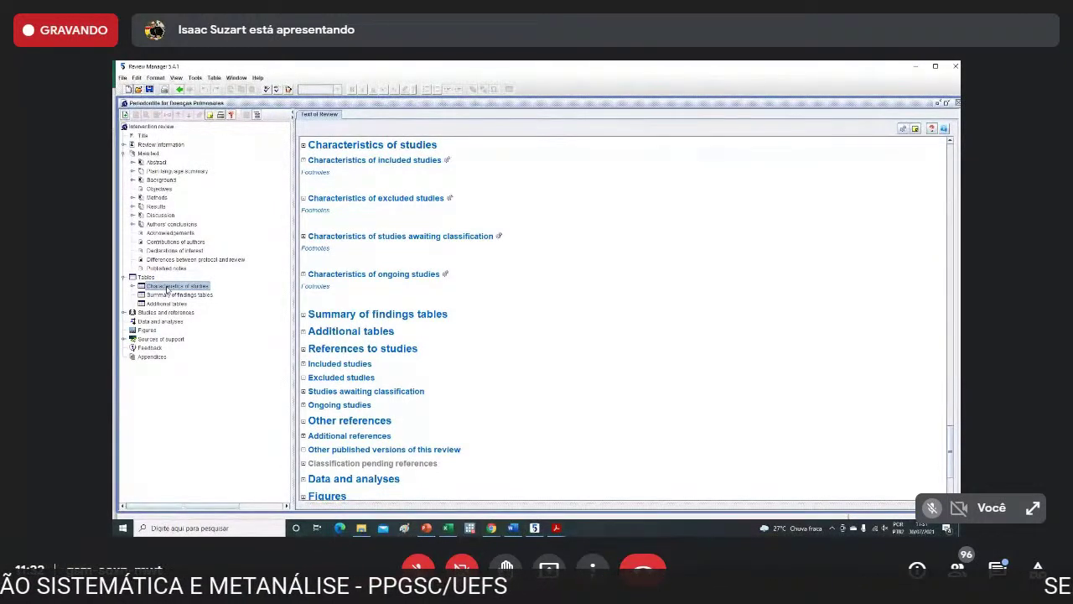
right_click(168, 289)
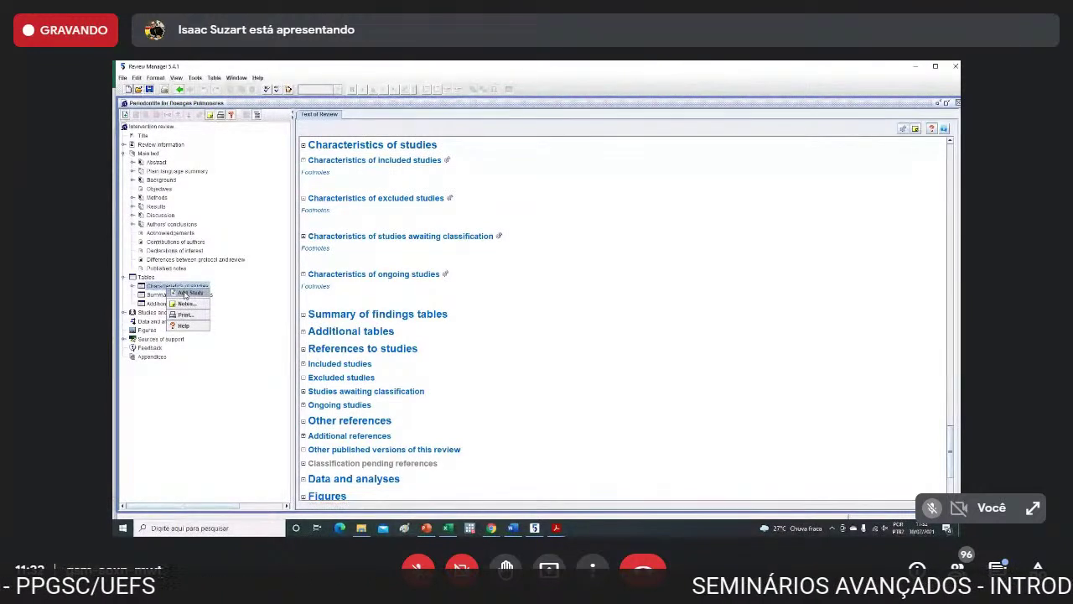
click(185, 292)
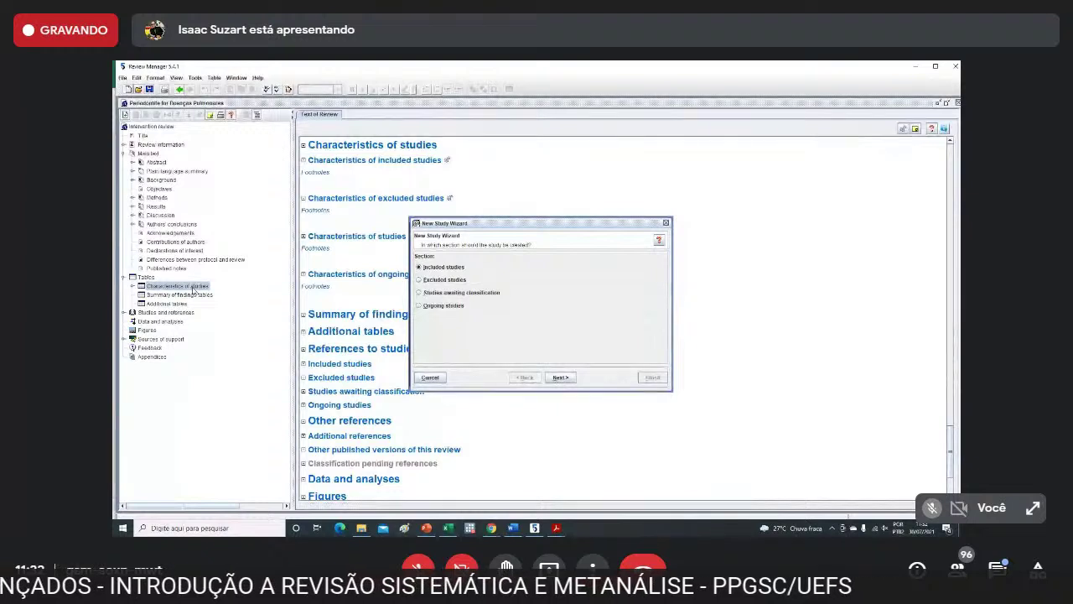
click(561, 378)
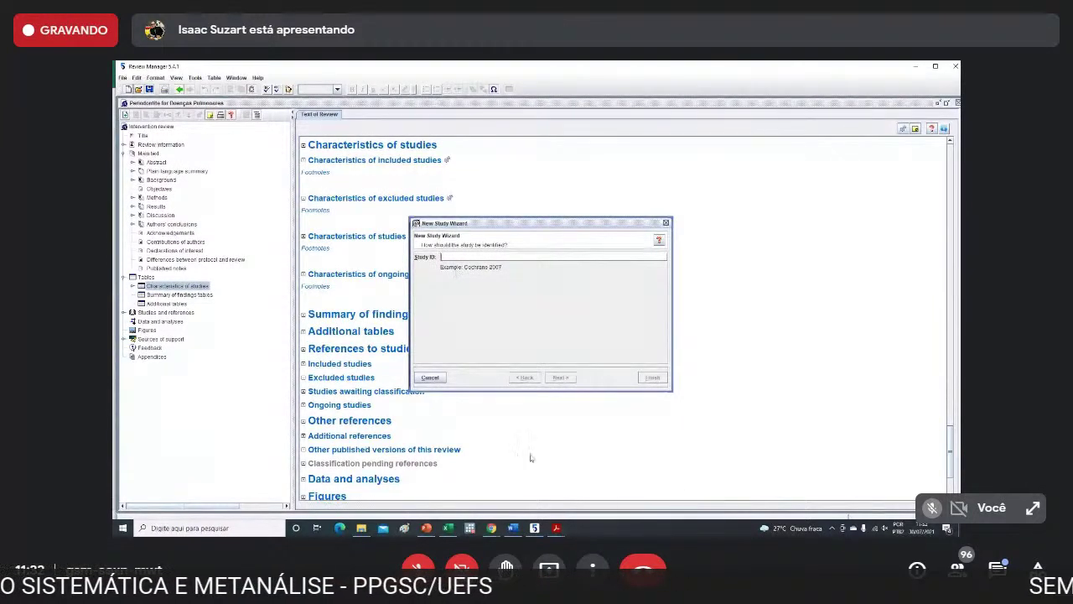
Switch to Excel, copy the author citation from cell A2 of the ASMA sheet, and paste it as the Study ID in Review Manager.
mouse_move(450, 526)
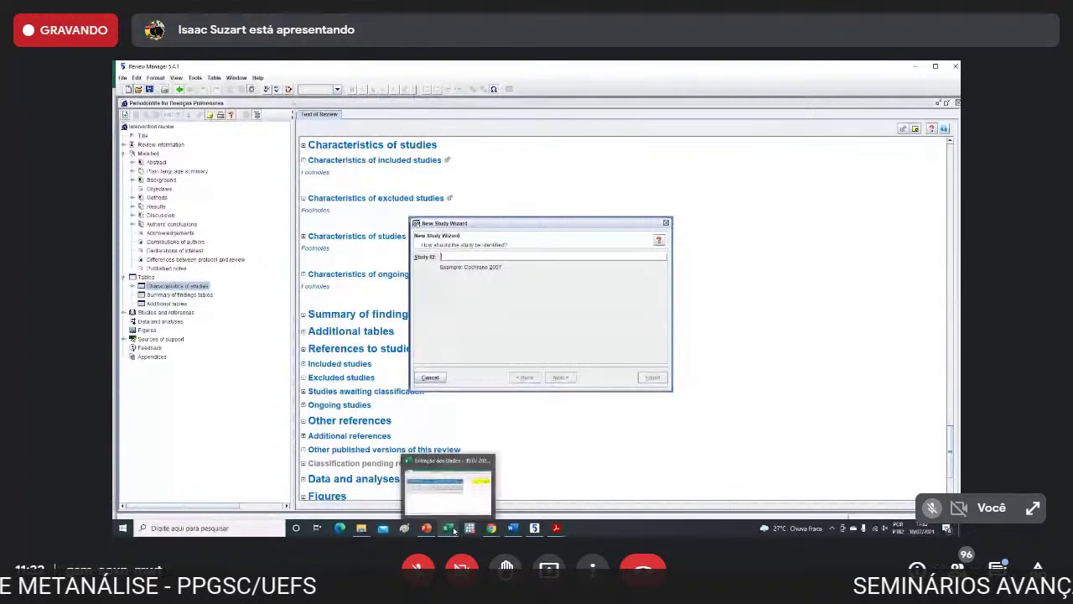
click(458, 503)
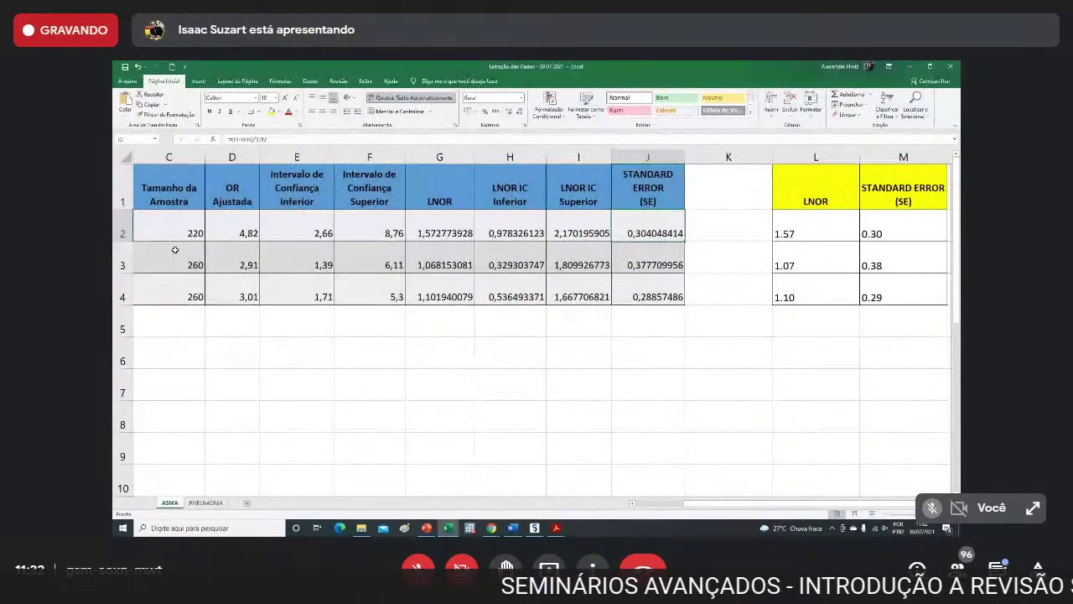
click(650, 504)
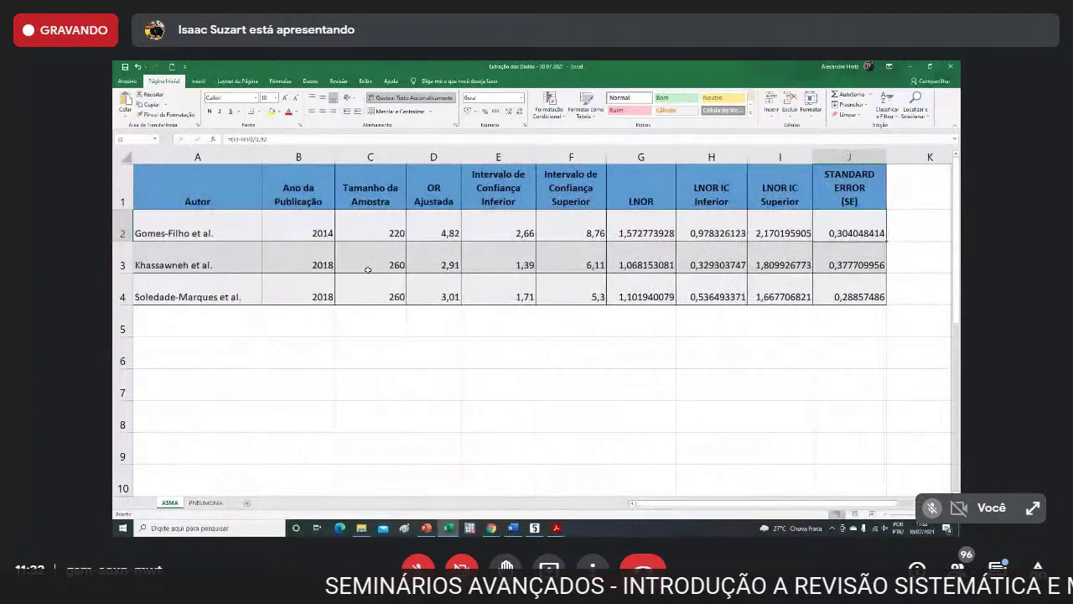
click(224, 236)
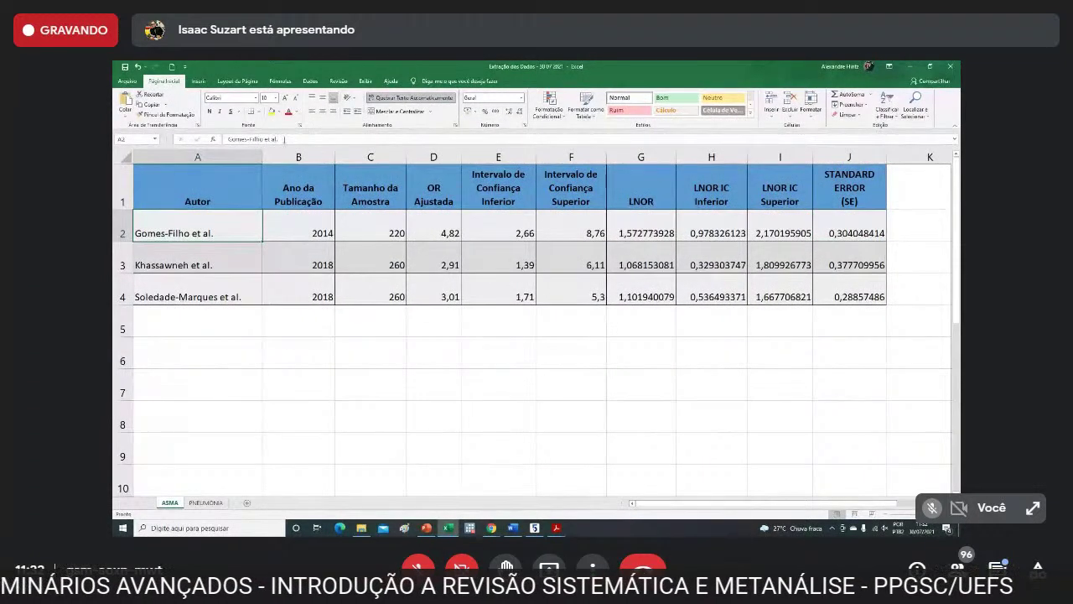
drag(278, 138, 228, 139)
key(ctrl+c)
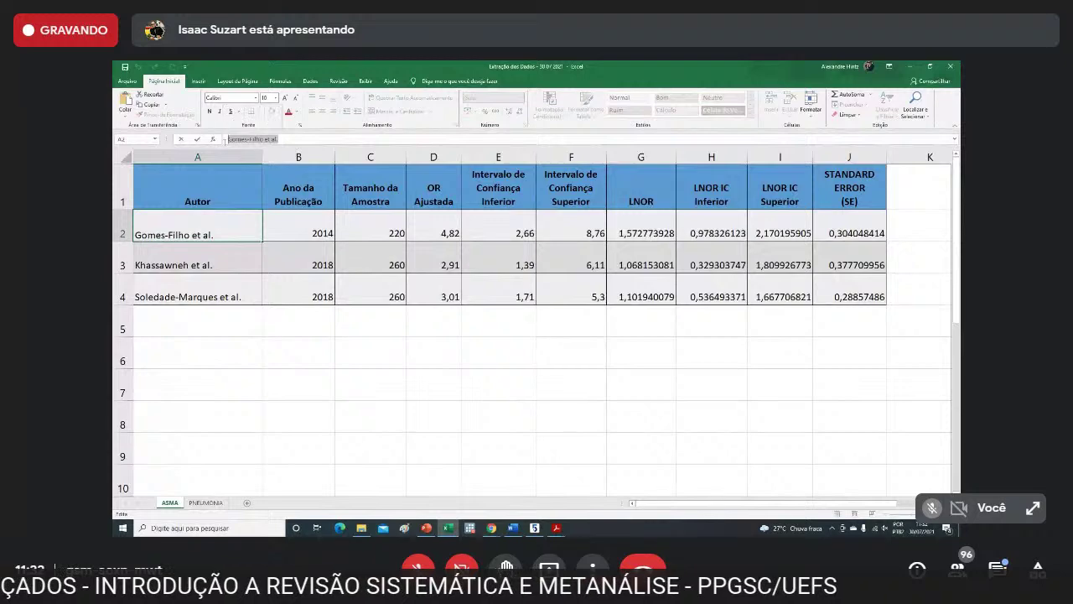
click(536, 527)
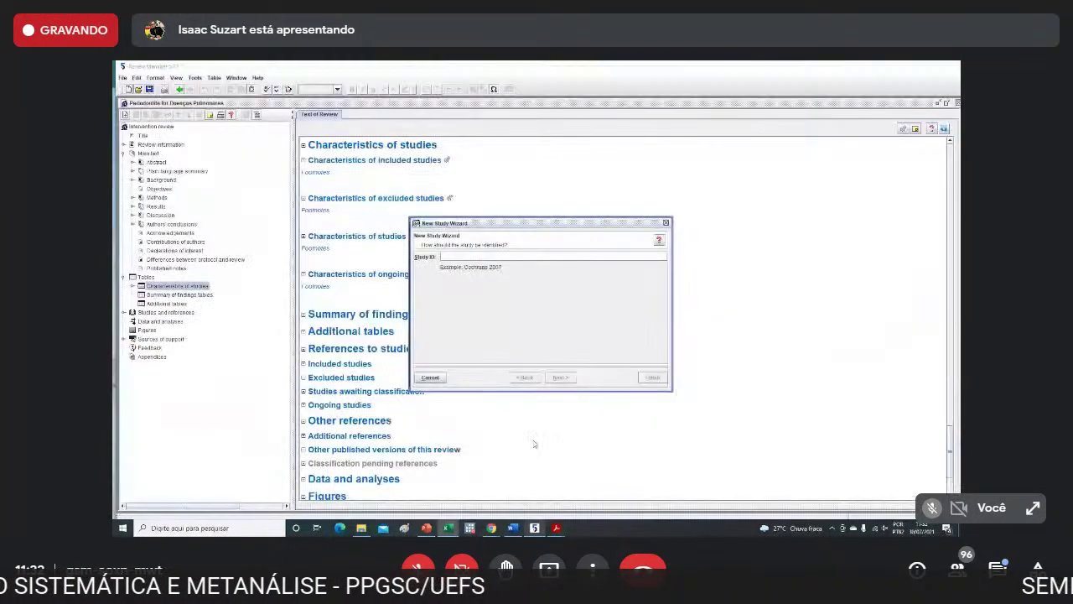
key(ctrl+v)
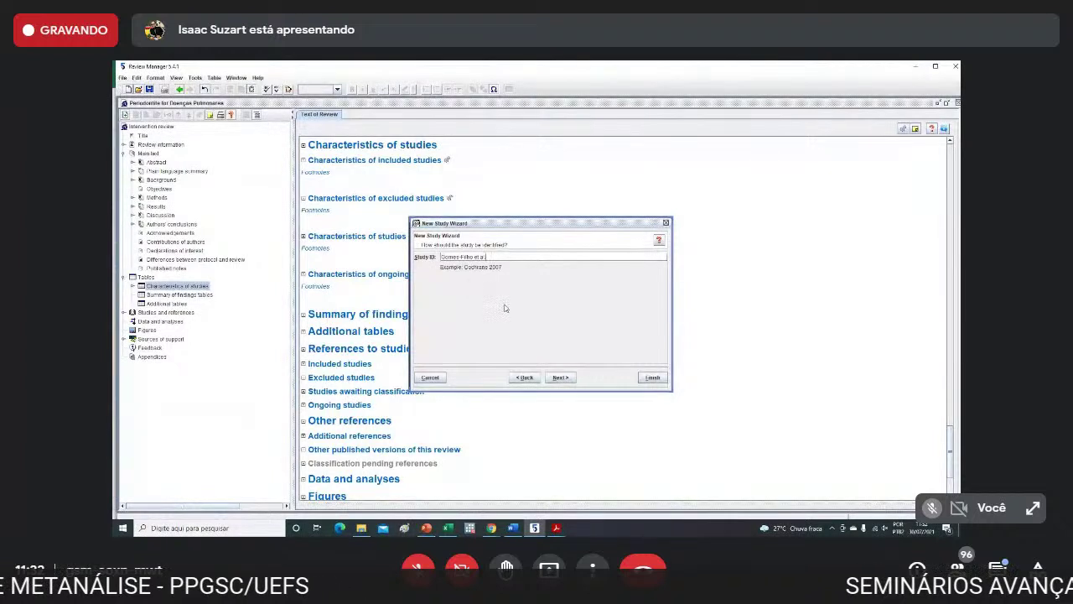
Keep the data source as "Published data only (unpublished not sought)" and enter the study year 2014 from the Excel sheet.
click(560, 377)
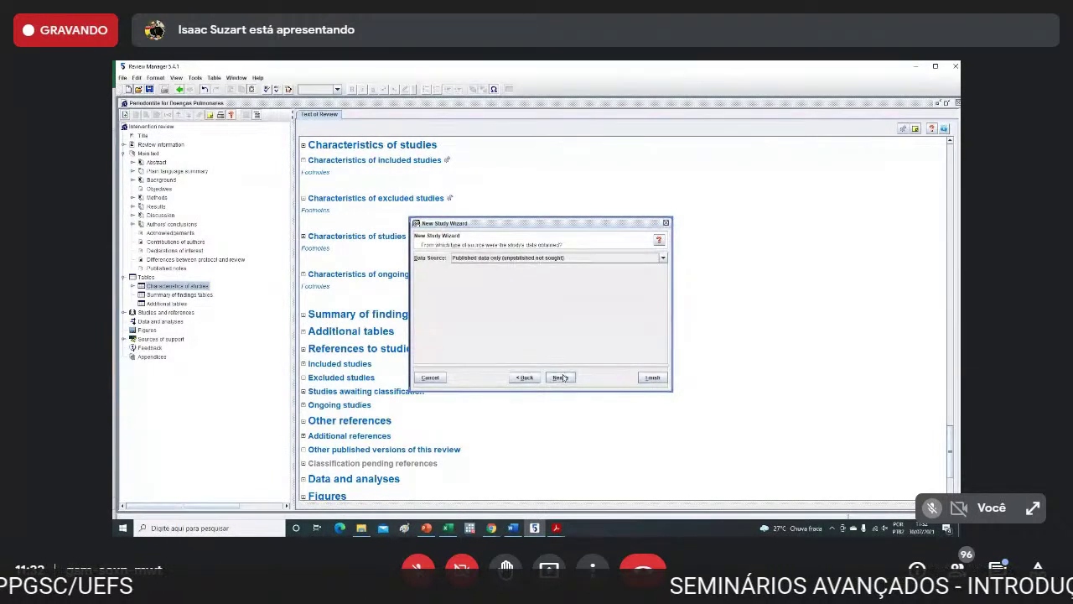
click(565, 378)
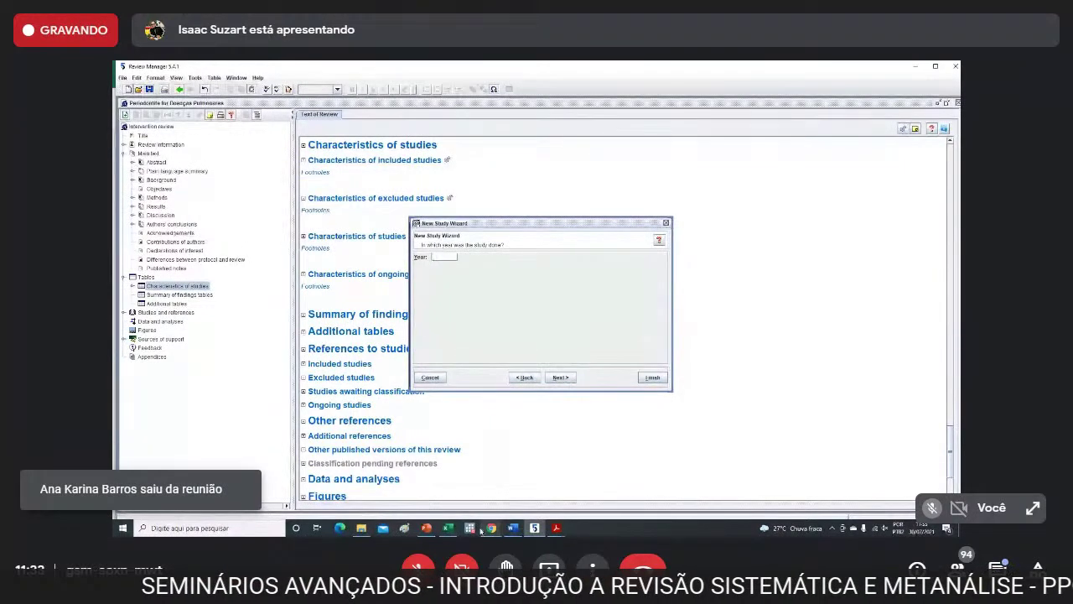
mouse_move(444, 526)
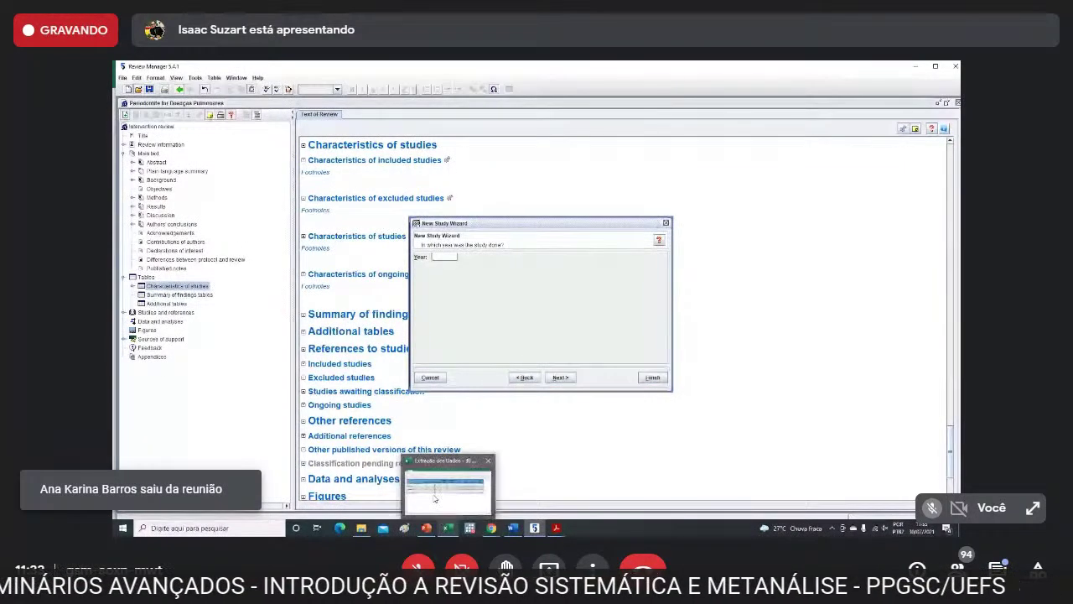
click(433, 495)
click(534, 527)
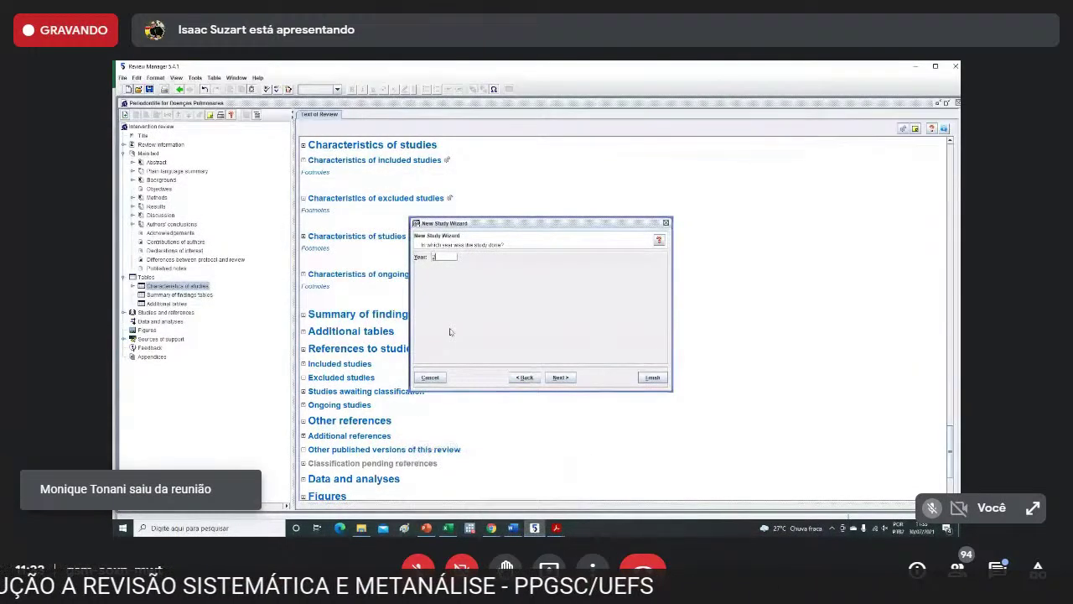
click(560, 378)
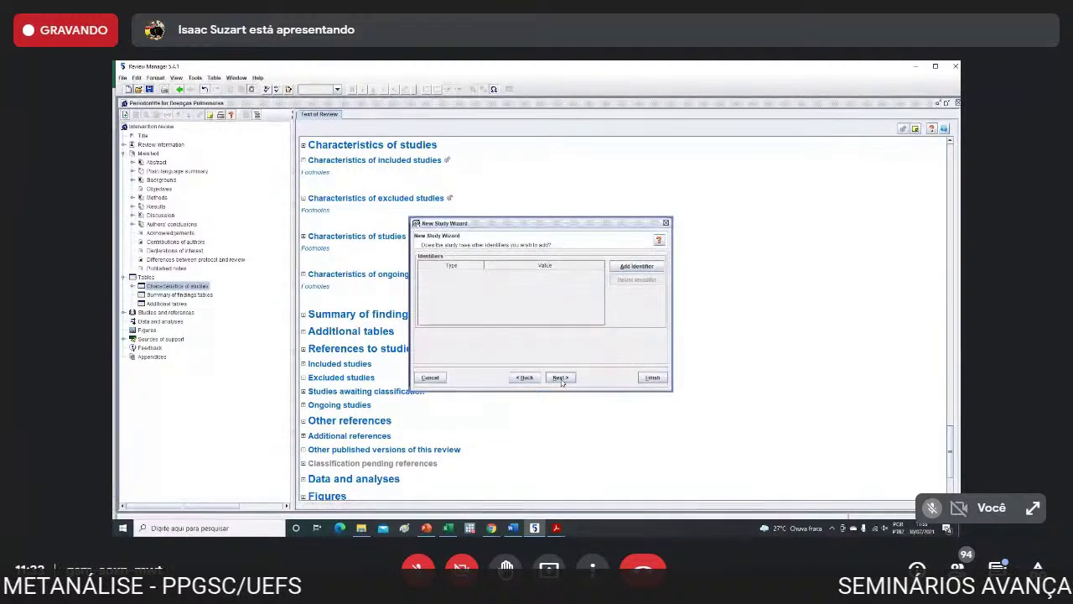
Complete the first study without extra identifiers and choose to add another study in the same section.
click(566, 378)
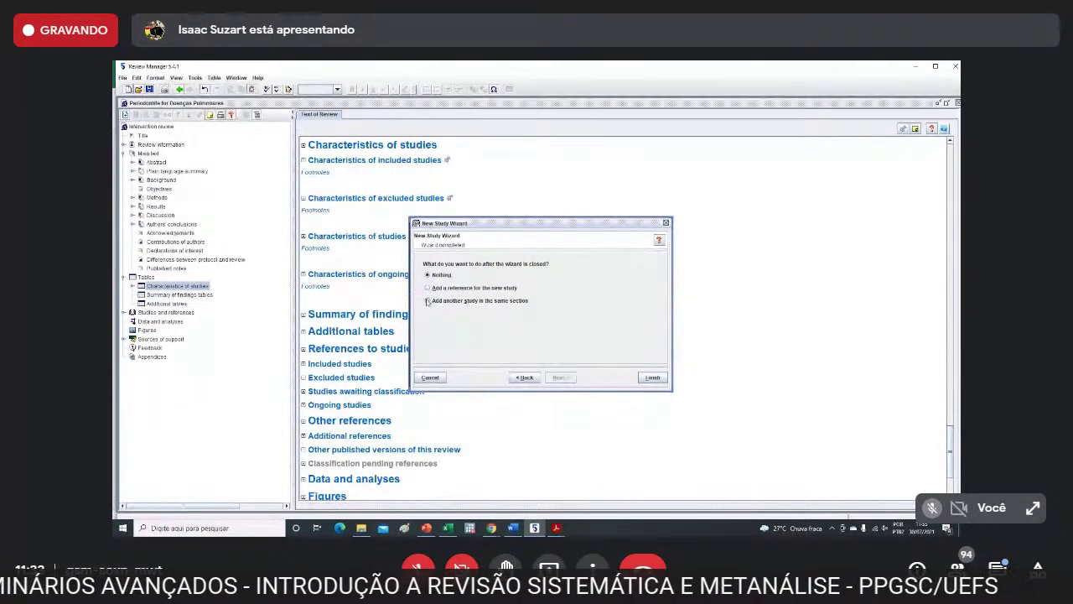
click(428, 301)
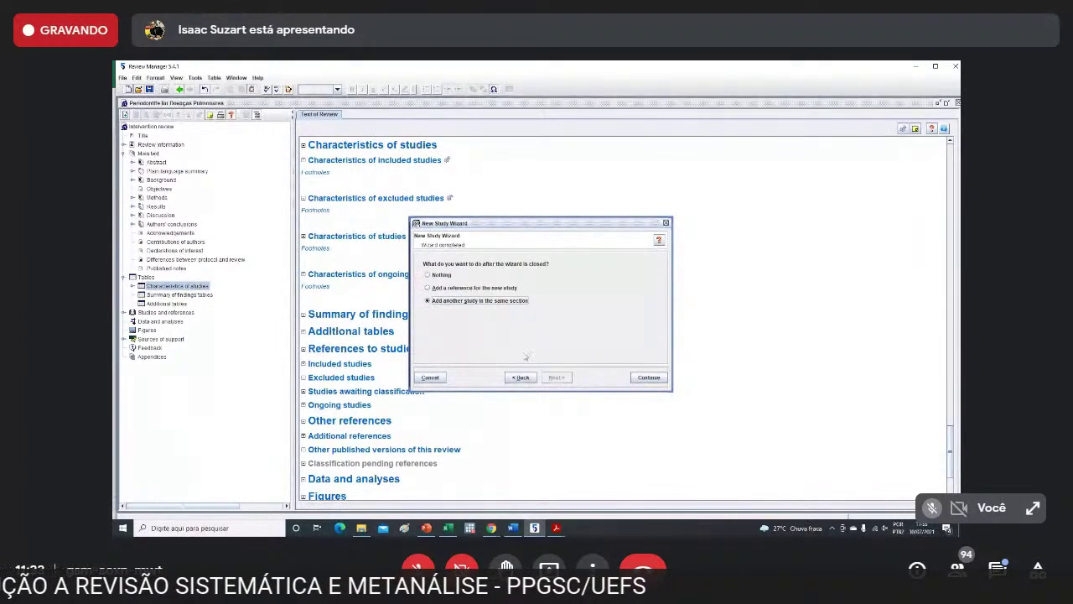
click(647, 377)
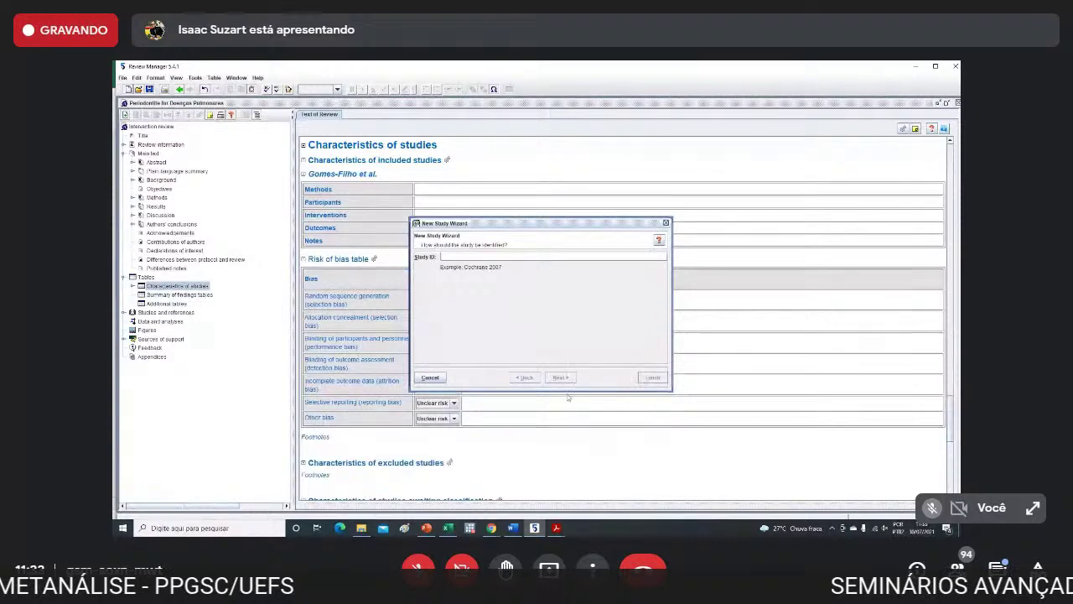
Switch to Excel, copy the author citation from cell A3 of the ASMA sheet, and paste it as the Study ID in Review Manager.
mouse_move(448, 528)
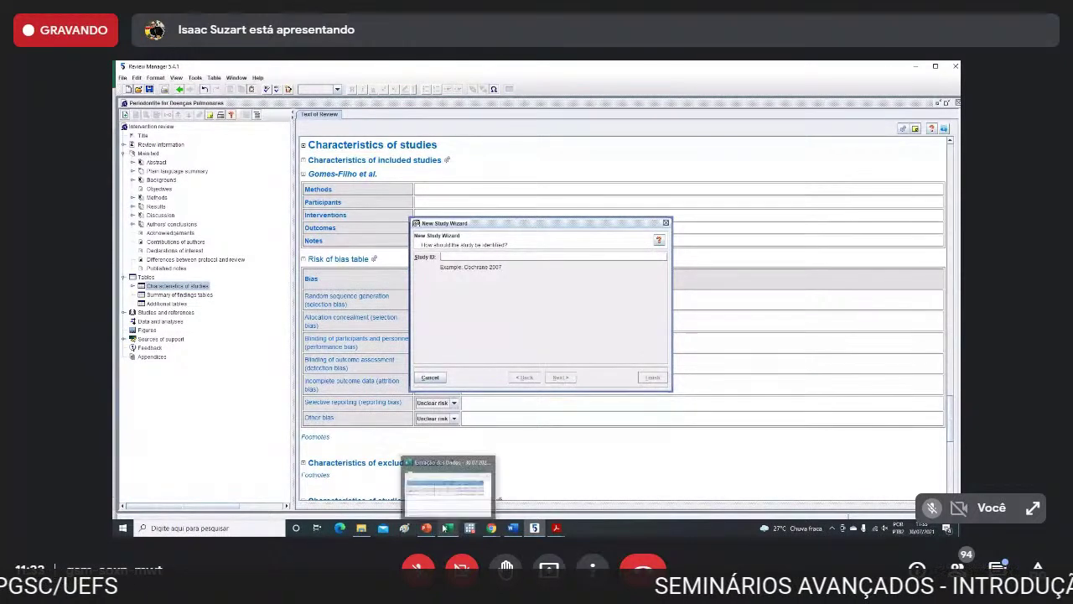
click(431, 479)
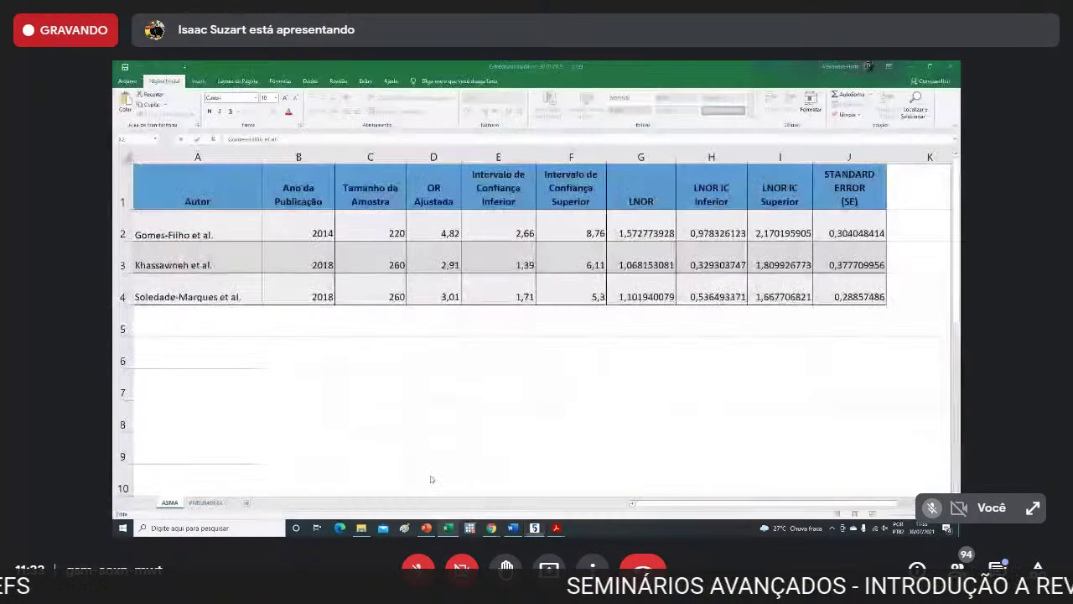
click(186, 277)
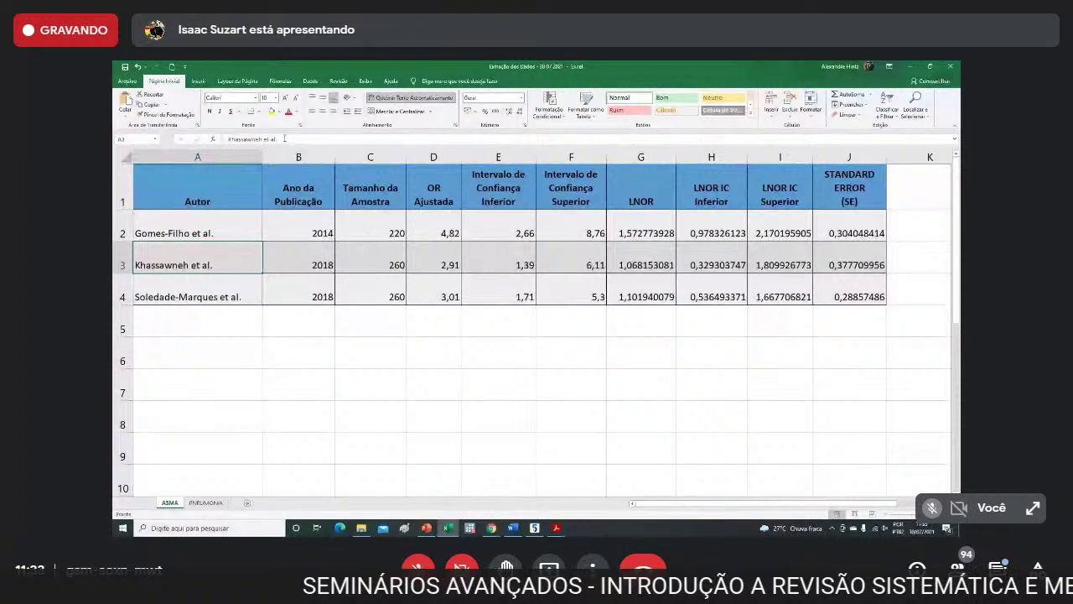
drag(284, 139, 227, 134)
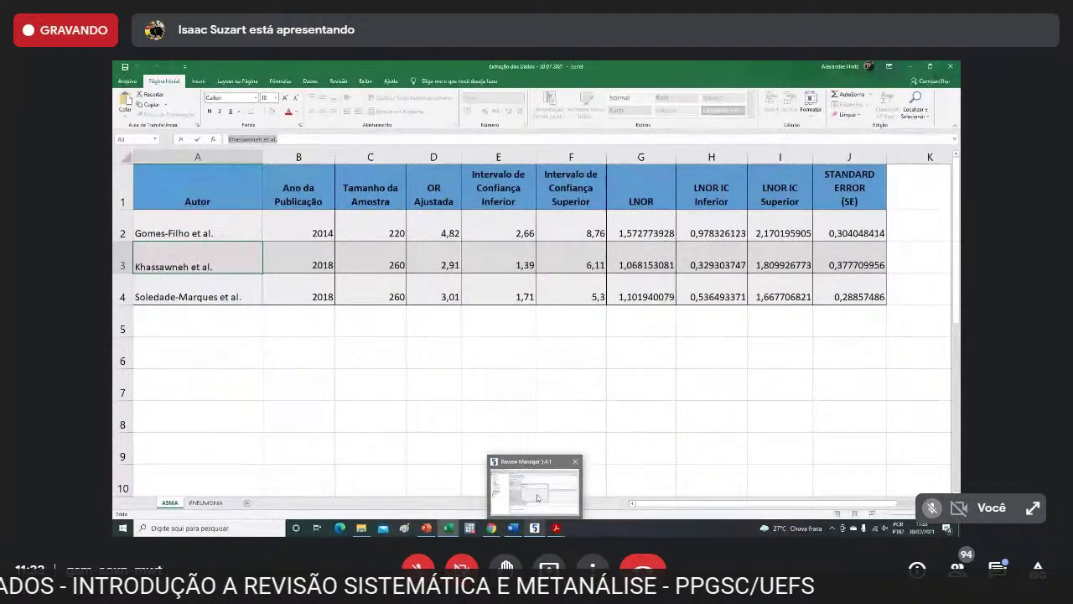
click(538, 525)
text(Khassawneh et al.)
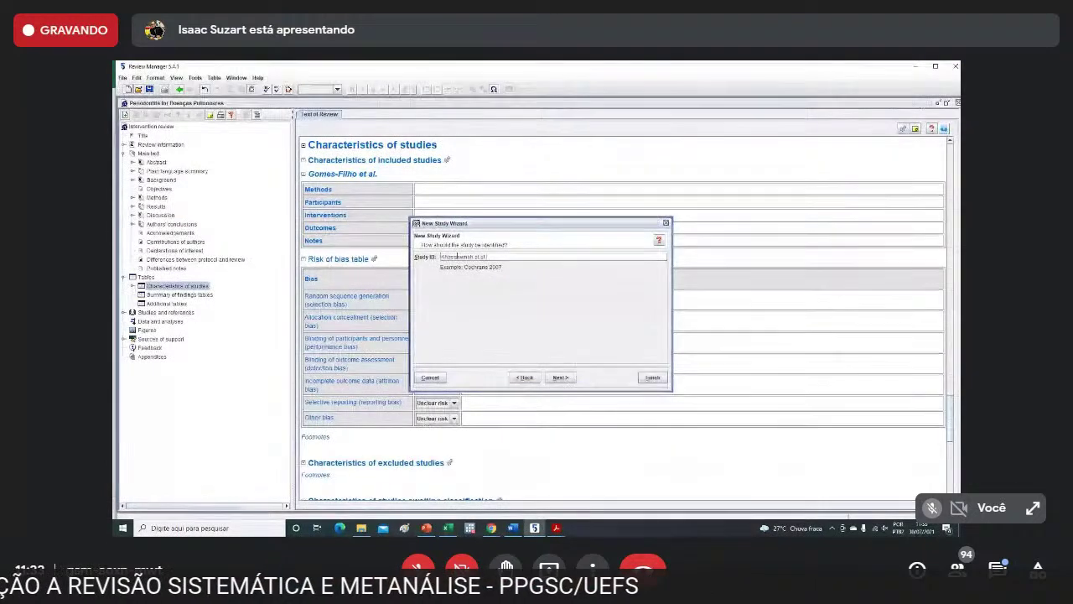
Keep the second study's data source as "Published data only (unpublished not sought)" and enter 2018 as its year.
click(559, 377)
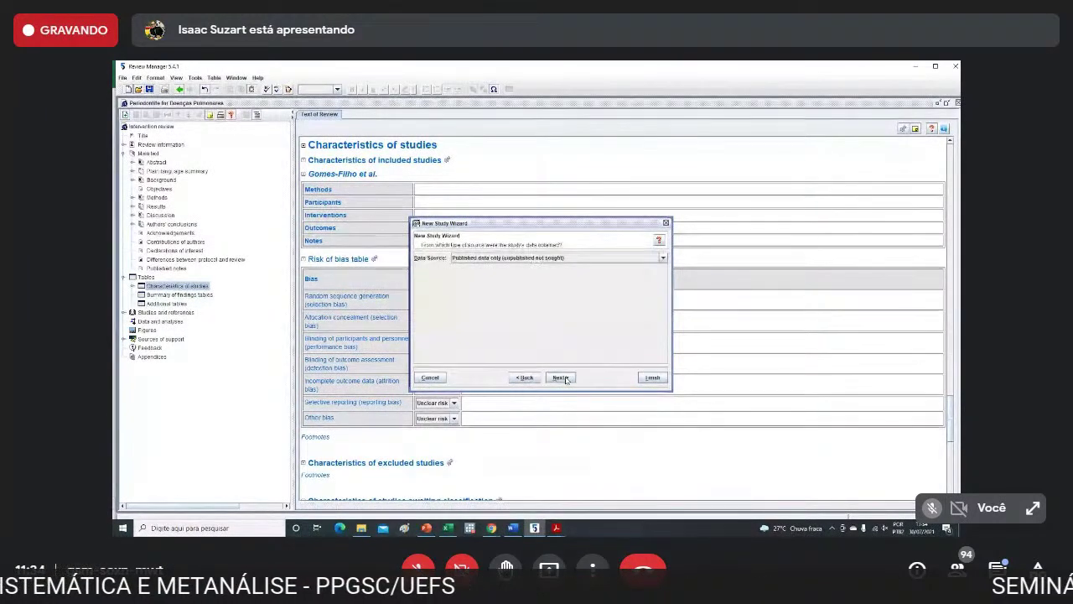
click(562, 377)
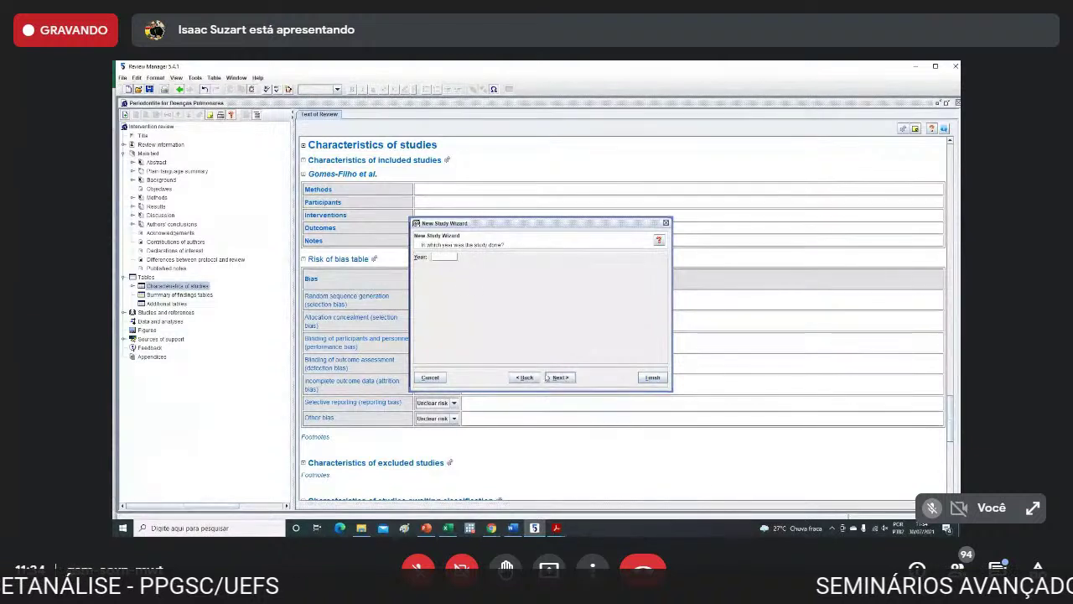
text(2018)
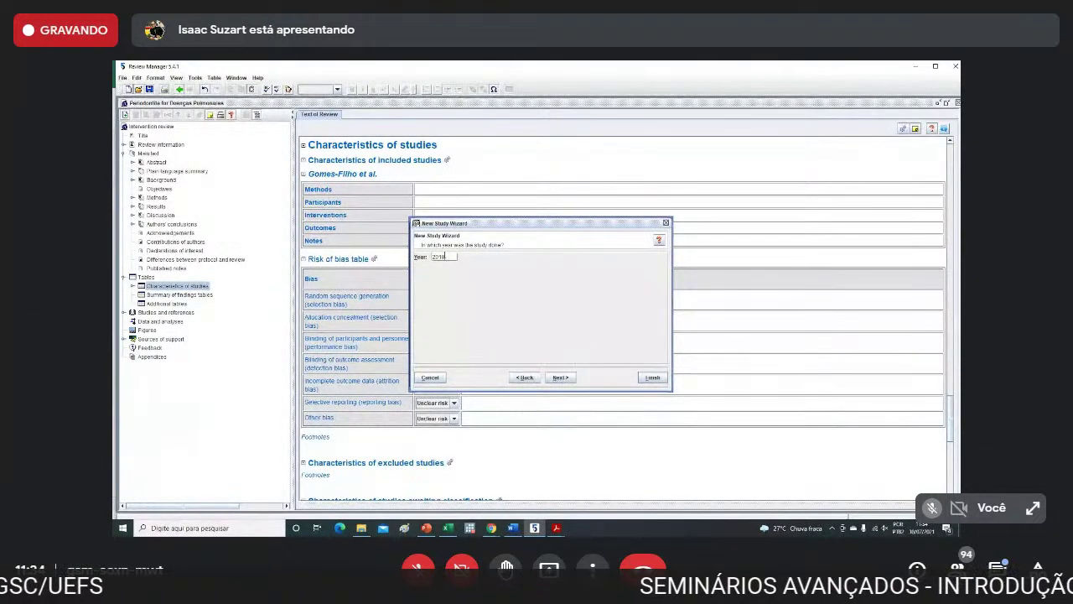
Complete the second study without extra identifiers and choose to add another study in the same section.
click(560, 379)
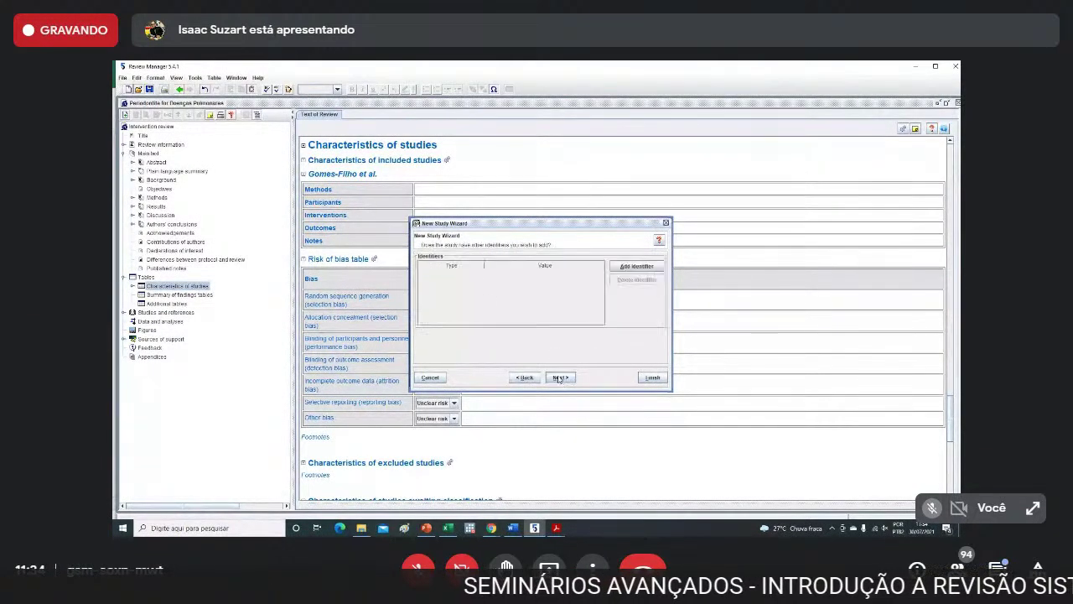
click(559, 379)
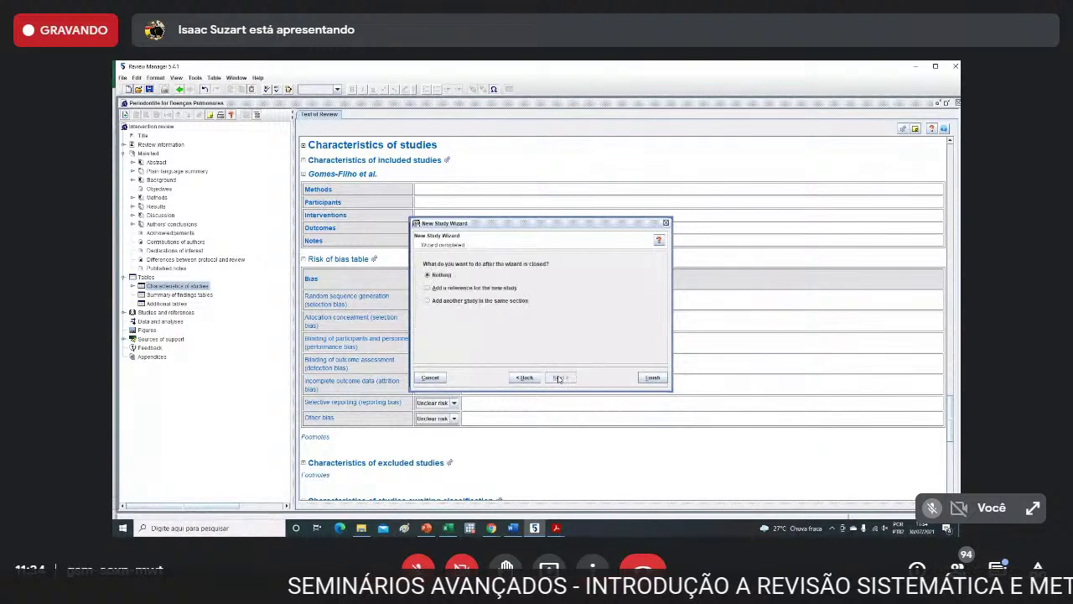
click(428, 300)
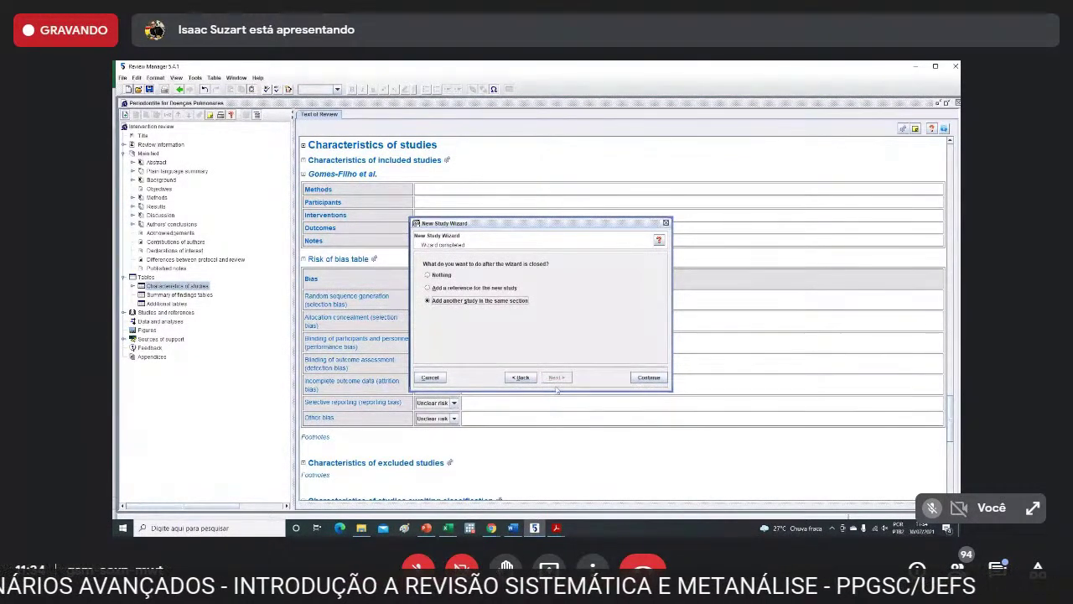
click(649, 378)
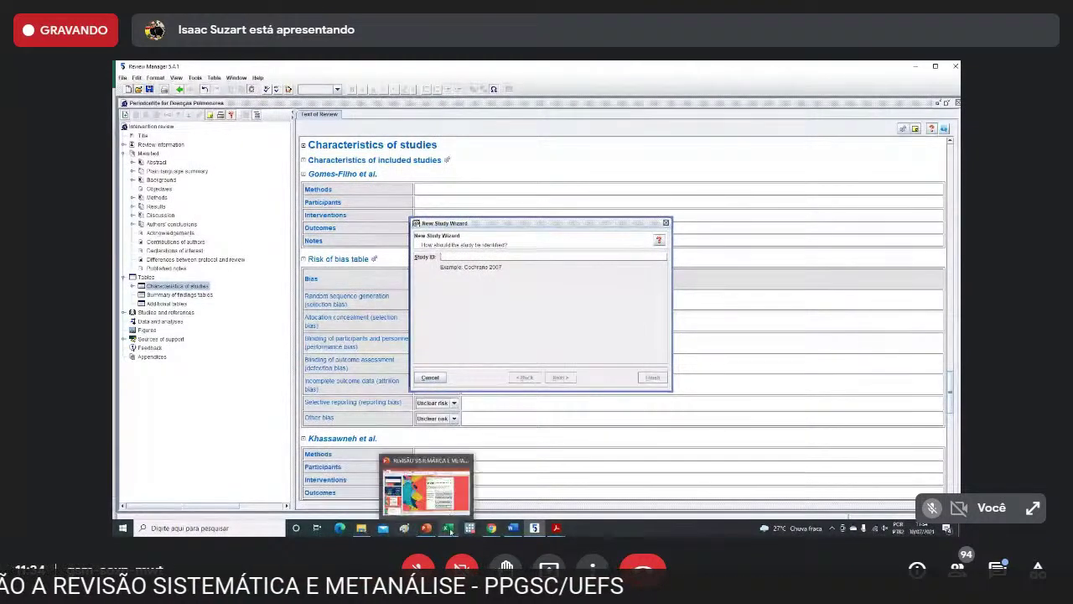
Copy the author citation from cell A4 of the Excel sheet and paste it as the third Study ID in Review Manager.
mouse_move(450, 529)
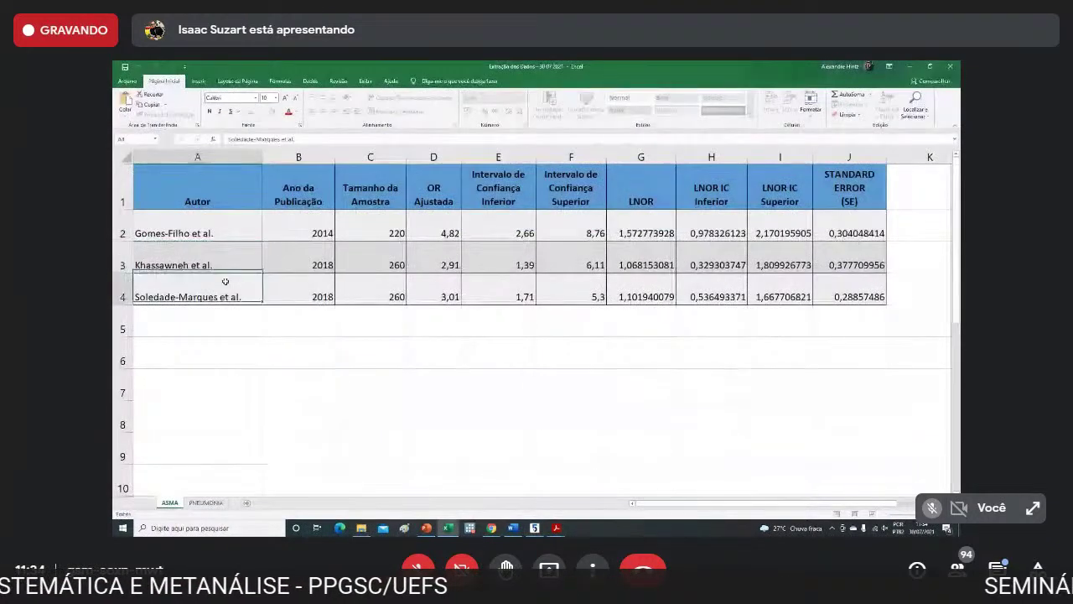
click(253, 297)
drag(299, 140, 230, 136)
key(ctrl+c)
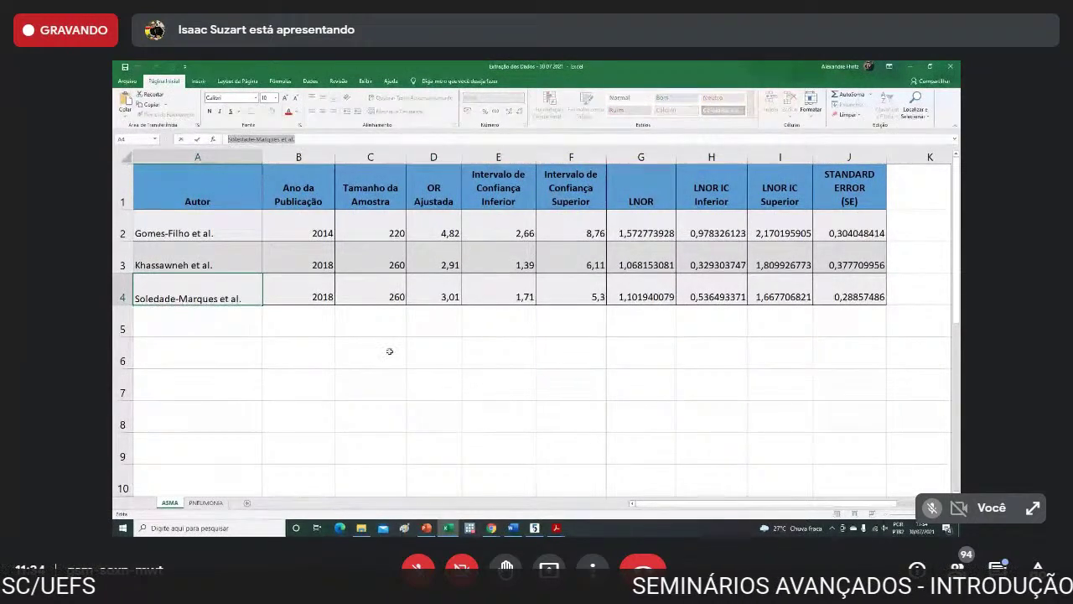
click(534, 527)
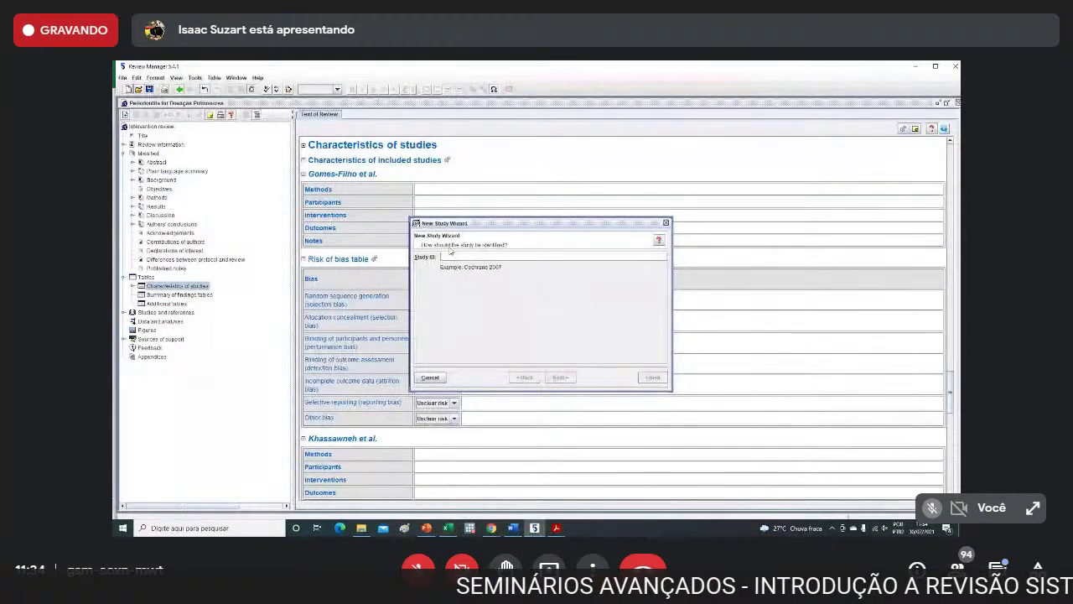
key(ctrl+v)
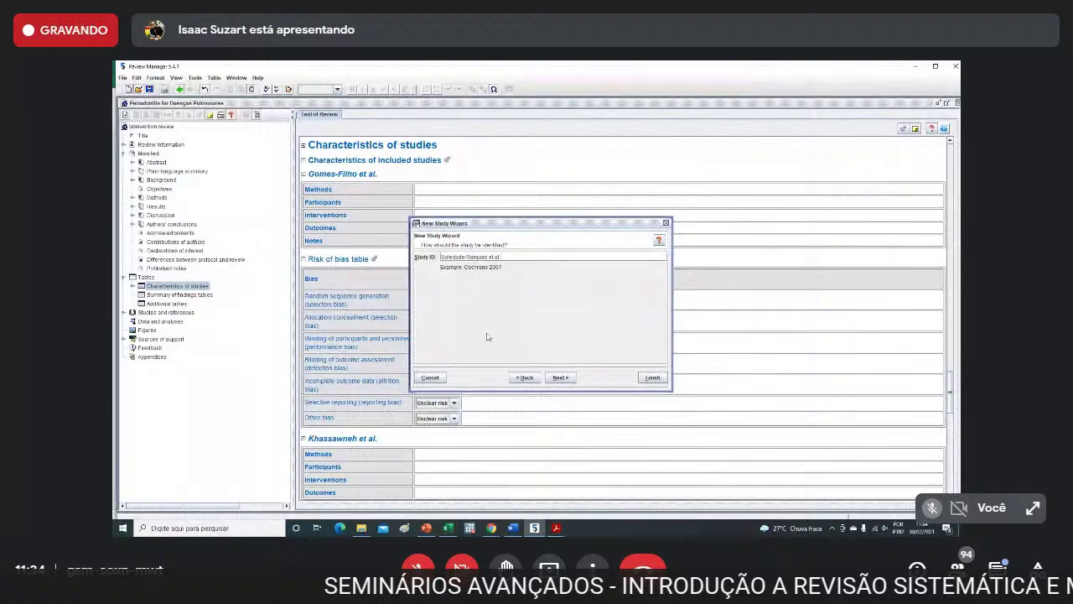
Keep the third study's data source as "Published data only (unpublished not sought)" and enter 2018 as its year.
click(560, 377)
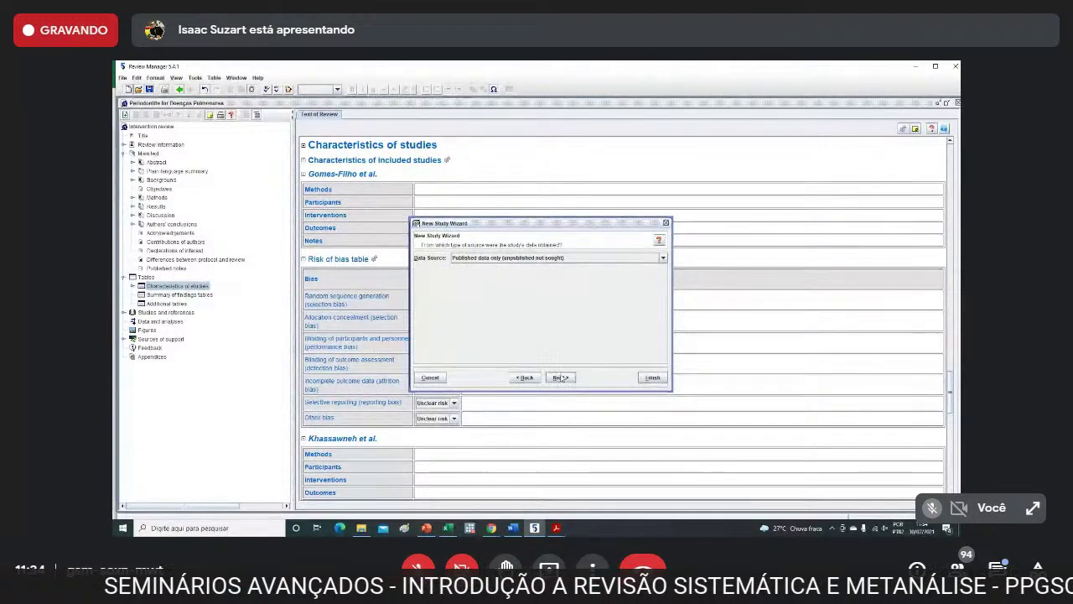
click(558, 378)
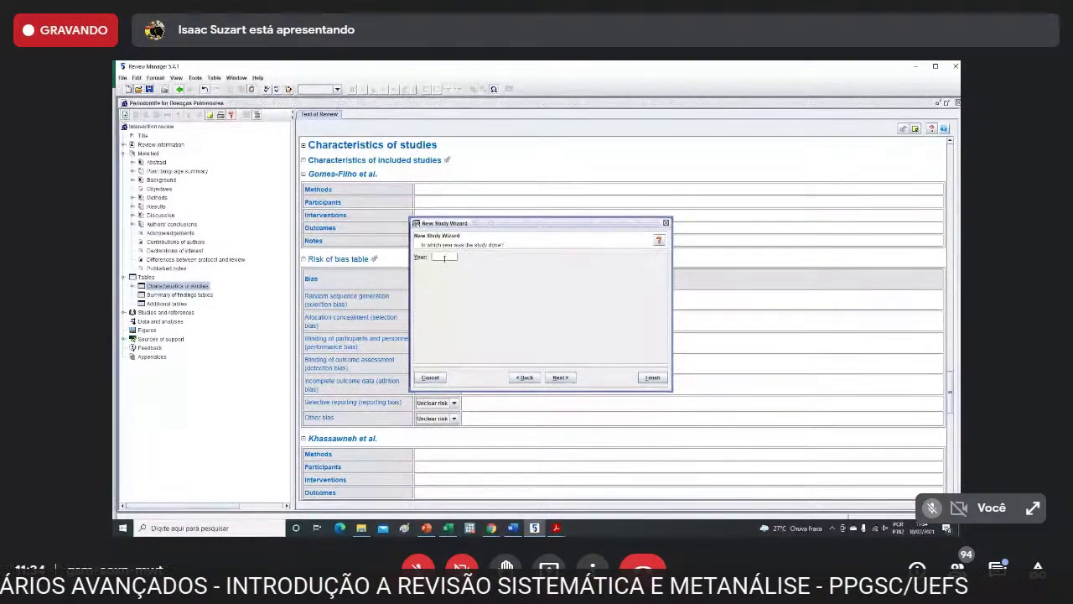
text(2013)
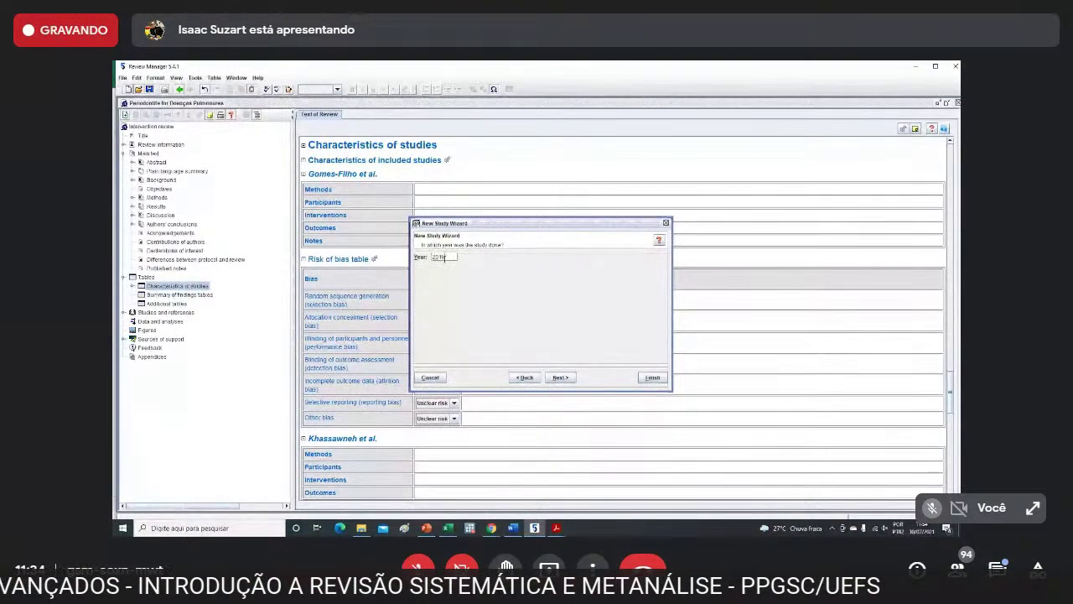
Finish the third study without extra identifiers, choosing "Nothing" as the follow-up action.
click(564, 377)
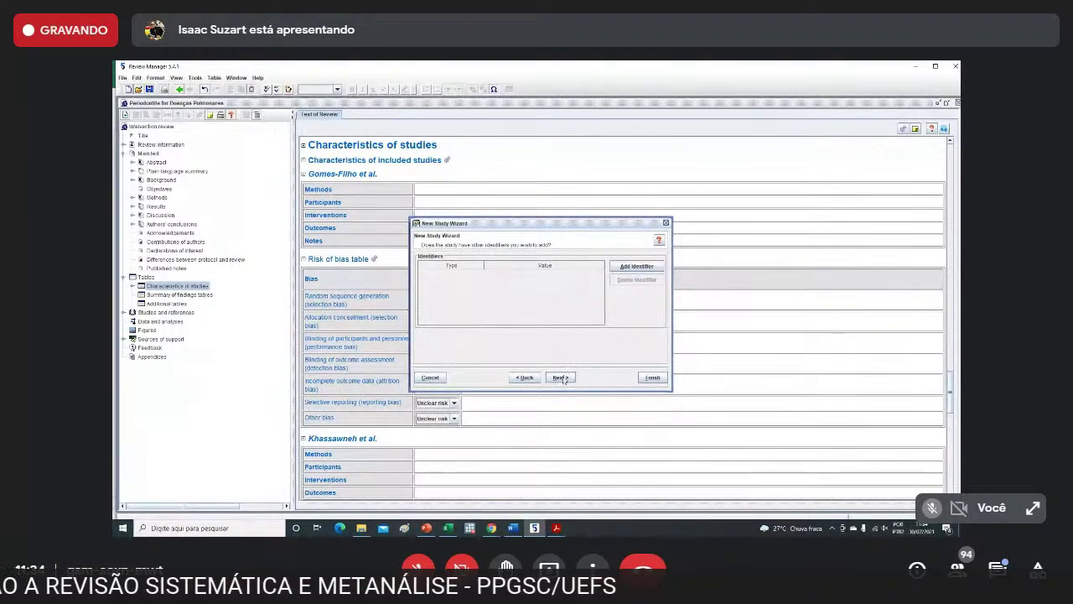
click(560, 377)
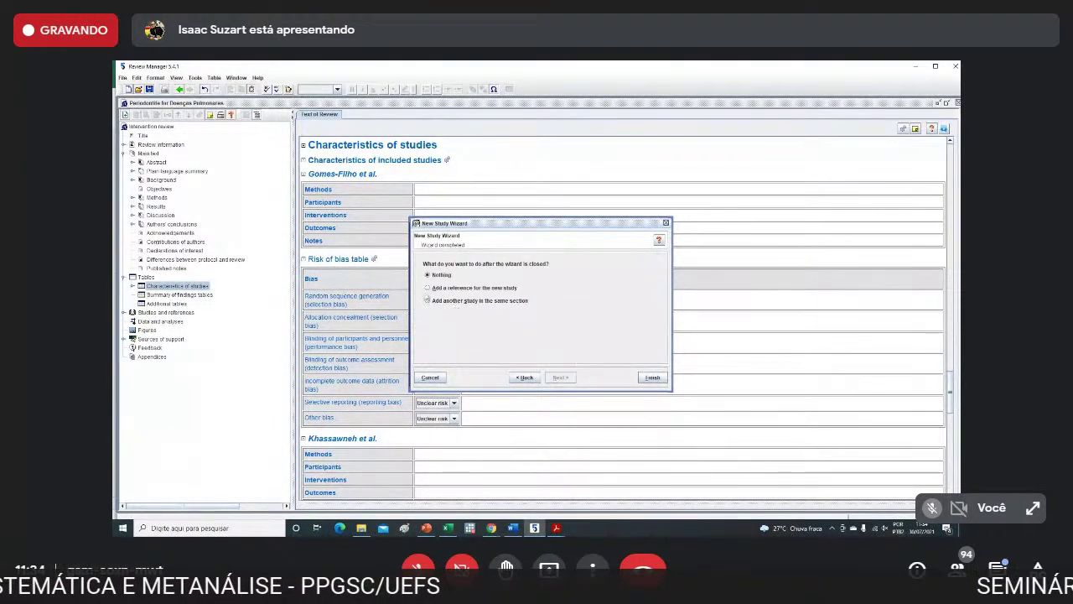
click(652, 378)
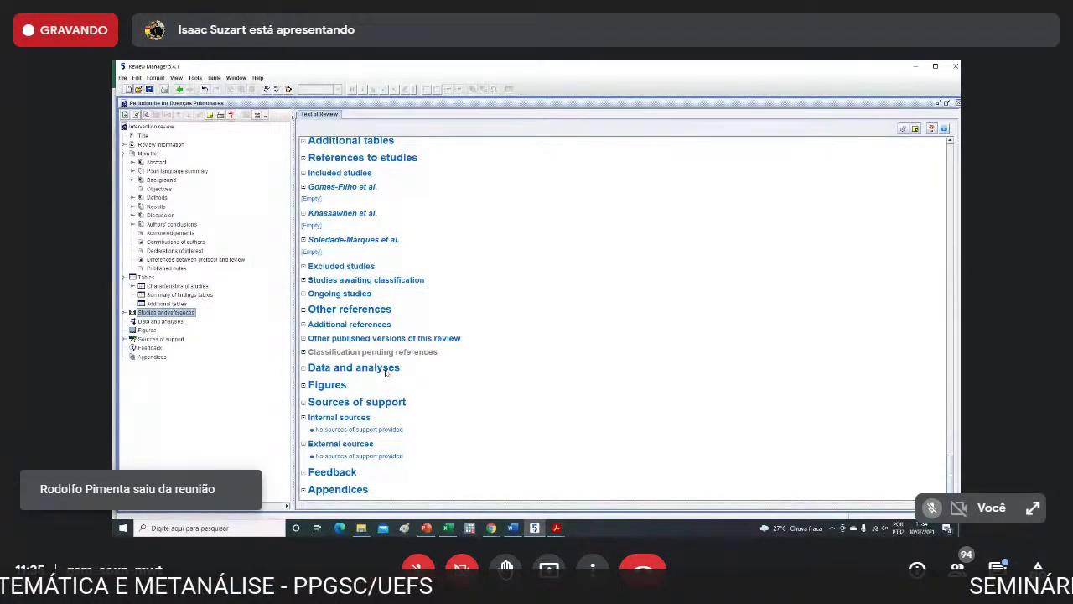
Start adding a new comparison to Data and analyses in the review outline.
scroll(384, 371, up, 5)
scroll(384, 368, down, 4)
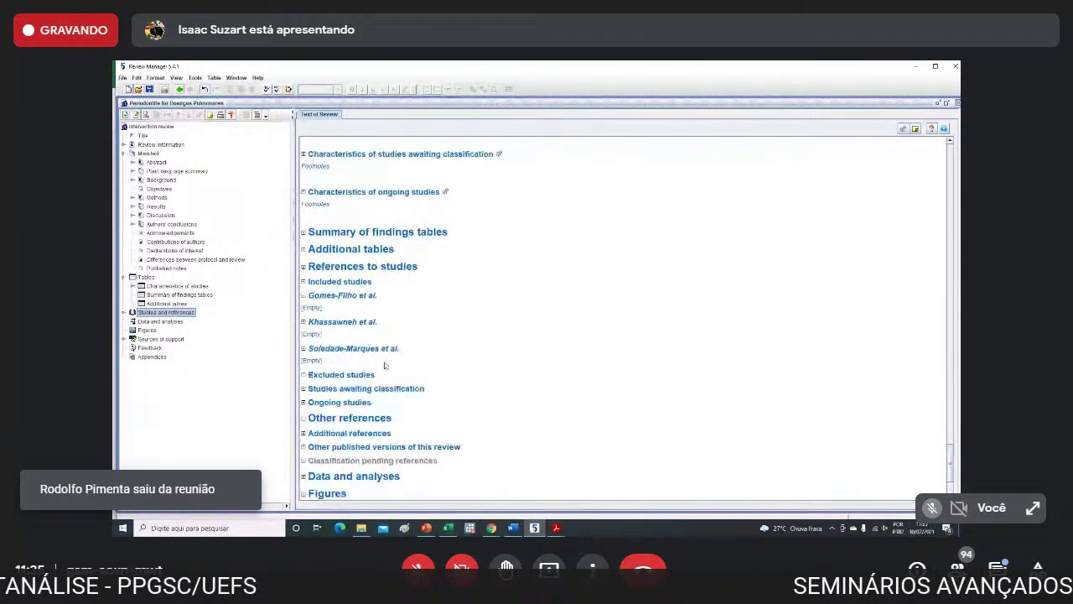
scroll(385, 365, up, 4)
scroll(385, 365, down, 5)
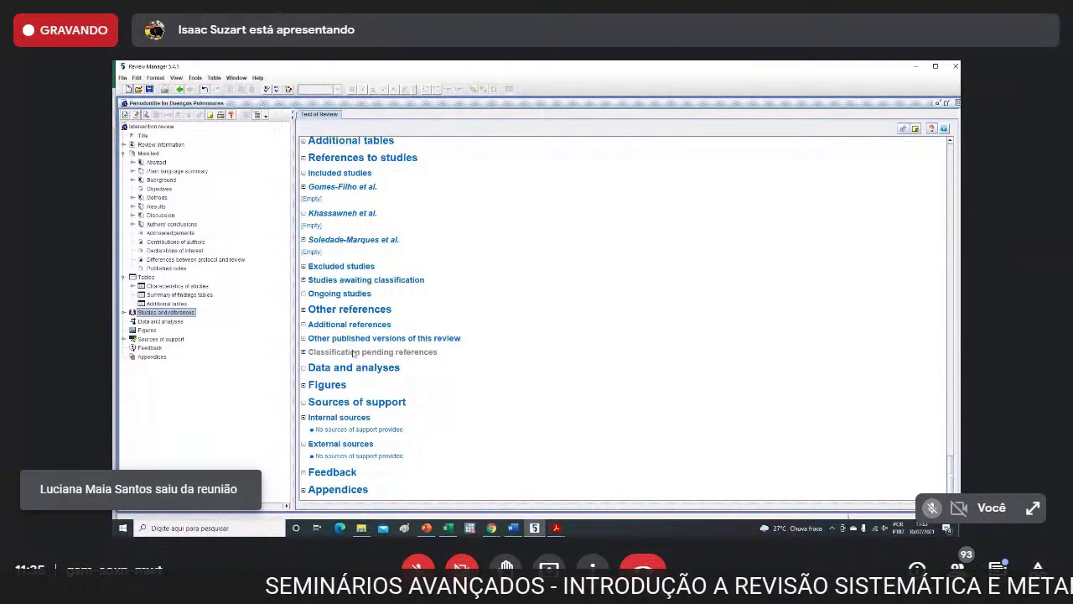
click(169, 322)
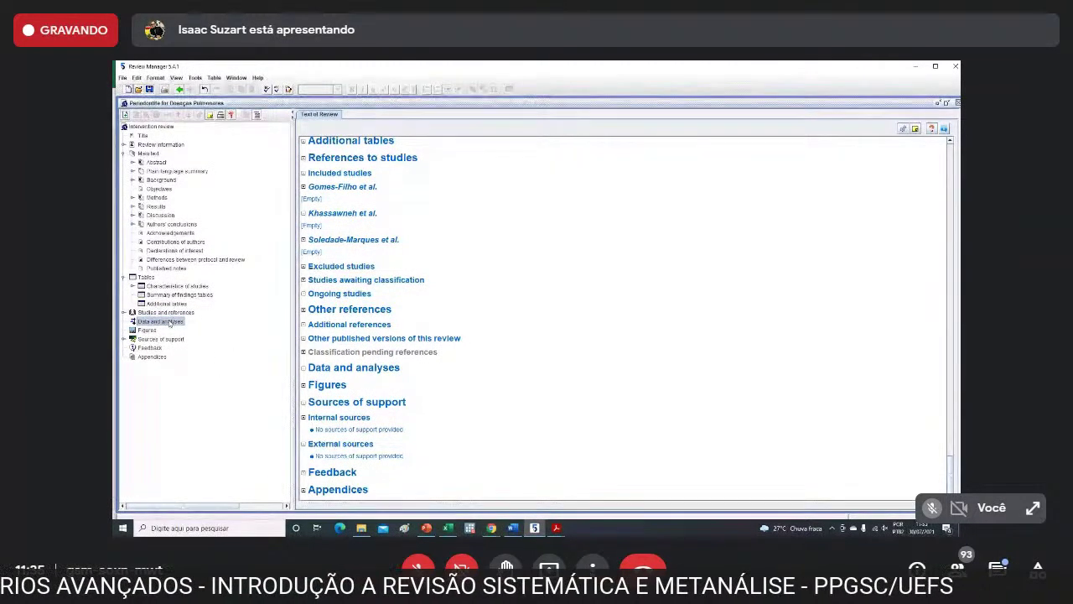
right_click(169, 323)
click(182, 326)
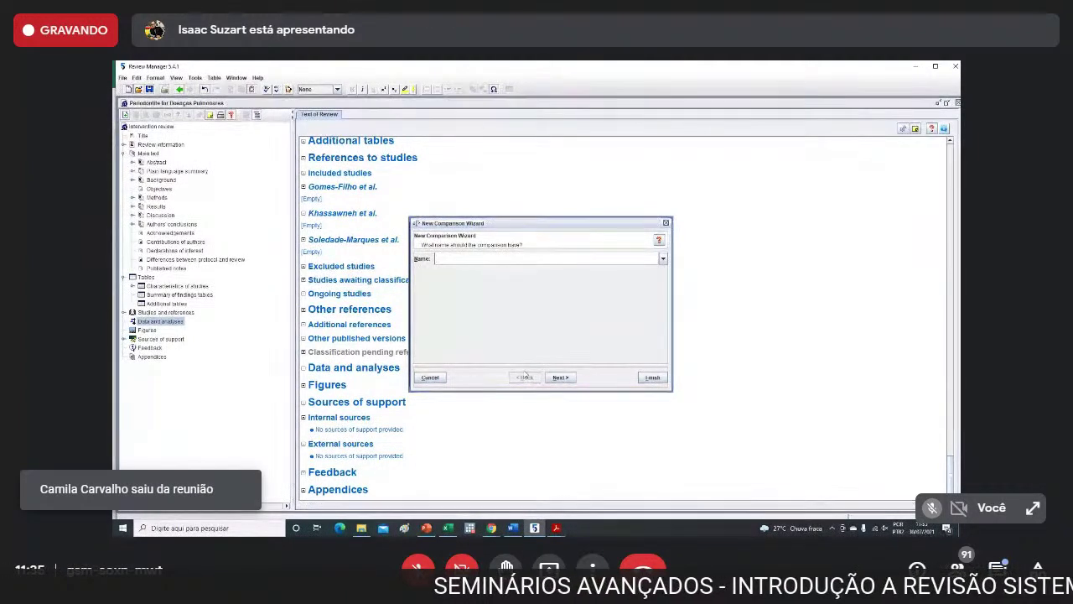
Name the new comparison "Periodontite e Asma" and finish creating it.
text(Perio)
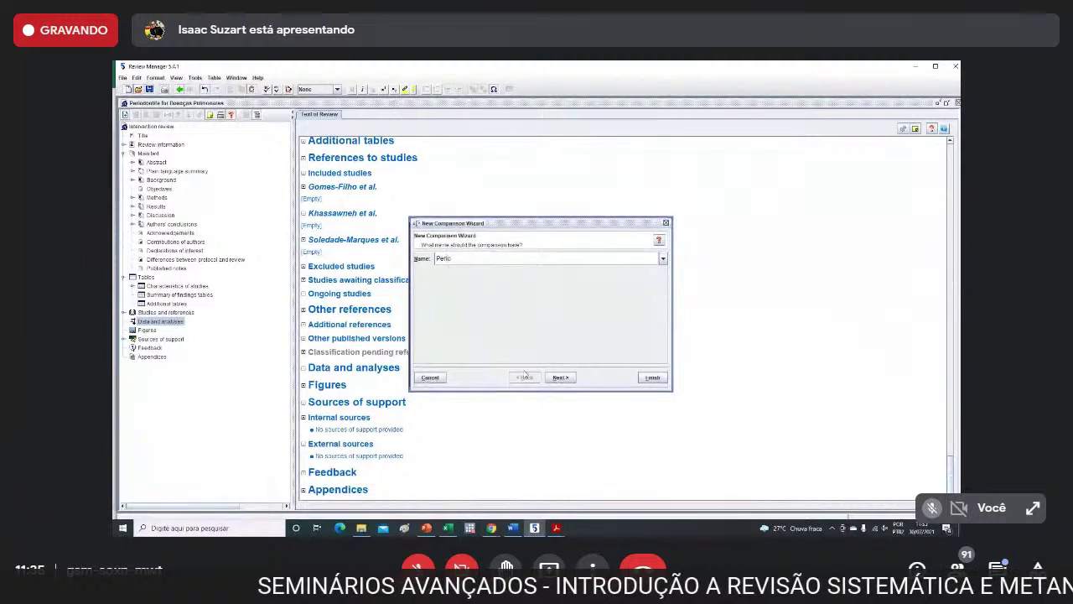
text(dontite e )
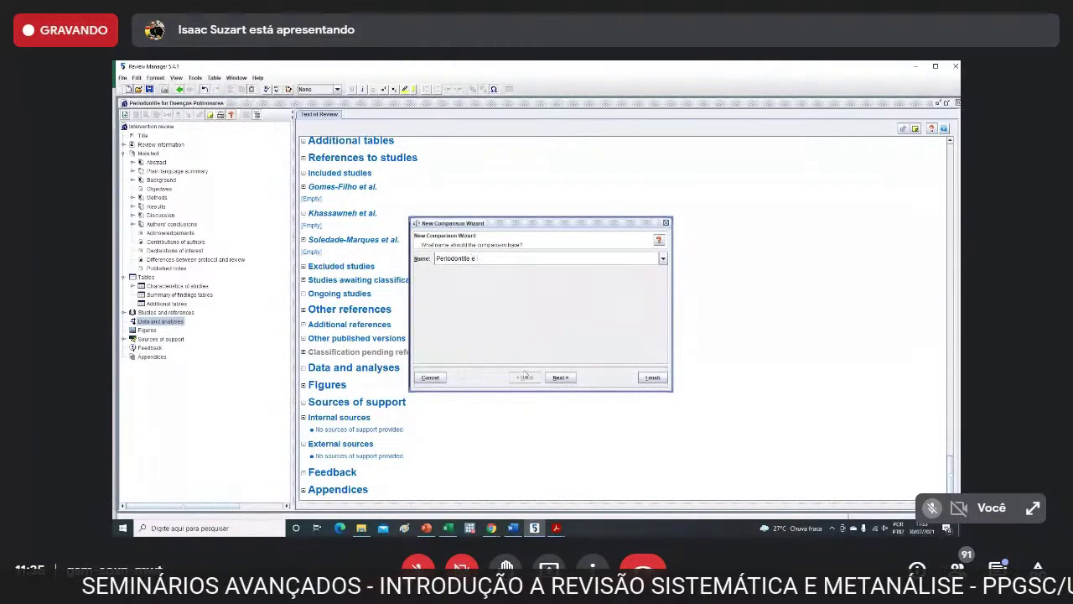
text(A)
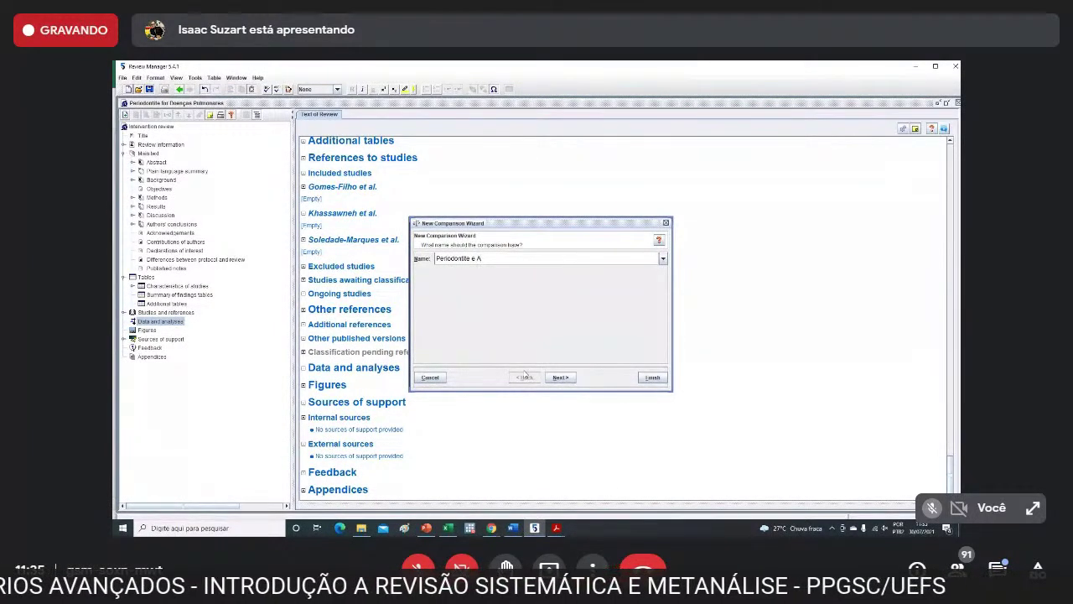
text(sma)
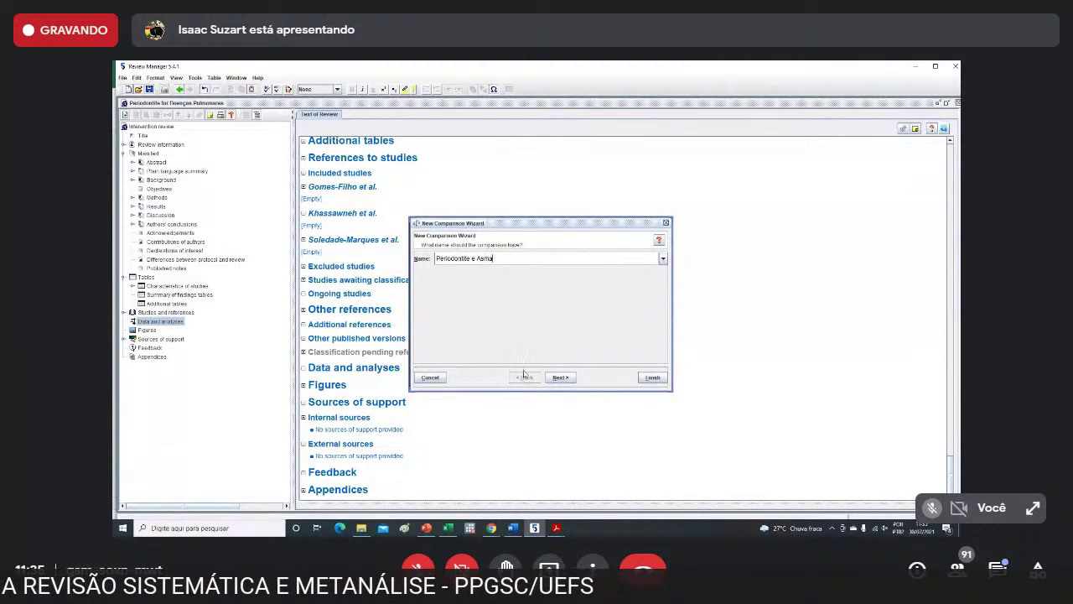
click(647, 378)
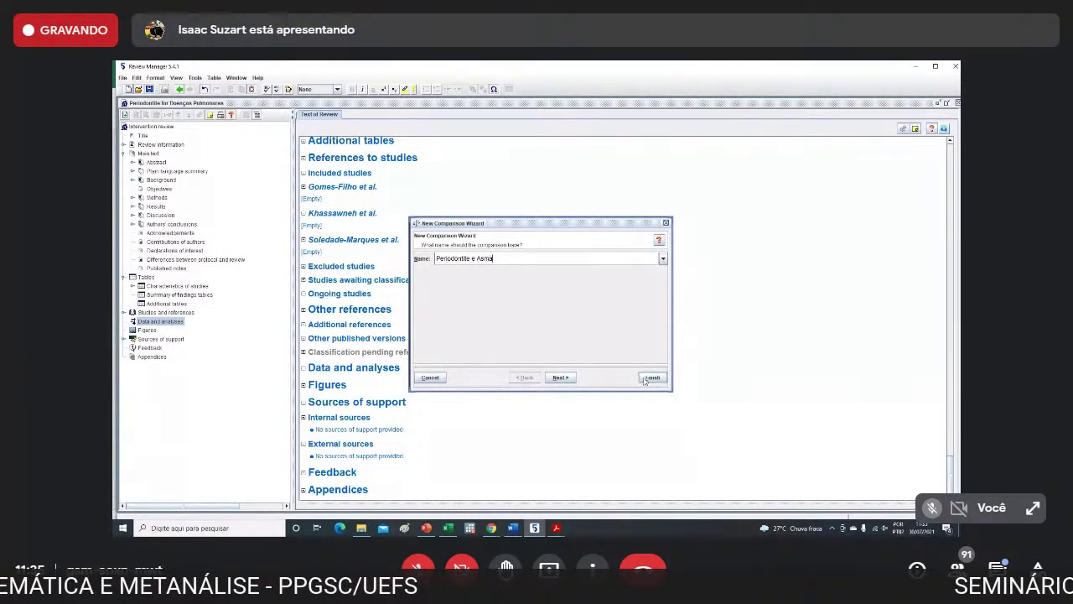
Start adding an outcome to the Periodontite e Asma comparison and set its data type to Generic Inverse Variance.
scroll(645, 390, down, 1)
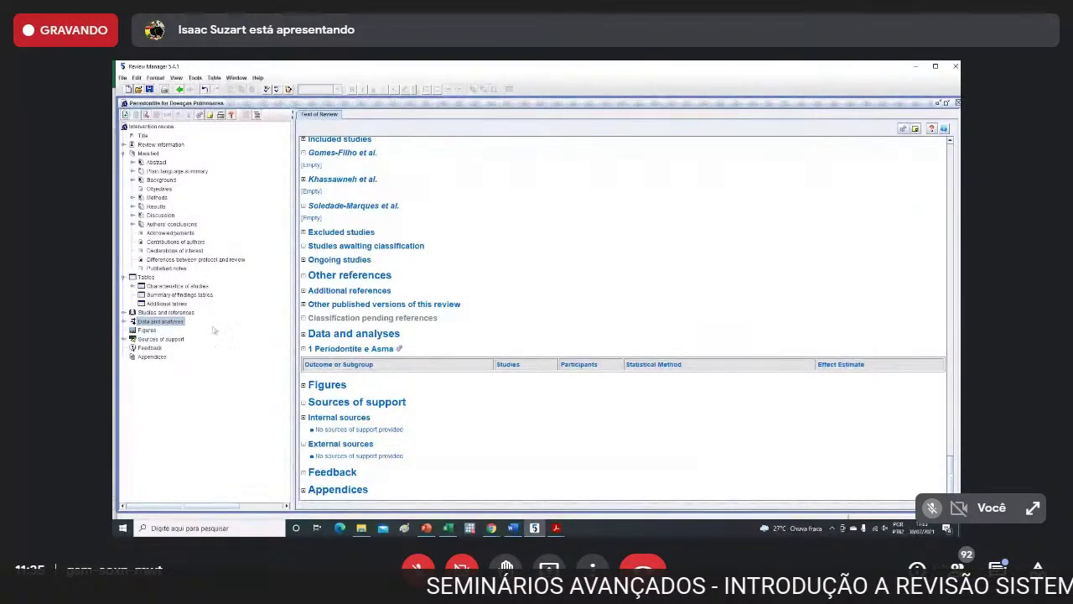
right_click(334, 366)
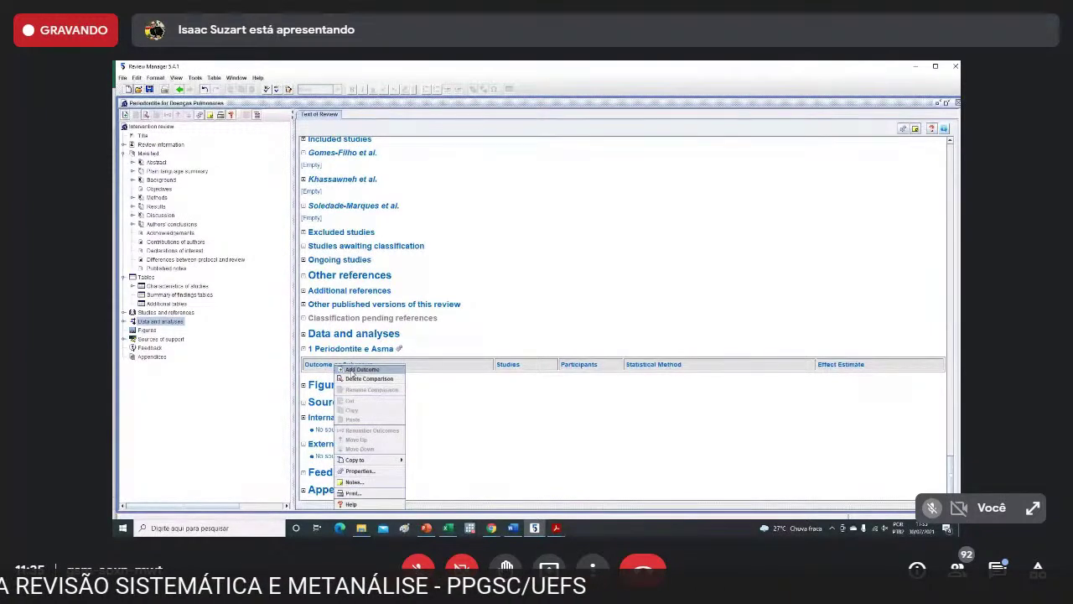
click(354, 370)
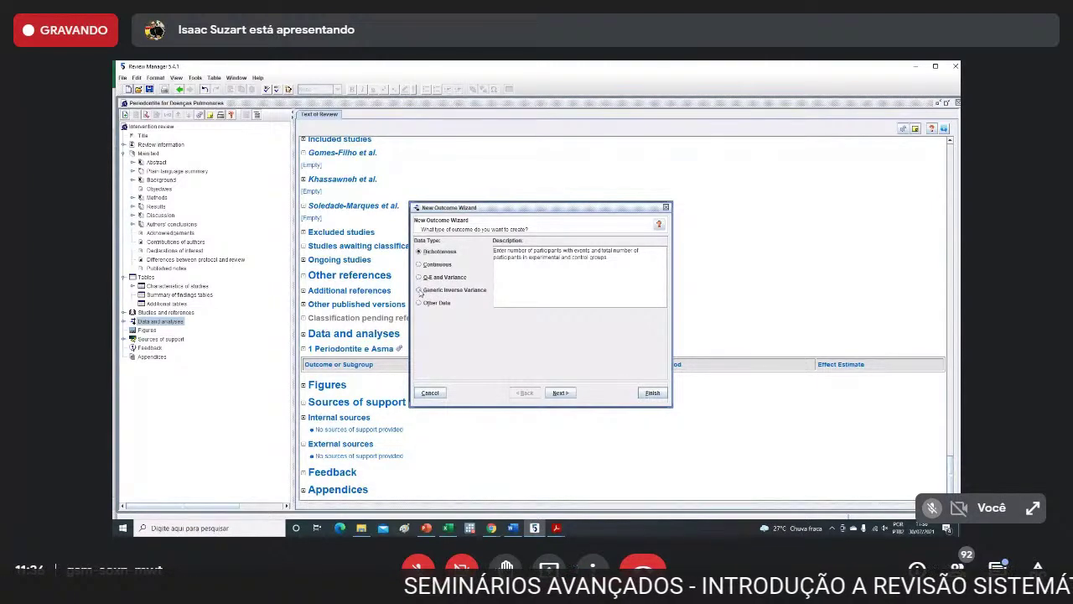
click(421, 290)
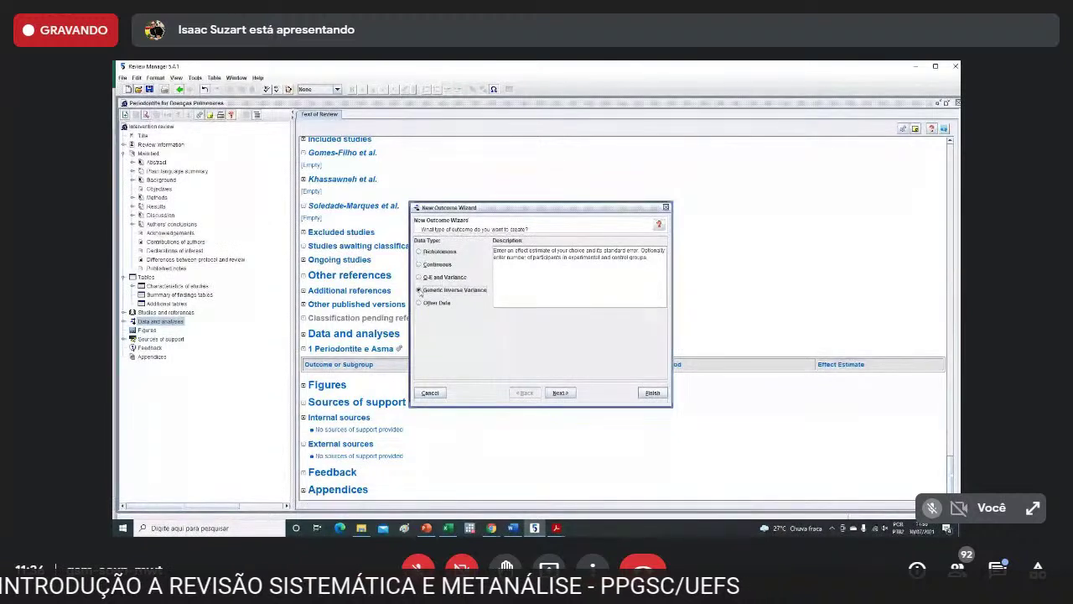
Name the new outcome "Periodontite e Asma", keeping the group labels Experimental and Control.
click(560, 392)
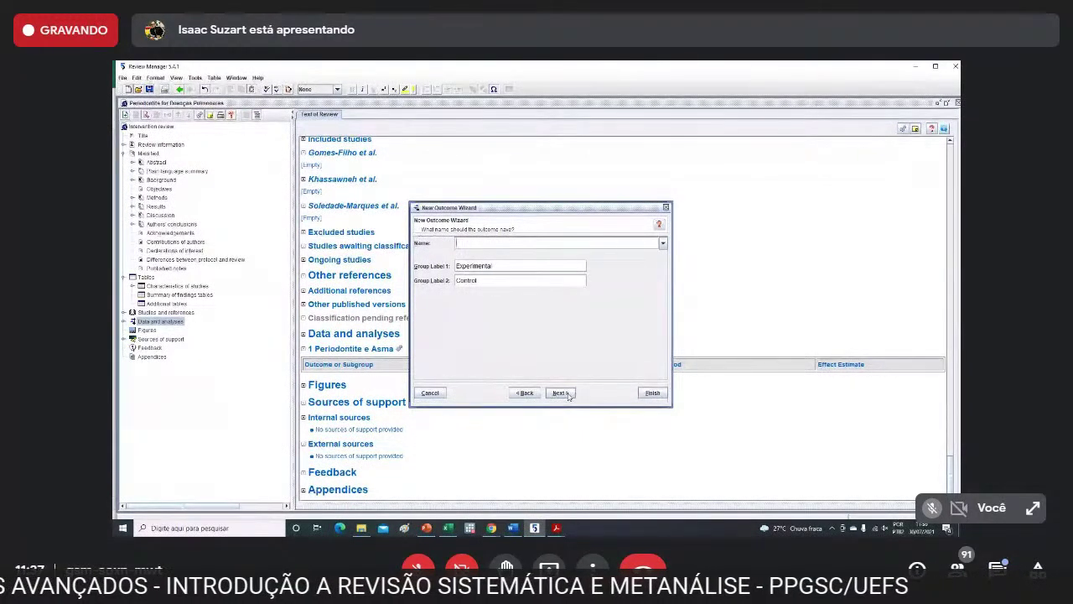
text(Perio)
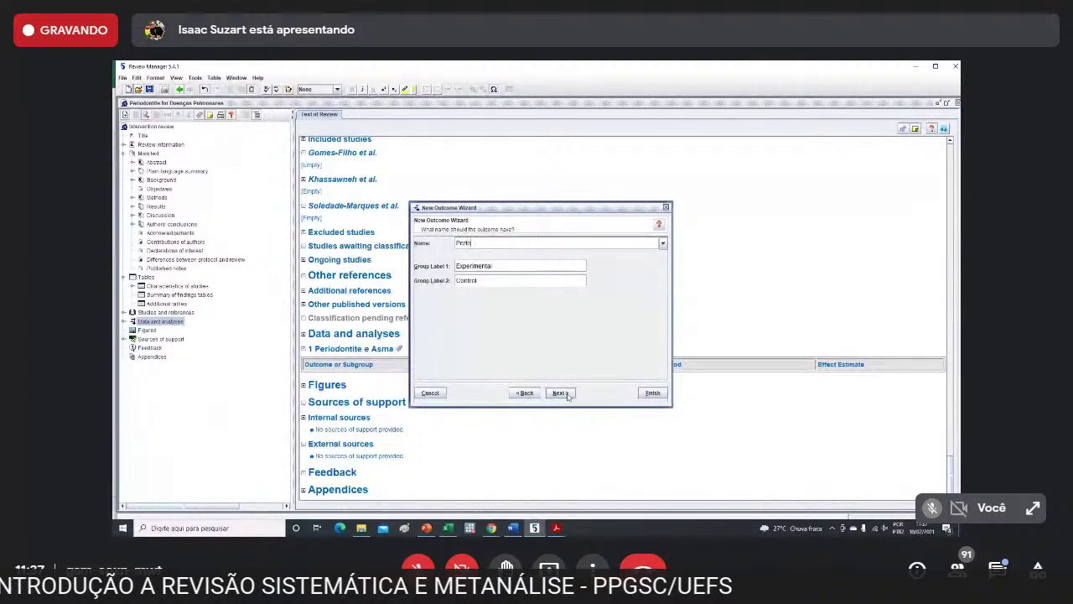
text(dontite e Asma)
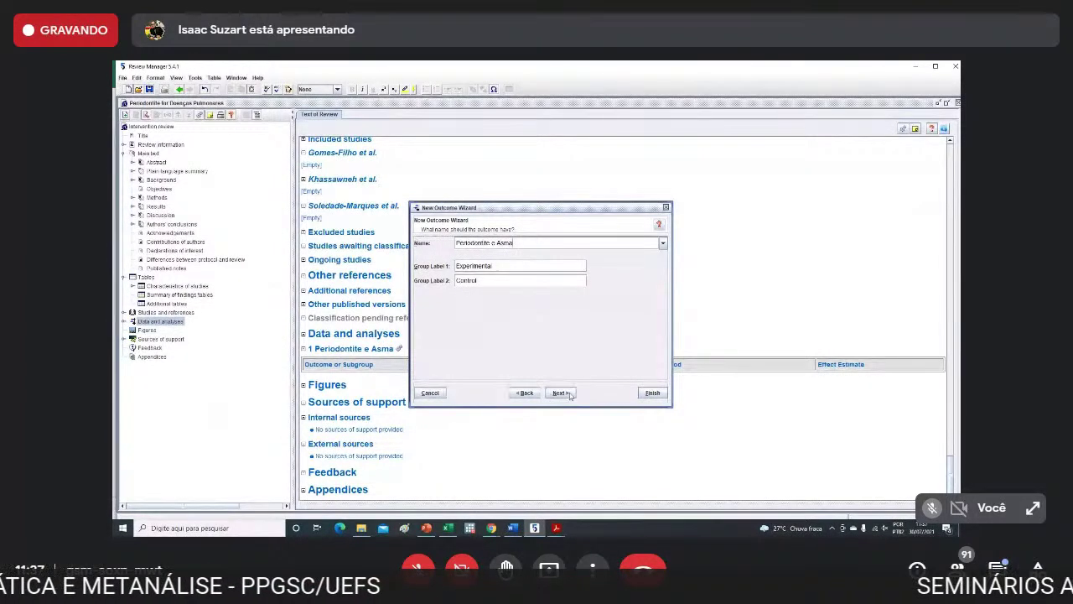
click(562, 393)
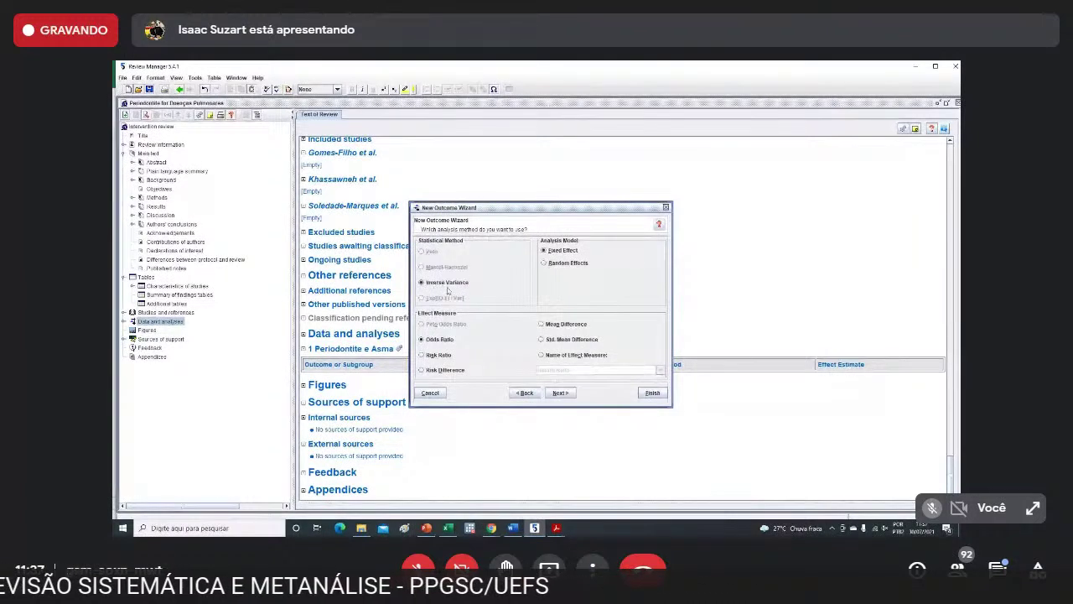
Set the outcome's analysis model to Random Effects, keeping Inverse Variance, Odds Ratio, and the default totals and 95% confidence intervals.
click(544, 263)
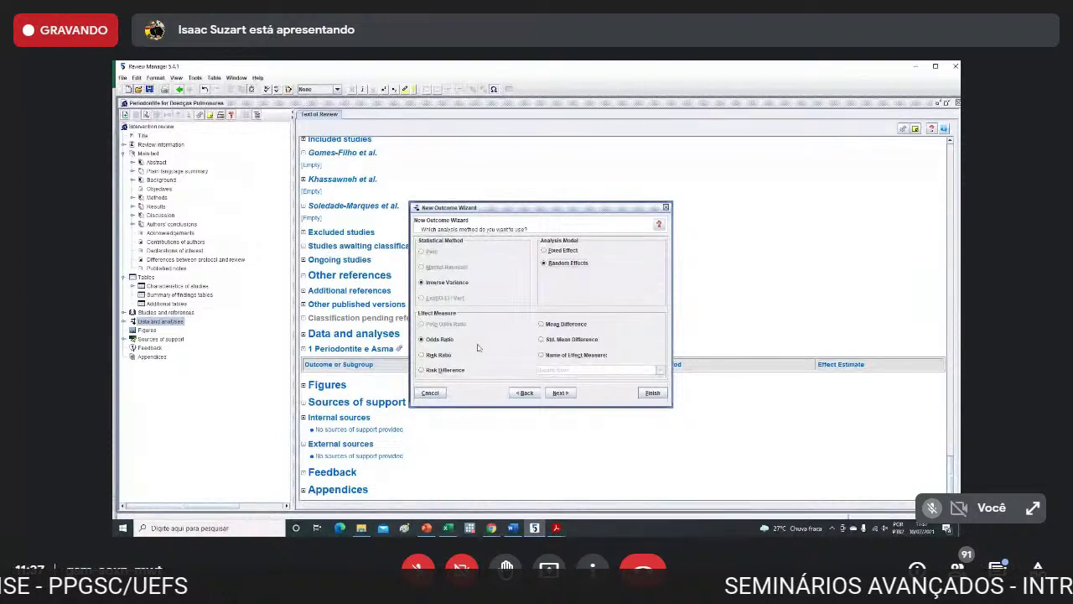
click(558, 393)
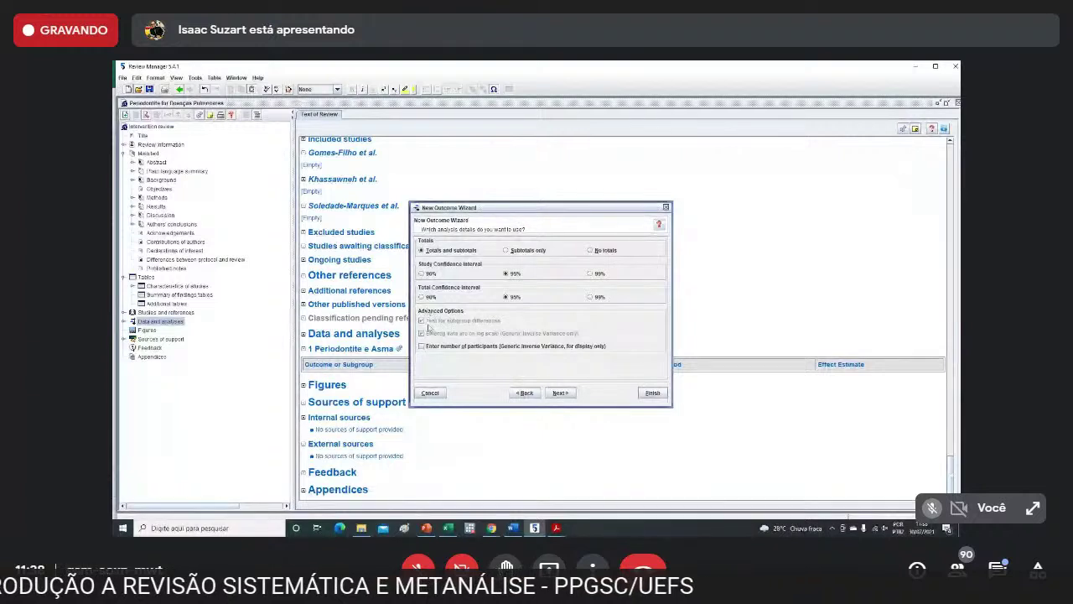
click(421, 346)
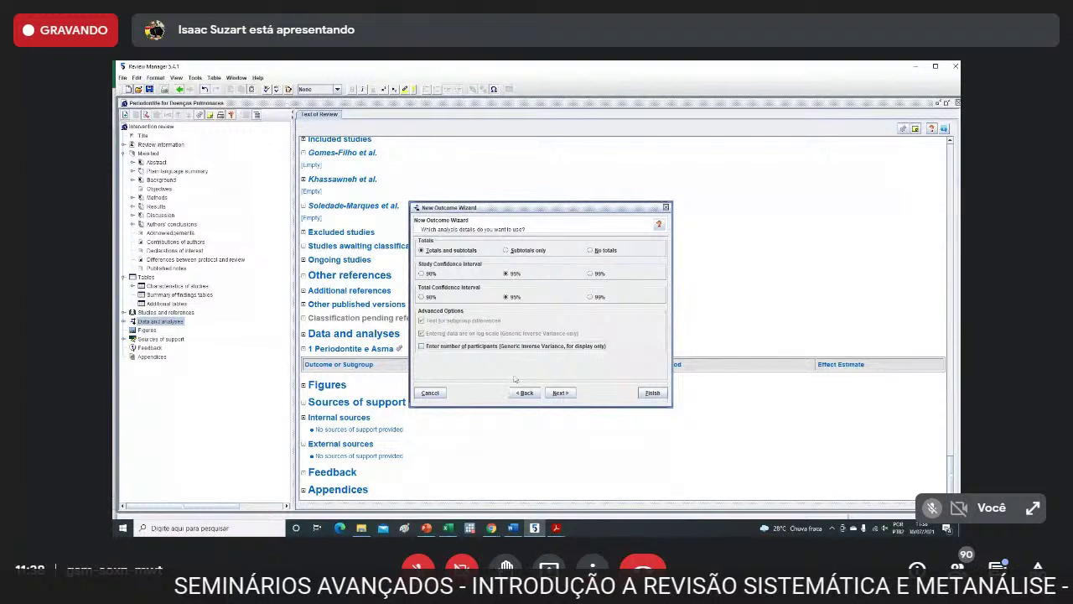
click(560, 393)
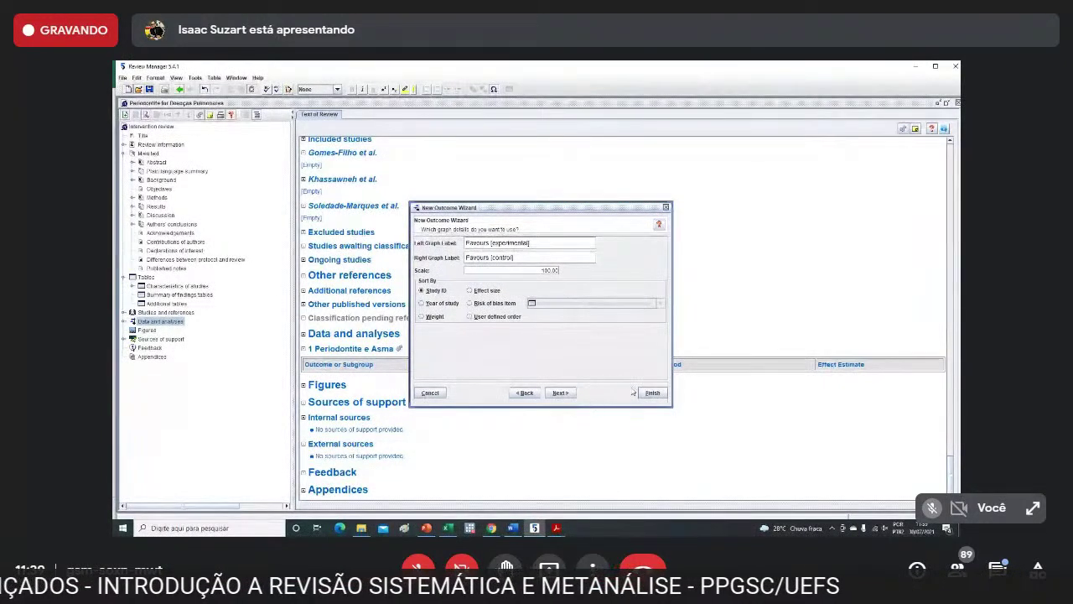
Finish the outcome with default graph details, opening it for editing, and slightly adjust the forest plot's axis scale.
click(557, 396)
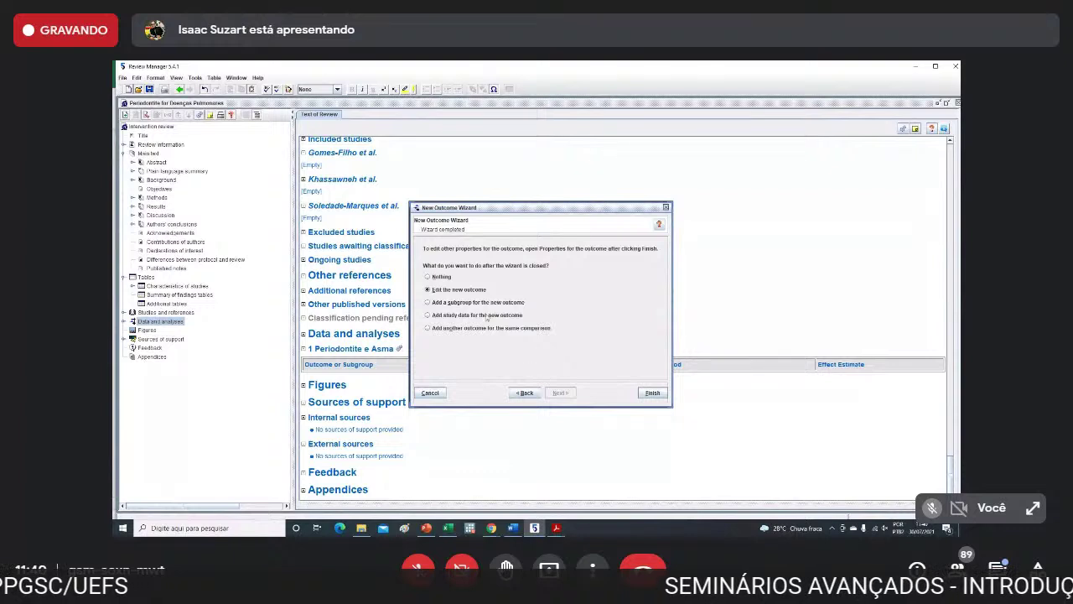
click(651, 393)
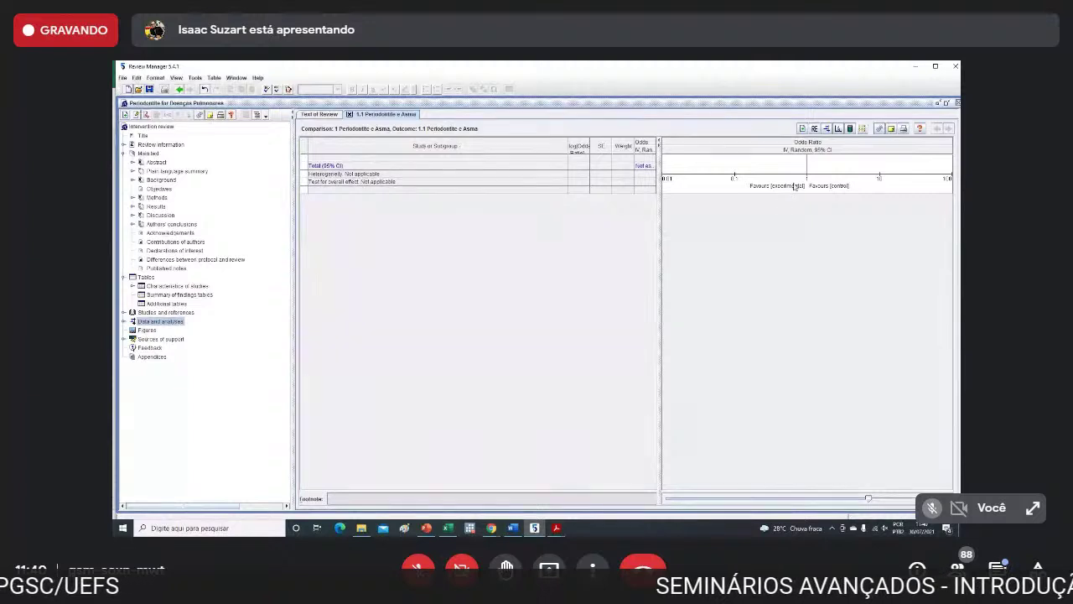
mouse_move(869, 500)
mouse_down()
mouse_move(884, 500)
mouse_move(838, 499)
mouse_move(876, 498)
mouse_up()
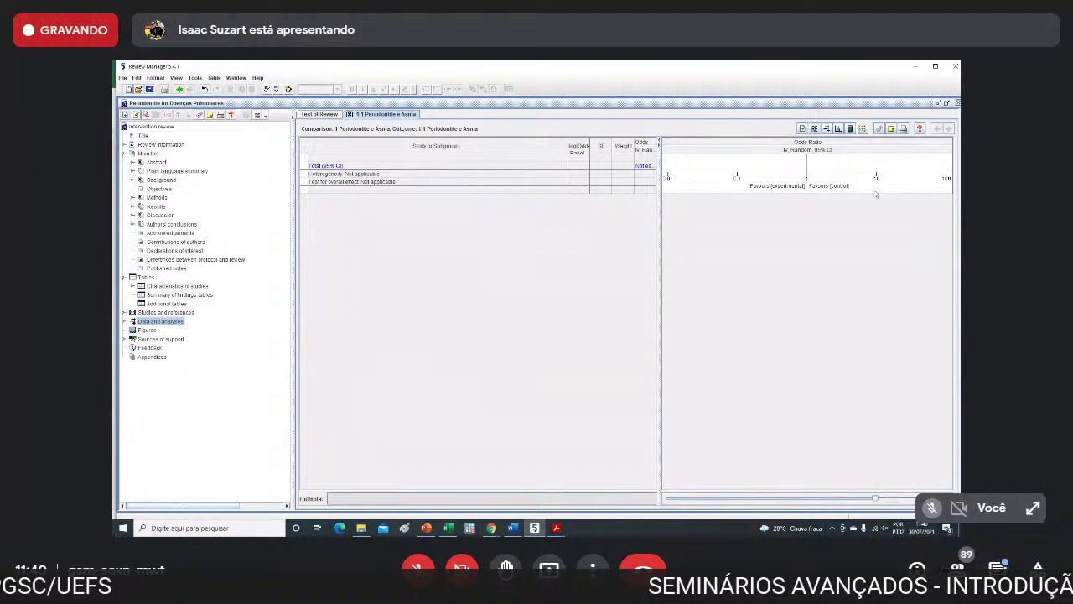
Add study data to the Periodontite e Asma outcome for all three included studies.
click(803, 128)
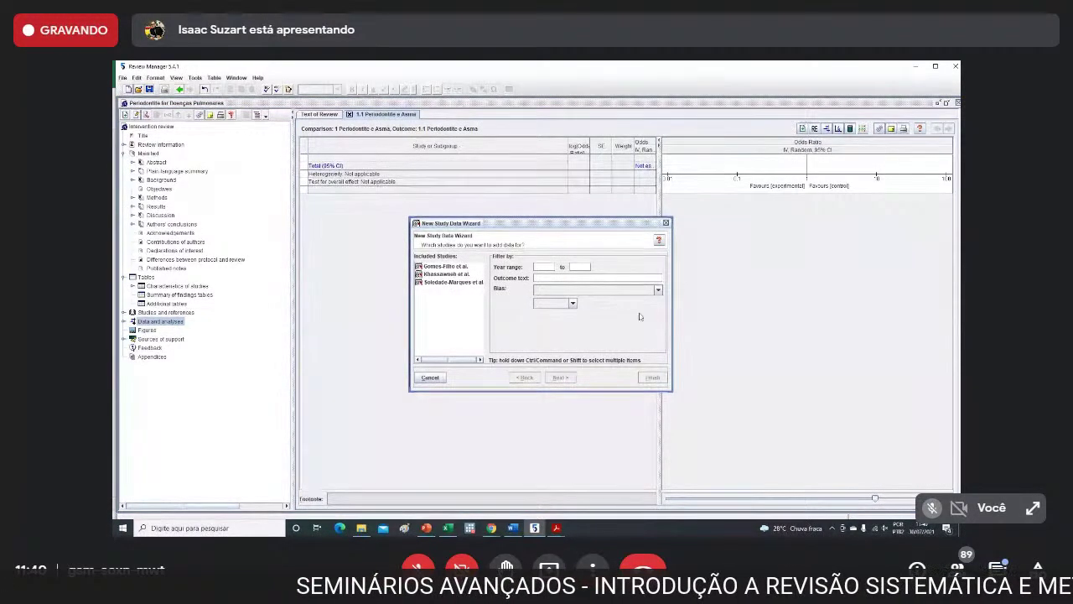
click(452, 266)
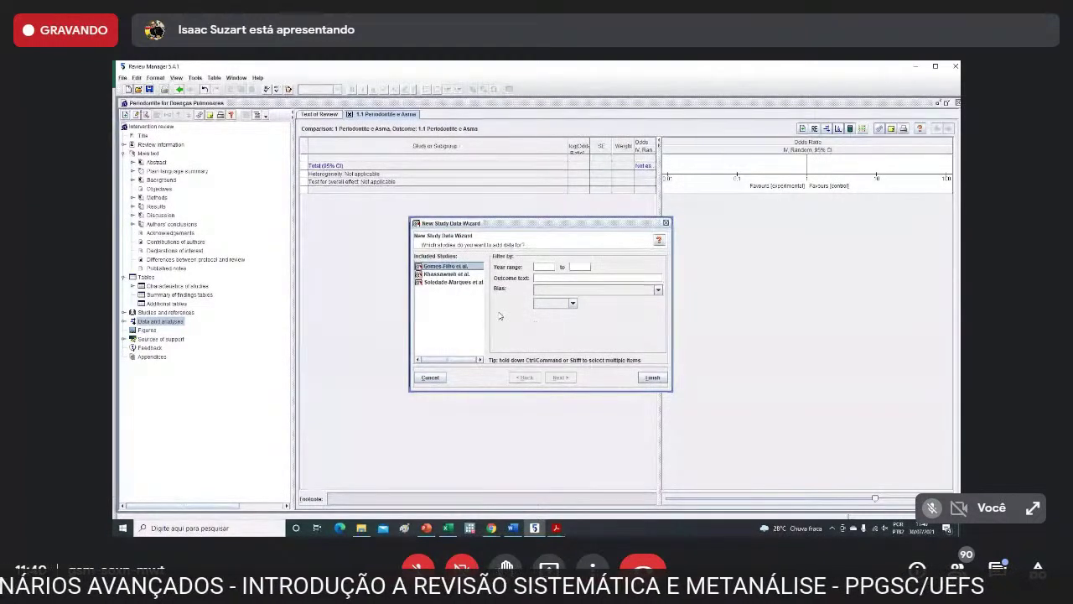
ctrl+click(457, 275)
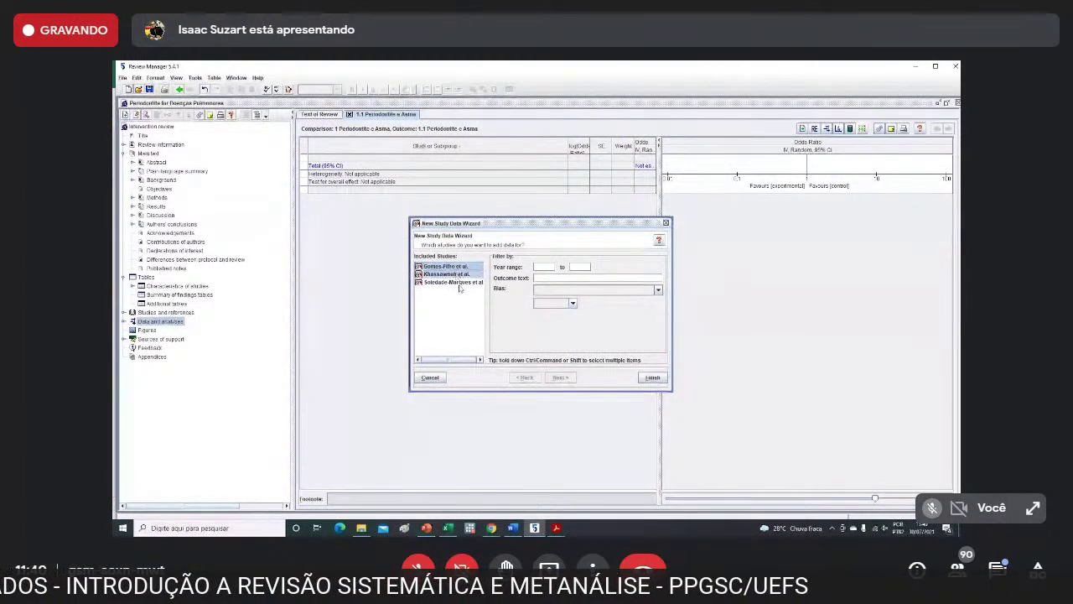
ctrl+click(457, 282)
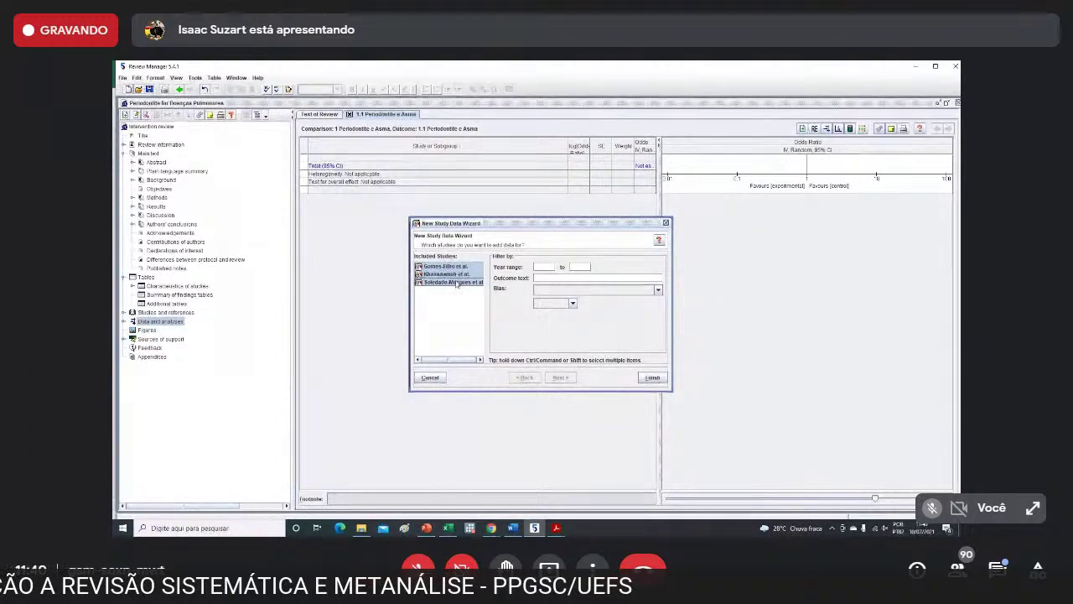
click(656, 378)
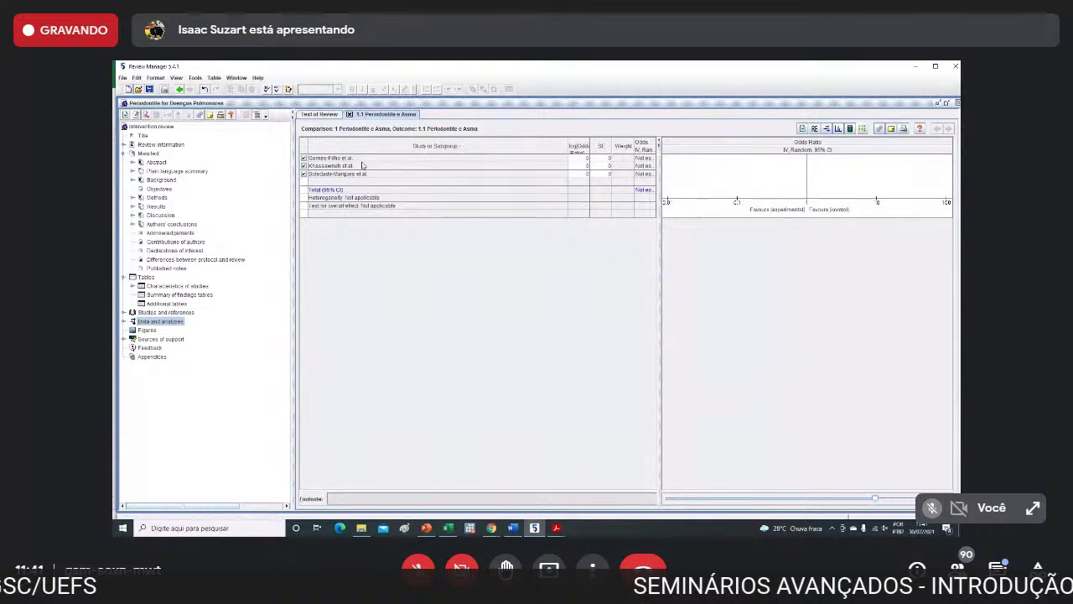
Switch to the Excel workbook and copy the rounded LNOR and standard error values in L2:M4 of the ASMA sheet.
click(449, 528)
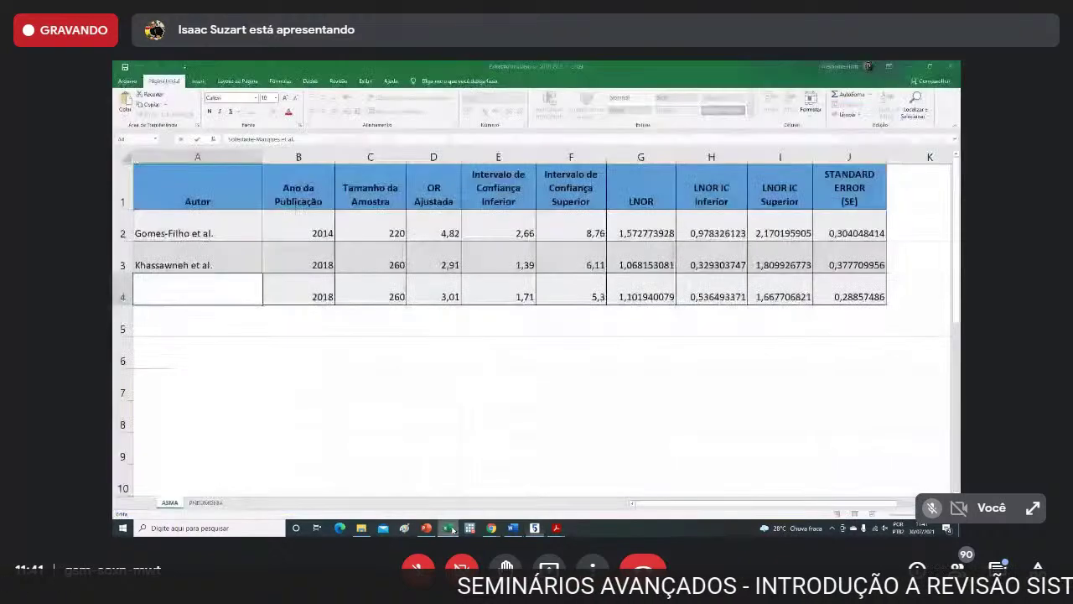
drag(650, 505, 700, 506)
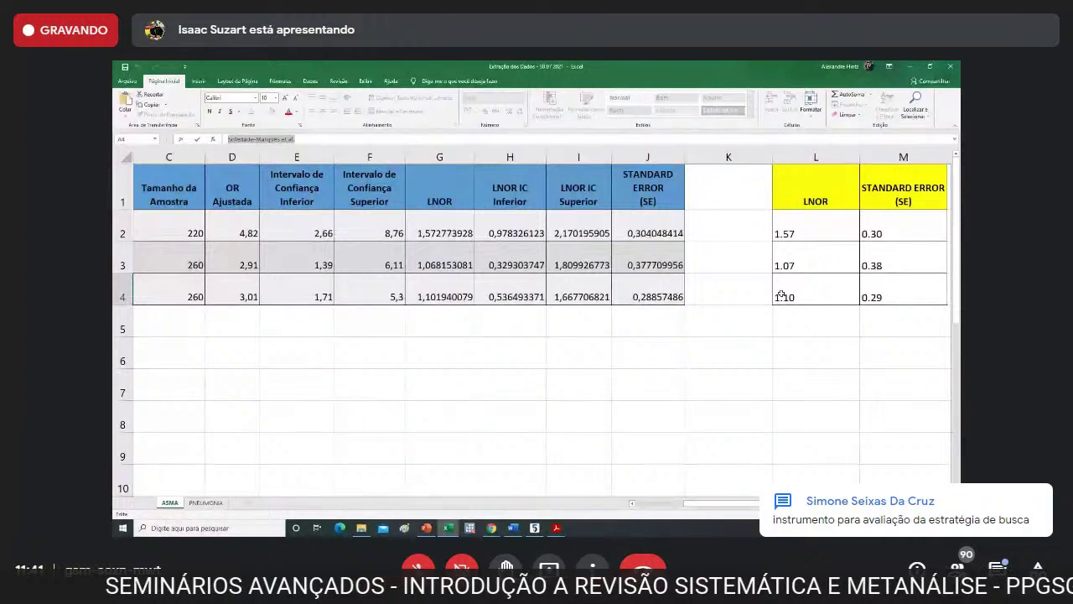
click(781, 217)
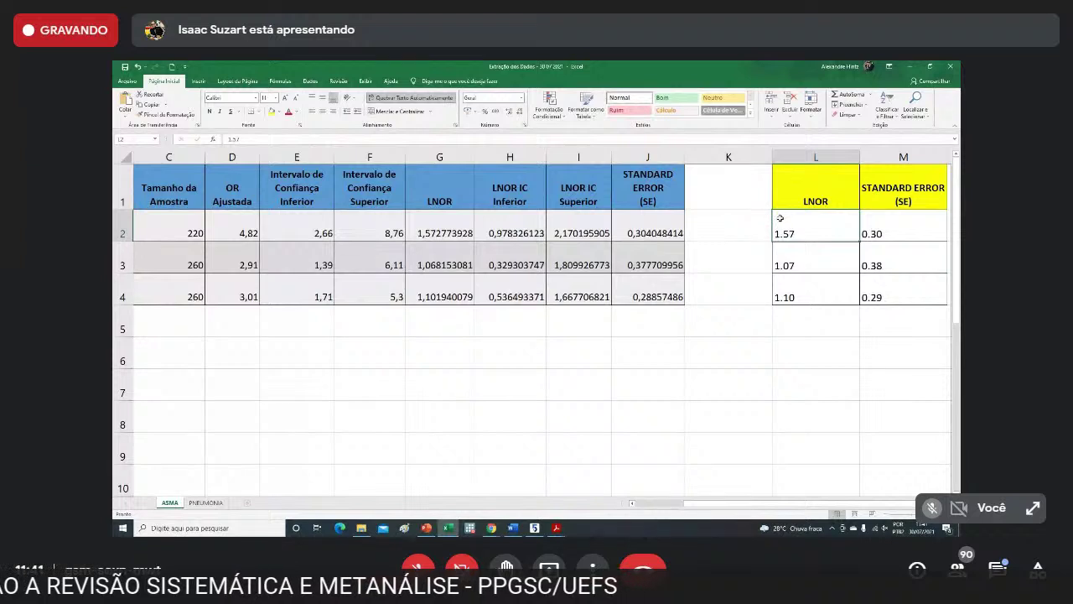
key(shift+Right)
key(shift+Down)
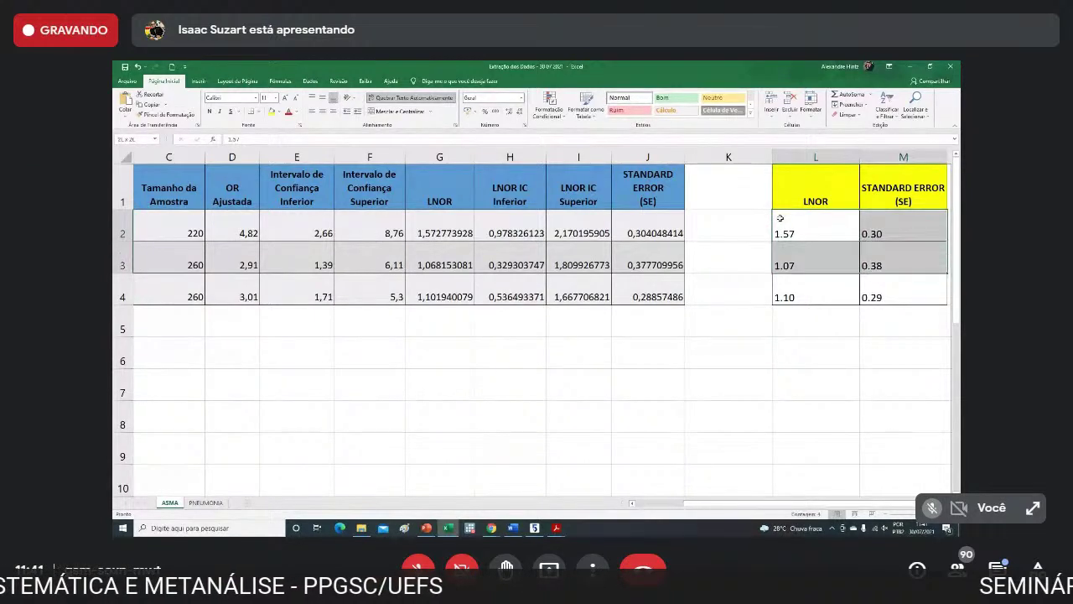
key(shift+Down)
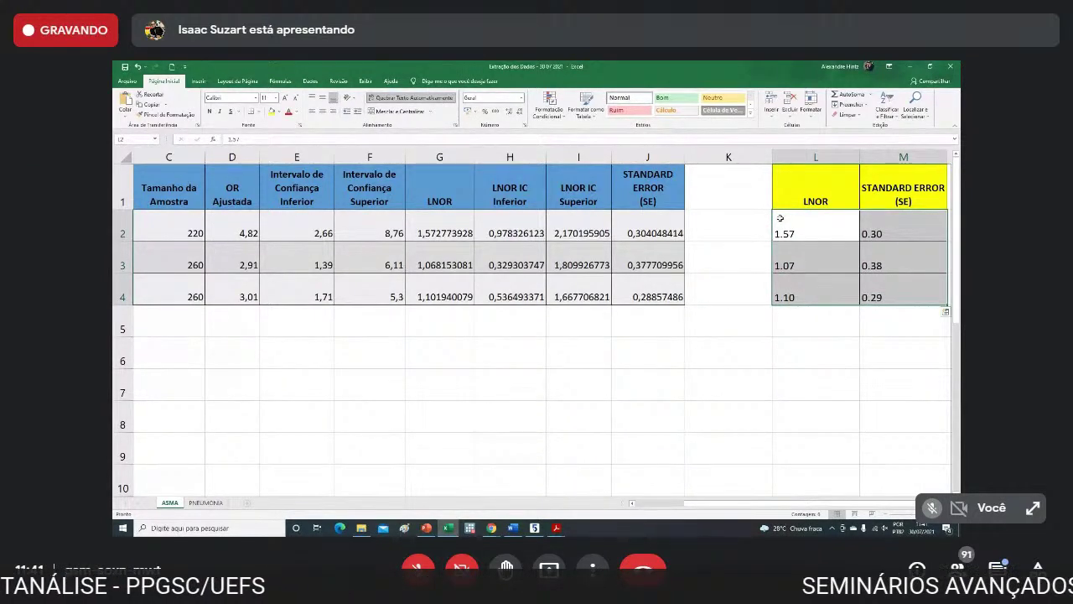
key(ctrl+c)
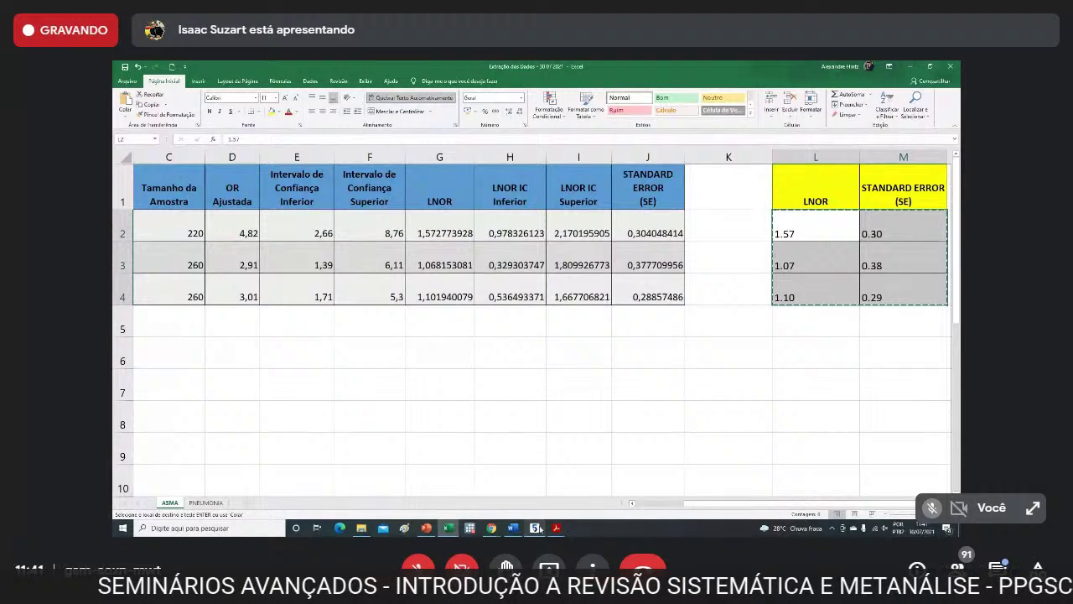
Switch back to Review Manager and paste the copied values into the log[Odds Ratio] and SE cells of all three studies.
mouse_move(539, 529)
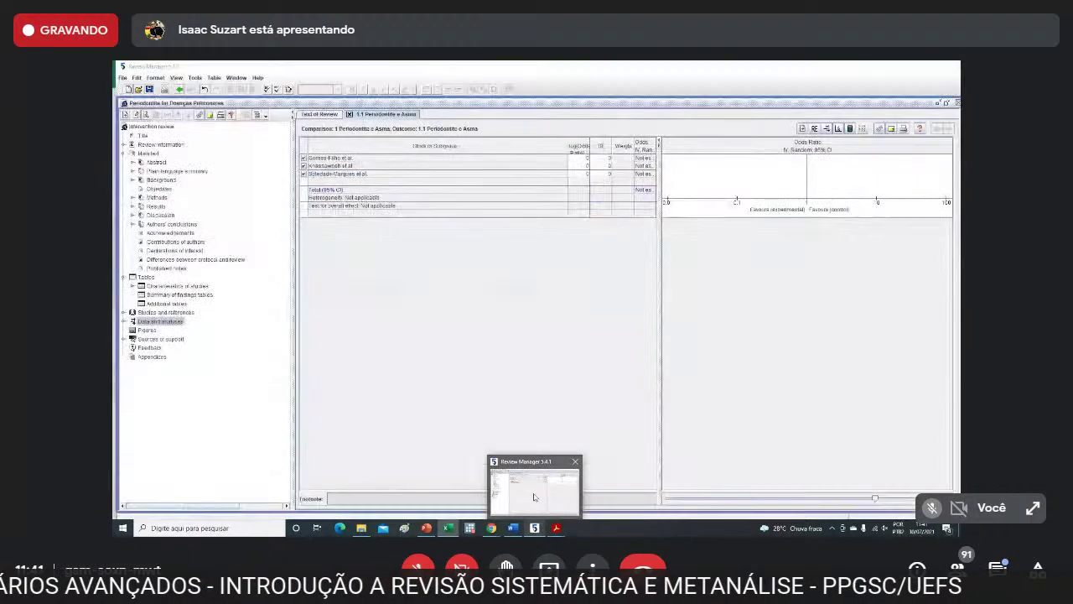
click(534, 497)
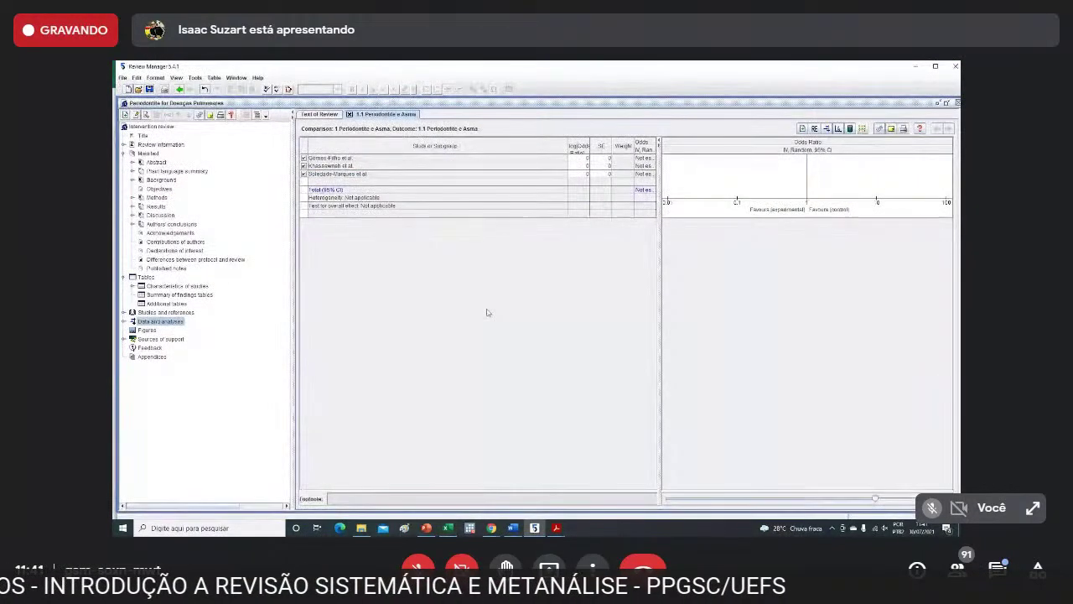
click(571, 157)
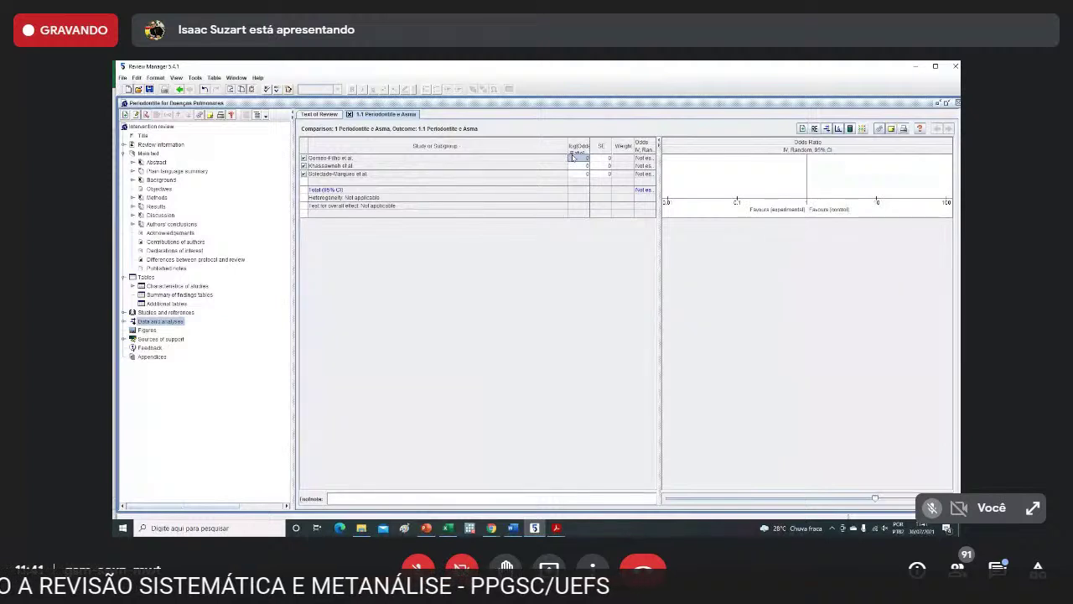
key(shift+Right)
key(shift+Down)
key(shift+Down)
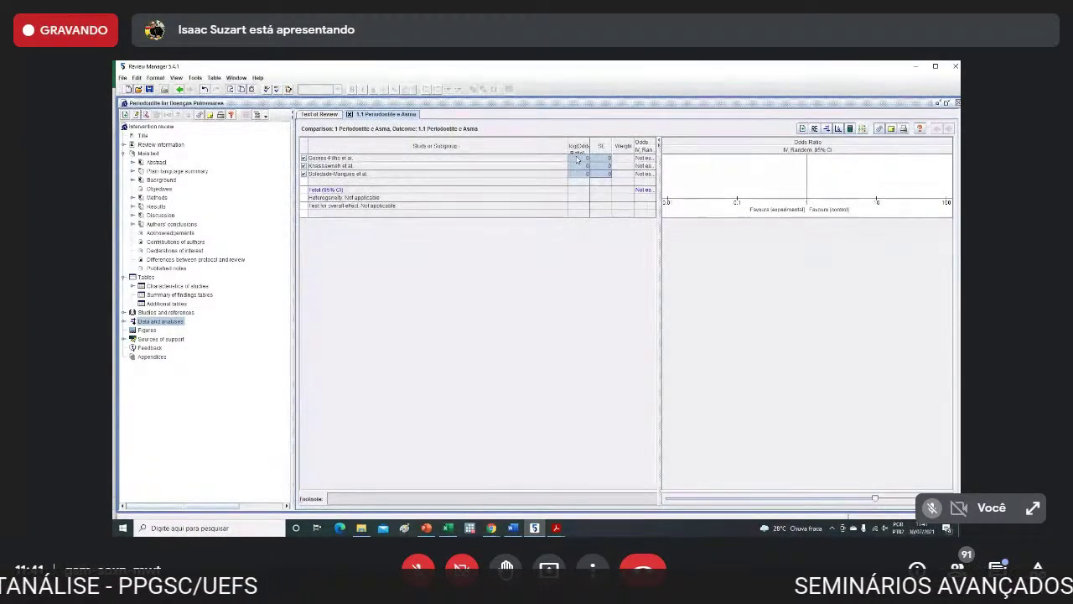
key(ctrl+v)
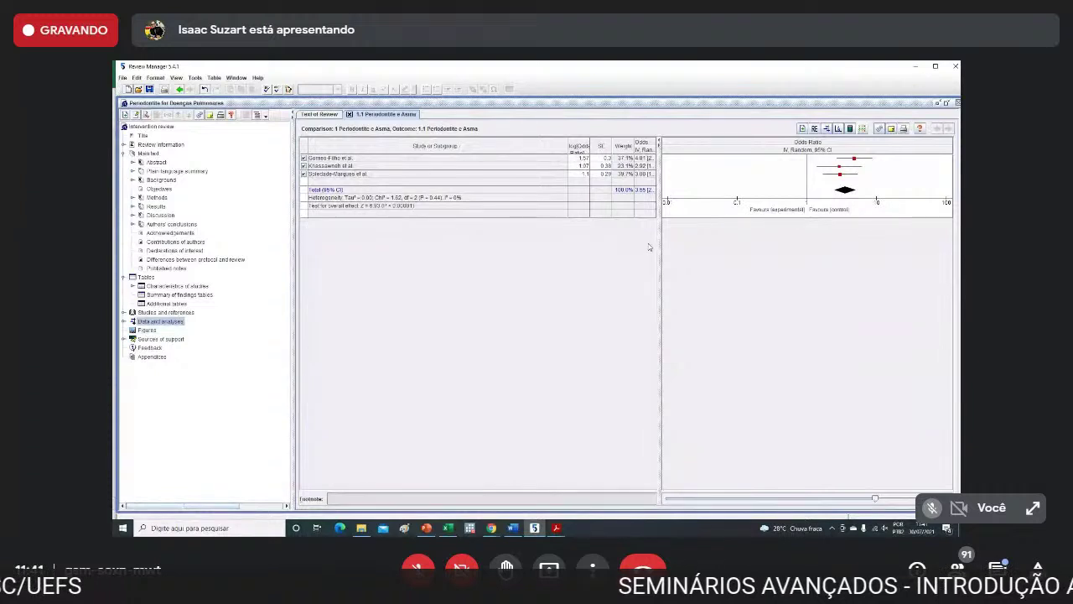
Narrow the Study or Subgroup column and widen the Odds Ratio column enough to show the full confidence intervals.
drag(657, 243, 683, 237)
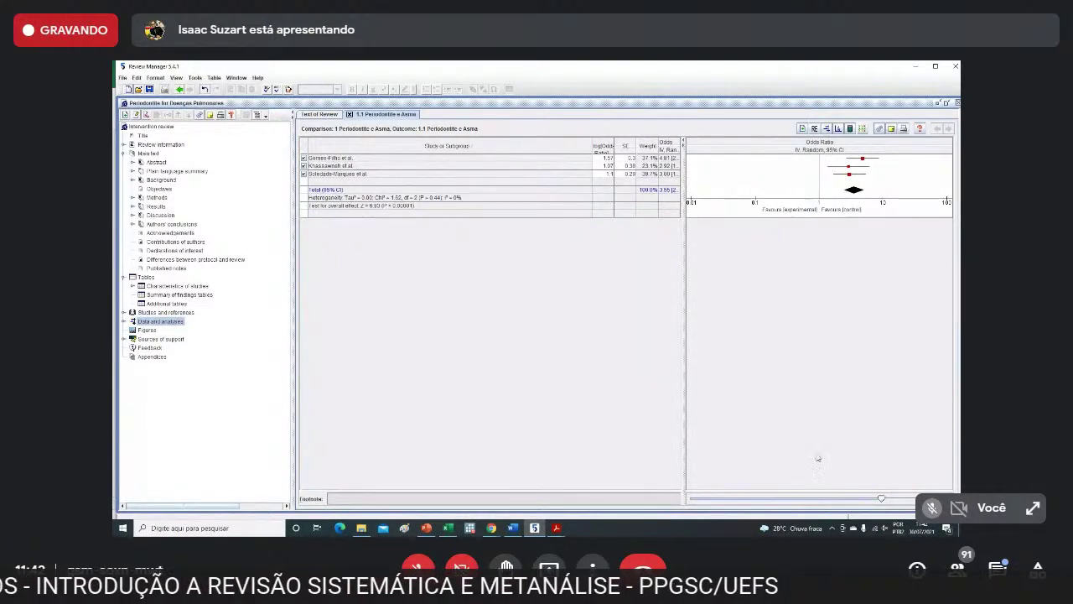
mouse_move(881, 501)
mouse_down()
mouse_move(854, 503)
mouse_move(880, 506)
mouse_up()
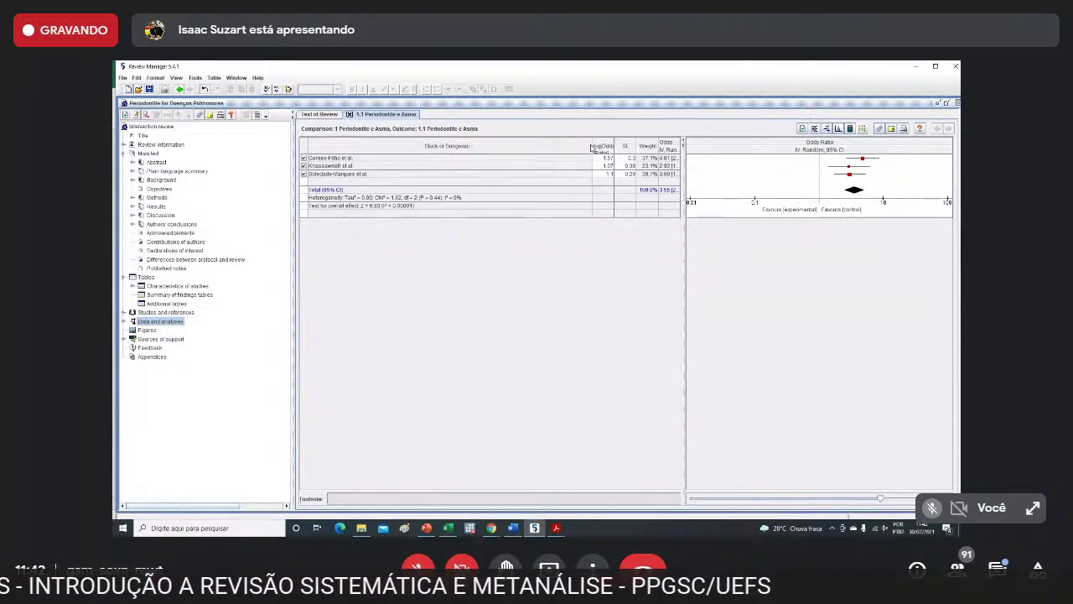
drag(592, 148, 503, 145)
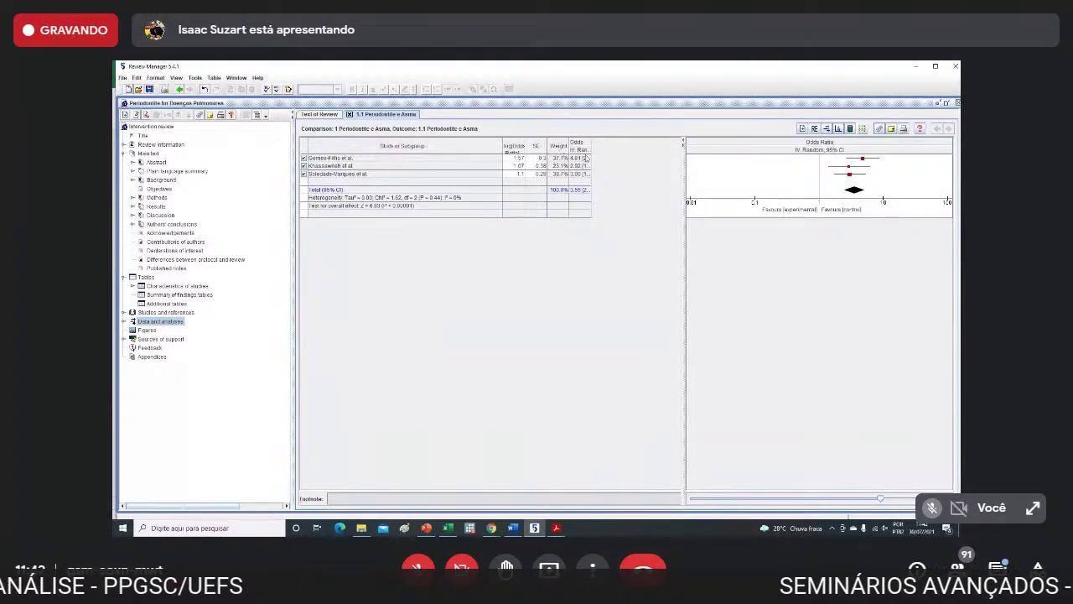
drag(592, 149, 648, 165)
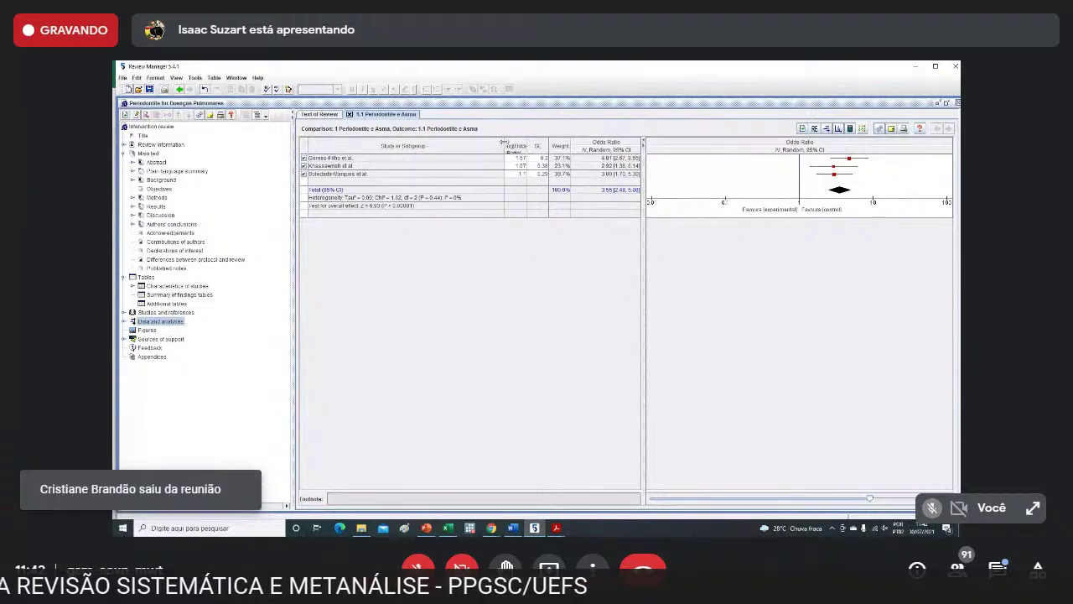
Fine-tune the data table's column widths and move the divider so the forest plot starts right beside the Odds Ratio column.
mouse_move(504, 142)
mouse_down()
mouse_move(471, 141)
mouse_move(500, 138)
mouse_up()
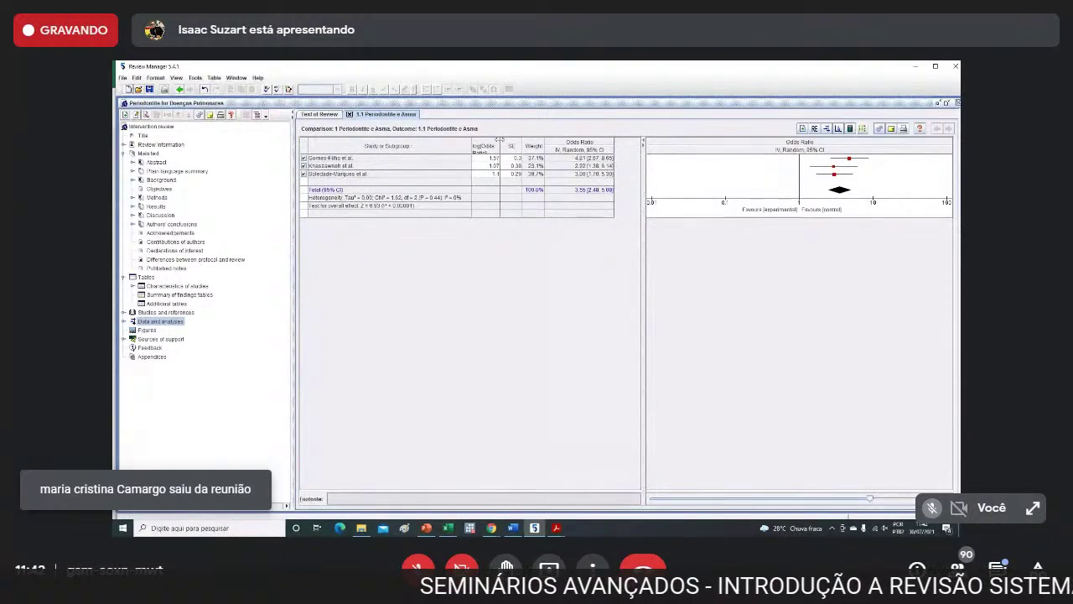
drag(500, 139, 503, 142)
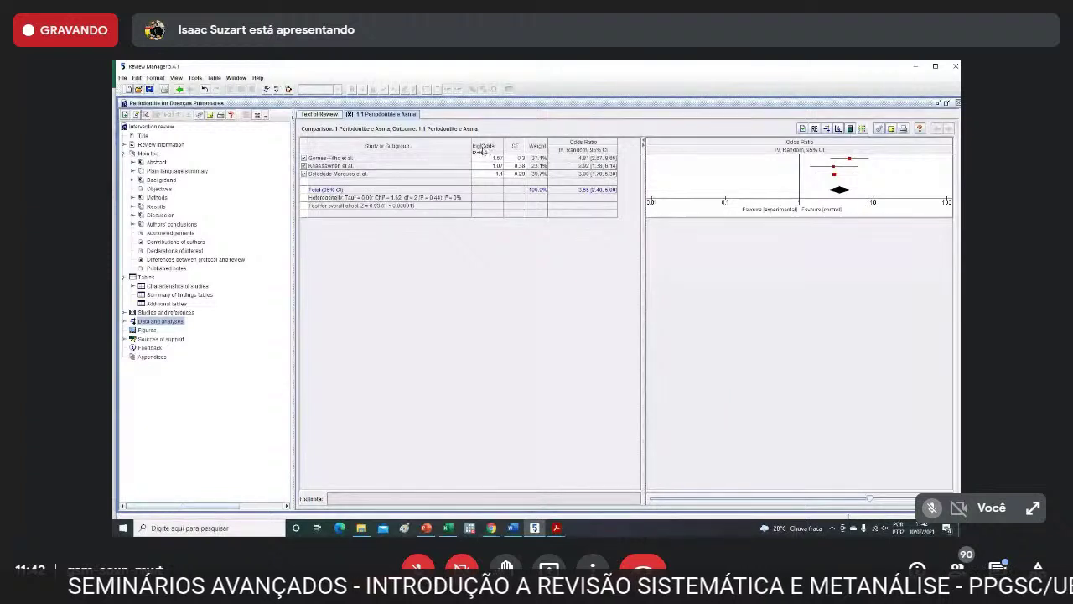
drag(472, 142, 519, 140)
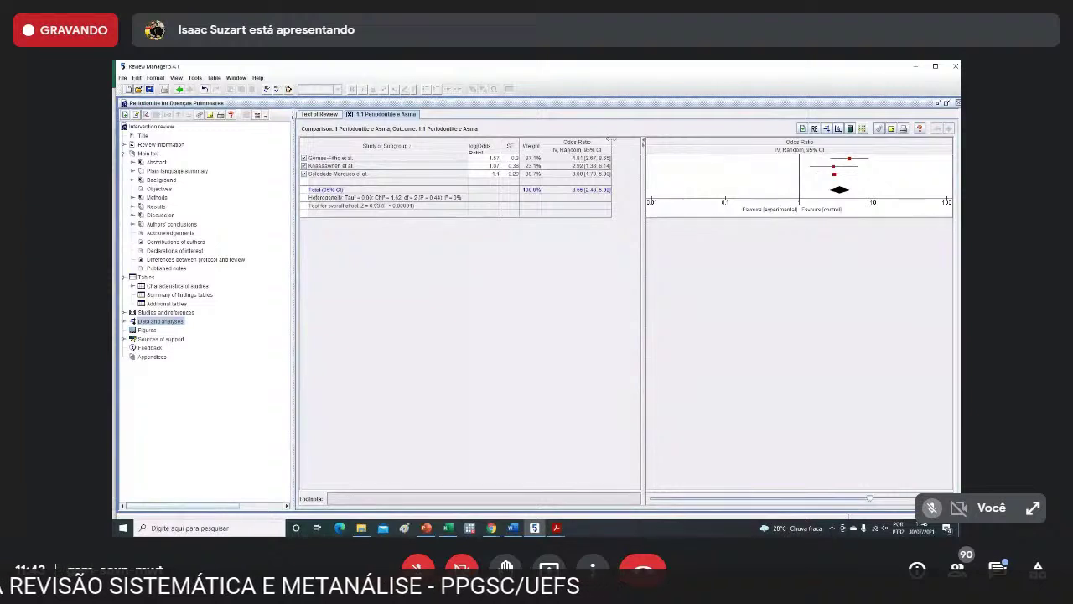
drag(611, 140, 612, 140)
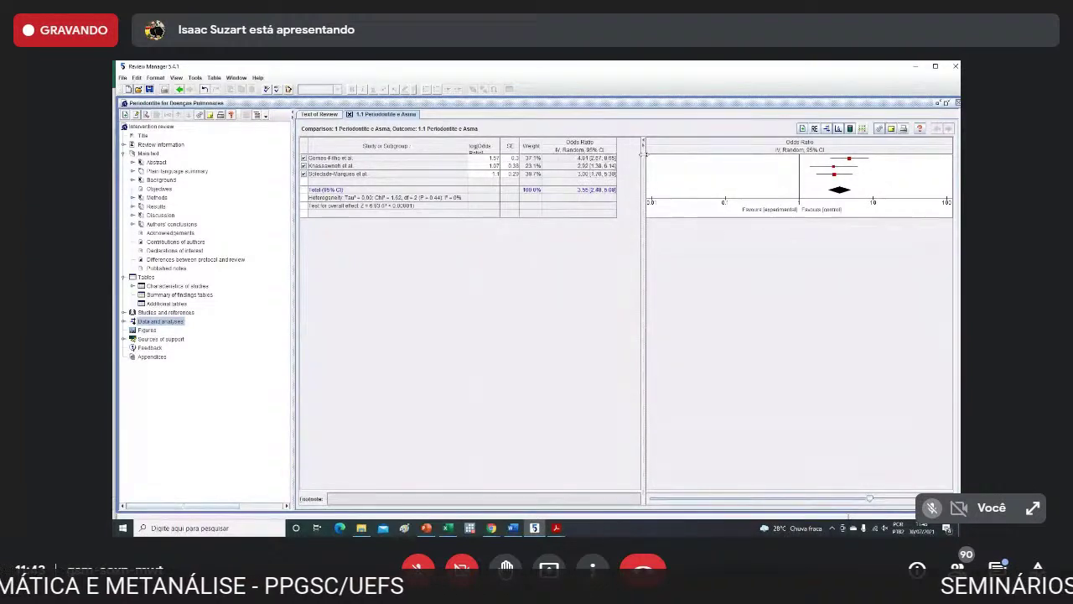
drag(643, 158, 621, 159)
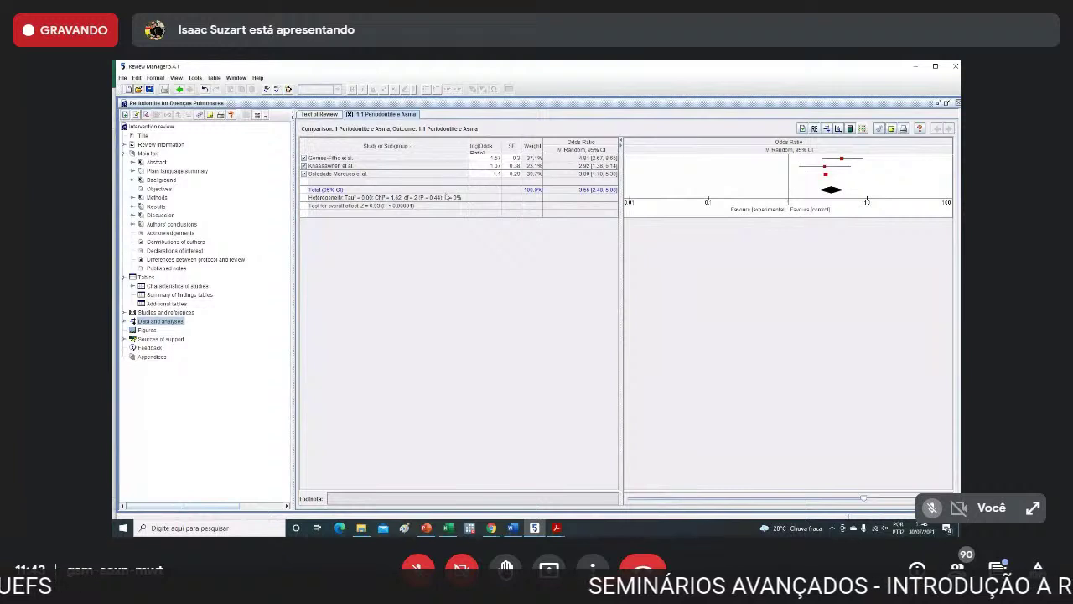